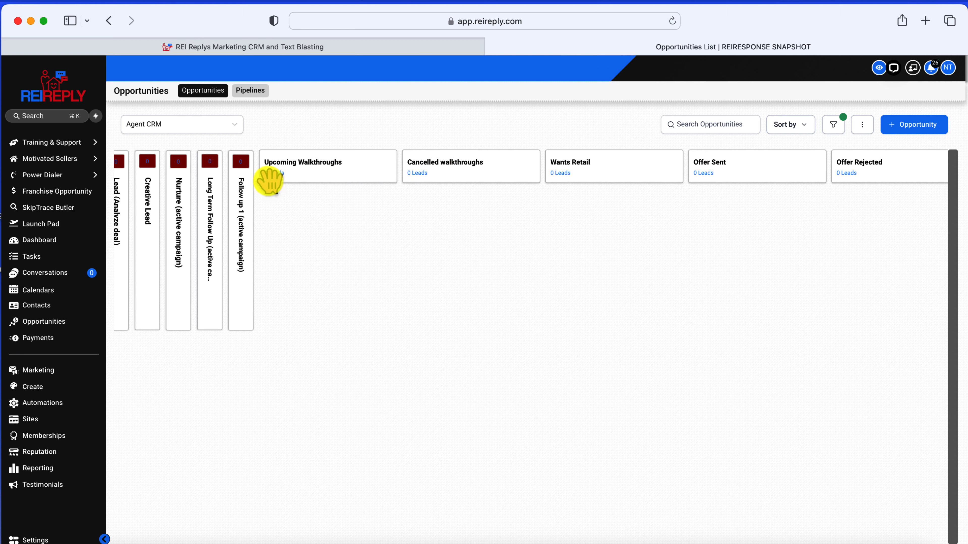
scroll(185, 221, right, 5)
scroll(183, 224, left, 7)
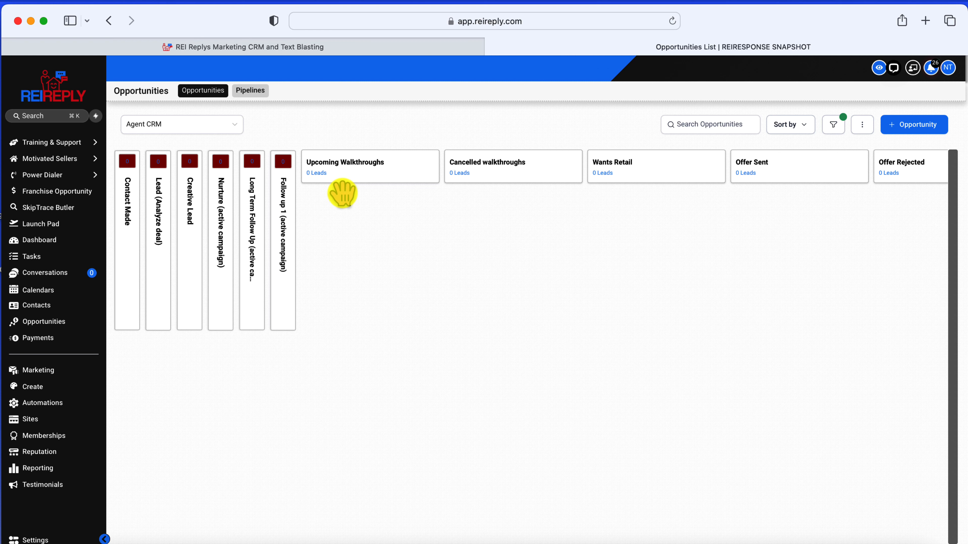
- Go to the calendar settings and delete the General Calendar
click(53, 292)
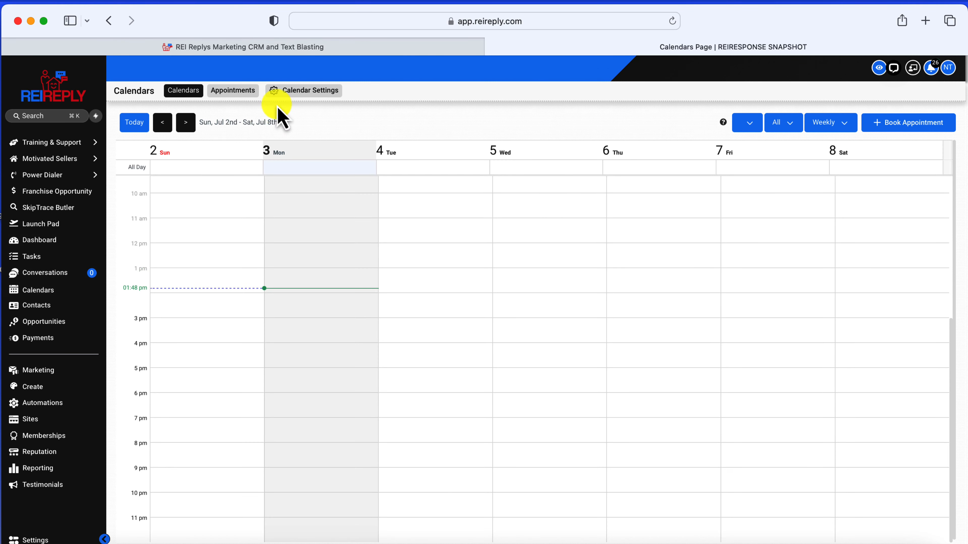
click(301, 94)
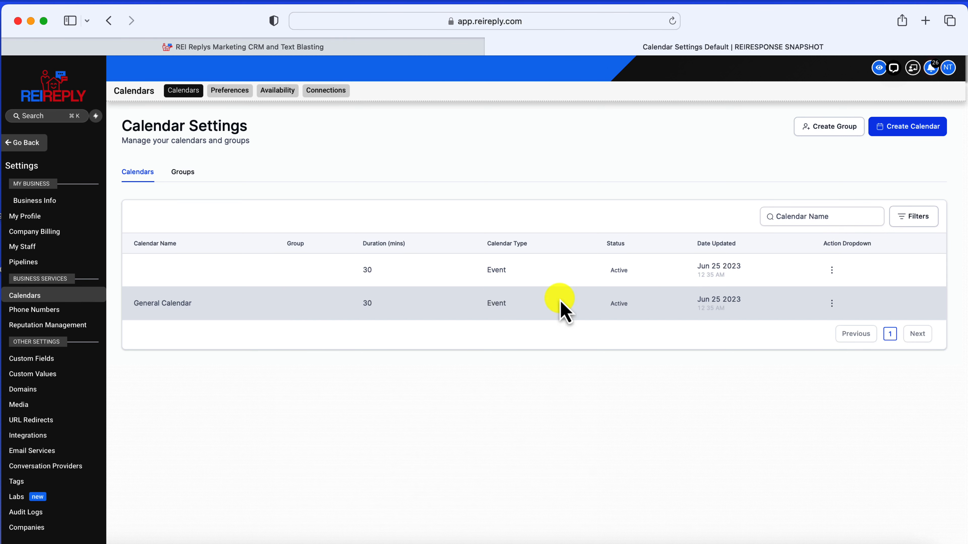
click(831, 303)
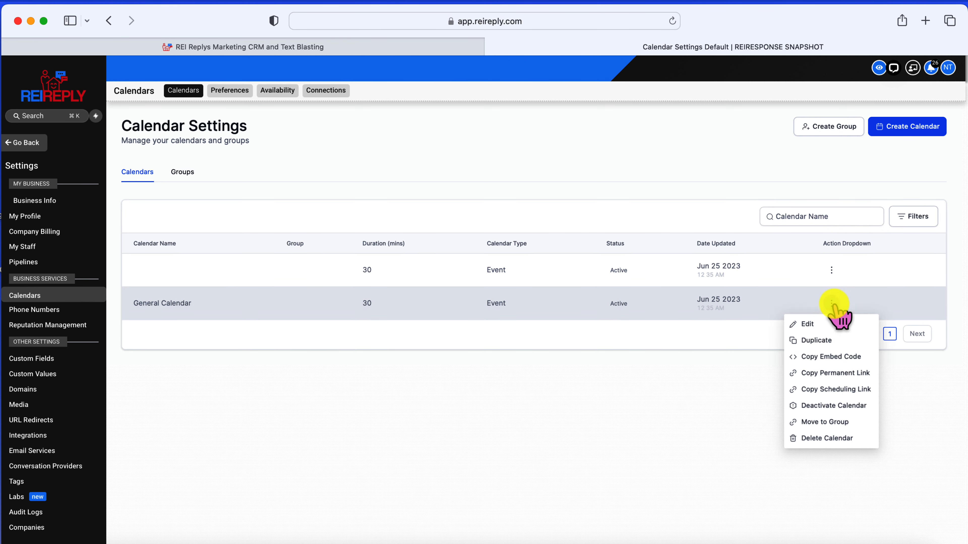
click(825, 438)
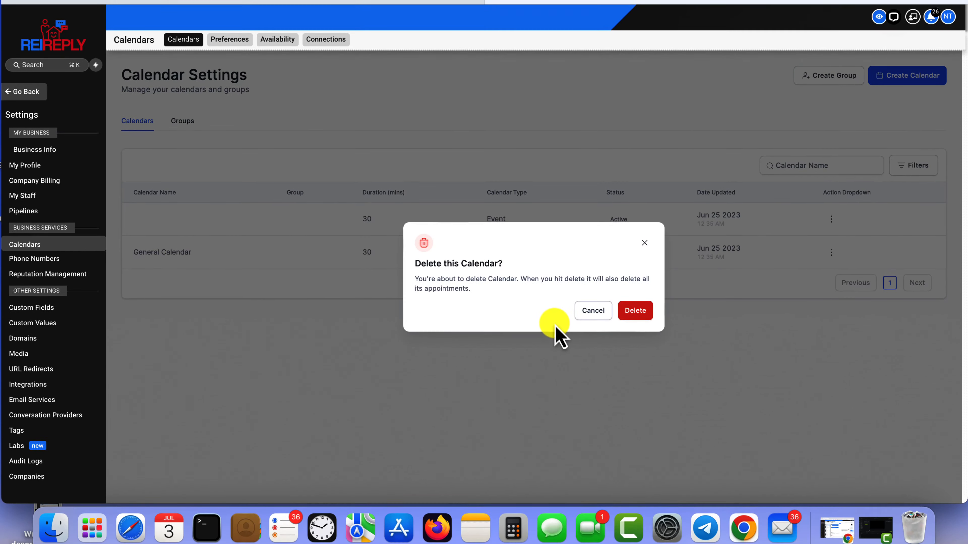
click(635, 309)
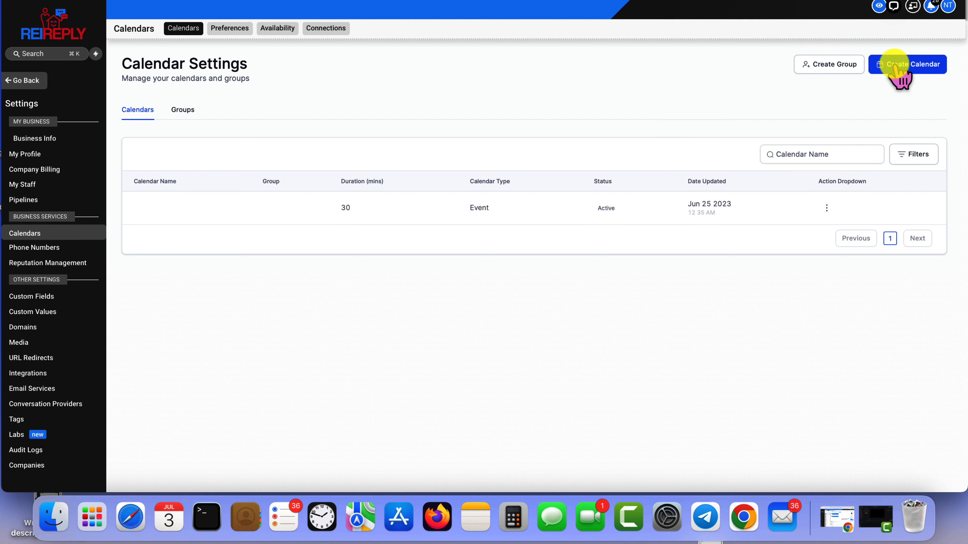
click(828, 208)
click(797, 327)
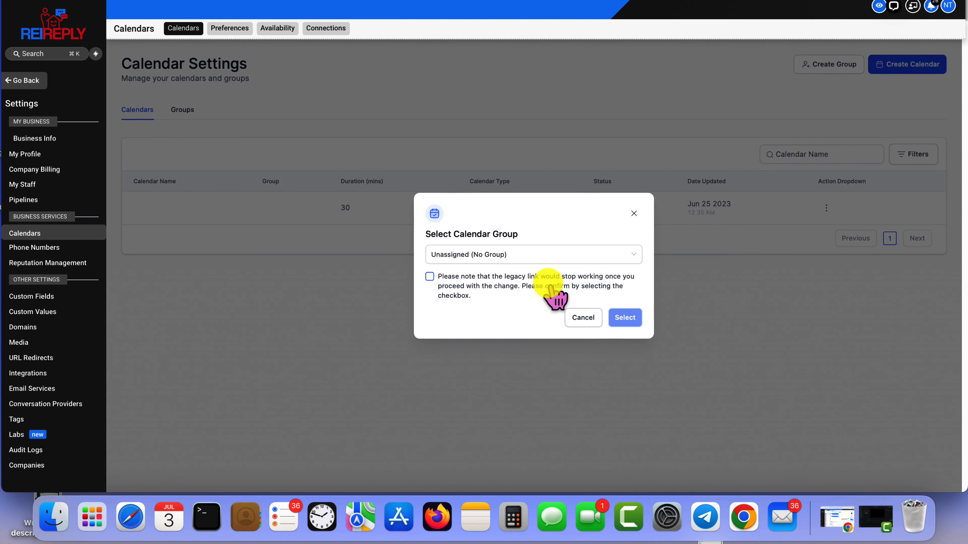
click(633, 214)
- Delete the remaining unnamed calendar from the calendar list
click(827, 208)
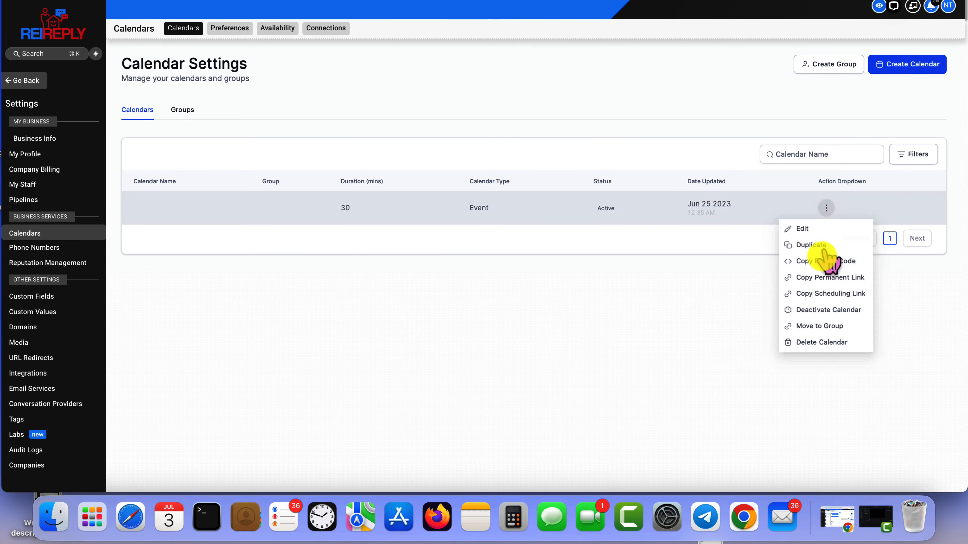
click(821, 345)
click(634, 298)
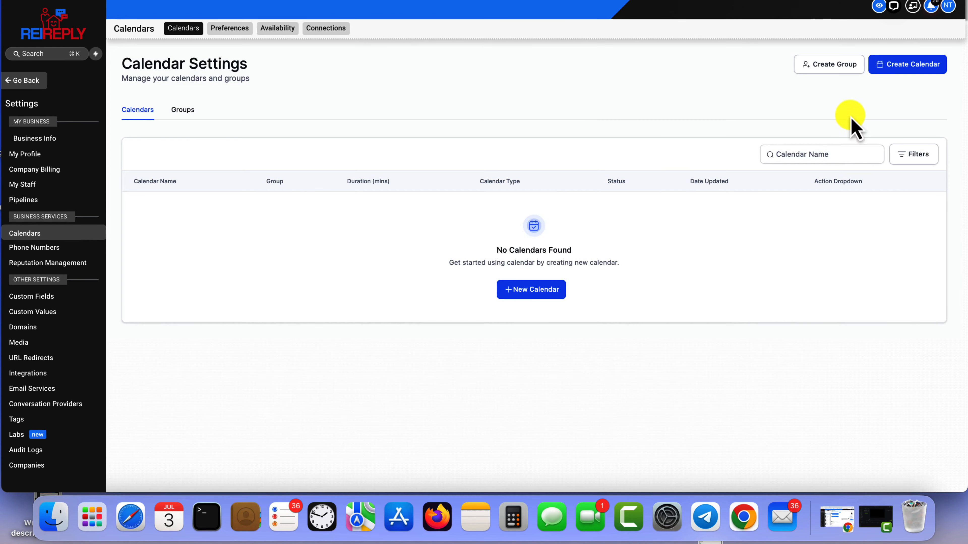
- Start a new calendar of the Simple Calendar type and name it "Walkthrough Calendar"
click(533, 291)
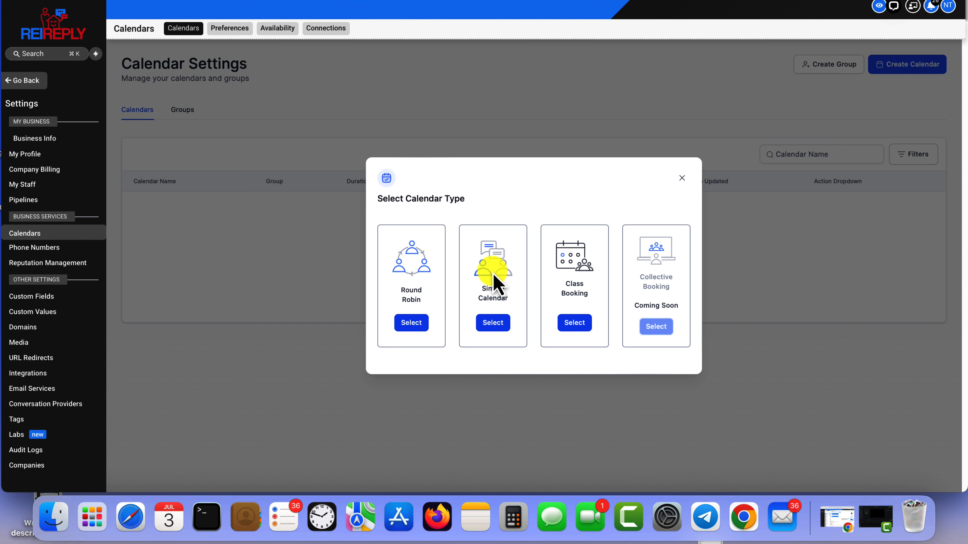
click(495, 322)
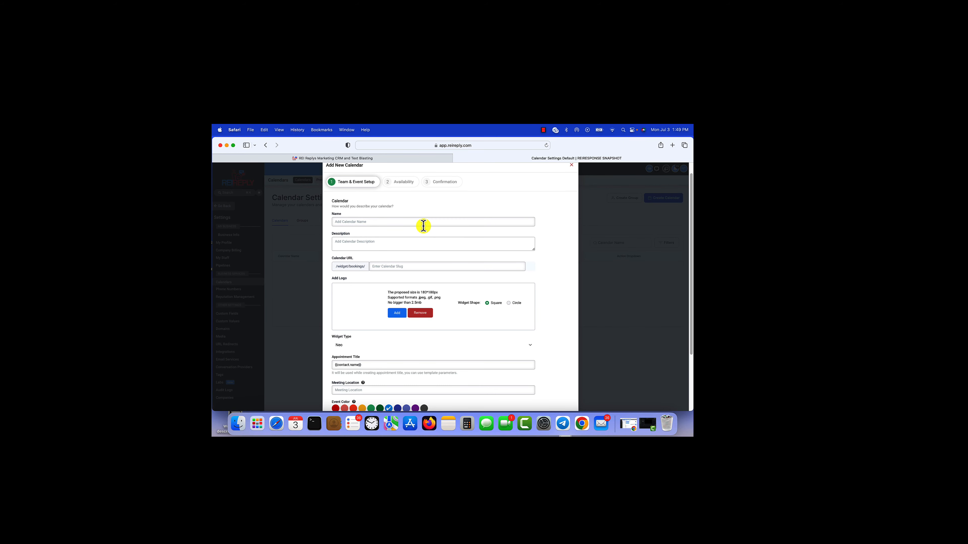
click(423, 225)
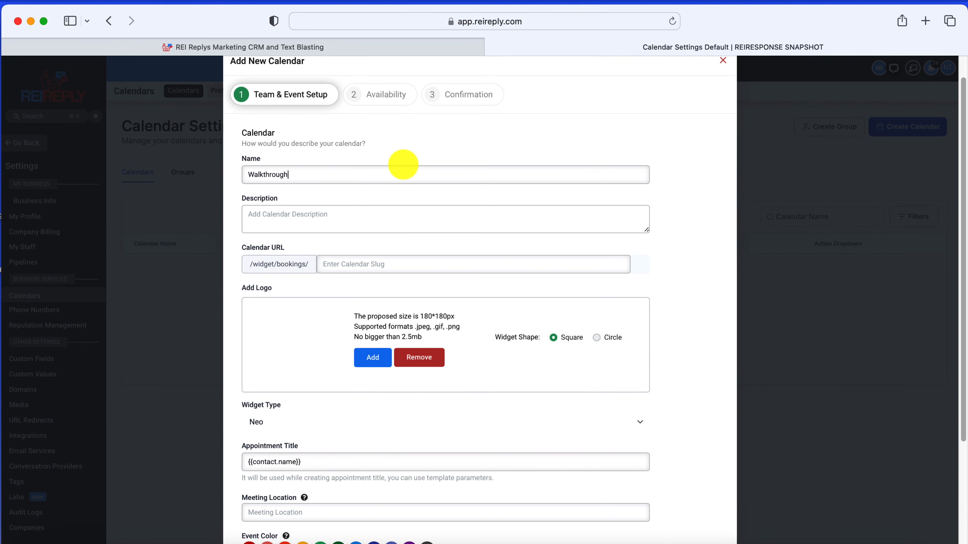
text(Walkthrough Calender)
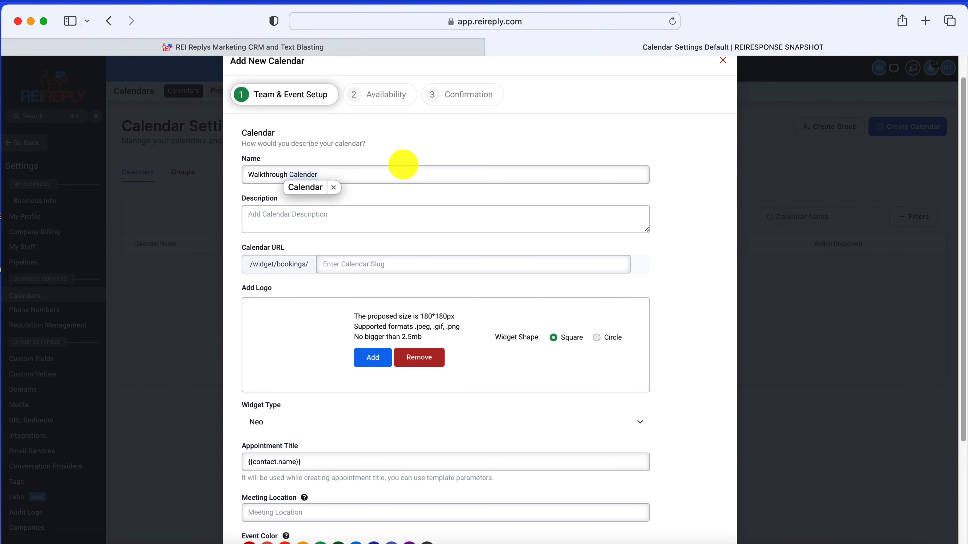
- Set the calendar URL slug to "walkthroughcalender" and save the team and event setup with the other fields unchanged
scroll(355, 238, down, 1)
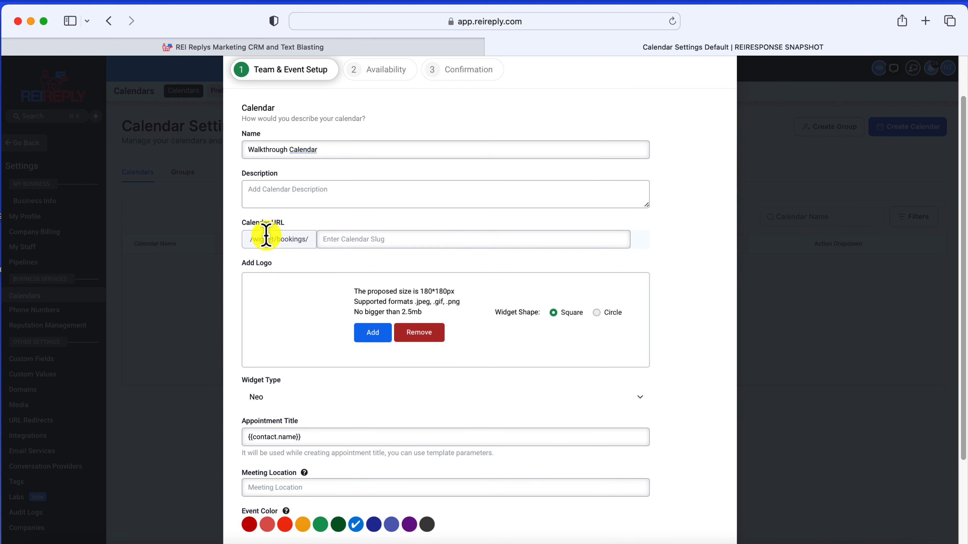
drag(238, 237, 313, 223)
click(374, 239)
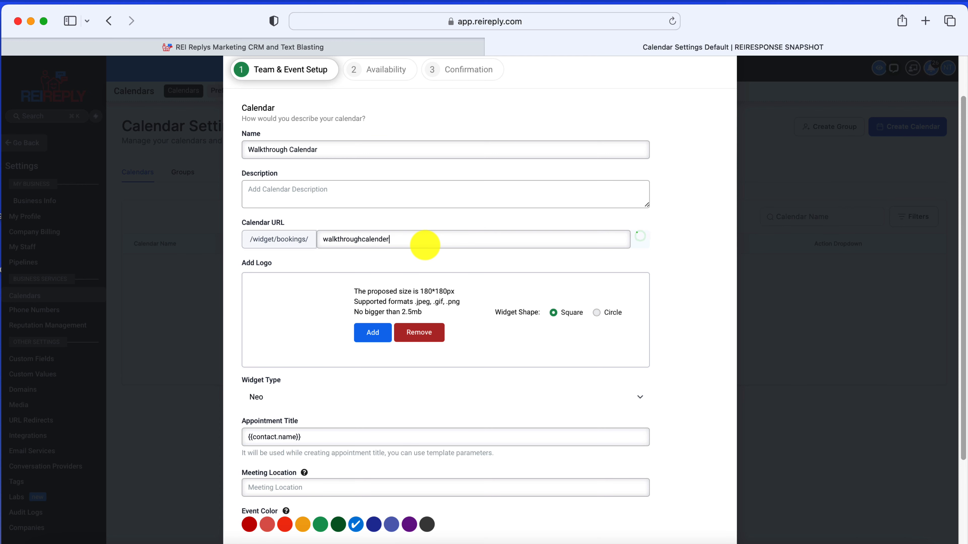
scroll(354, 171, down, 3)
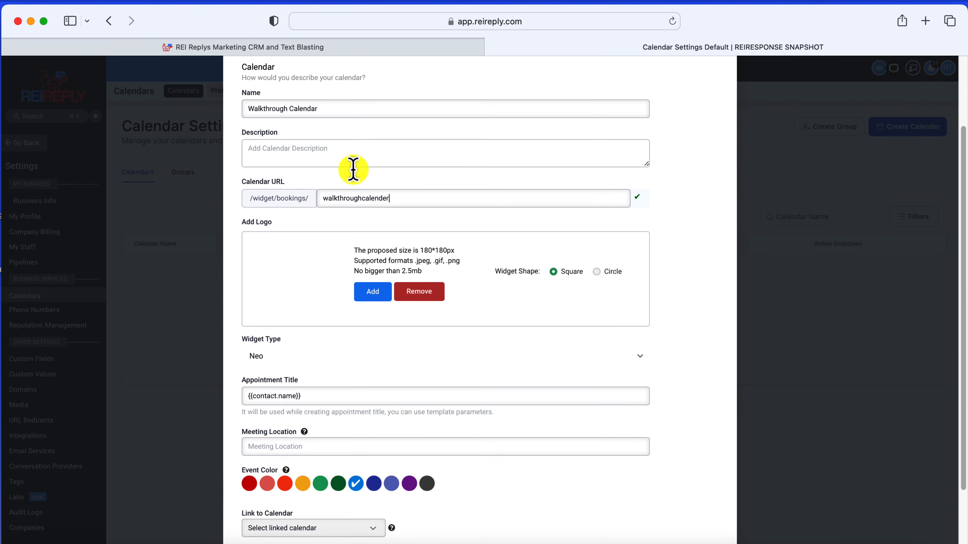
scroll(339, 335, down, 2)
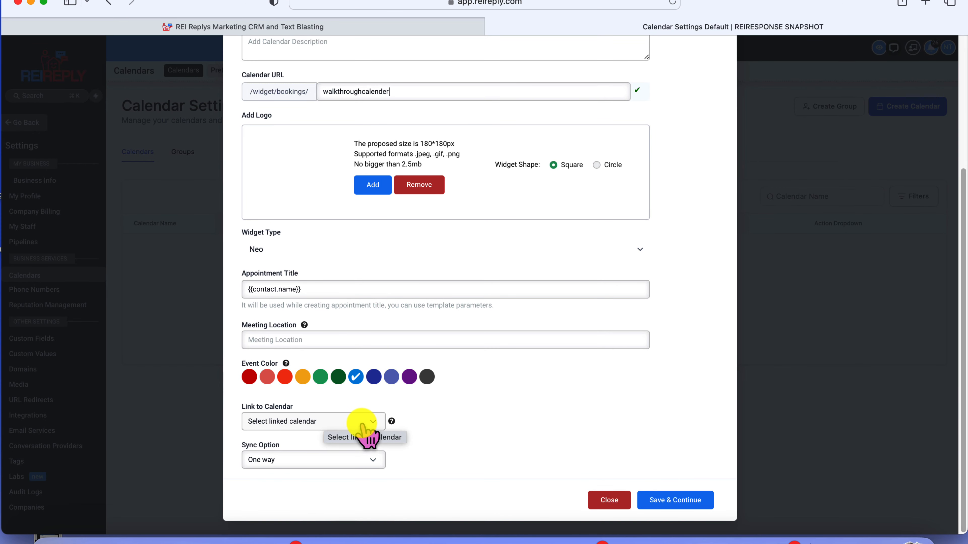
scroll(305, 160, up, 5)
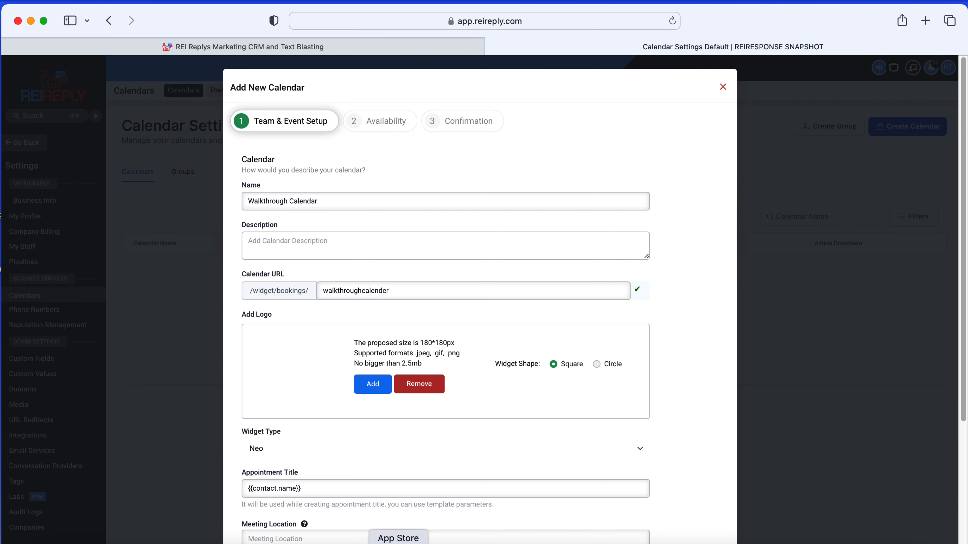
scroll(366, 457, down, 5)
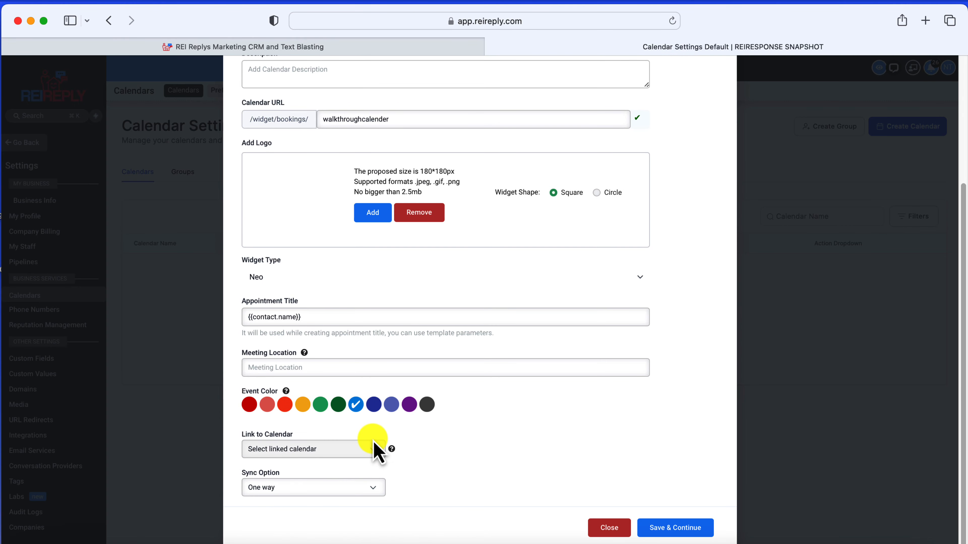
scroll(347, 435, up, 5)
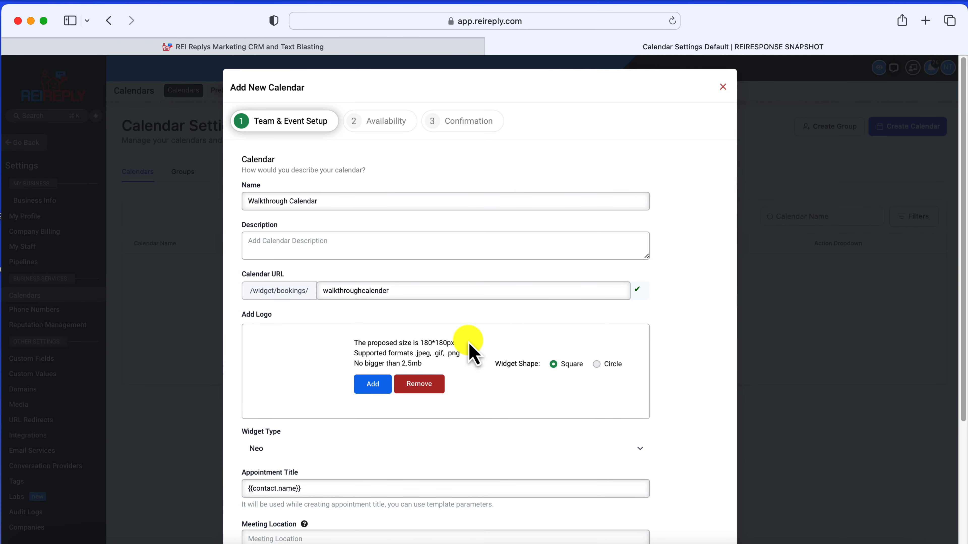
scroll(473, 353, down, 5)
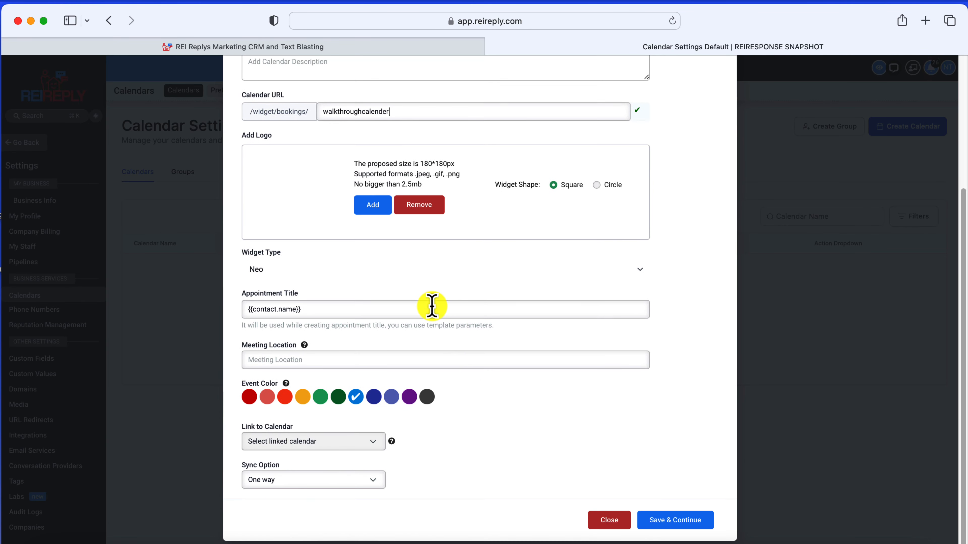
click(686, 520)
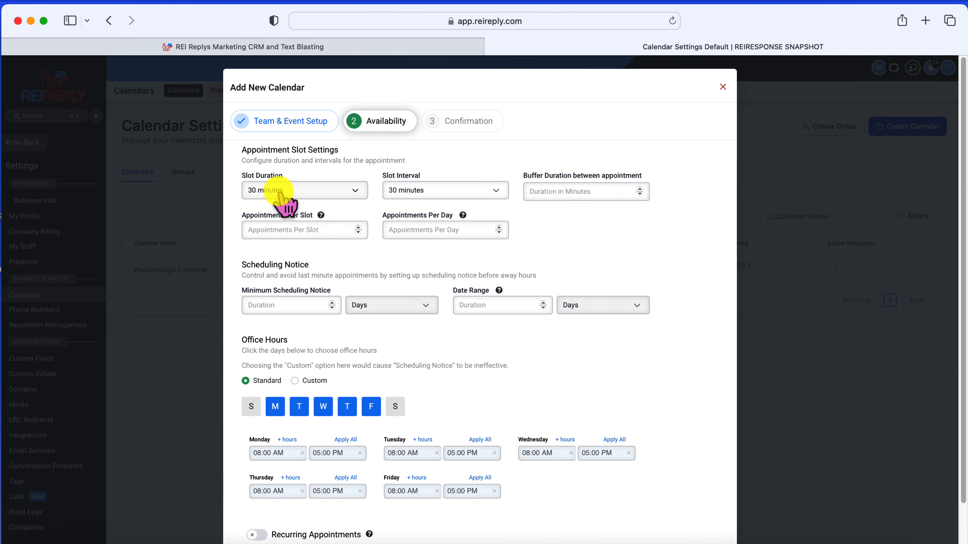
- Set the slot duration and slot interval to 1 hour each, with 1 appointment per slot
click(311, 191)
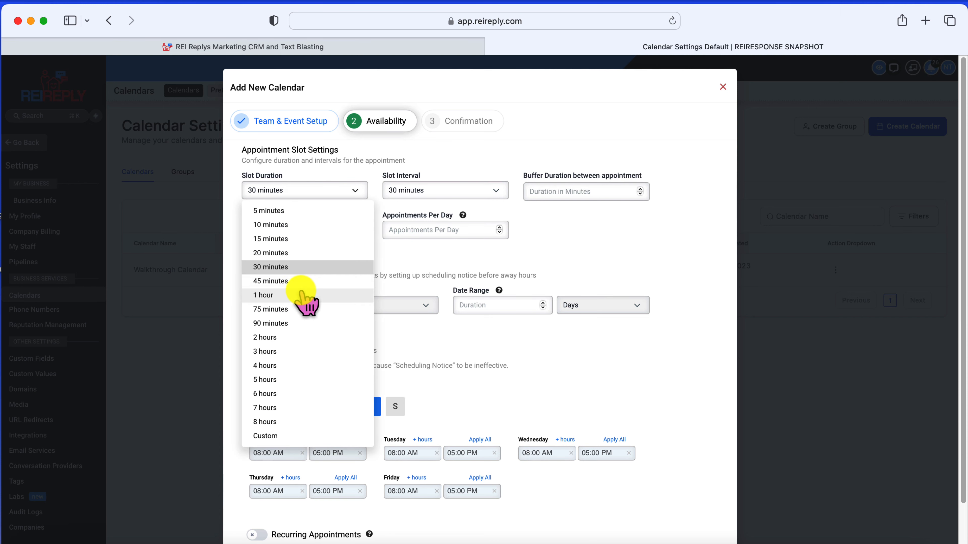
click(309, 298)
click(427, 187)
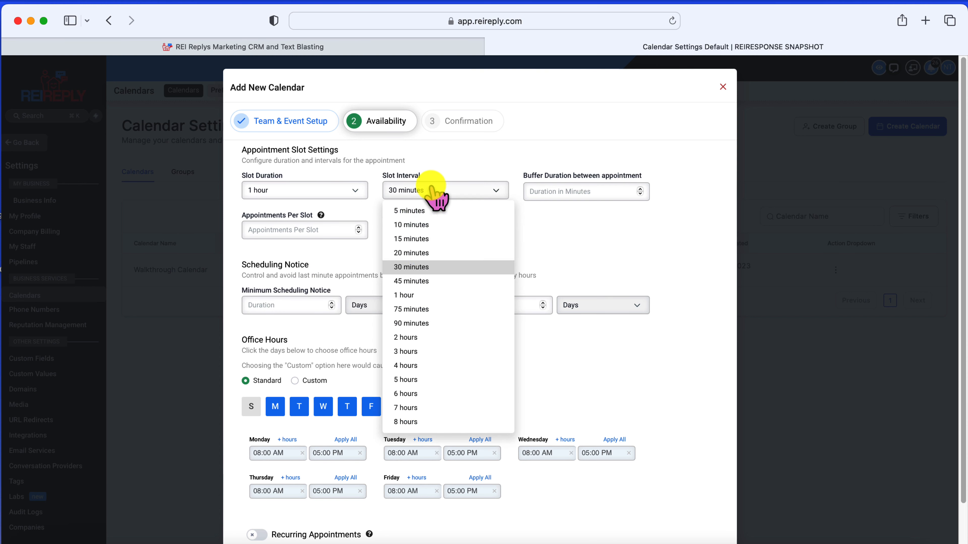
click(419, 295)
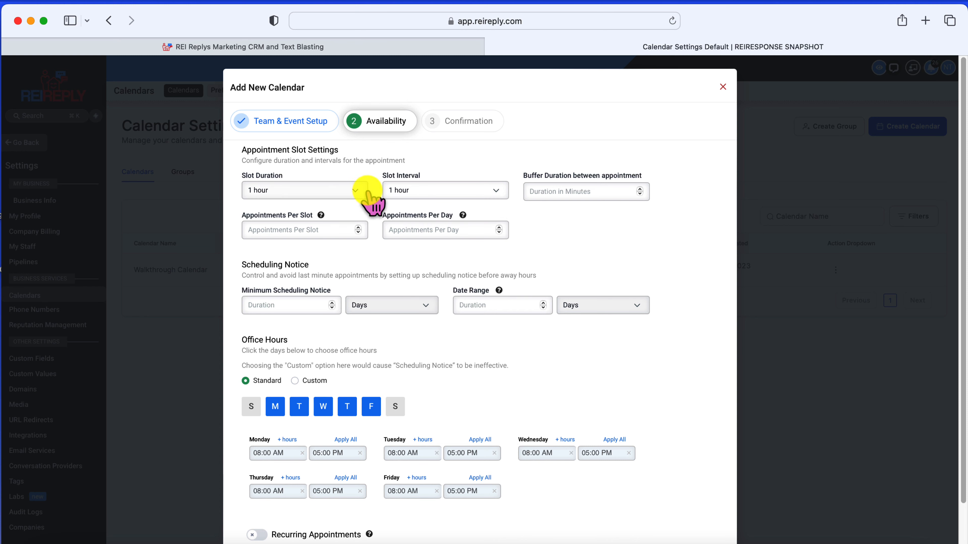
click(279, 234)
text(1)
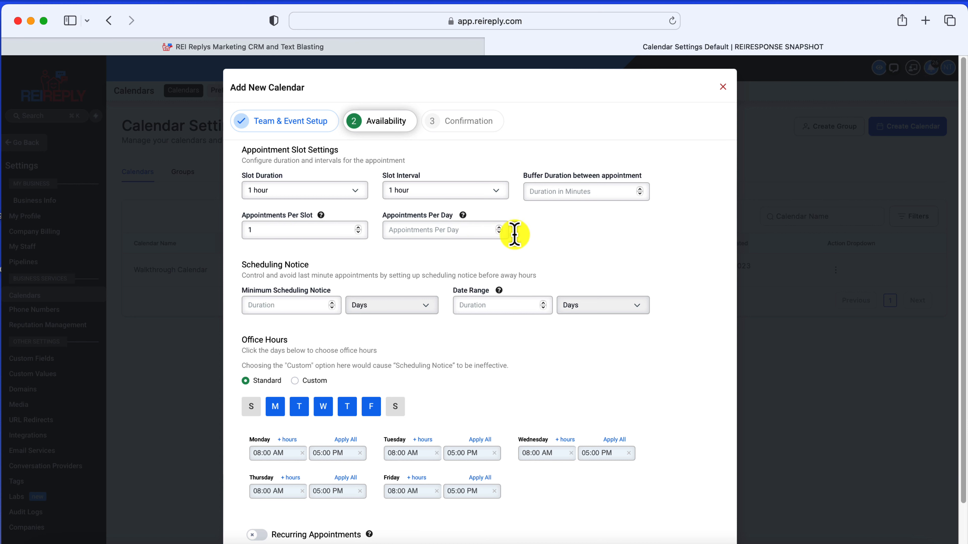
- Add Sunday and Saturday to the office hours, set Sunday to 12:00 AM–11:00 PM, and apply those hours to all days
scroll(345, 288, down, 2)
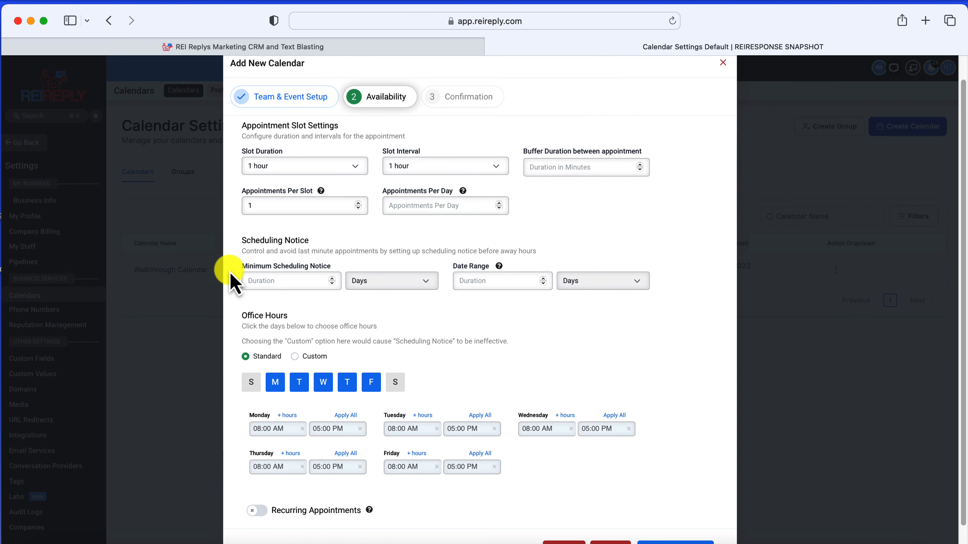
drag(231, 274, 361, 268)
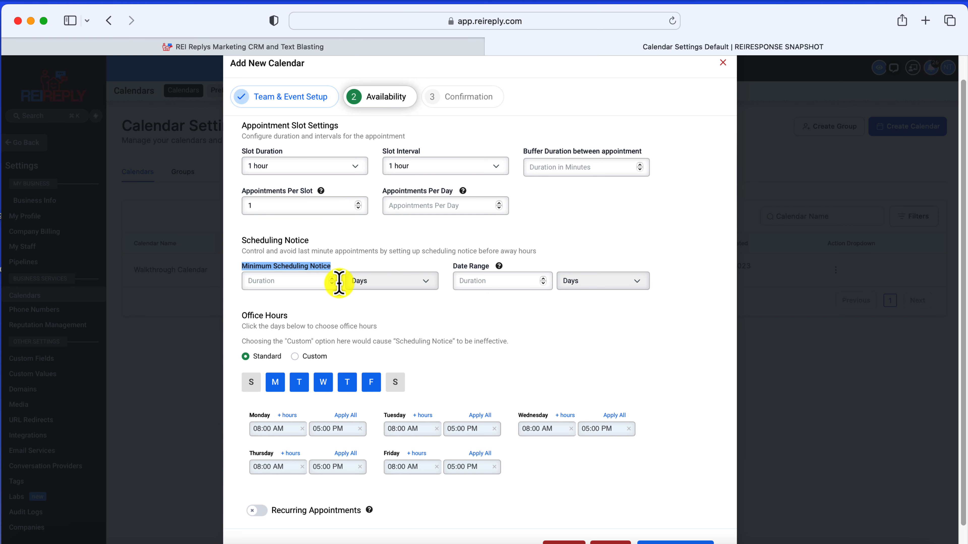
scroll(339, 280, down, 1)
click(256, 377)
click(399, 377)
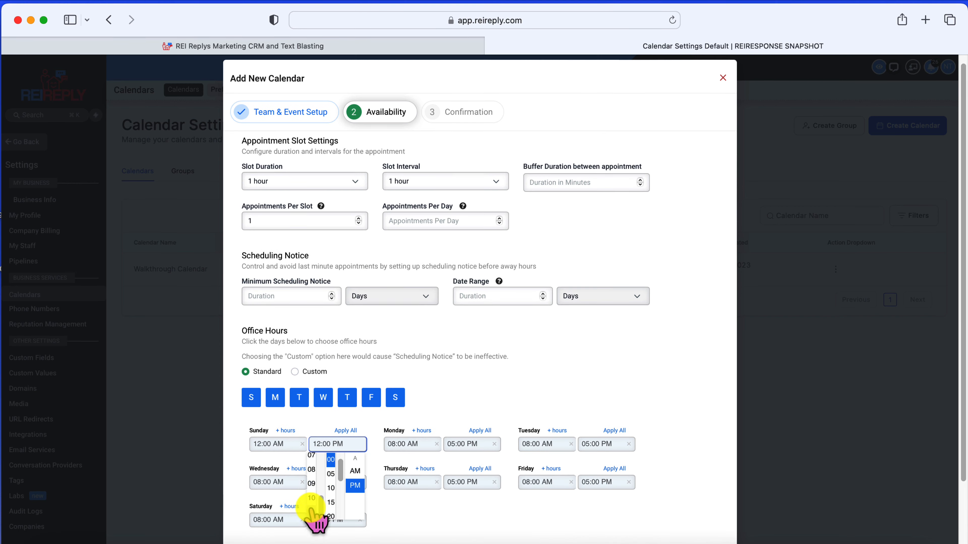
click(313, 516)
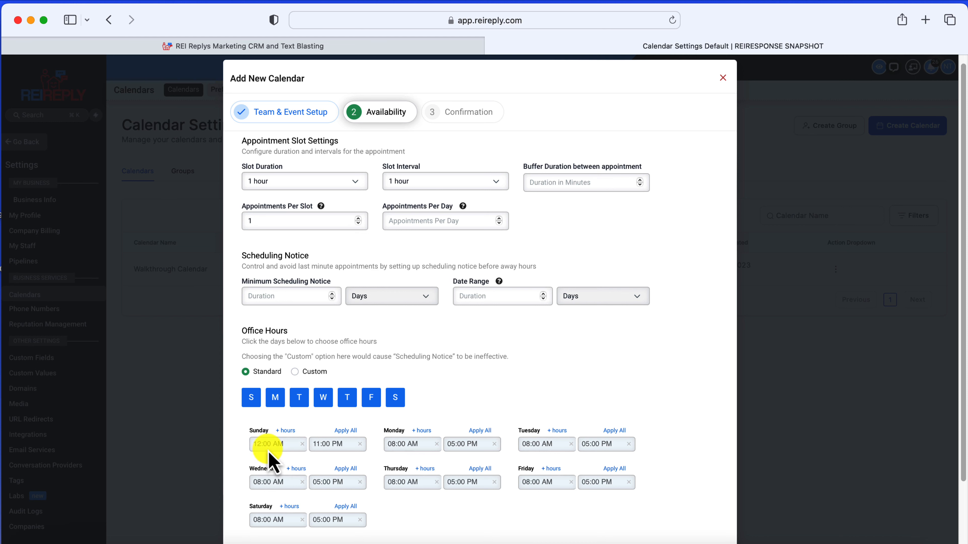
click(345, 431)
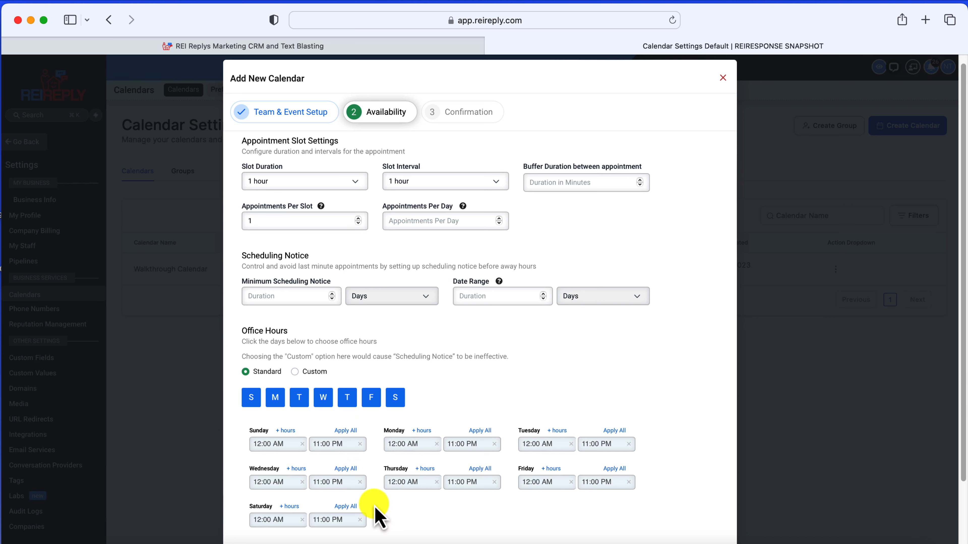
- Save the availability settings and complete the calendar with the default confirmation options
scroll(457, 438, down, 3)
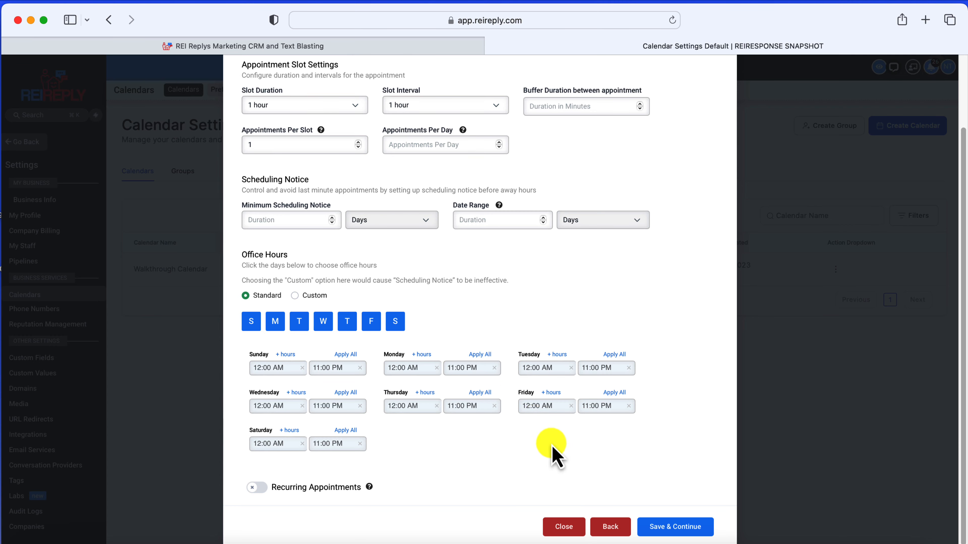
click(663, 528)
scroll(445, 336, down, 8)
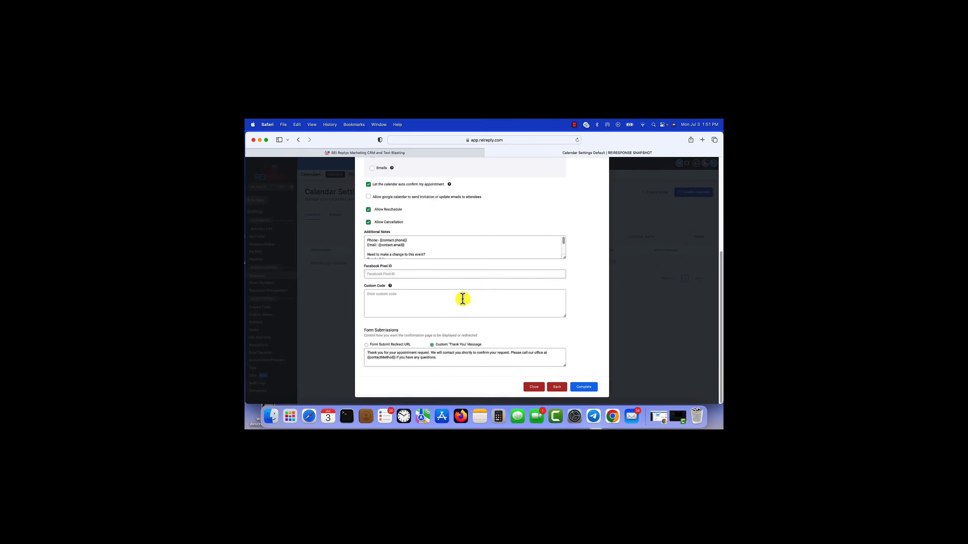
scroll(445, 336, up, 2)
scroll(445, 336, down, 2)
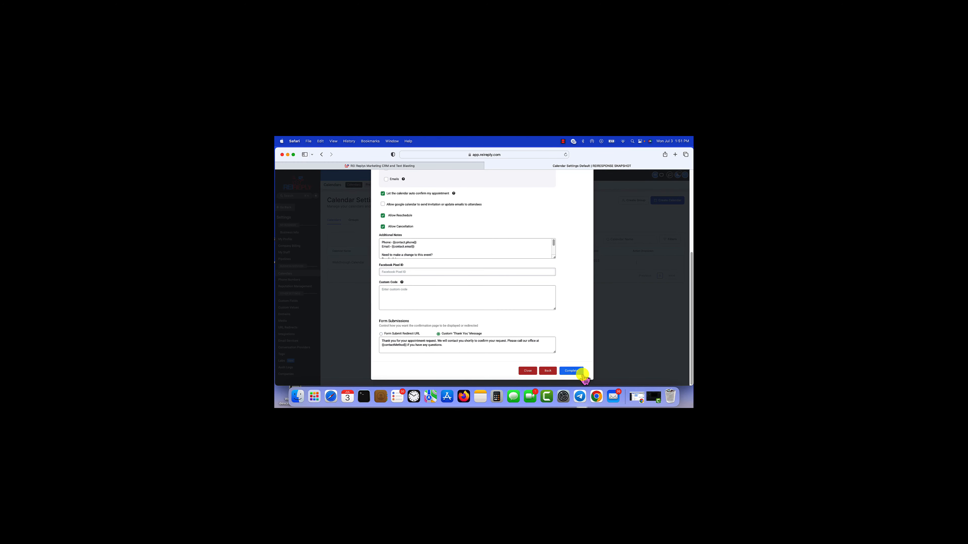
click(581, 371)
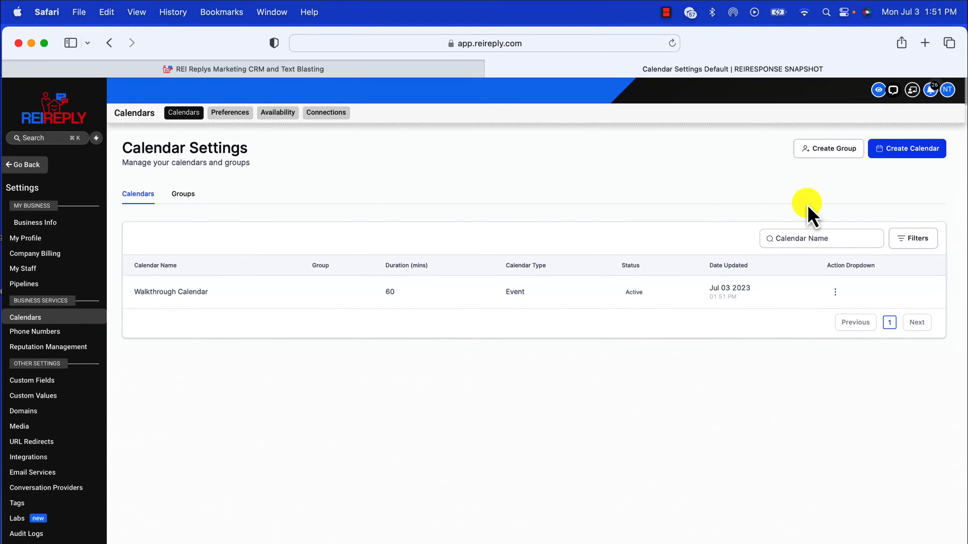
- Start a new Simple Calendar and name it "Follow up call reminder"
click(772, 178)
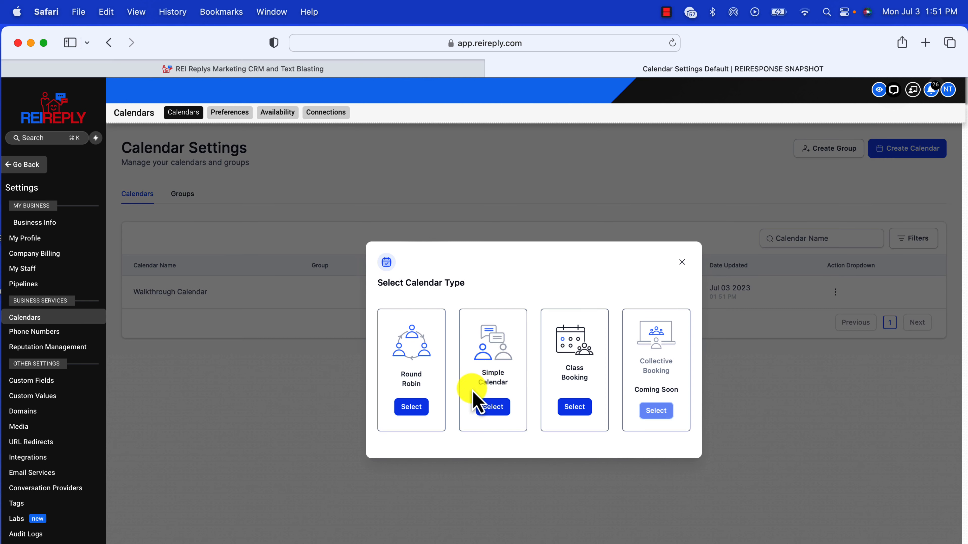
click(493, 407)
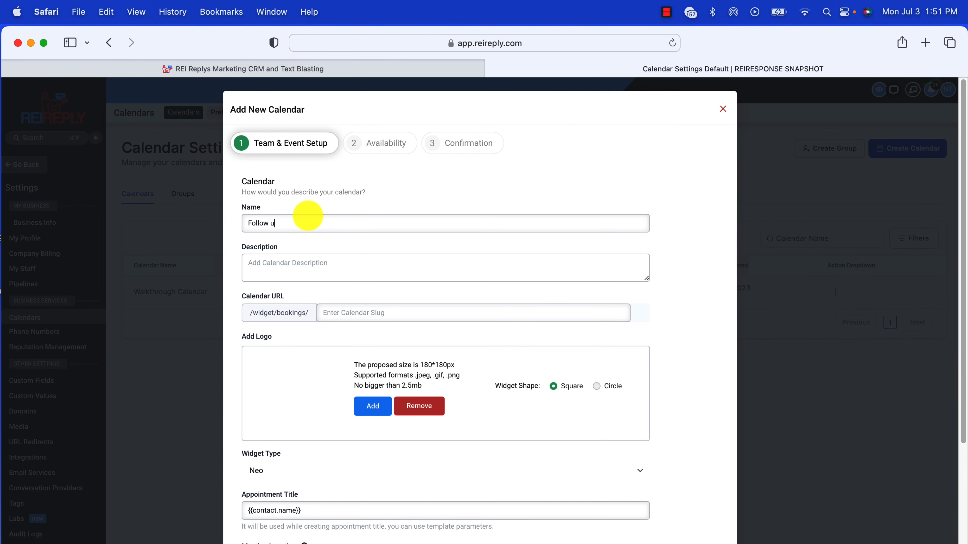
key(BackSpace)
key(BackSpace)
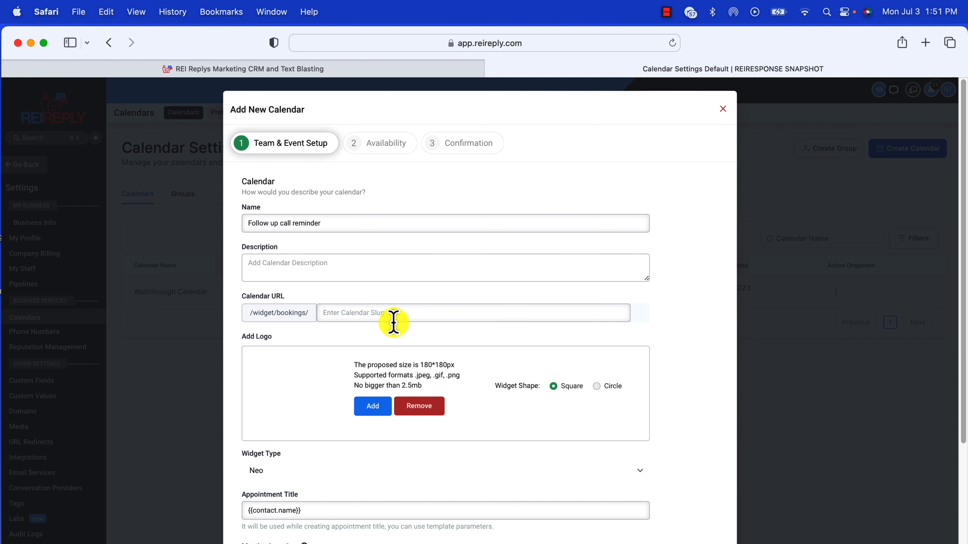
- Set the calendar URL slug to "followupcallreminder" and save the team and event setup with the other fields at their defaults
click(390, 316)
text(follow)
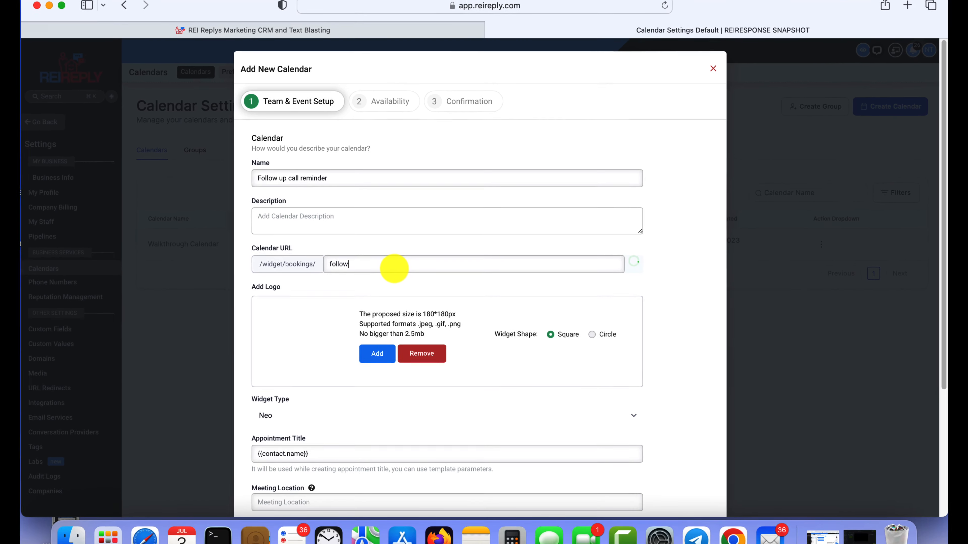
text(up)
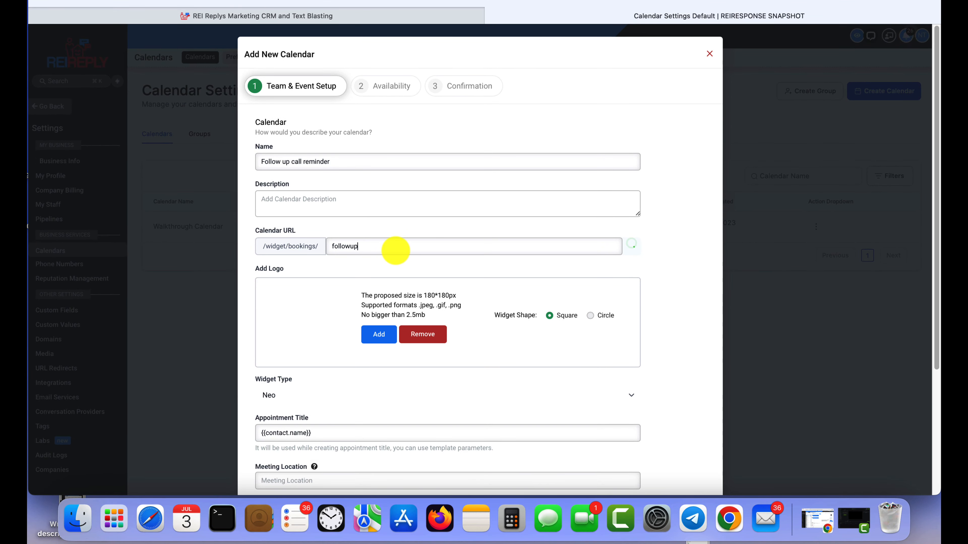
text(callreminder)
scroll(397, 267, down, 5)
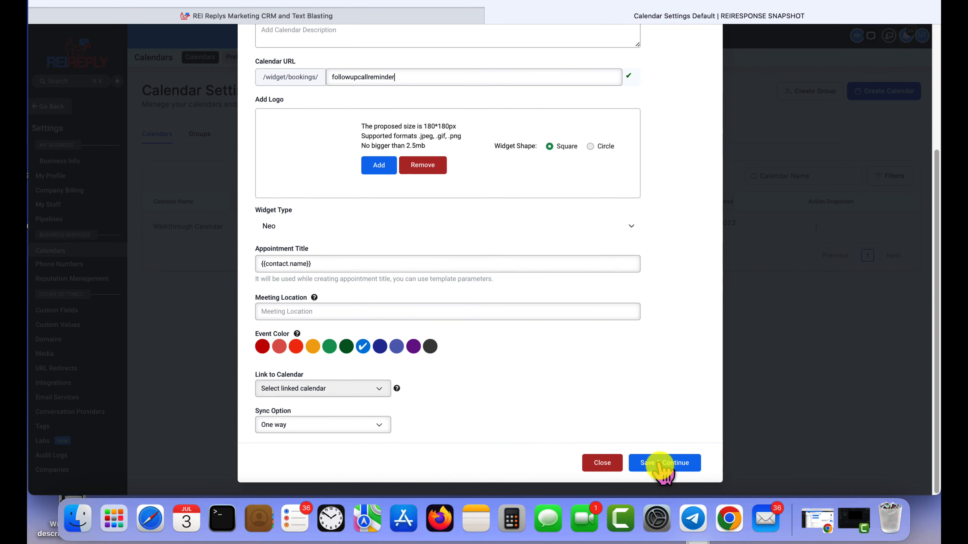
drag(266, 374, 395, 439)
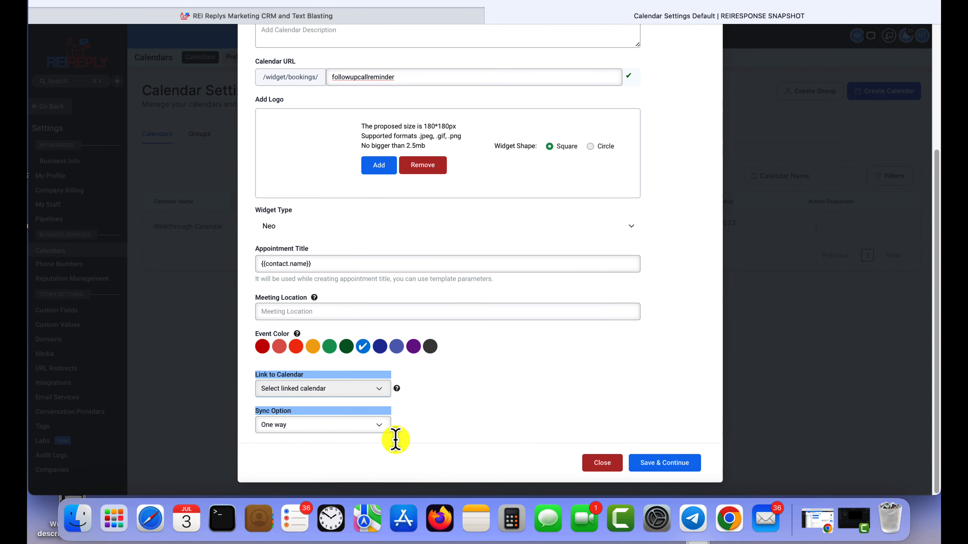
click(675, 463)
- Keep the slot duration and slot interval at 30 minutes each and set 1 appointment per slot
scroll(415, 216, up, 2)
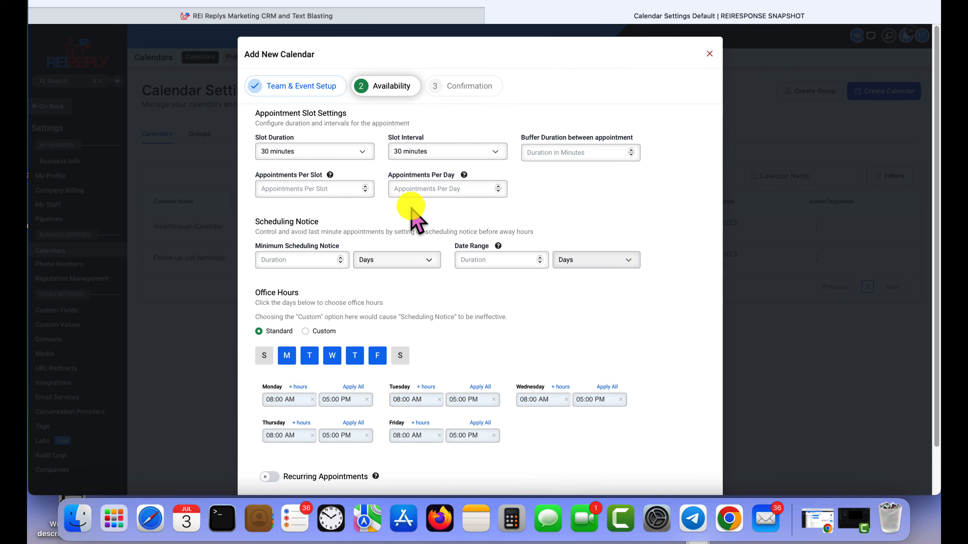
scroll(381, 229, down, 2)
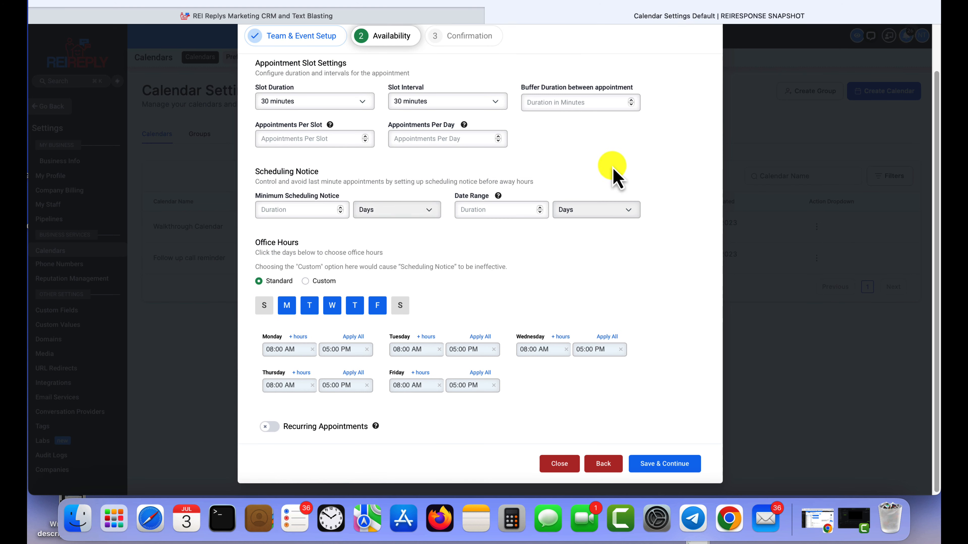
click(312, 103)
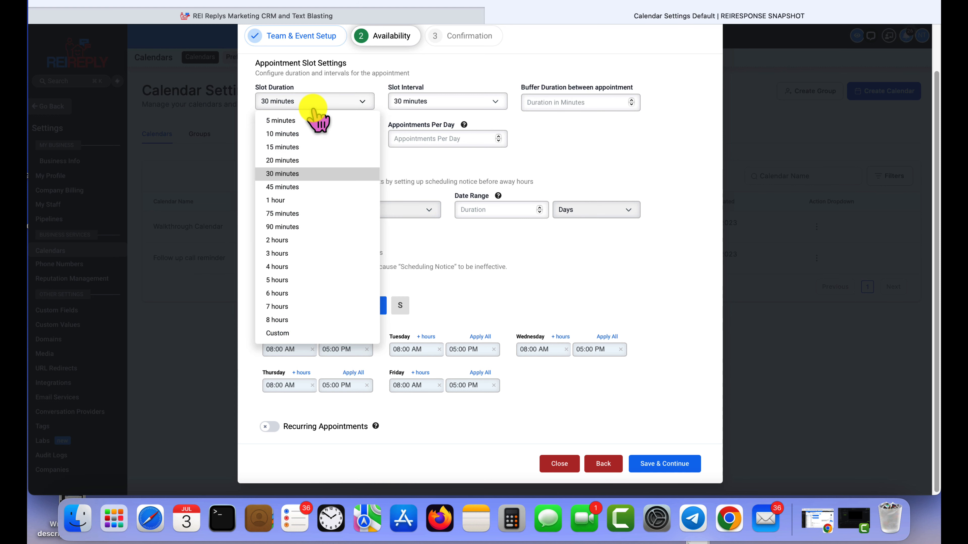
click(317, 173)
click(413, 101)
click(400, 102)
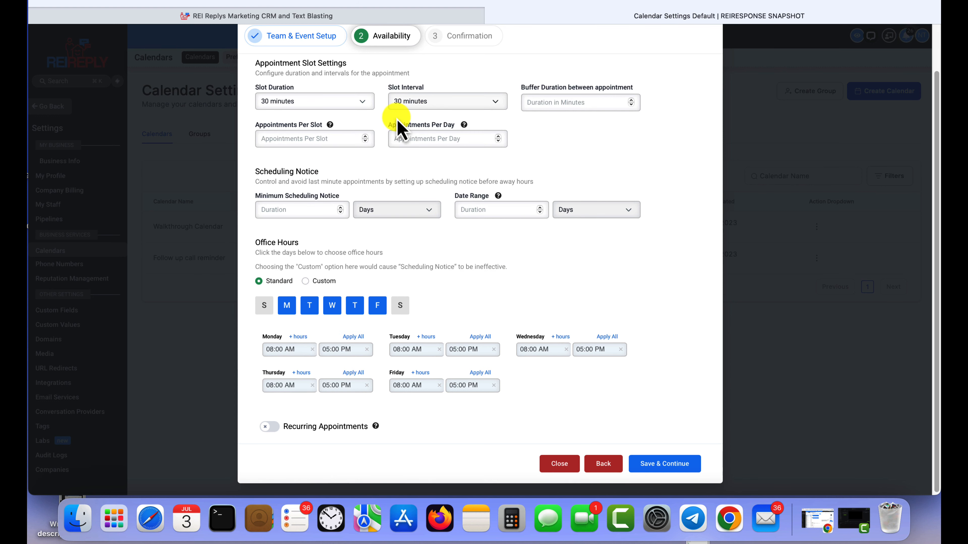
click(331, 146)
text(1)
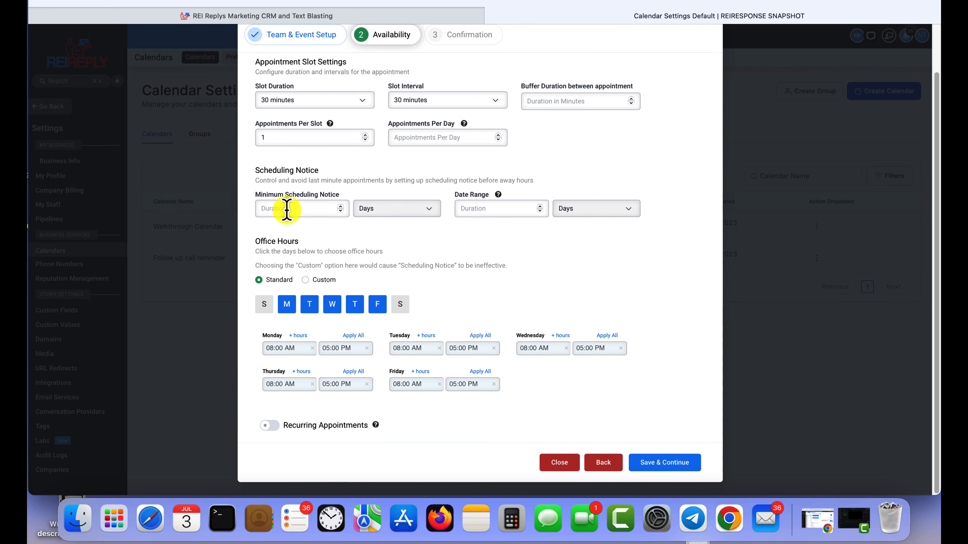
- Add Sunday and Saturday to the office hours, set Sunday's end time to 09:00 PM, and apply Sunday's hours to all days
click(263, 305)
click(400, 304)
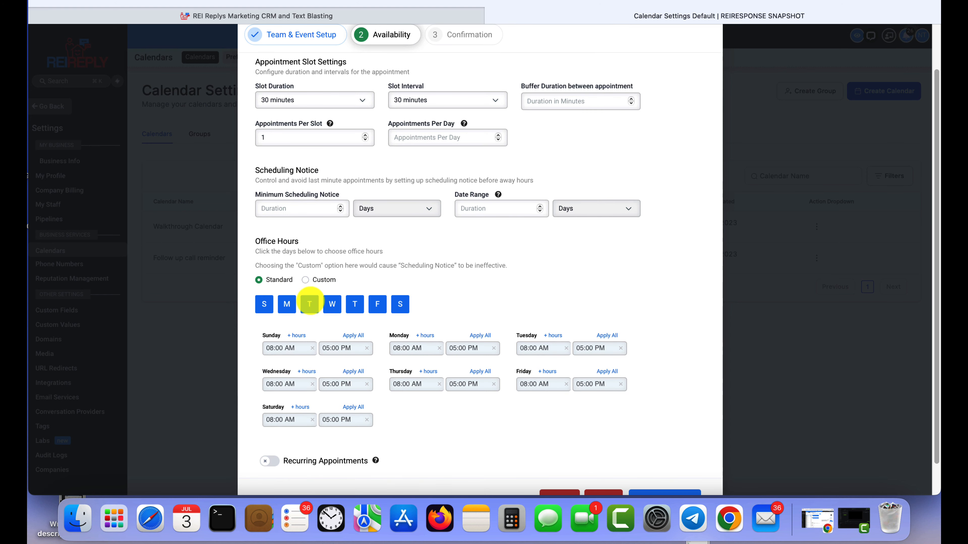
click(326, 346)
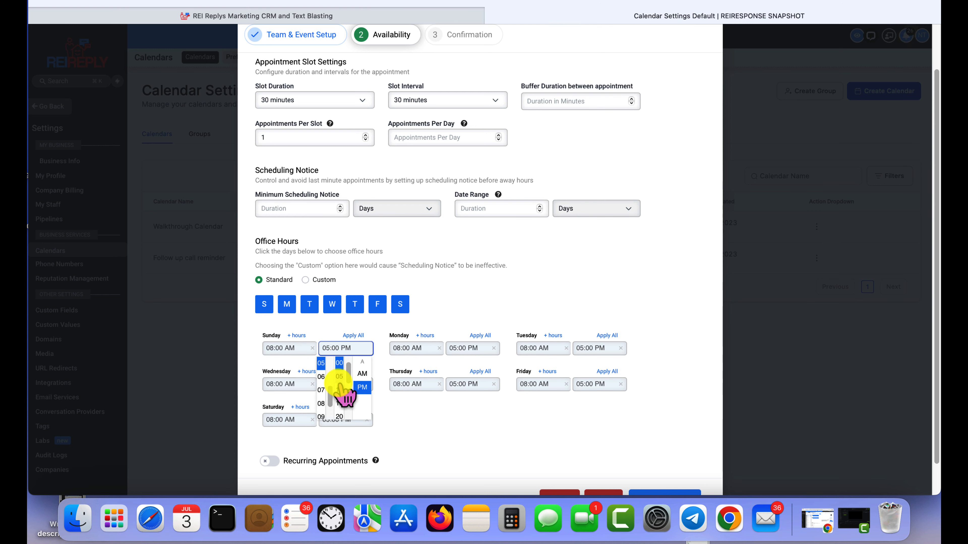
click(321, 401)
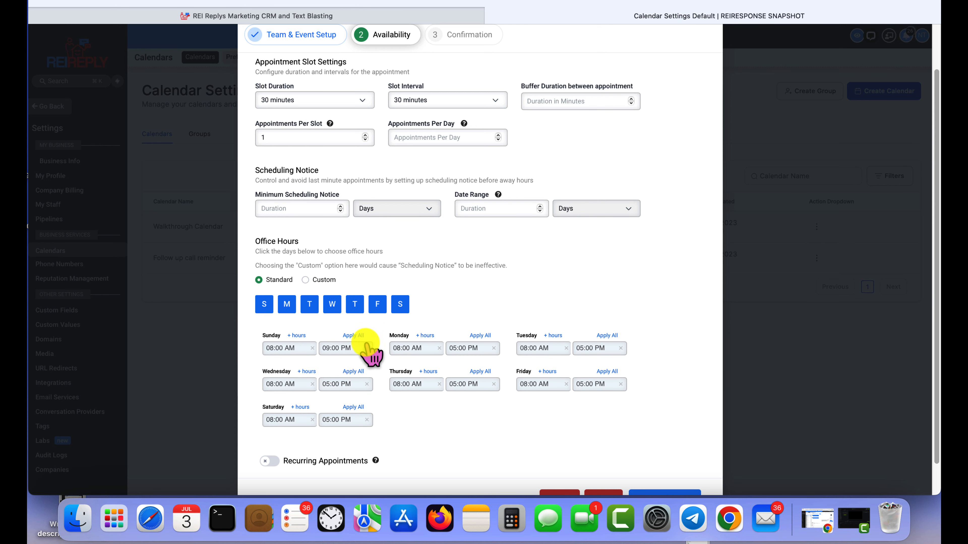
click(353, 336)
scroll(442, 351, down, 2)
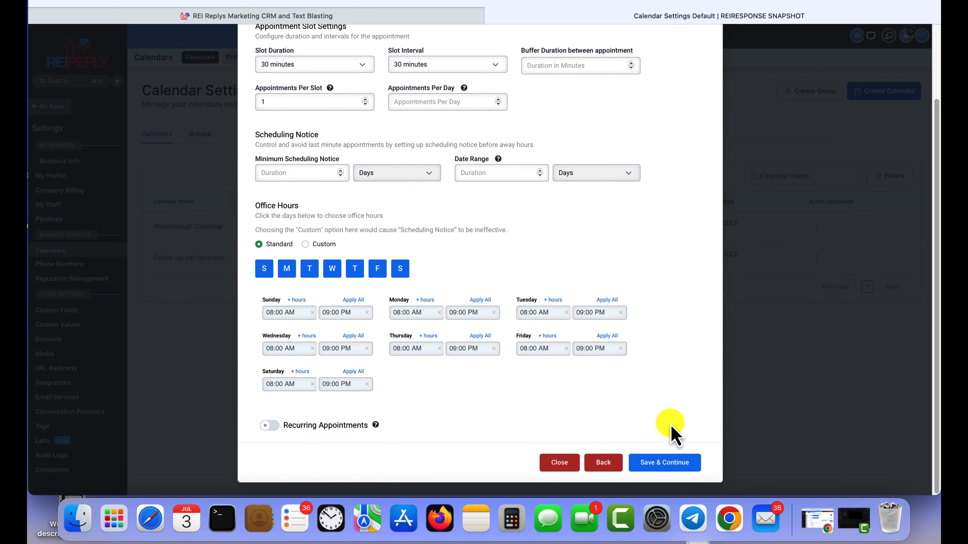
- Save the follow-up calendar's availability and complete it with the default confirmation options
click(666, 466)
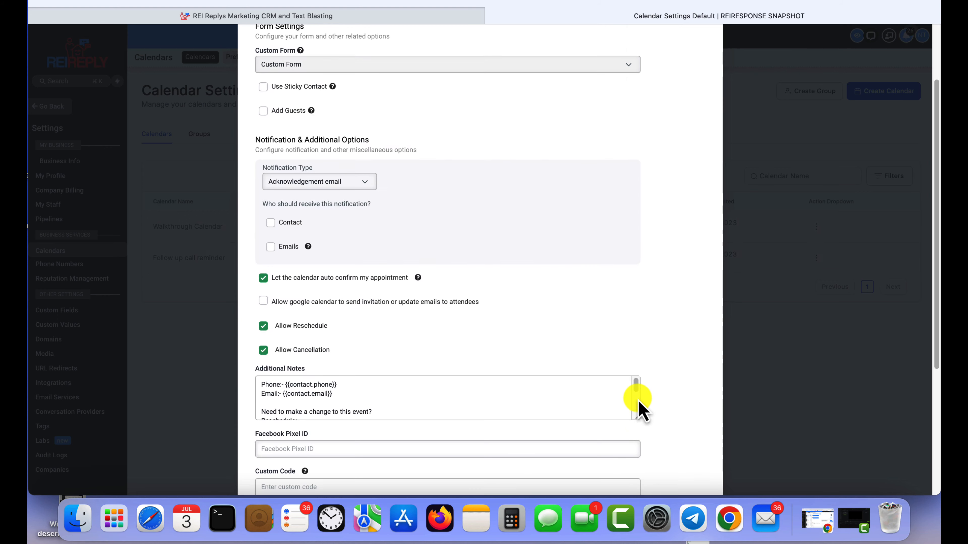
scroll(638, 392, down, 10)
click(675, 463)
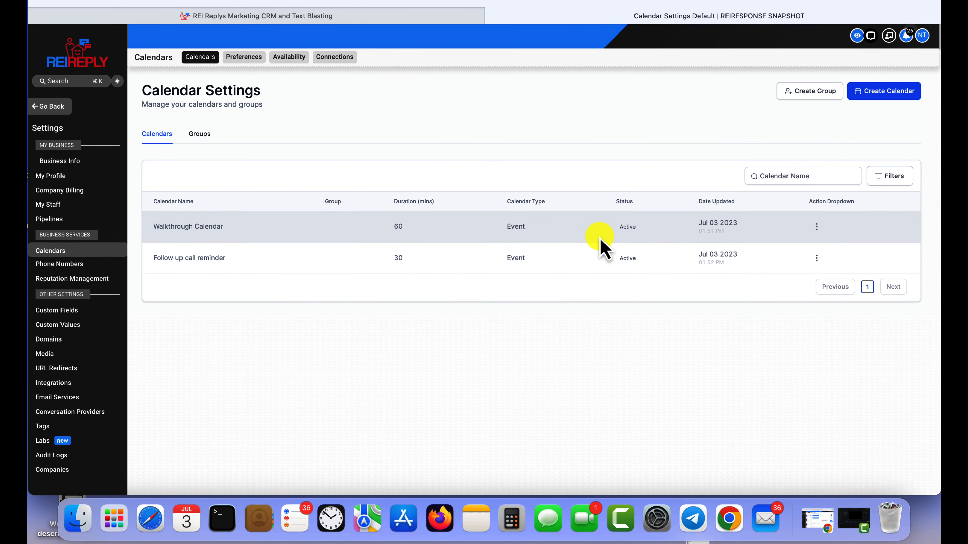
- Leave the settings area and open the Agent CRM workflows folder in the automation workflow list
click(48, 100)
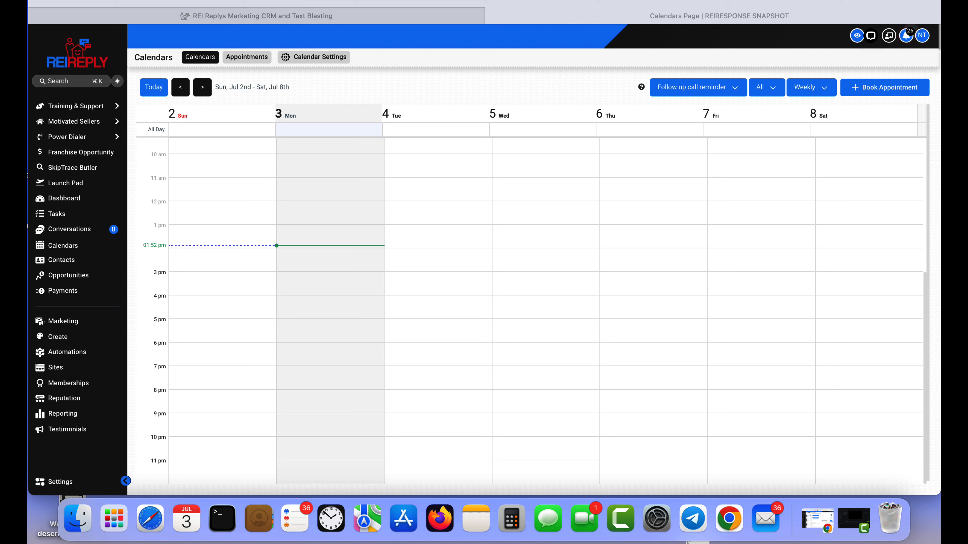
click(101, 327)
click(87, 359)
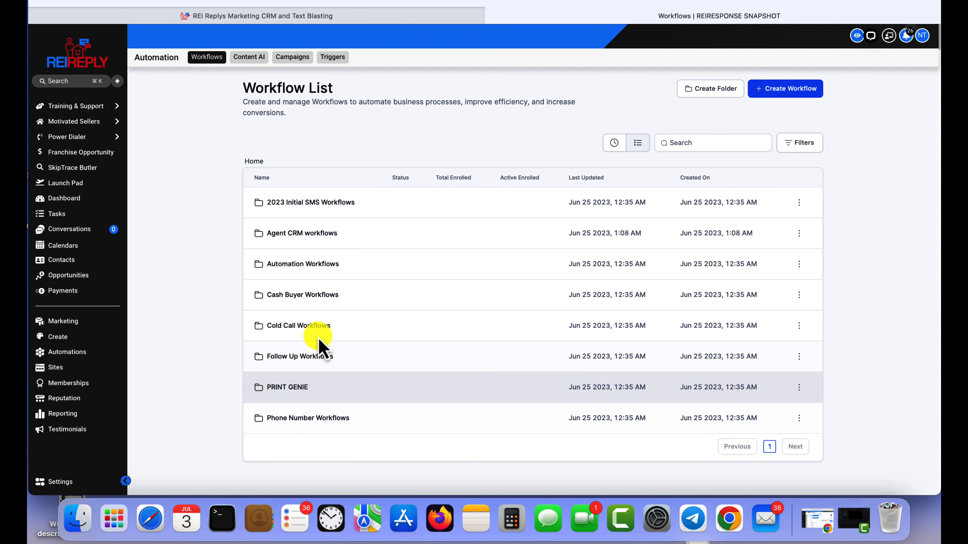
click(309, 234)
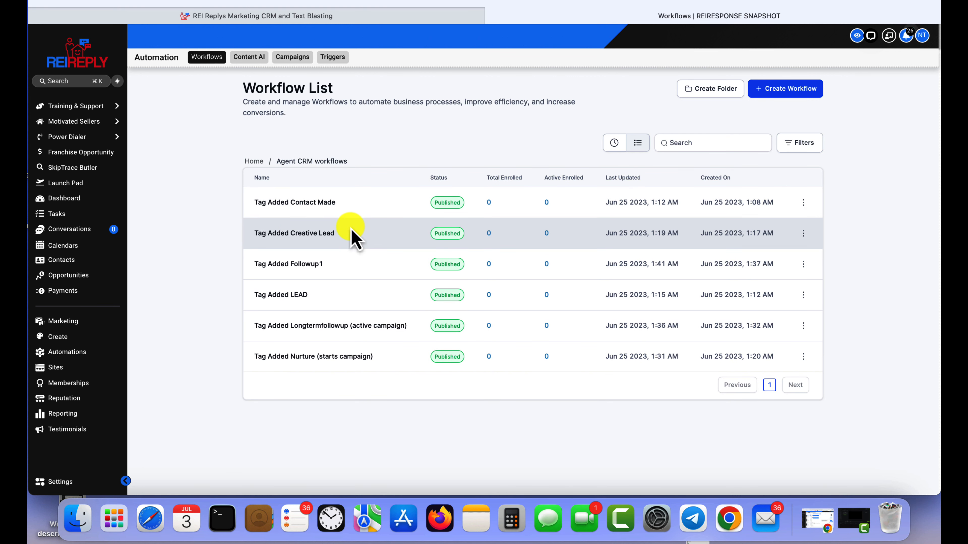
- Create a new blank workflow in this folder and rename it "Walkthrough calendar"
click(785, 89)
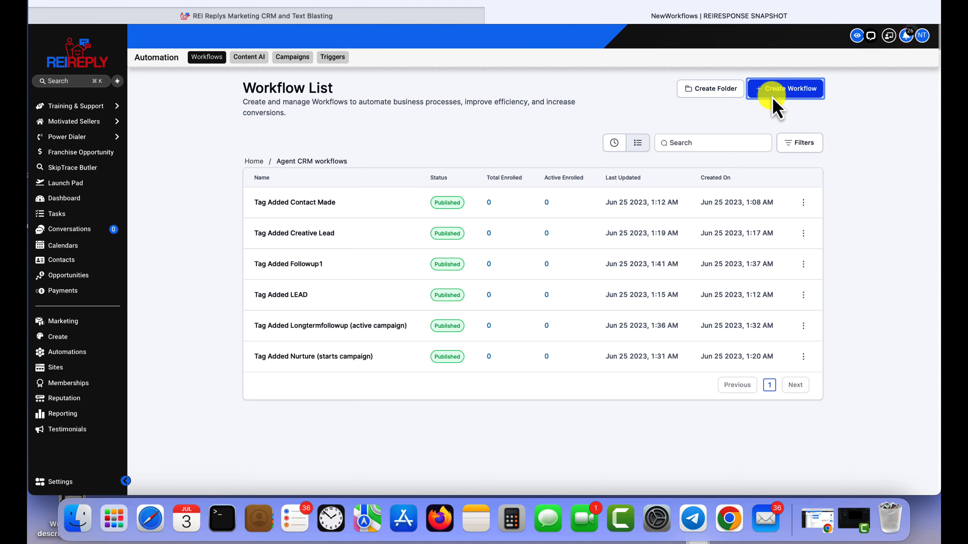
click(369, 222)
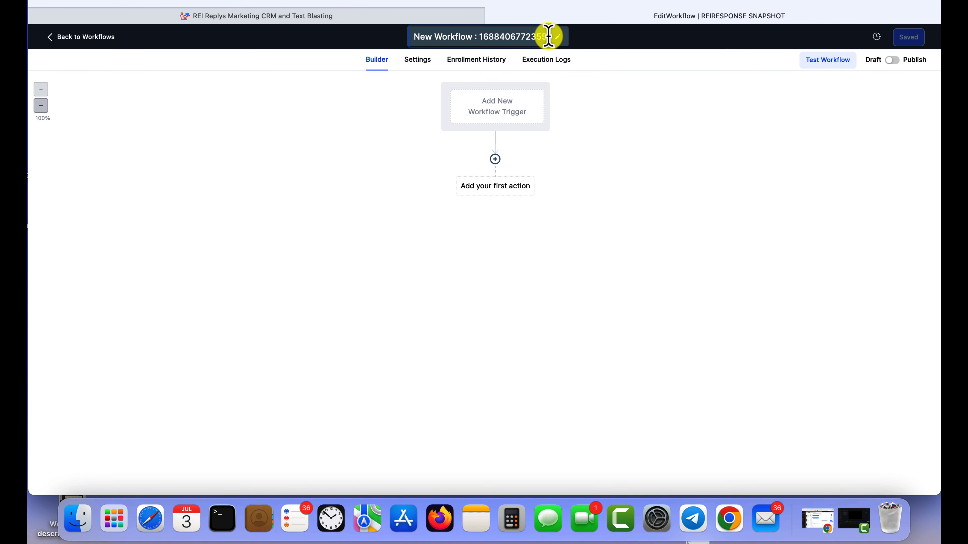
drag(549, 36, 399, 44)
key(BackSpace)
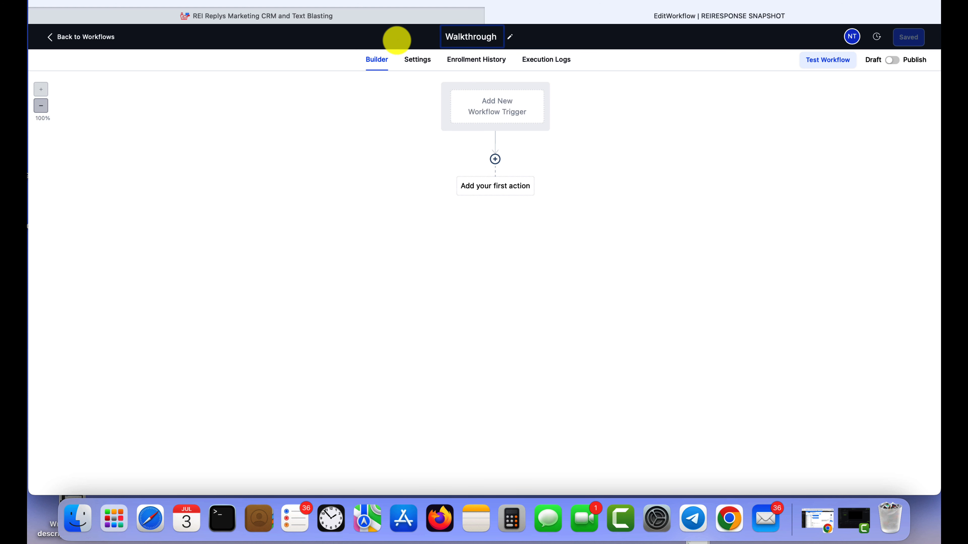
text(Walkthrough booked )
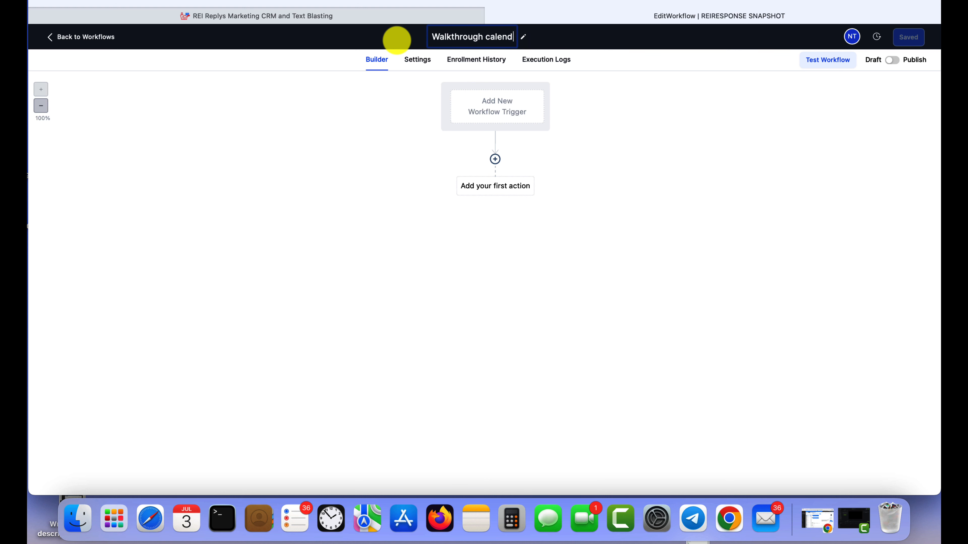
text(ar)
key(Return)
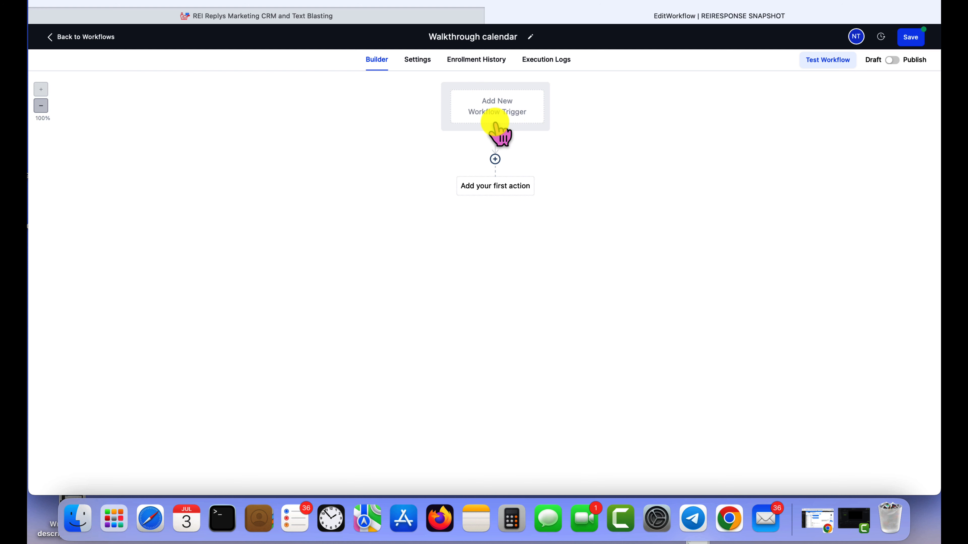
- Search the workflow triggers for "app" and choose Appointment Status as the workflow's trigger
click(496, 124)
text(a)
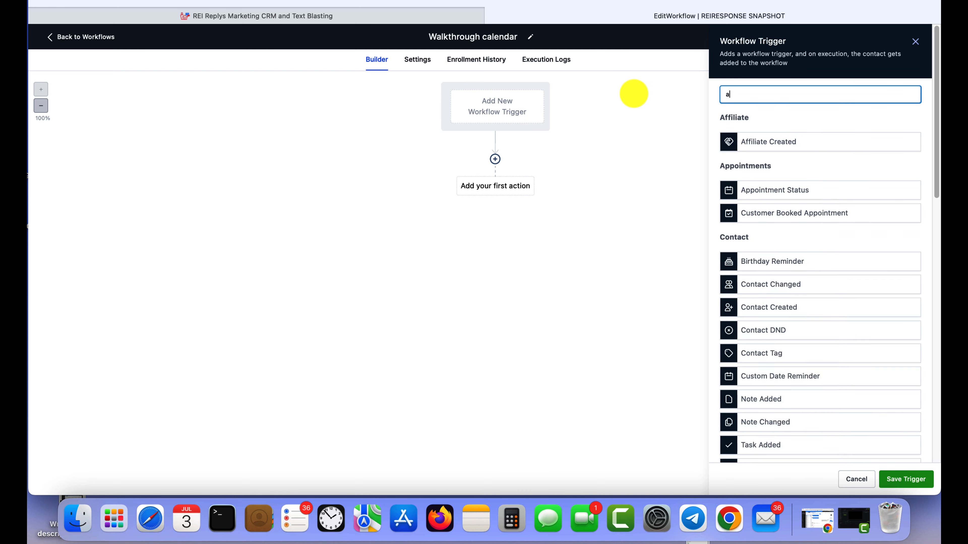
text(pp)
click(805, 141)
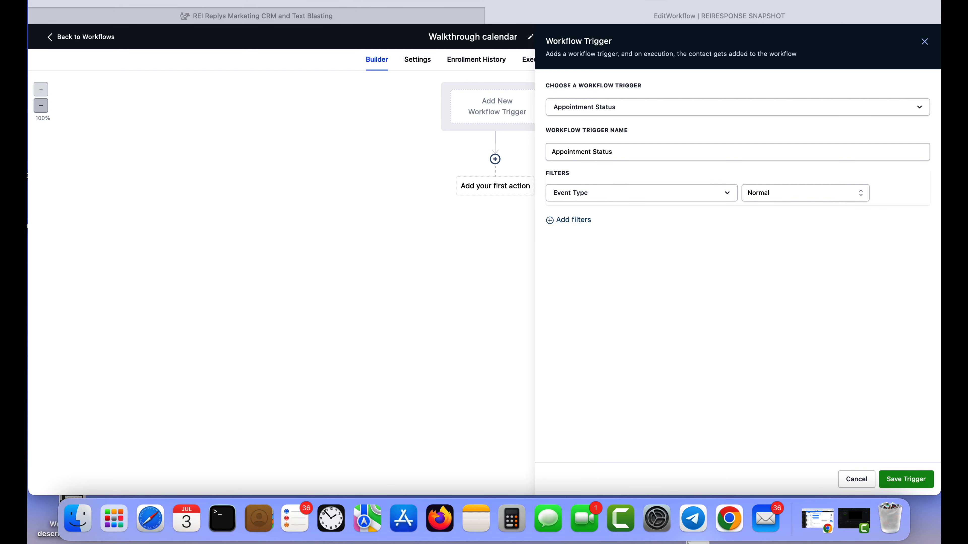
- Add an "In calendar" filter to the trigger and set it to Walkthrough Calendar
click(572, 225)
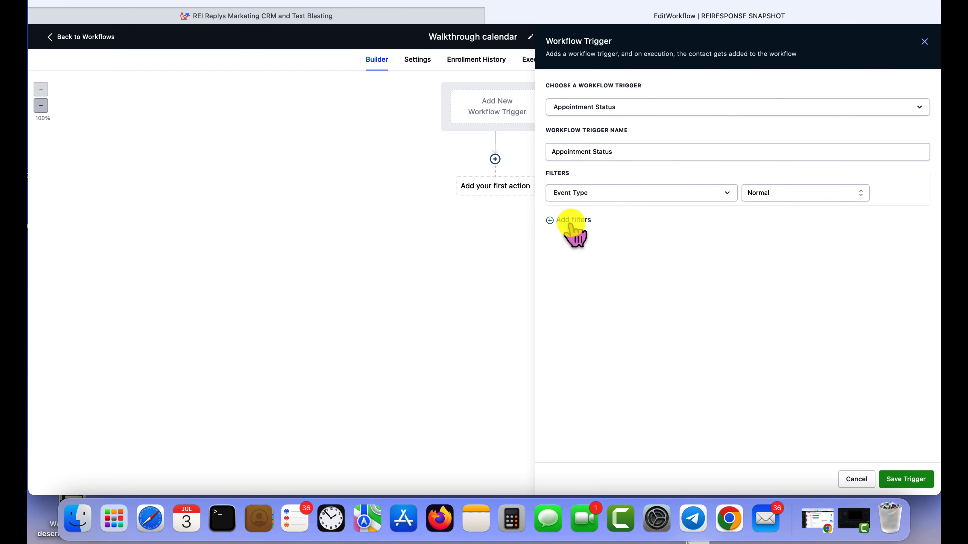
click(572, 221)
click(591, 220)
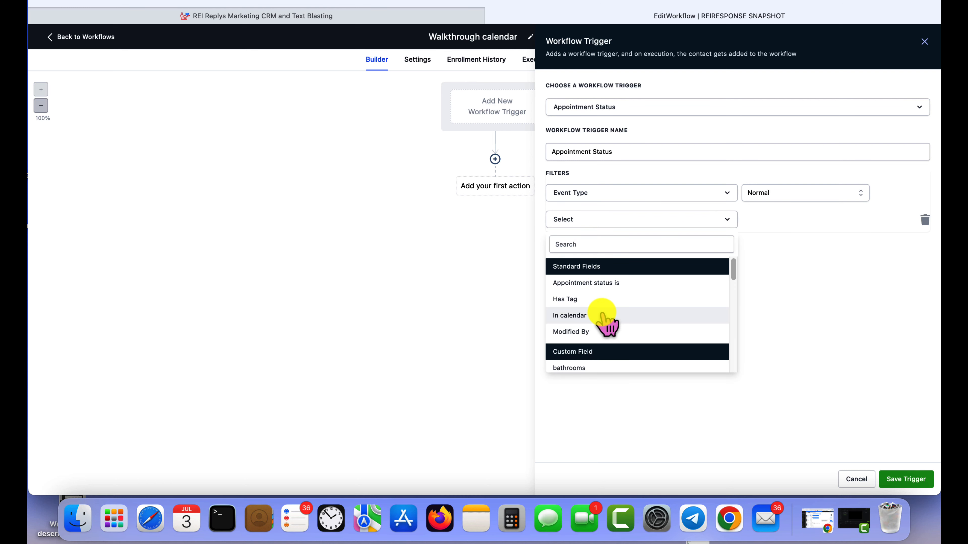
click(606, 316)
click(793, 221)
click(794, 277)
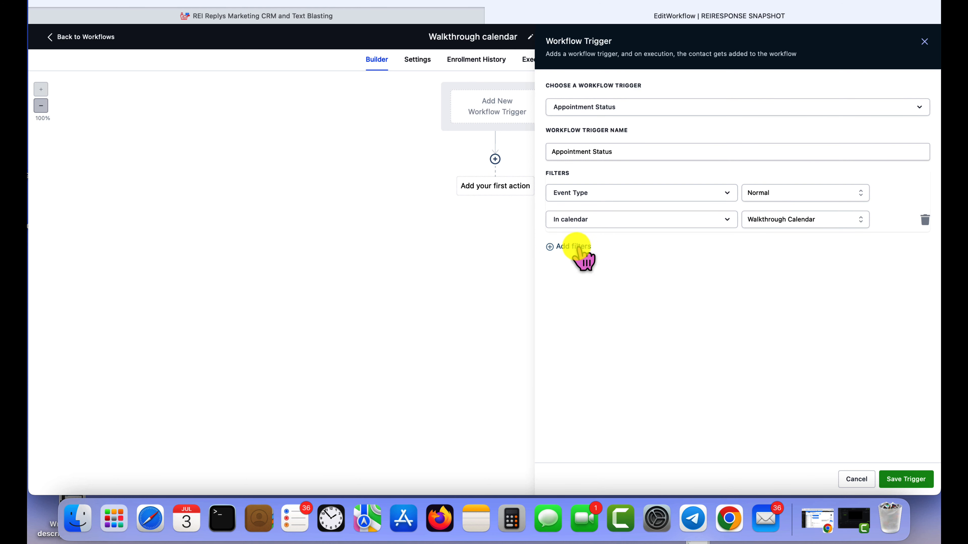
- Add an "Appointment status is" filter set to new, and save both the trigger and the workflow
click(572, 247)
click(578, 249)
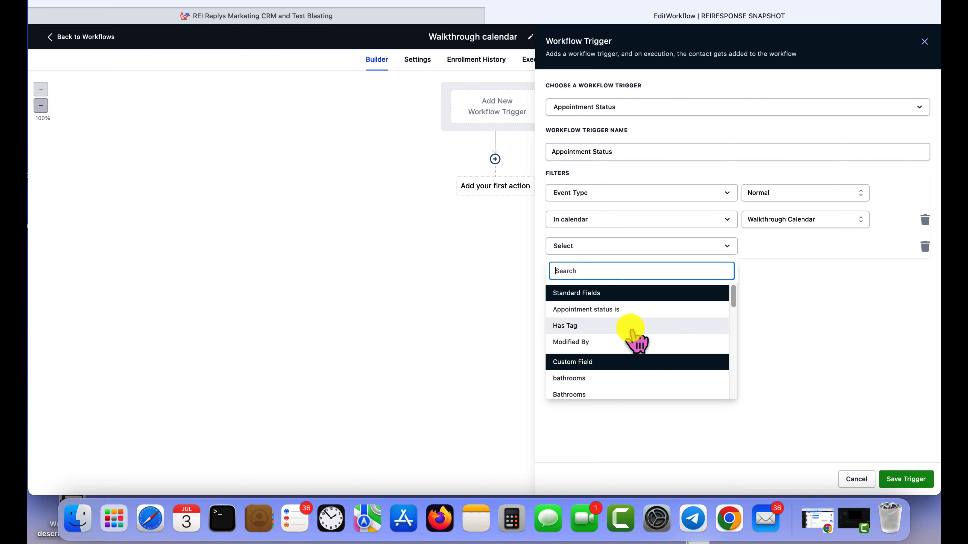
click(617, 309)
click(769, 247)
click(780, 287)
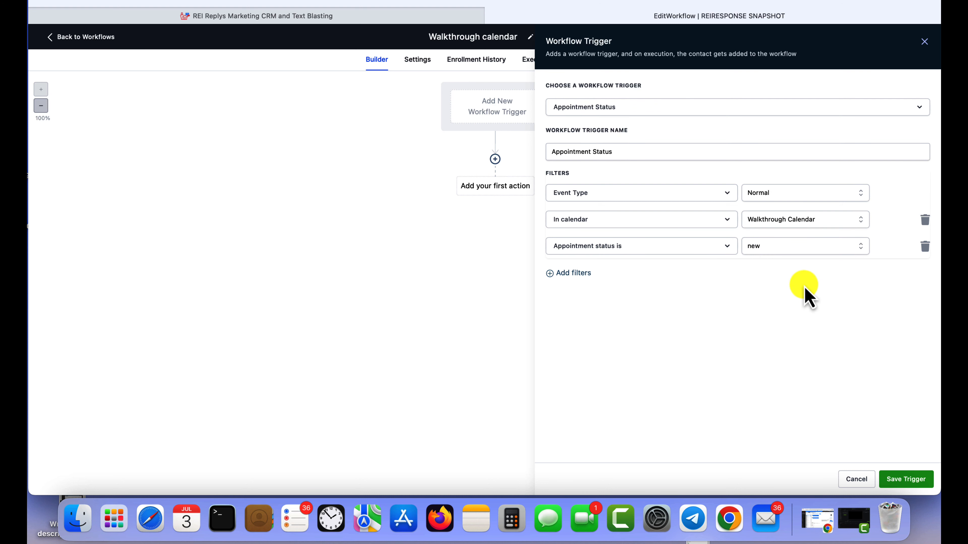
click(914, 479)
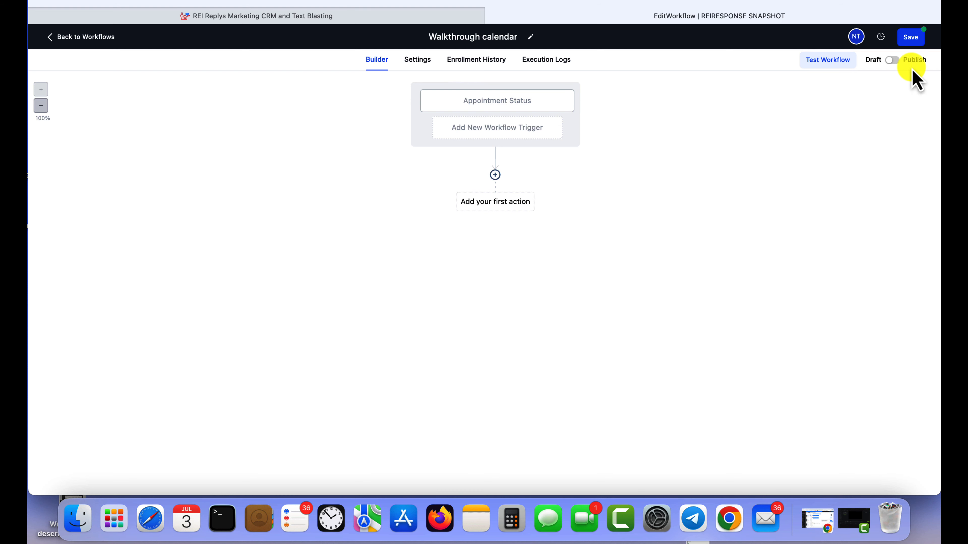
click(911, 37)
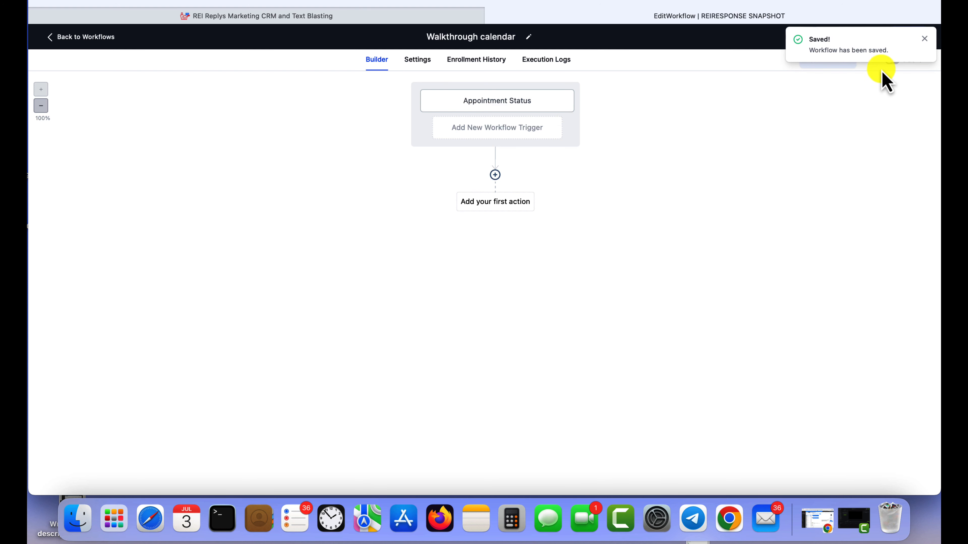
- Search the workflow actions for "up" and add Create/Update Opportunity as the first action after the trigger
click(926, 39)
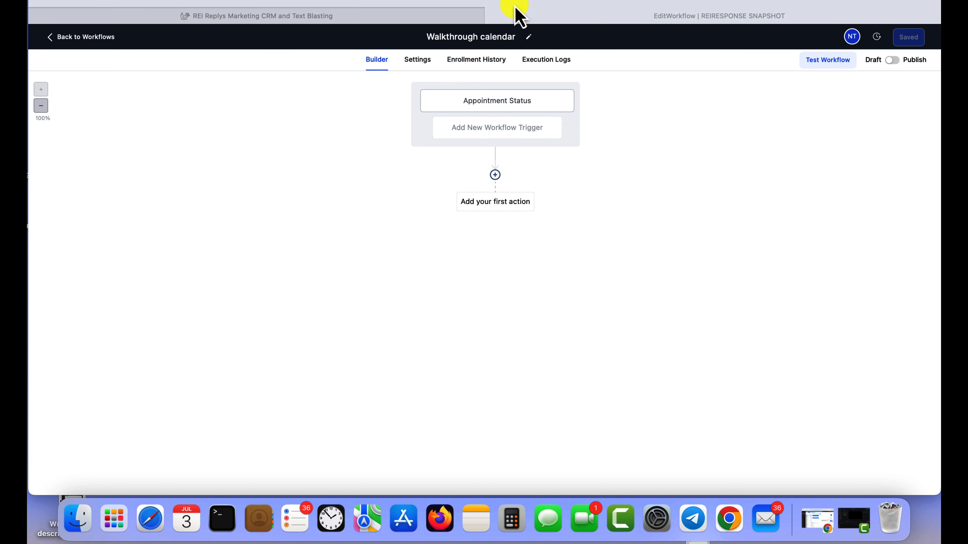
click(496, 177)
click(497, 176)
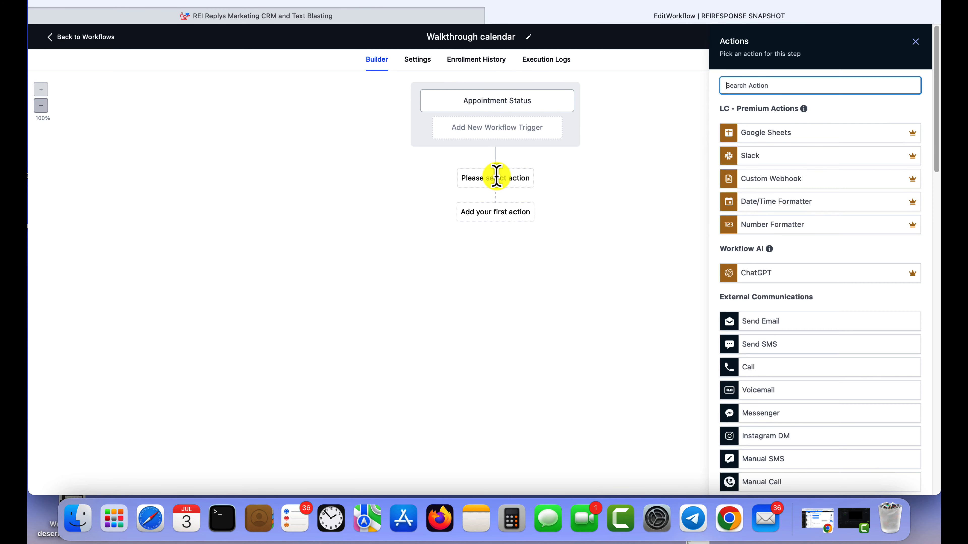
text(up)
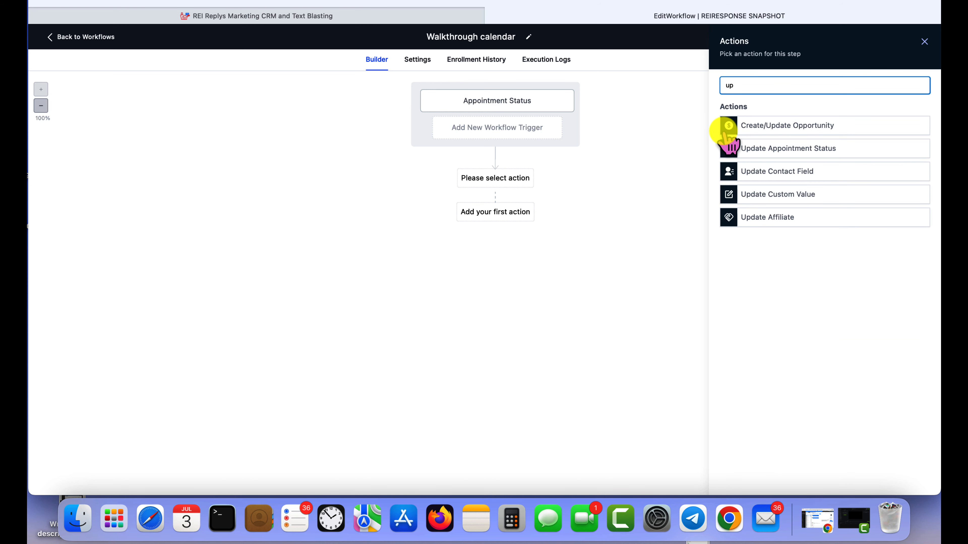
click(788, 127)
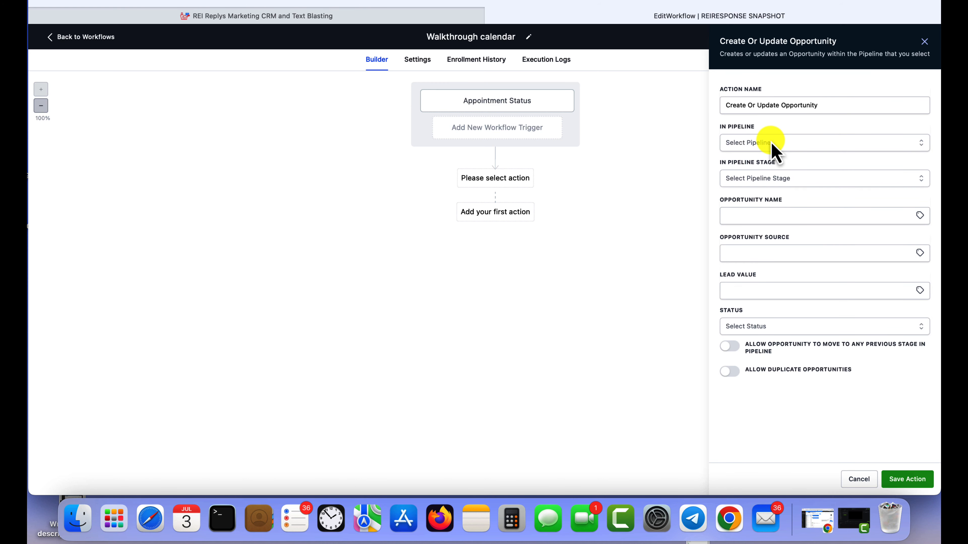
- Set the opportunity action's pipeline to Agent CRM and its pipeline stage to Upcoming Walkthroughs
click(773, 145)
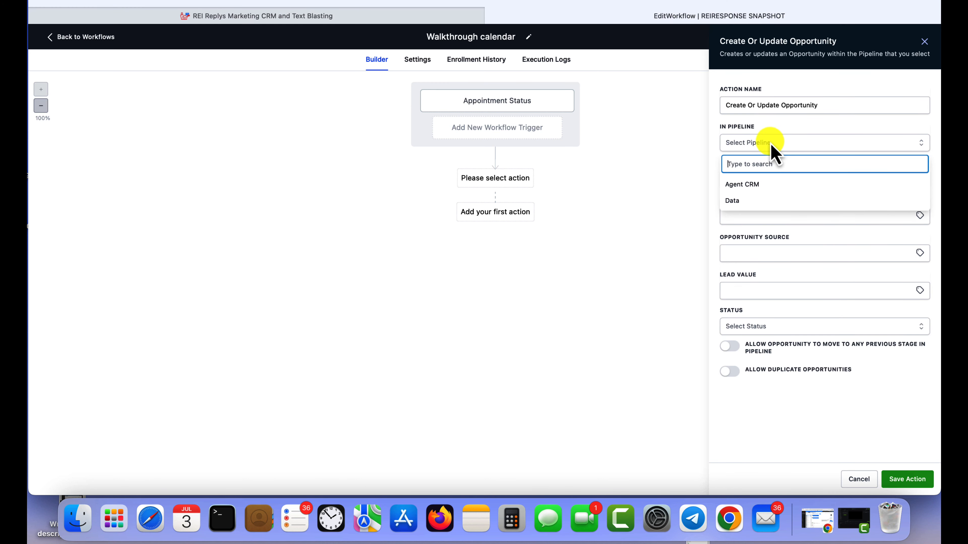
click(763, 185)
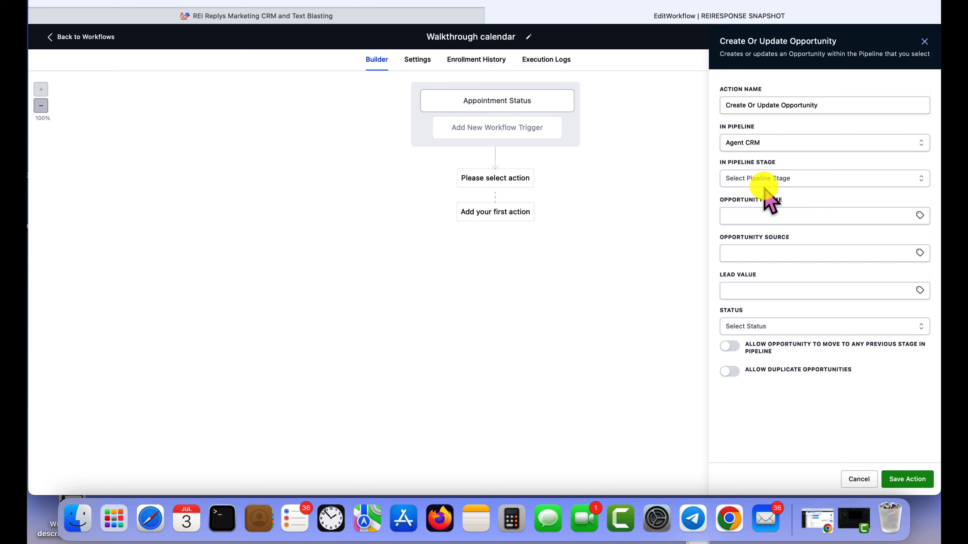
click(762, 179)
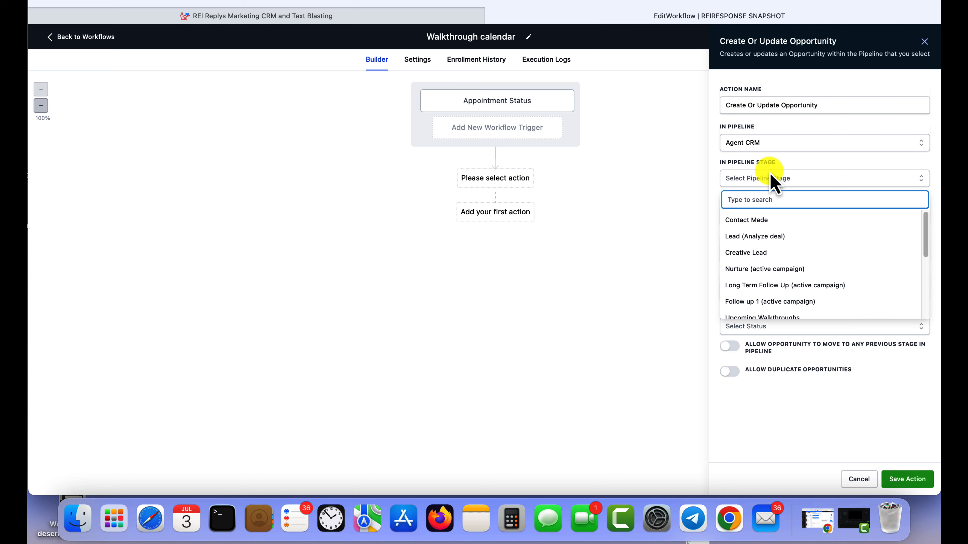
scroll(768, 244, down, 3)
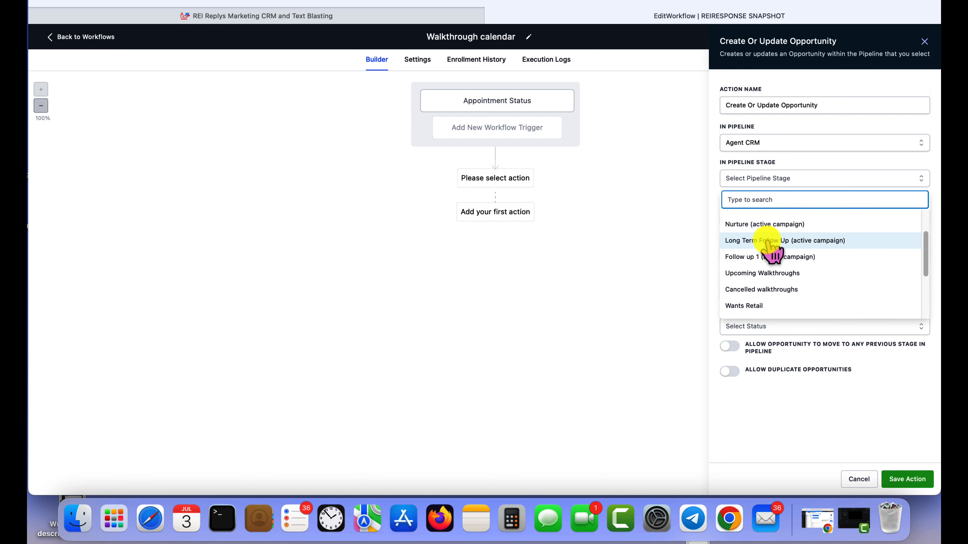
click(770, 273)
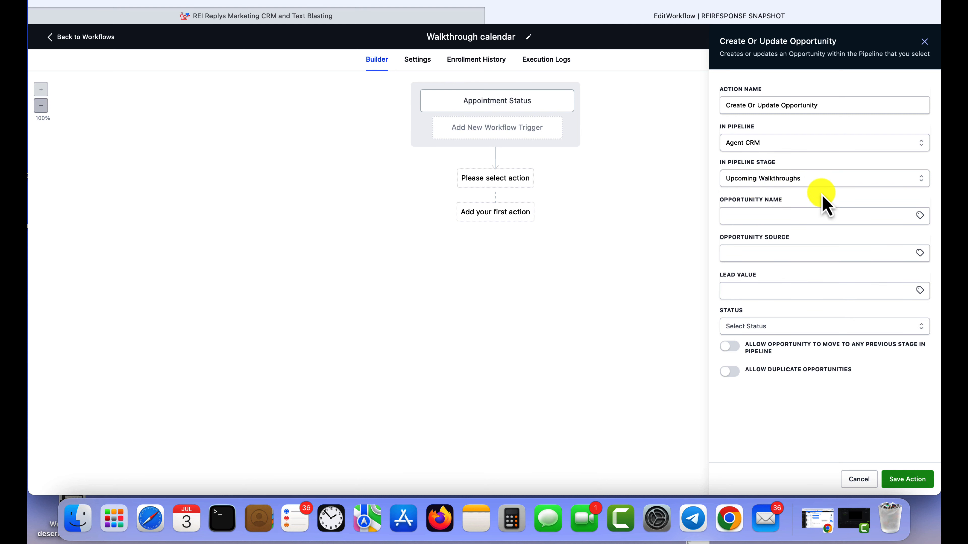
- Fill the opportunity name with the contact's full name custom value, {{contact.name}}
click(876, 216)
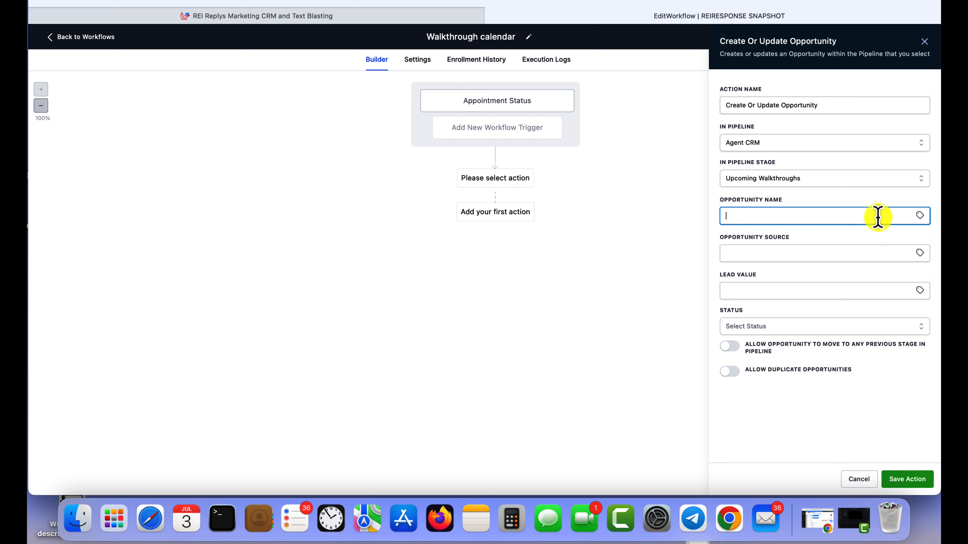
click(920, 215)
click(901, 245)
click(880, 245)
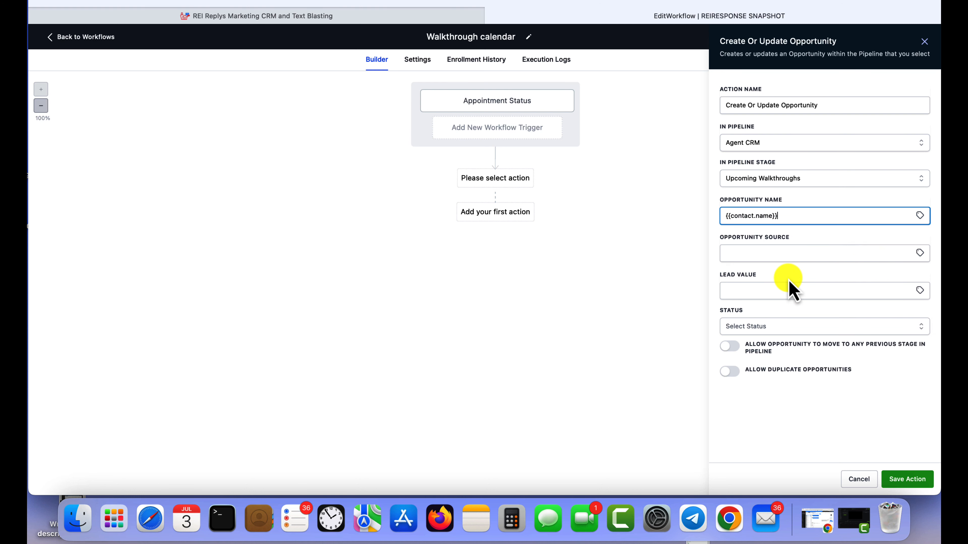
- Set the opportunity status to open, allow it to move to any previous pipeline stage, and save the action
click(772, 327)
click(752, 345)
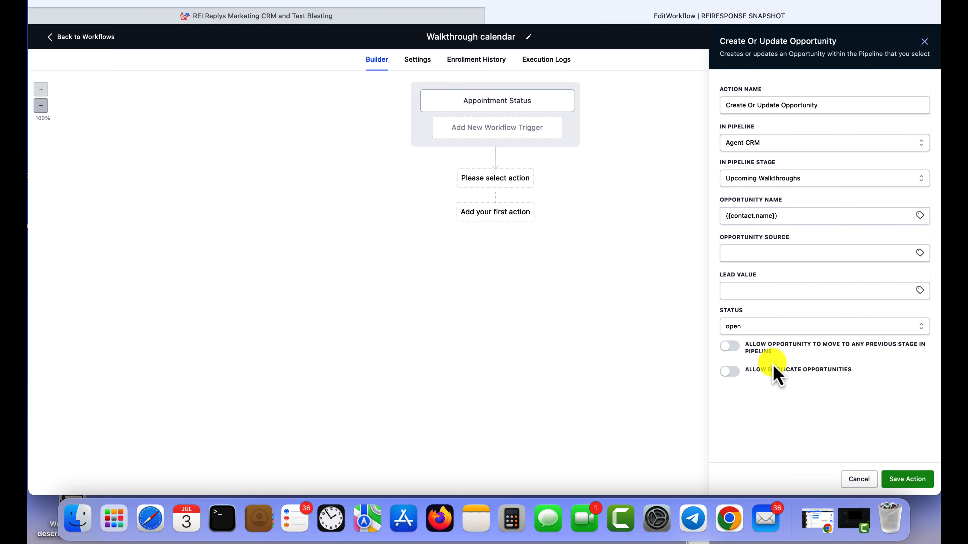
click(734, 345)
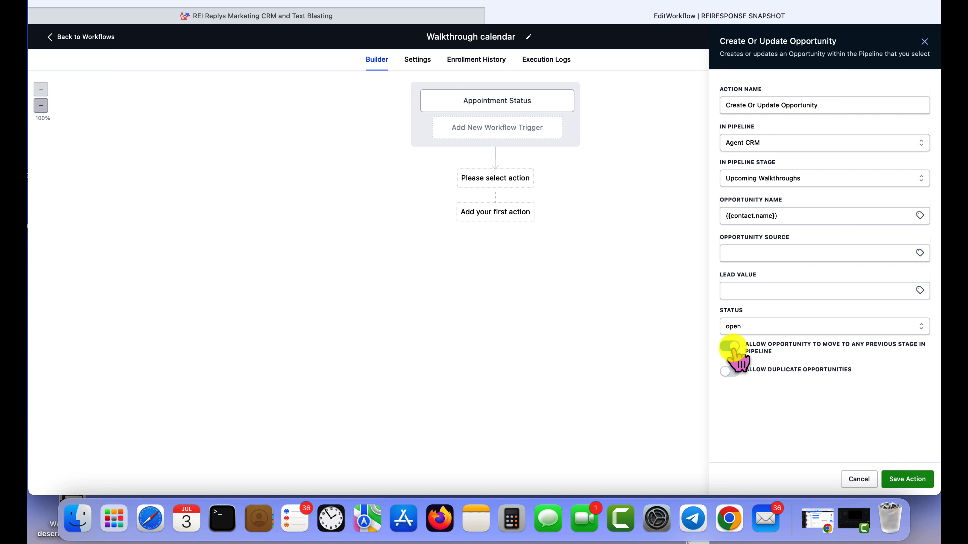
click(913, 479)
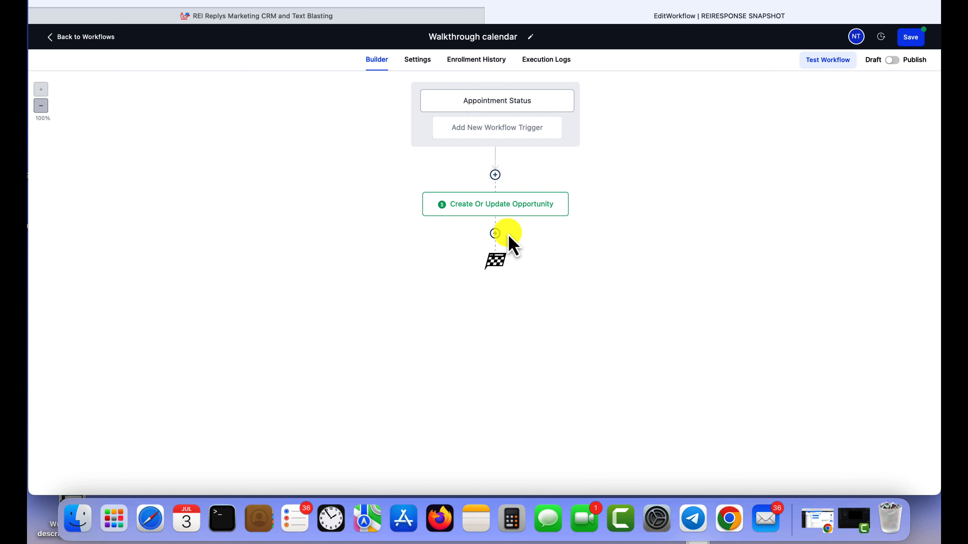
- Search for "int", add a Send Internal Notification action below the opportunity action, and set its notification type to SMS
click(495, 233)
text(int)
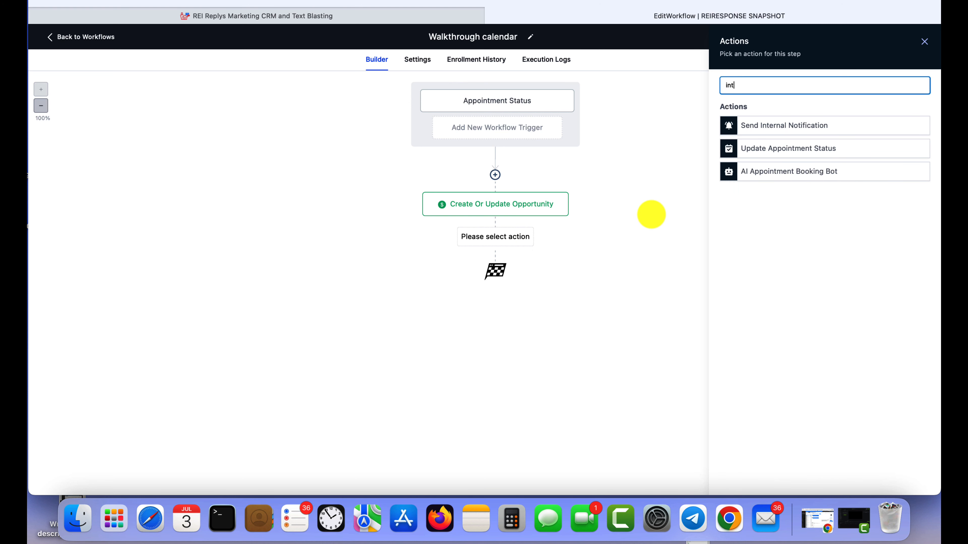
click(767, 127)
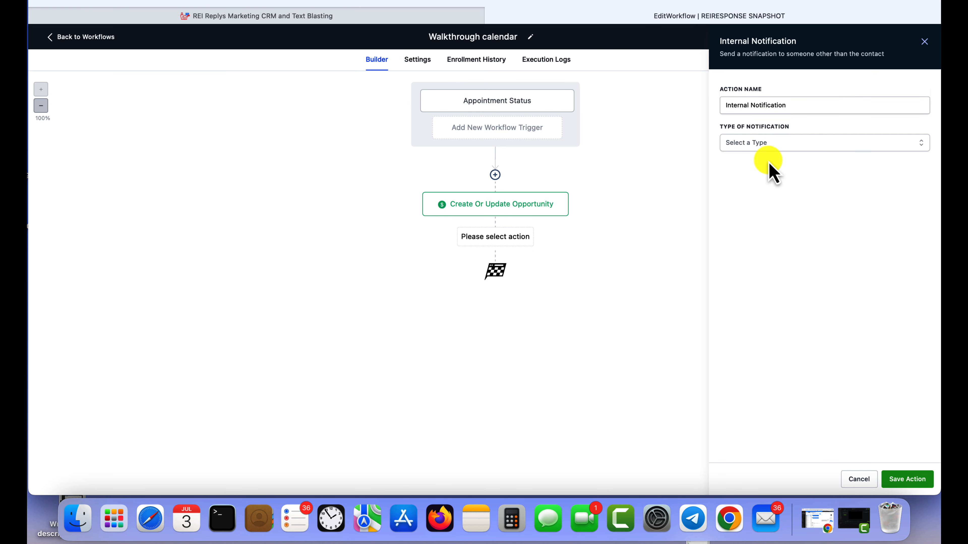
click(770, 144)
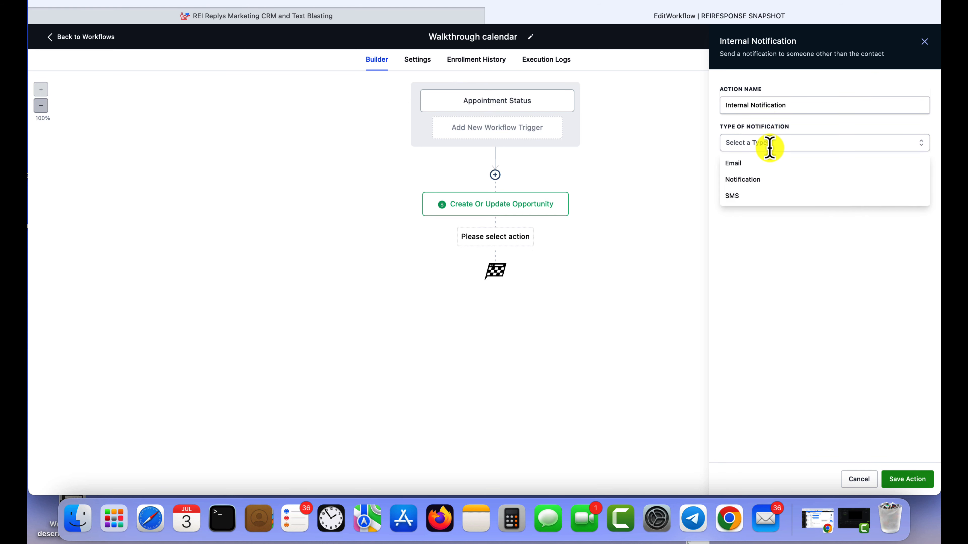
click(731, 196)
- Address the SMS notification to a custom number and enter the recipient's phone number with country code
click(759, 183)
click(760, 237)
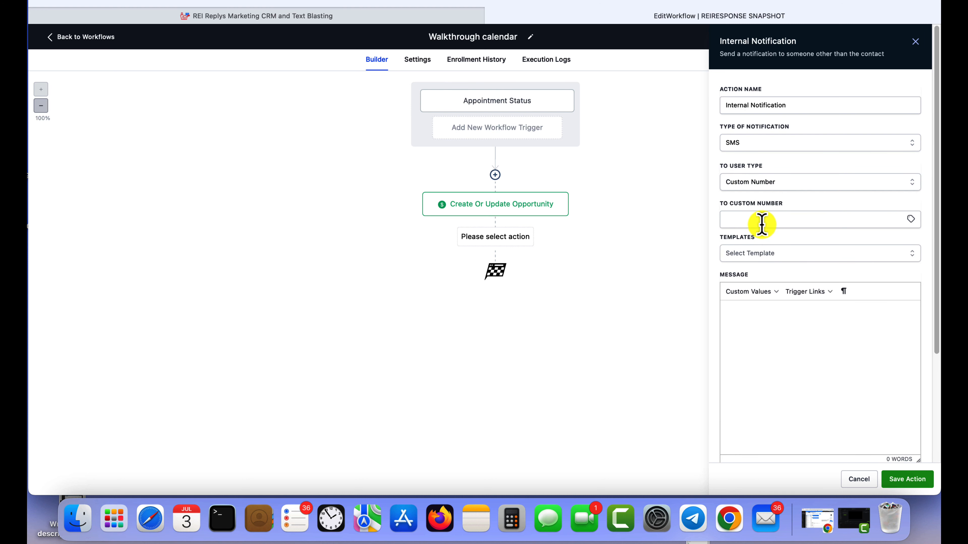
click(757, 217)
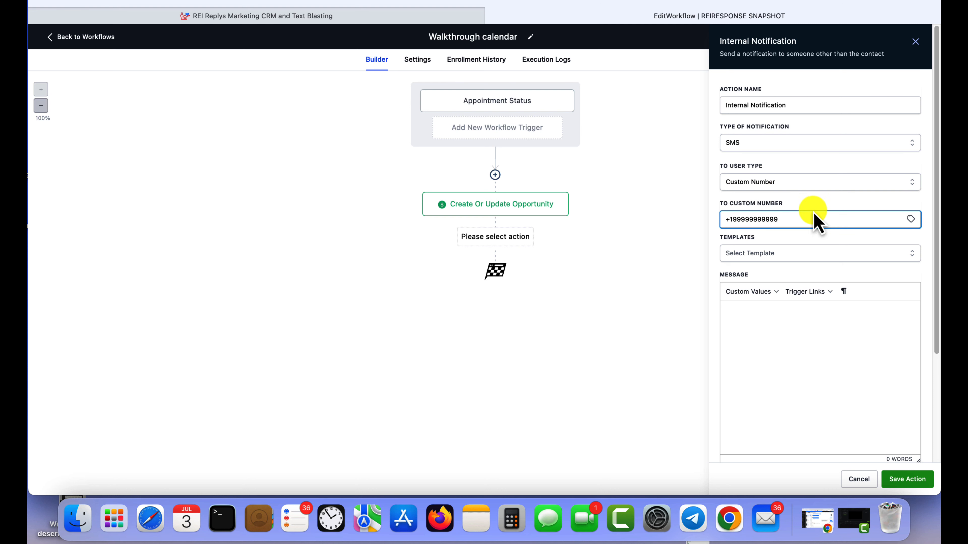
- Start the SMS message with "New walkthrough APPT:" followed by the contact's full name custom value, {{contact.name}}
scroll(800, 237, down, 2)
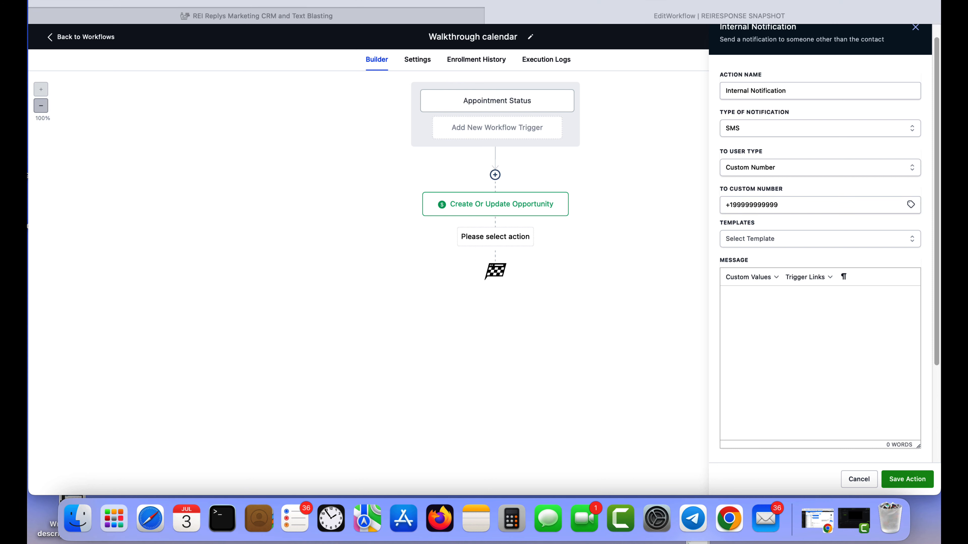
click(755, 310)
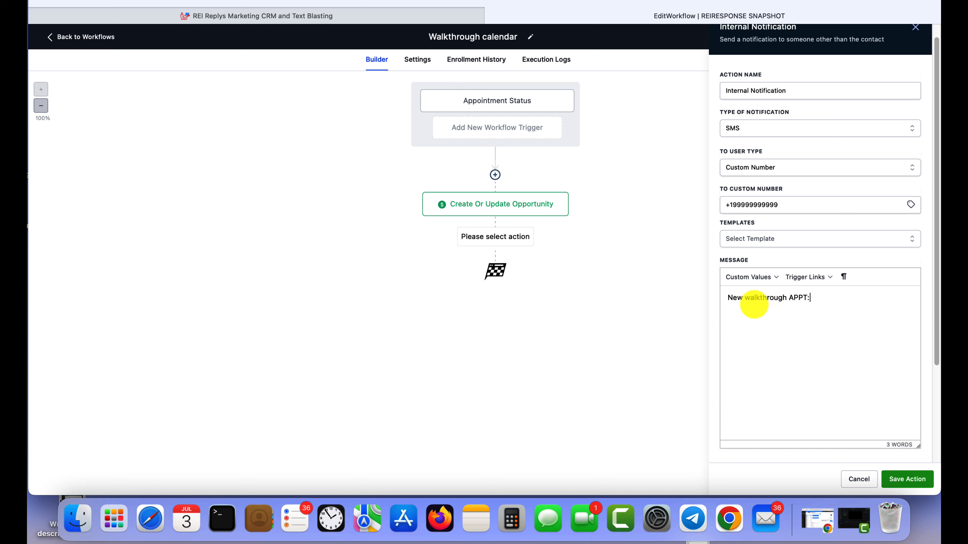
click(753, 278)
mouse_move(762, 299)
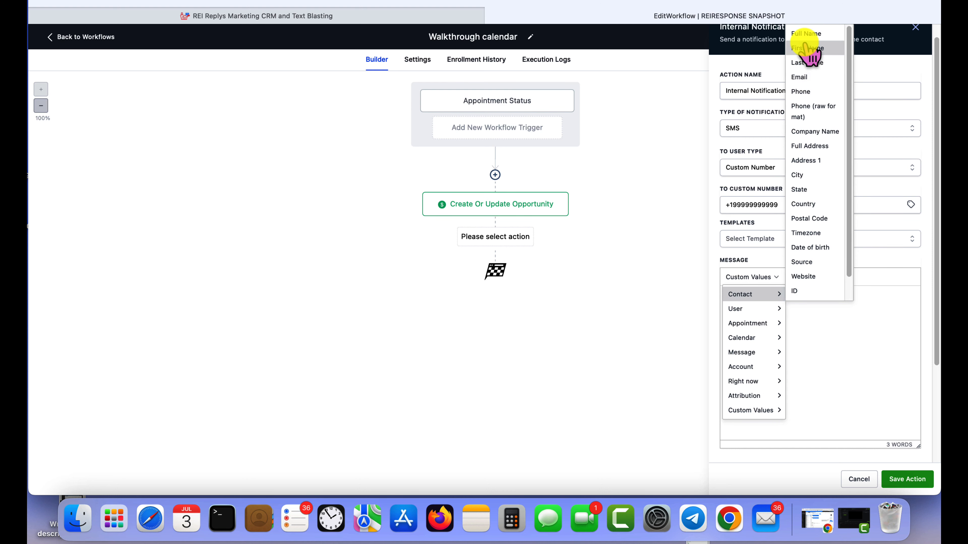
scroll(896, 297, up, 1)
click(896, 297)
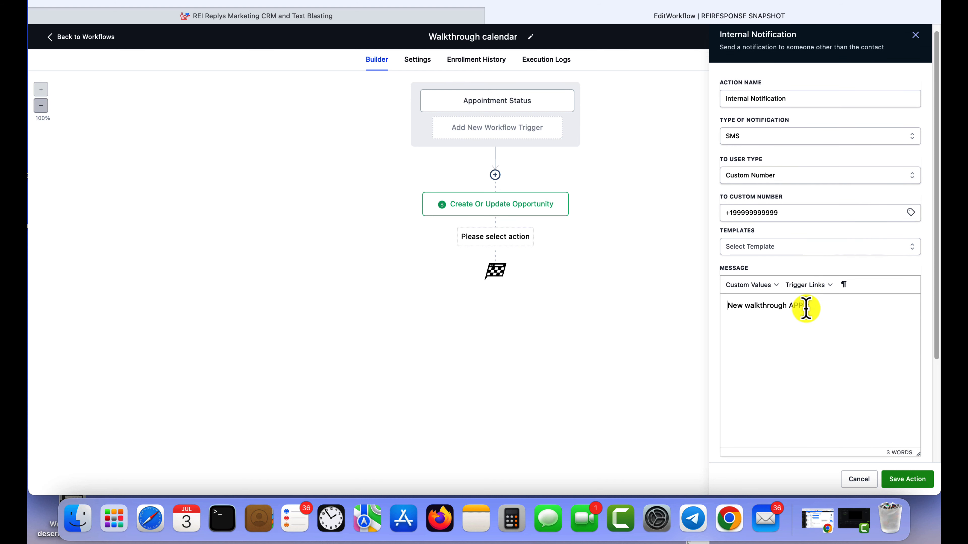
click(771, 285)
mouse_move(771, 303)
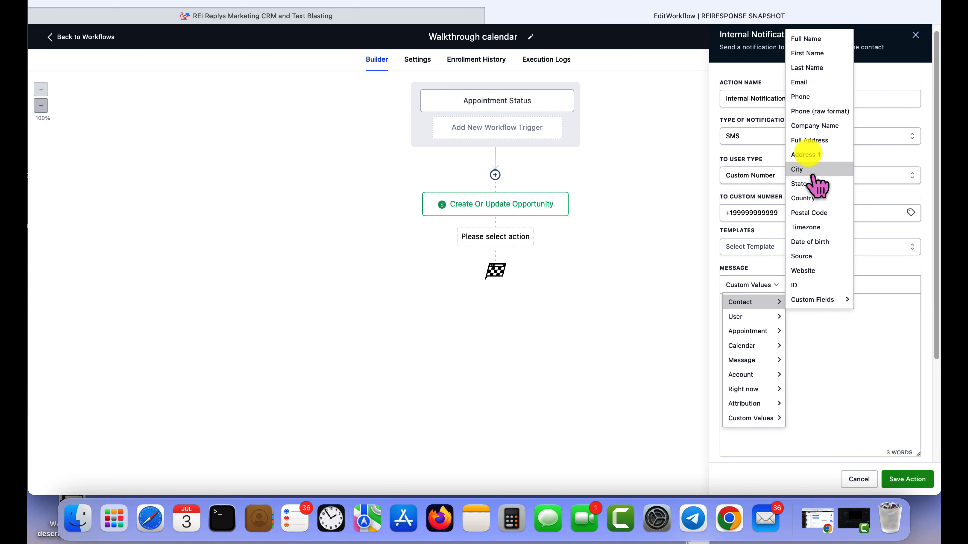
click(832, 38)
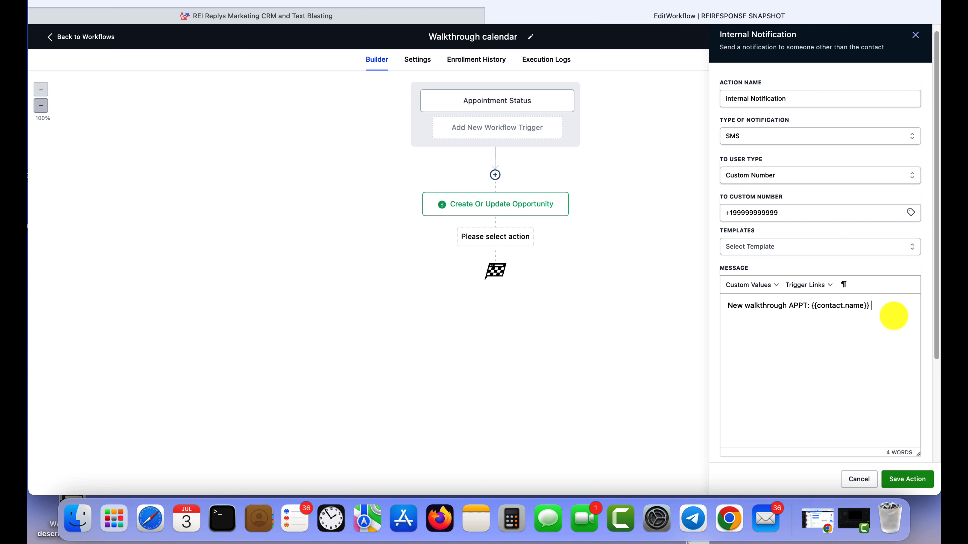
- Append "//" and the contact's full address custom value, {{contact.full_address}}, to the SMS message
text(//)
scroll(893, 316, down, 1)
click(769, 270)
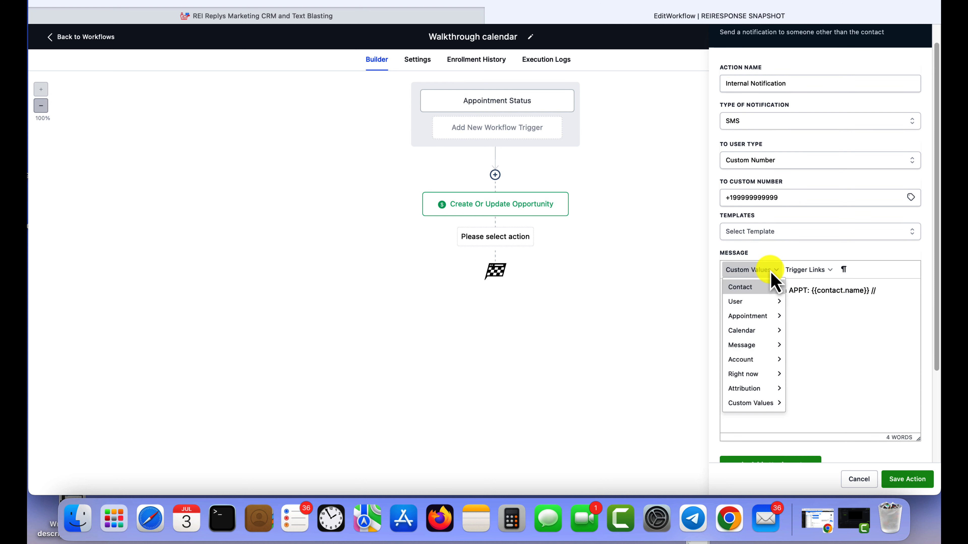
mouse_move(772, 290)
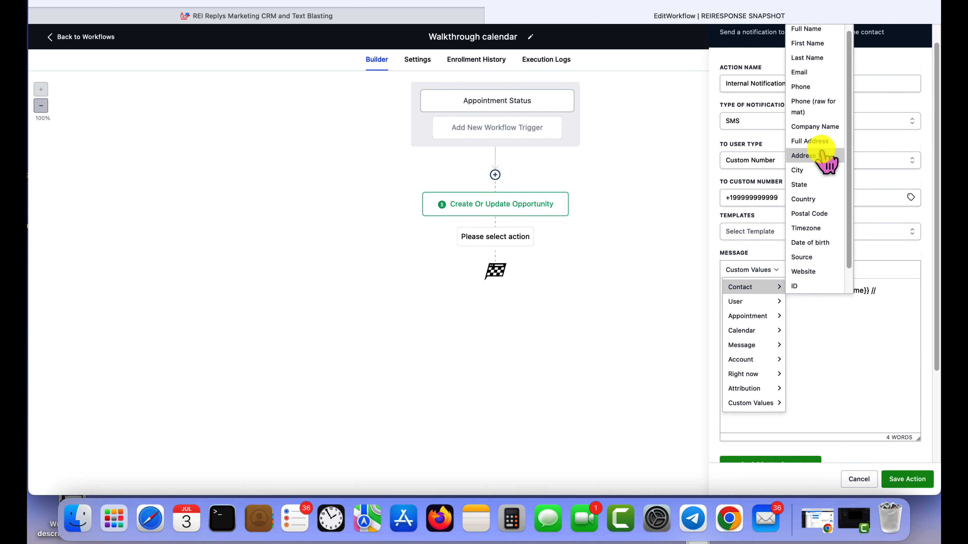
click(822, 142)
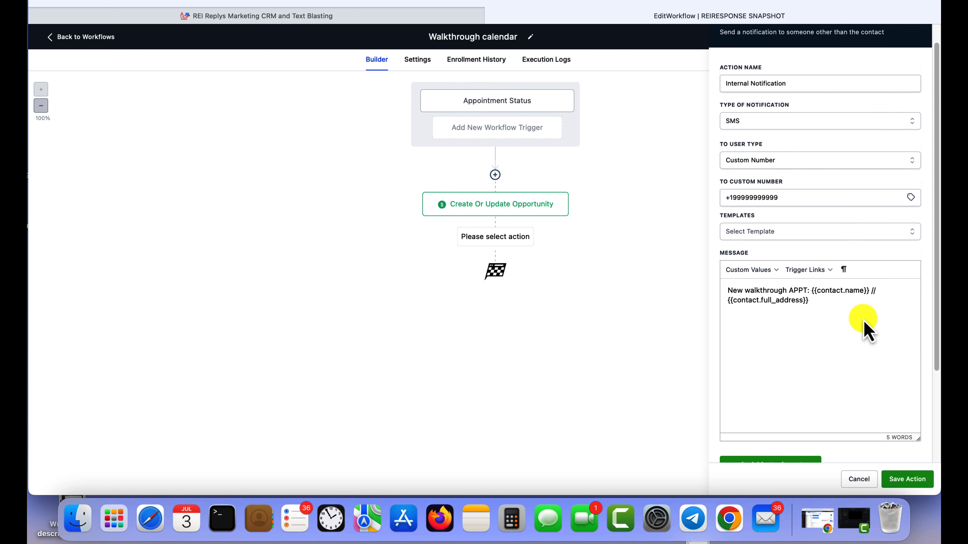
- Append another "//" separator and the contact's phone custom value, {{contact.phone}}, to the SMS message
text(//)
scroll(839, 312, up, 1)
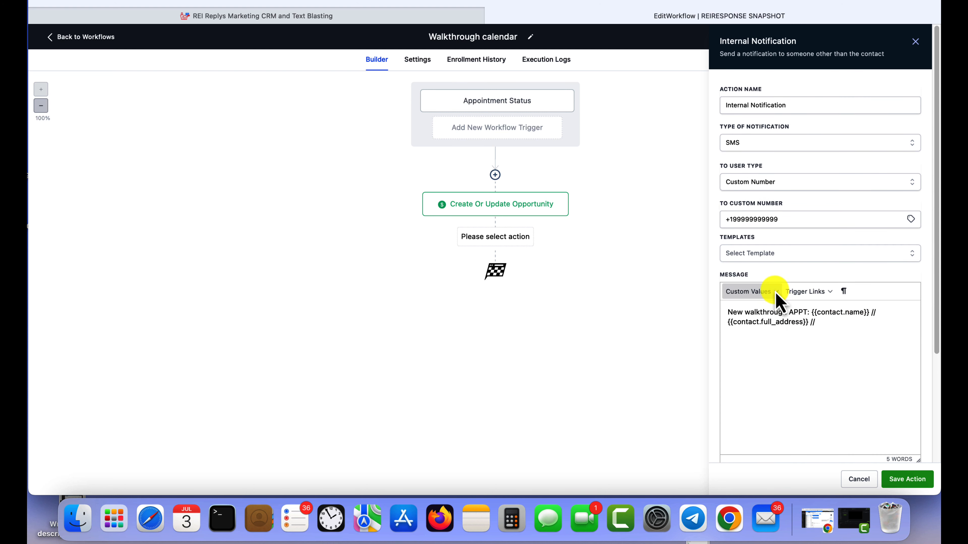
click(771, 285)
mouse_move(773, 305)
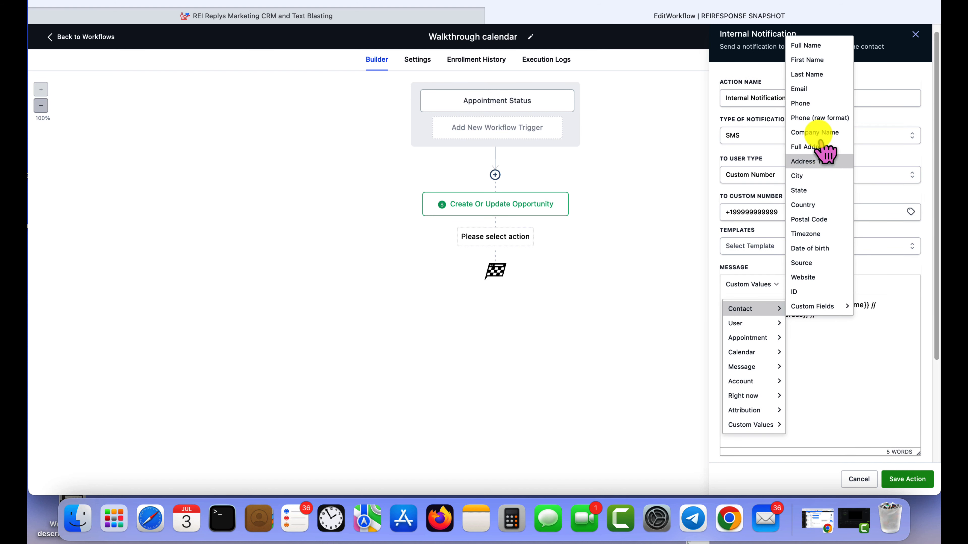
click(808, 102)
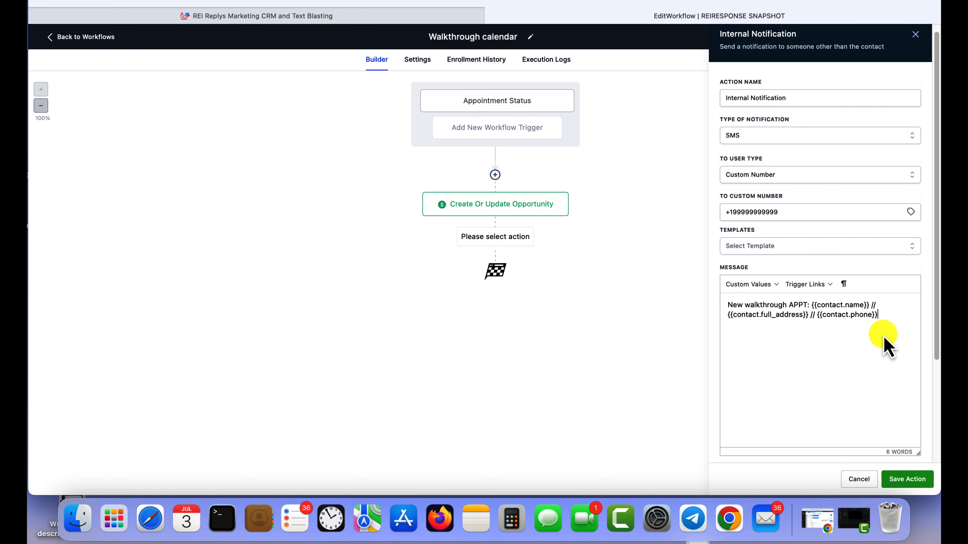
- Add a separate line "Walkthrough Date:" followed by the appointment's Start Date Time custom value, {{appointment.start_time}}, to the SMS message
scroll(883, 334, down, 4)
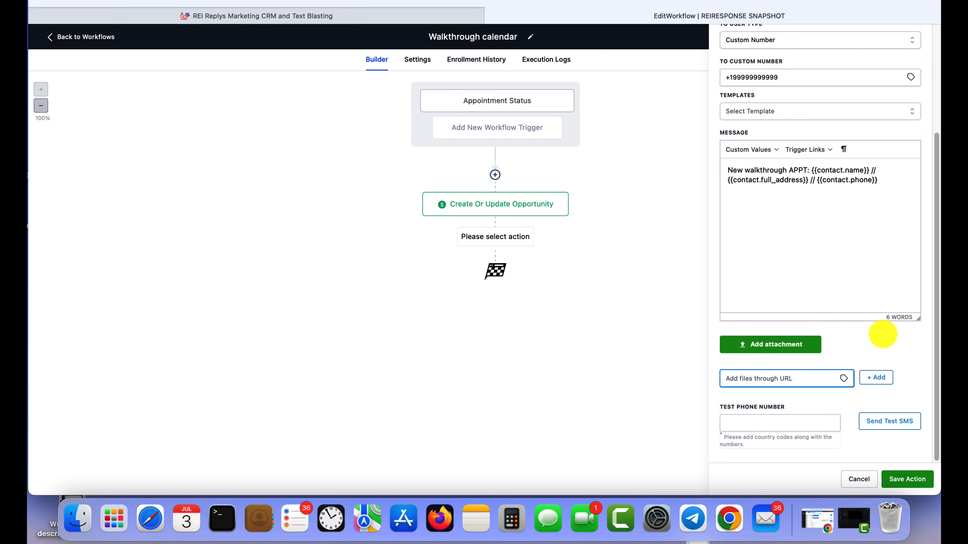
scroll(883, 334, up, 1)
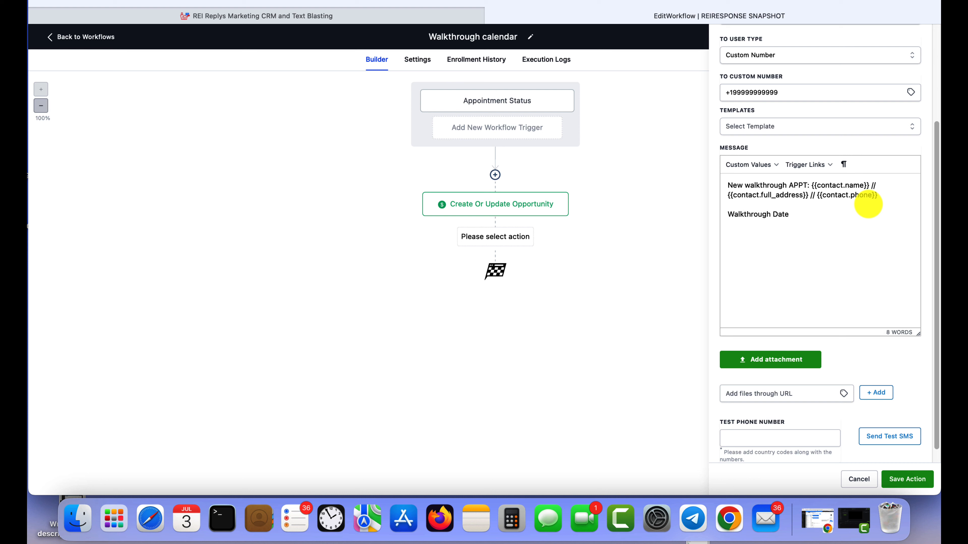
click(747, 165)
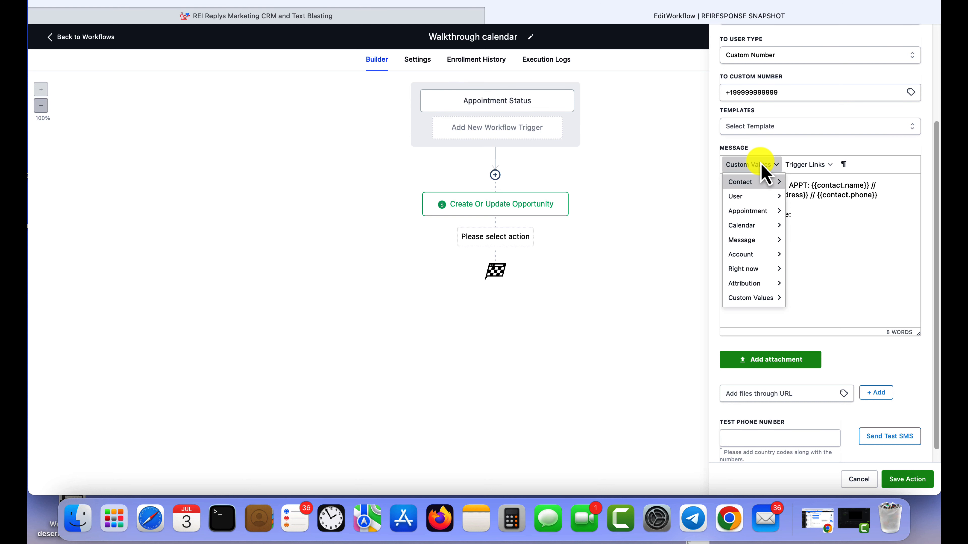
mouse_move(776, 213)
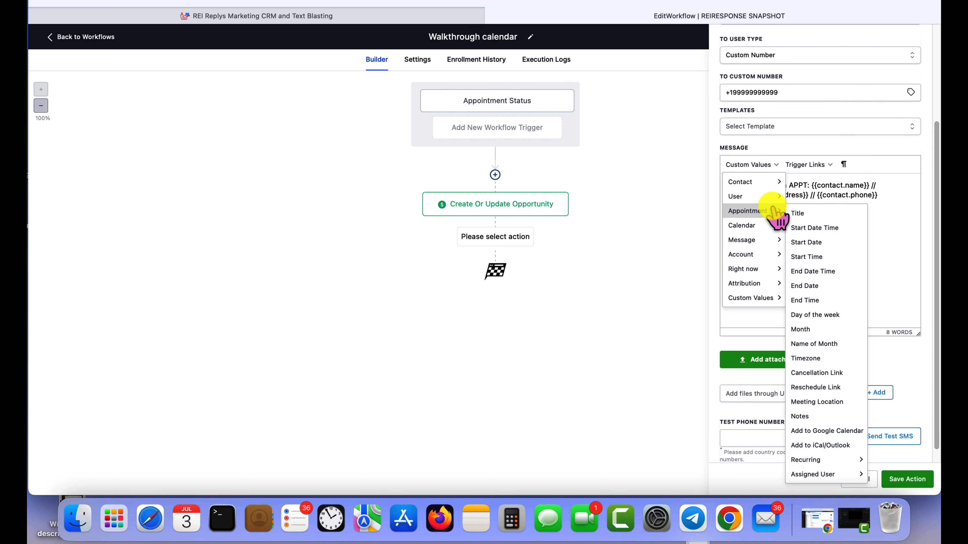
click(819, 228)
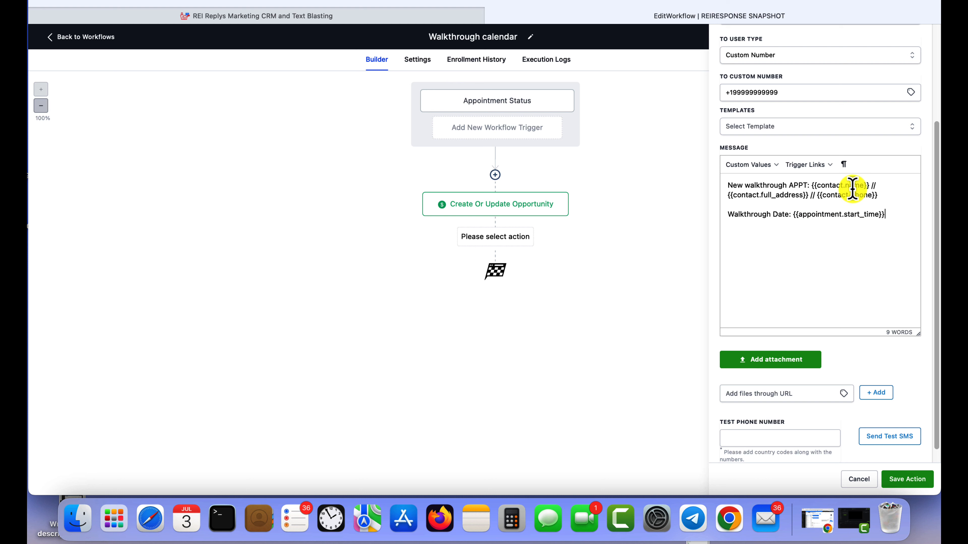
- Save the internal notification action and save the Walkthrough calendar workflow
drag(814, 186, 869, 187)
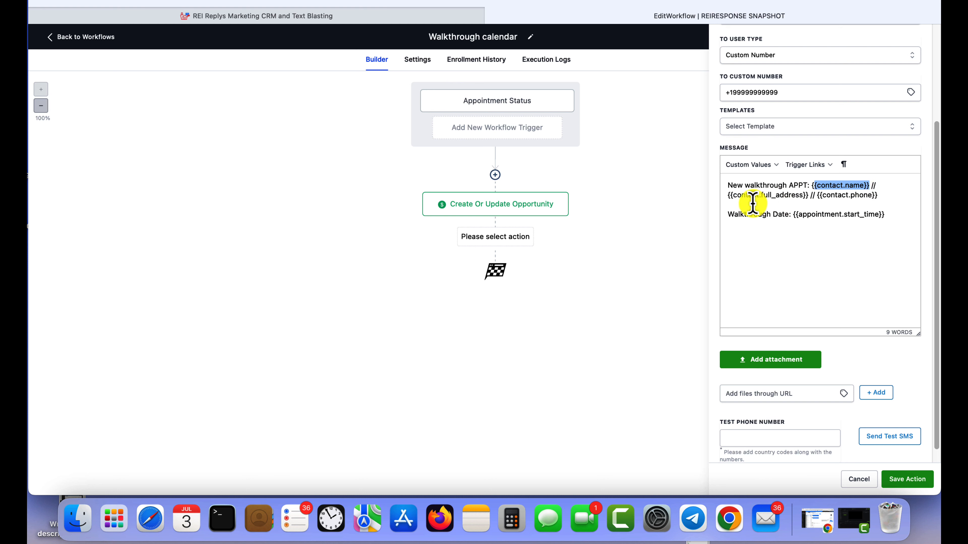
click(881, 193)
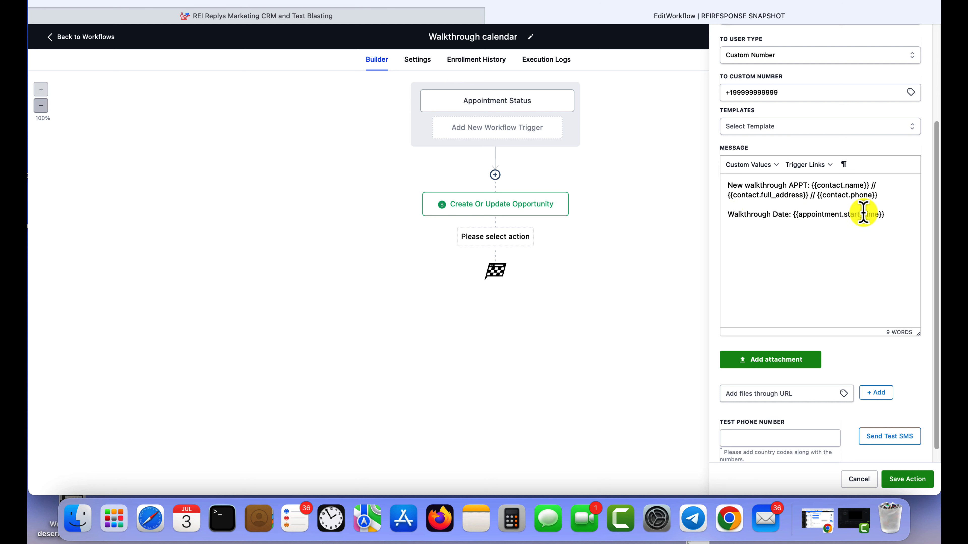
click(910, 480)
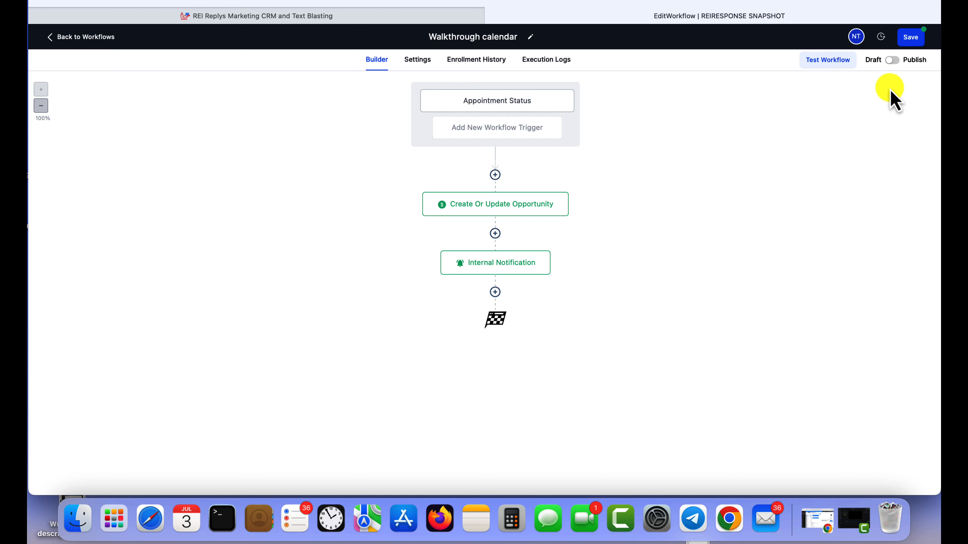
click(911, 38)
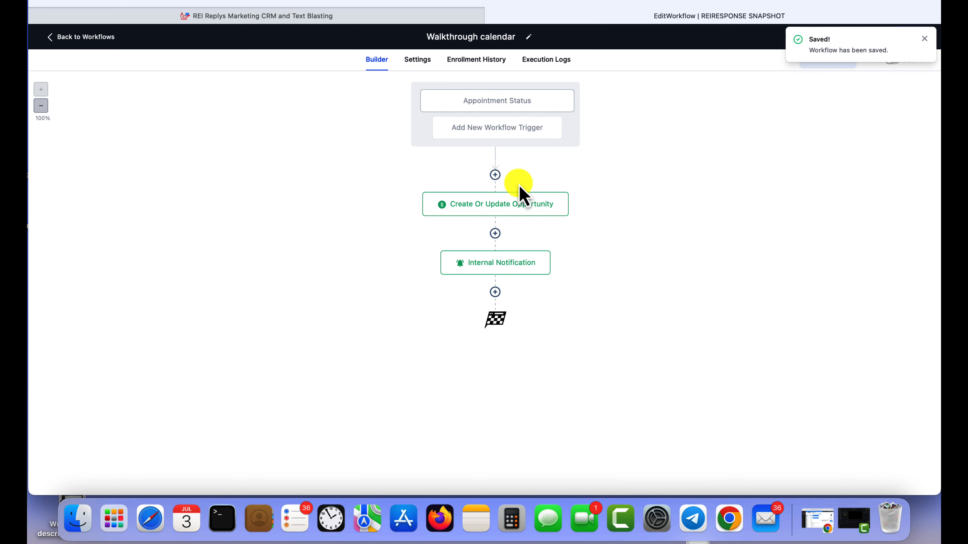
- Review the settings of the Create Or Update Opportunity and Internal Notification actions
click(501, 207)
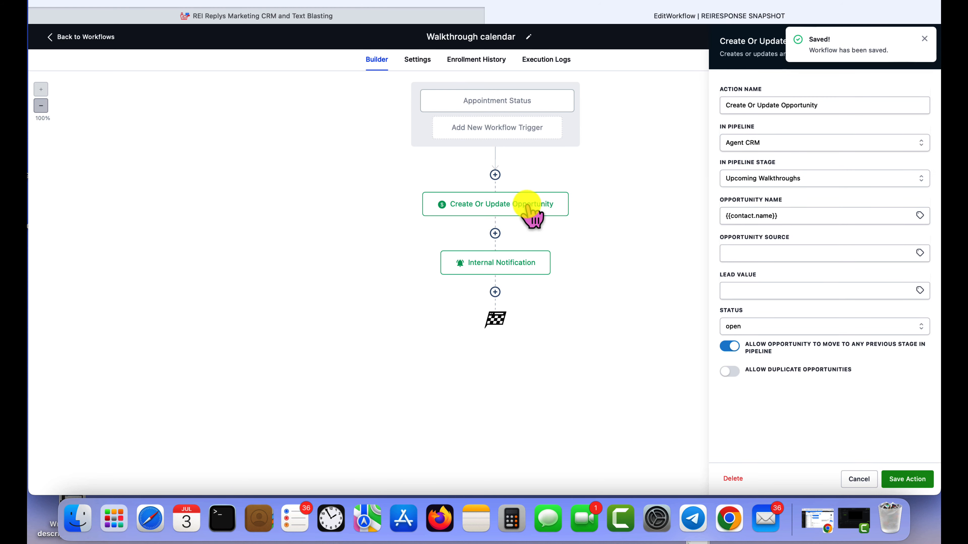
click(532, 267)
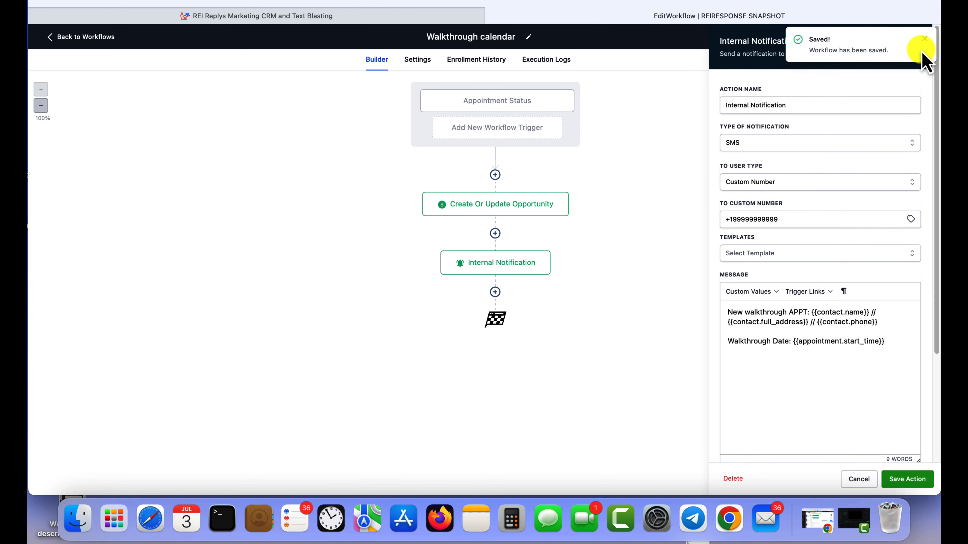
click(925, 38)
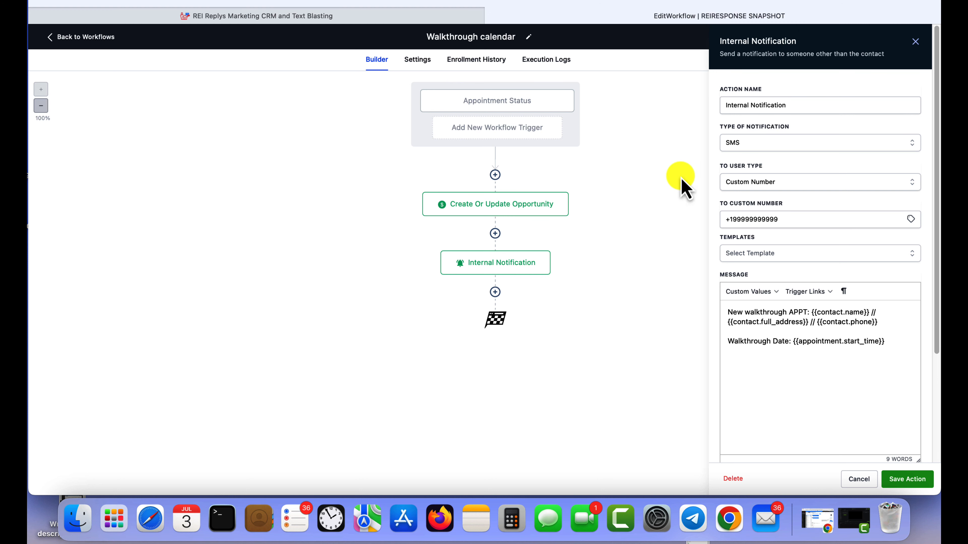
click(916, 41)
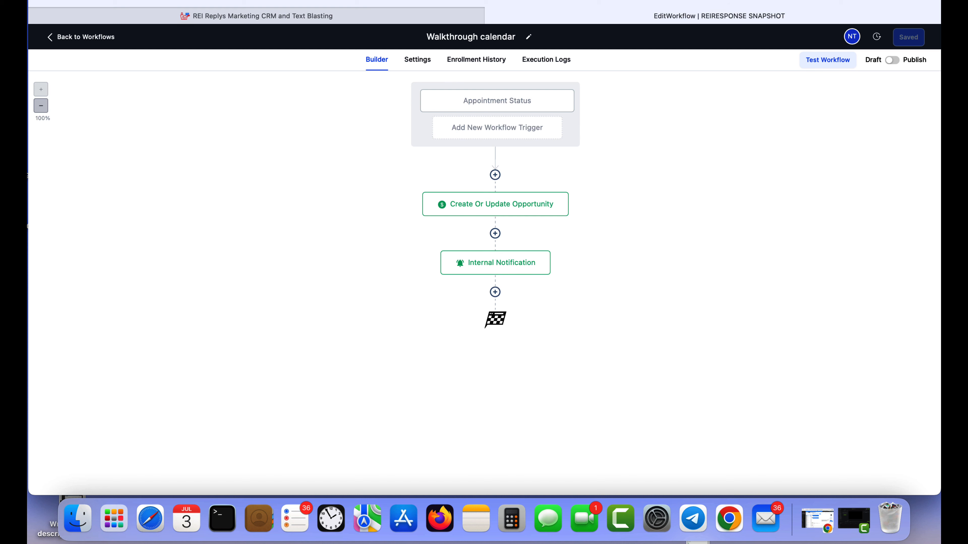
click(496, 292)
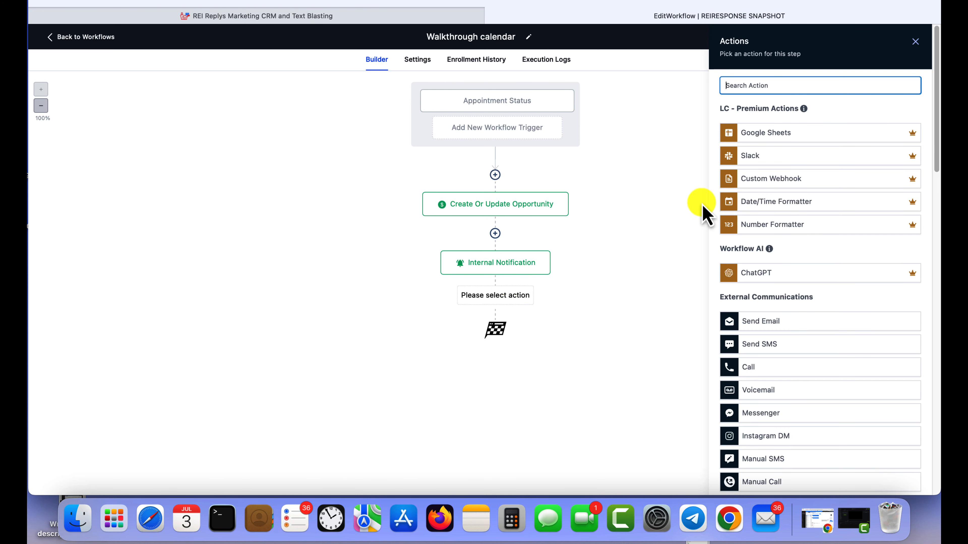
text(sms)
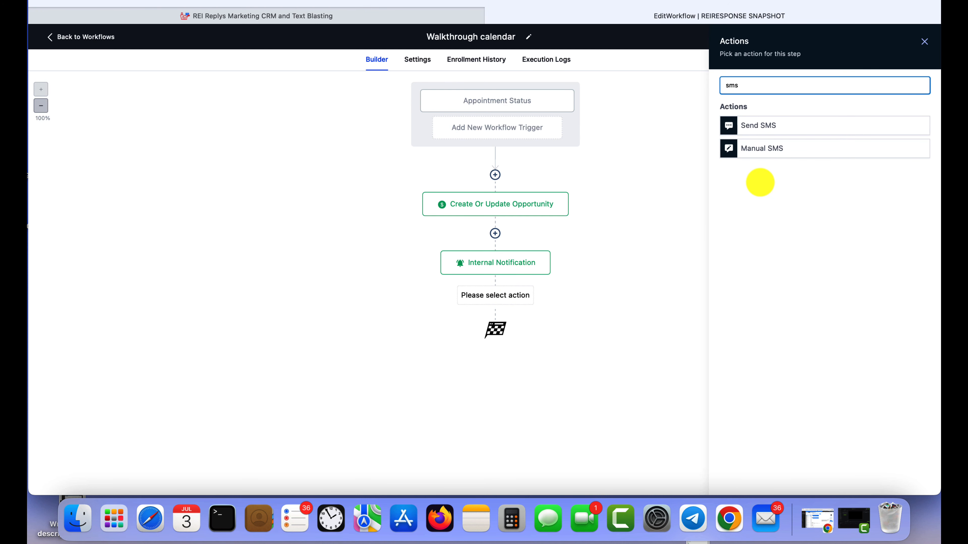
click(760, 127)
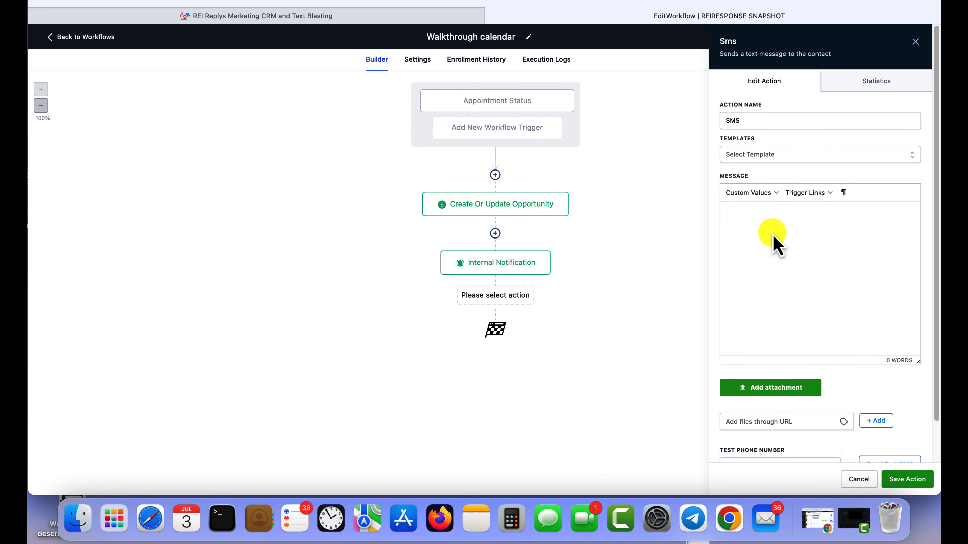
click(915, 41)
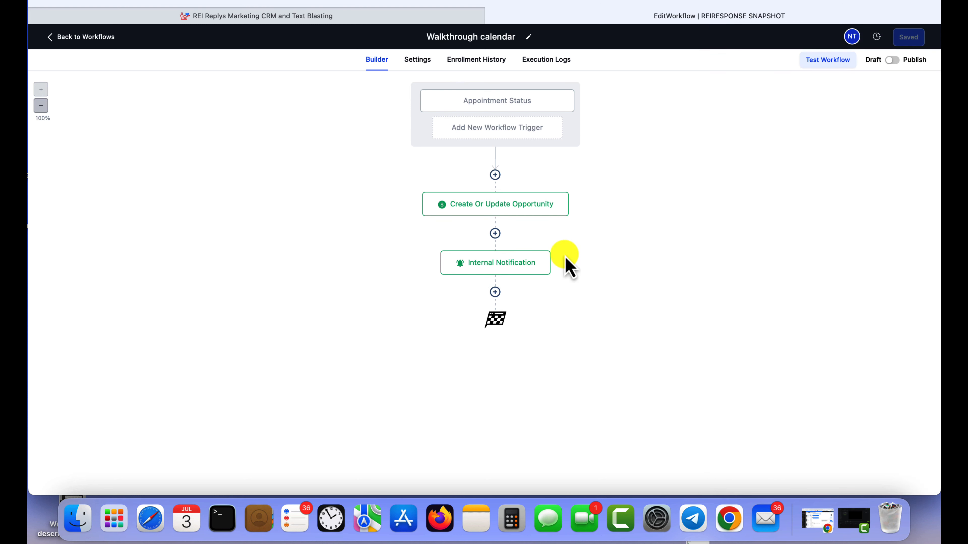
- Add a Wait action after the internal notification that waits until 1 day before the event / appointment time, and save it
click(495, 292)
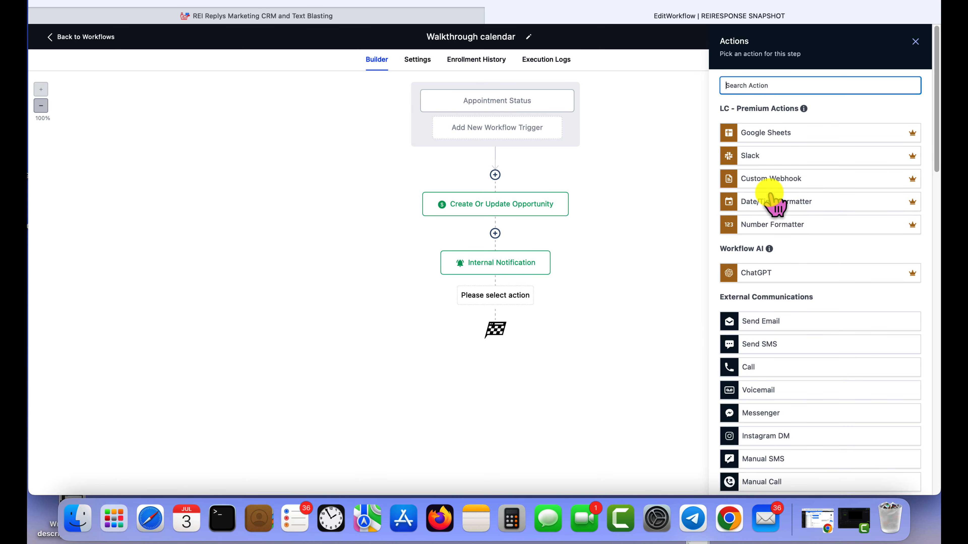
text(wait)
click(784, 127)
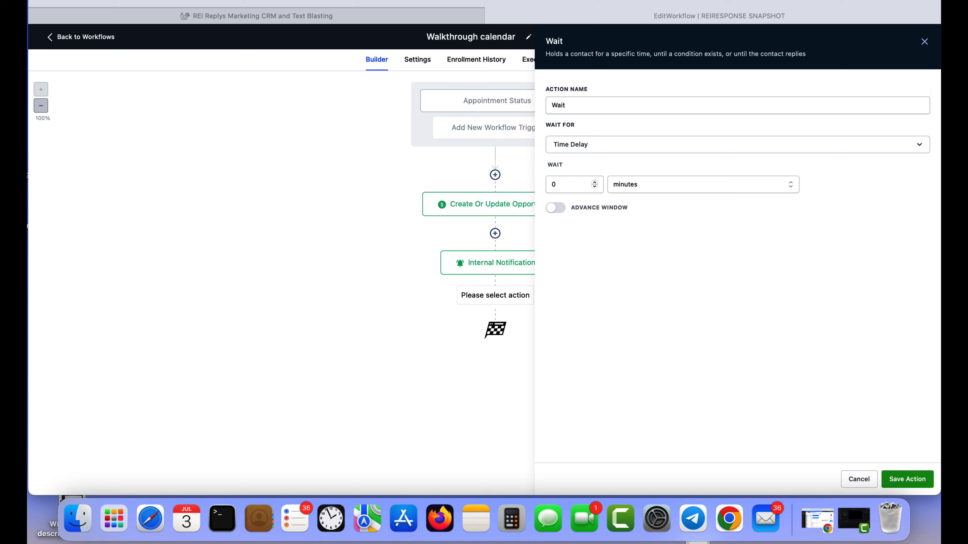
click(577, 184)
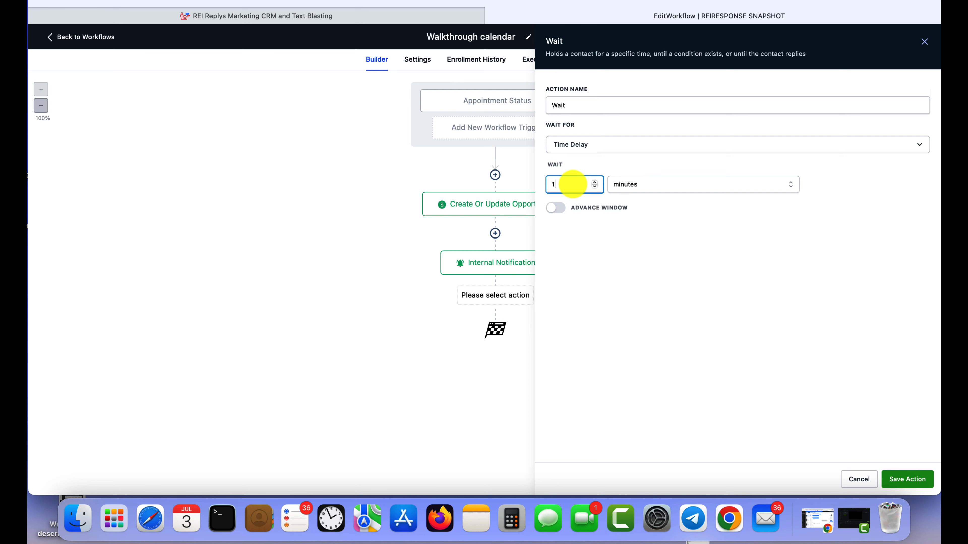
click(596, 146)
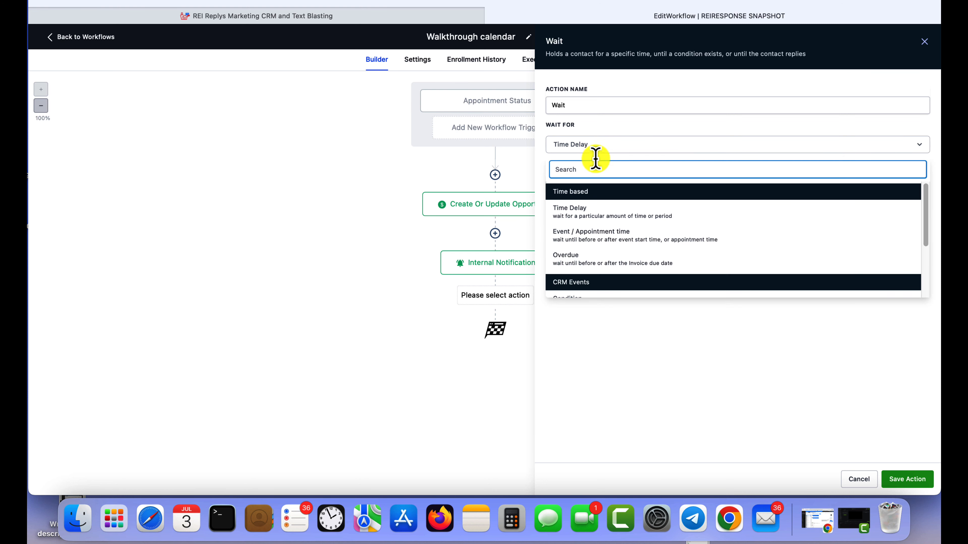
click(618, 238)
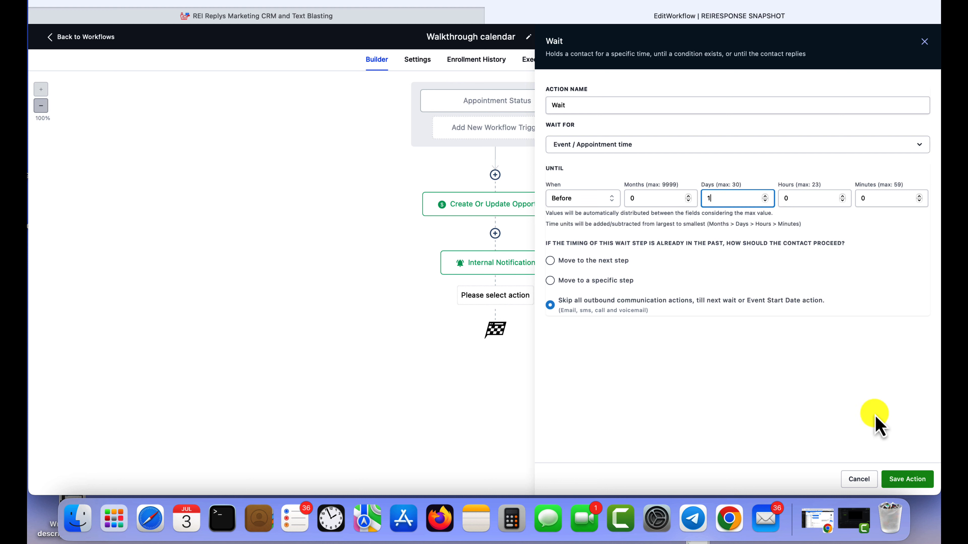
click(921, 479)
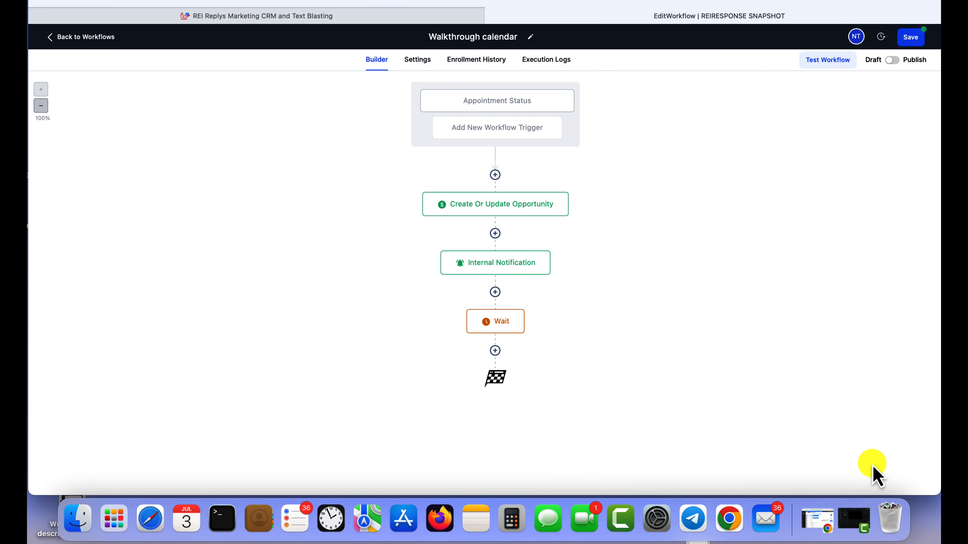
- Review the Wait action's event / appointment time settings
click(503, 325)
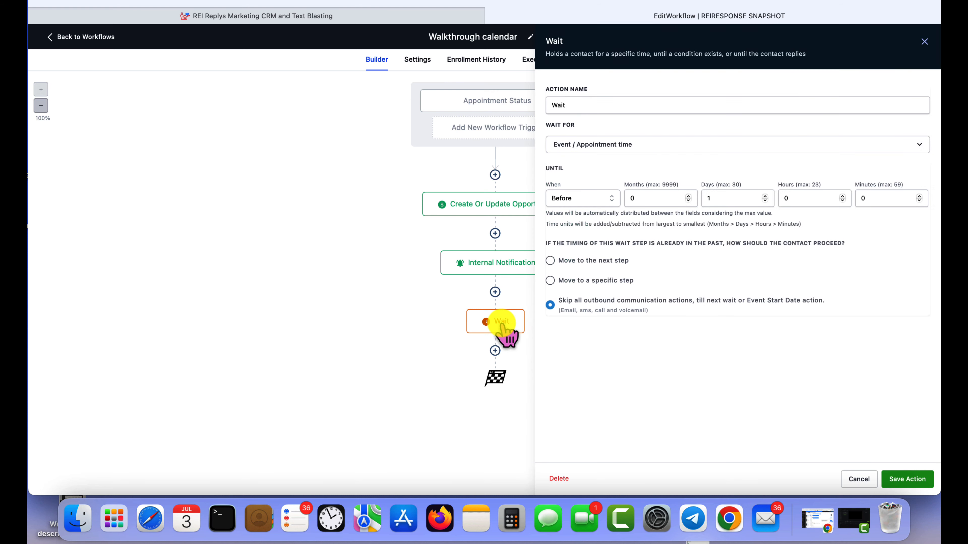
click(903, 481)
click(495, 350)
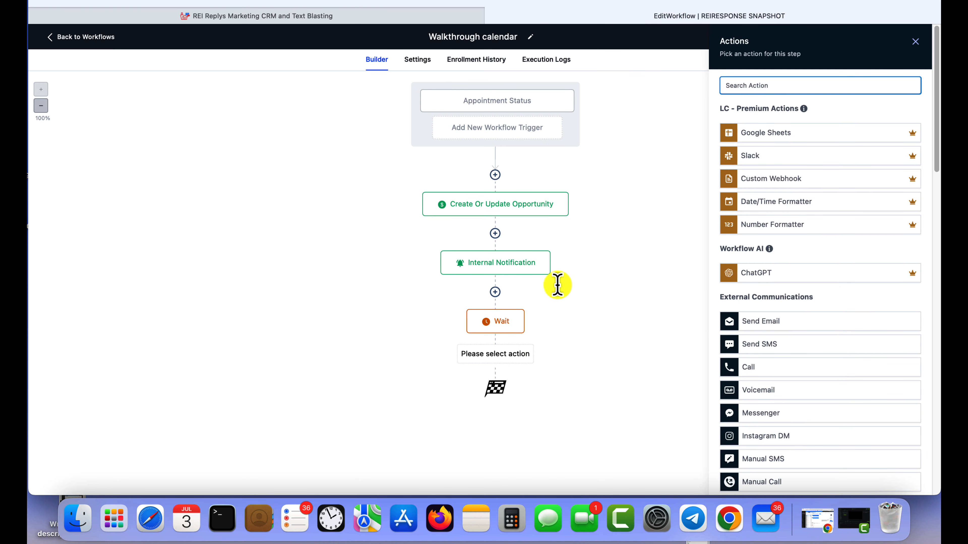
click(492, 324)
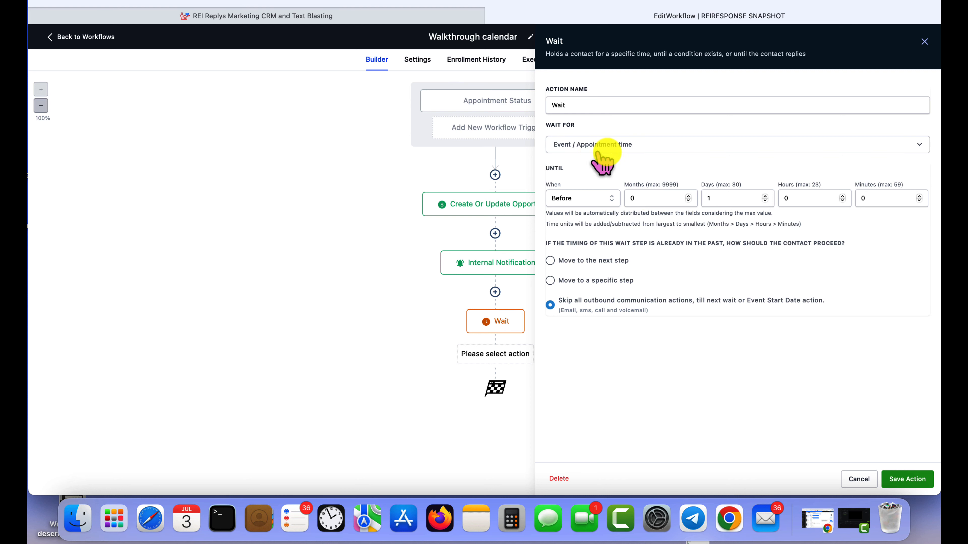
click(906, 480)
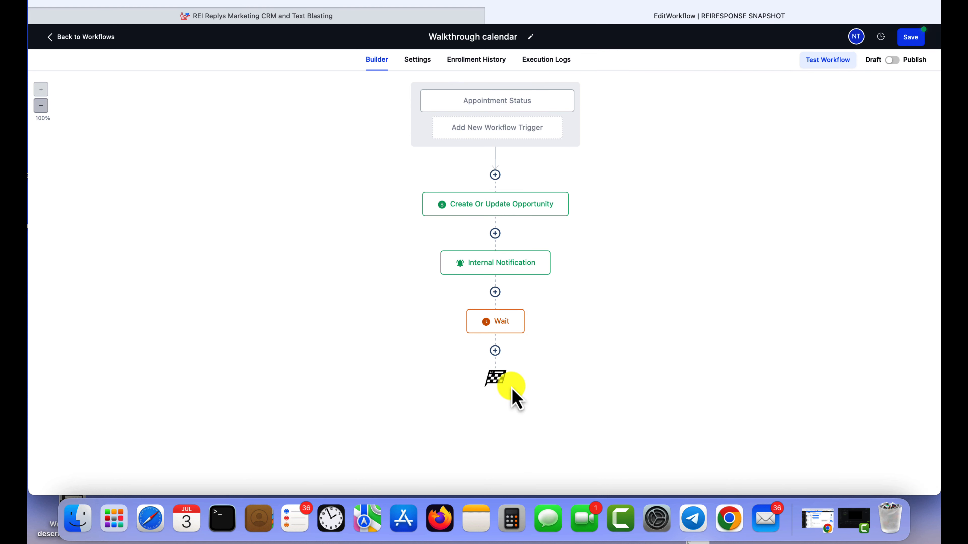
- Add a Send SMS action after the Wait action
click(495, 351)
text(sms)
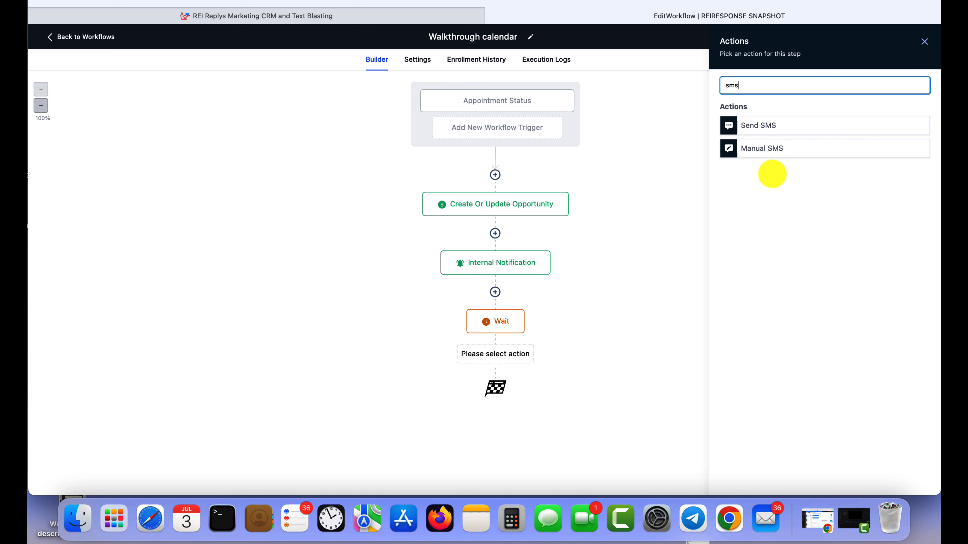
click(771, 126)
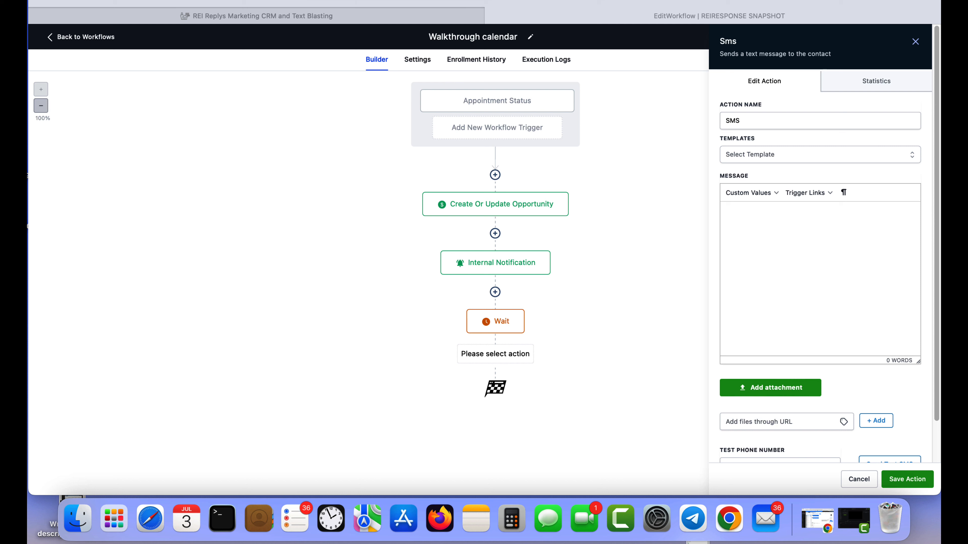
- Write a reminder greeting {{contact.first_name}} and mentioning the appointment scheduled to view one of their listings at {{appointment.start_time}}, and save the SMS action
click(758, 217)
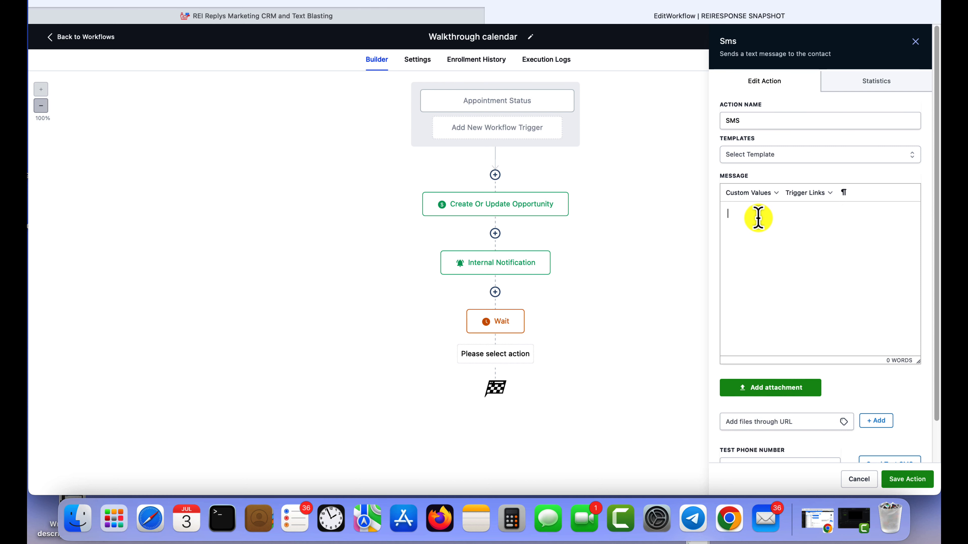
text(Hello {{contact.first_name}}, I trust this message finds you in good spirits. I wanted to kindly jog your memory that we have an appointment scheduled to view one of your listings at {{appointment.start_time}}.)
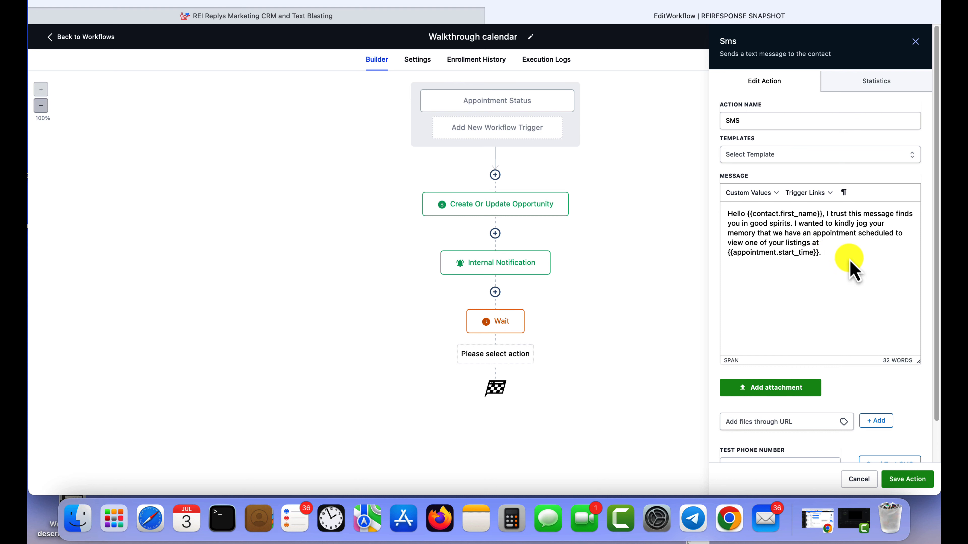
drag(823, 253, 708, 254)
click(856, 254)
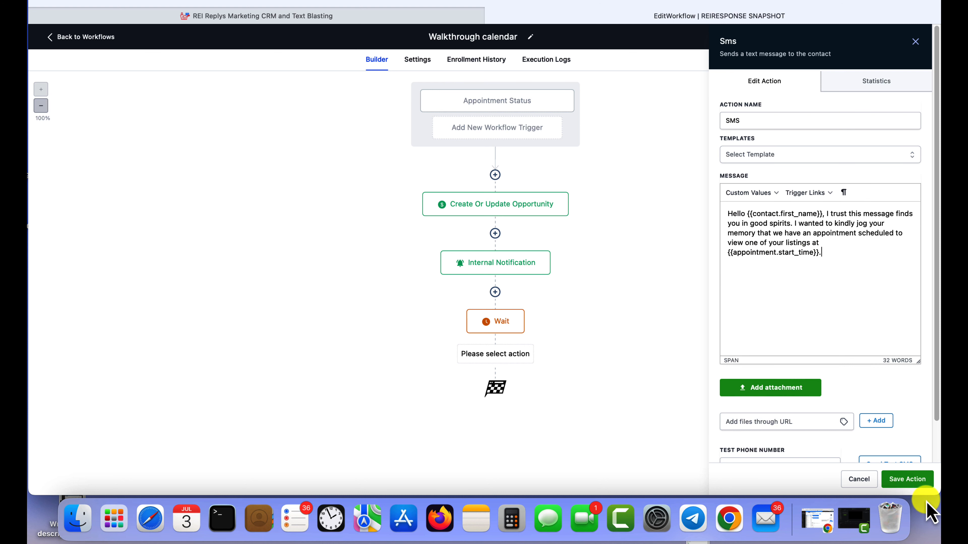
click(906, 477)
- Add a second Send SMS action reading "Are we still okay for {{appointment.only_start_time}} tomorrow?" and save the action and the workflow
click(495, 409)
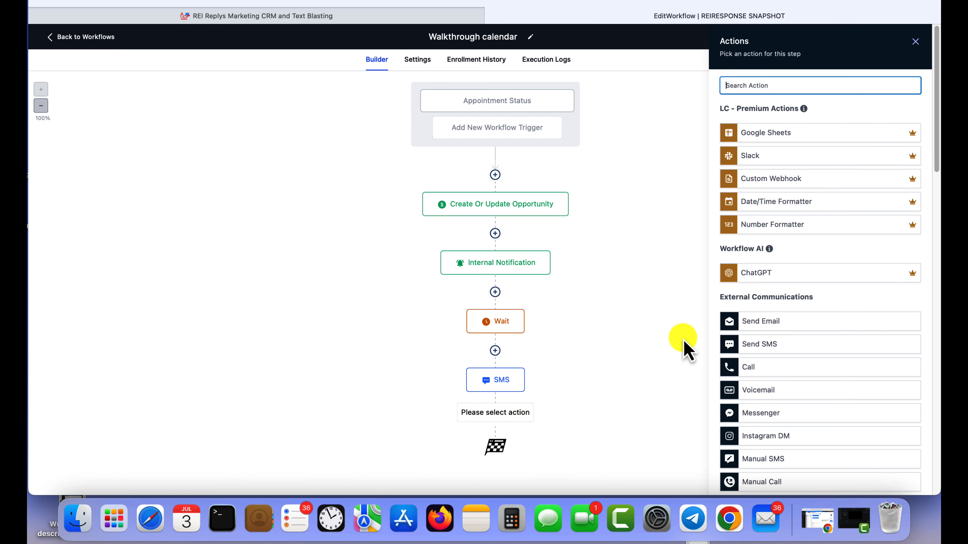
click(748, 348)
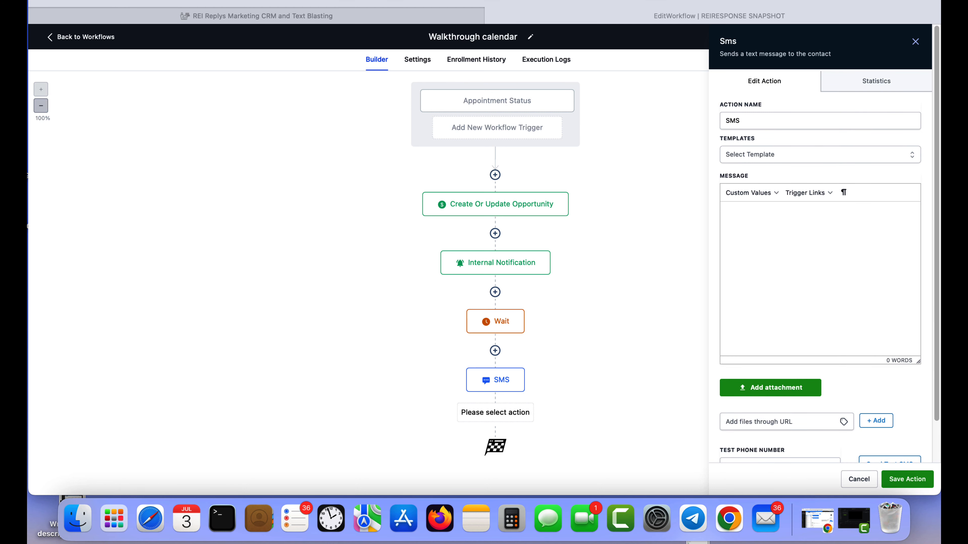
click(787, 224)
text(Are we still okay for {{appointment.only_start_time}} tomorrow?)
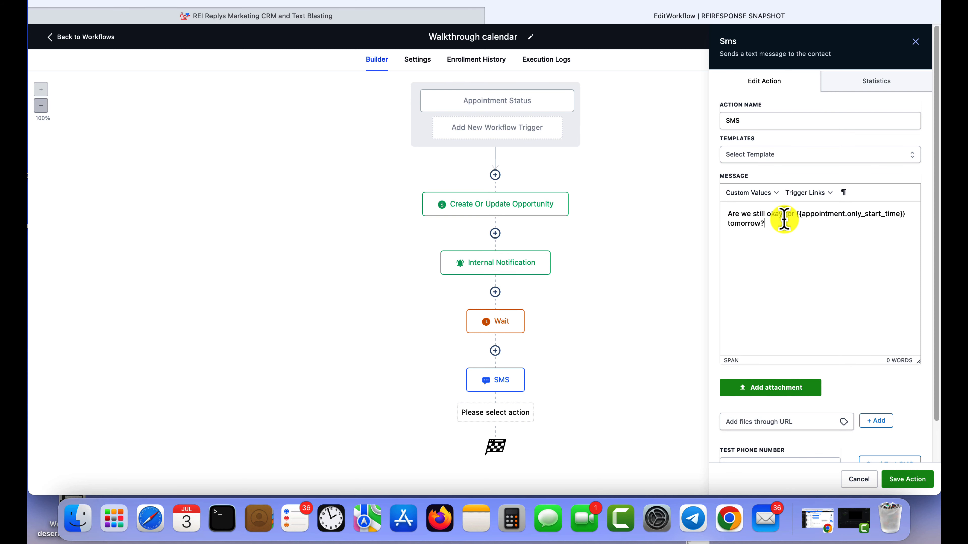
click(916, 480)
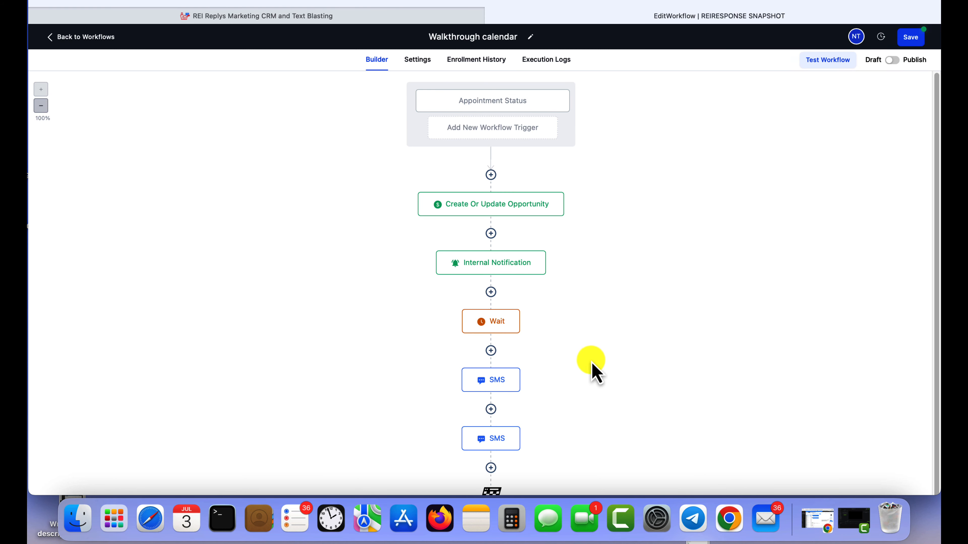
scroll(527, 312, down, 1)
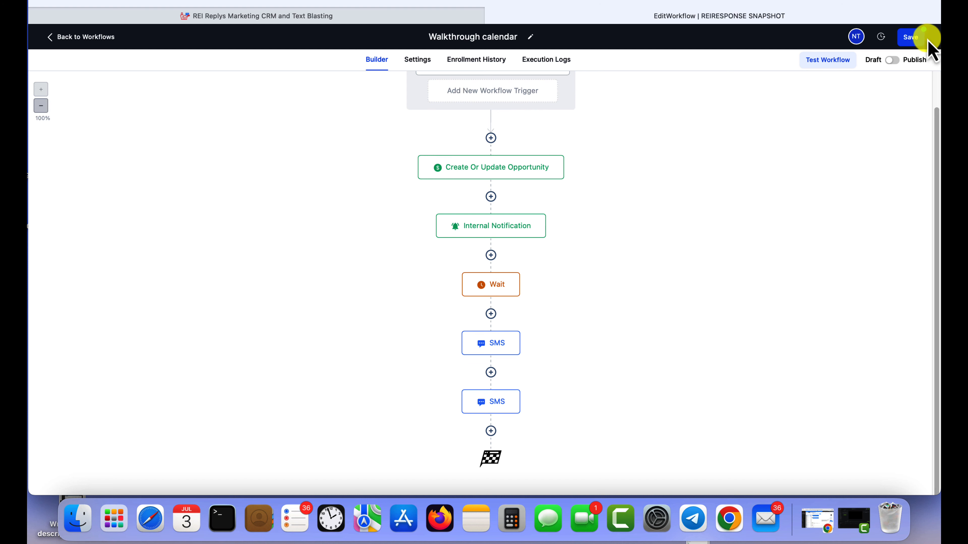
click(919, 37)
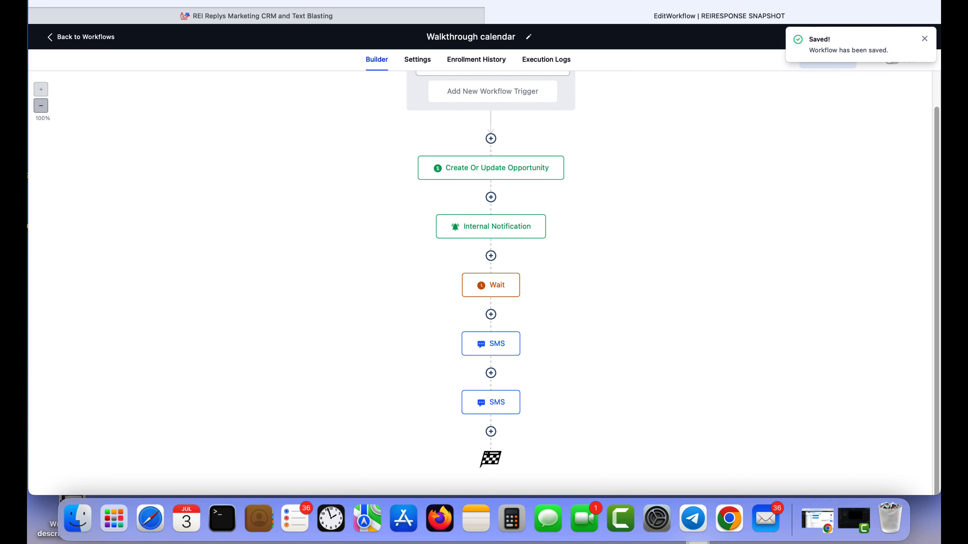
click(924, 38)
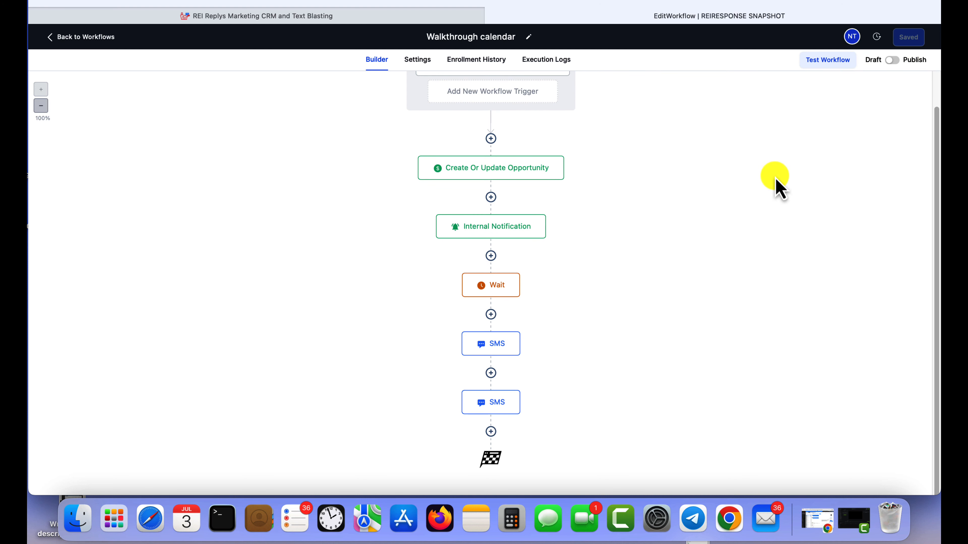
- Add a Wait action after the second SMS that waits until 1 hour before the event / appointment time, and save it
click(491, 431)
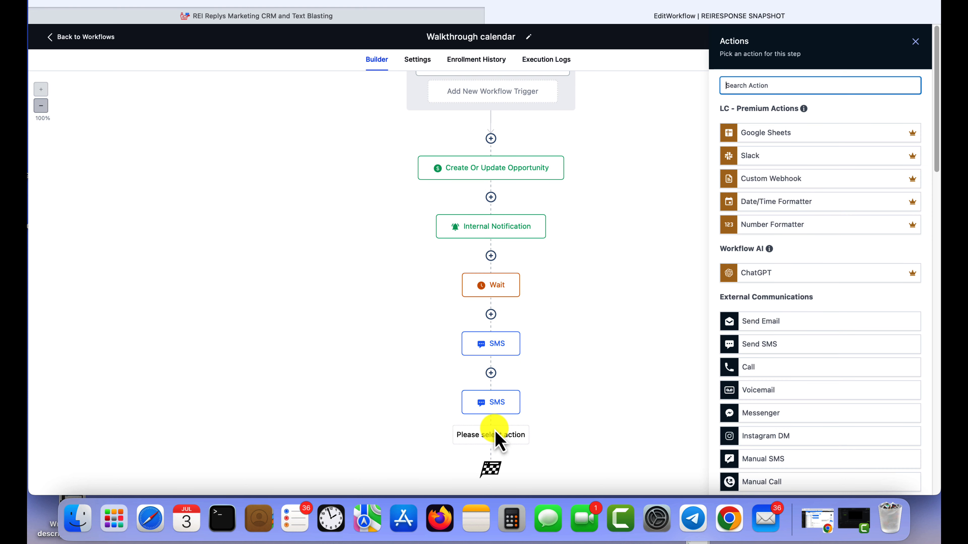
text(wa)
click(768, 131)
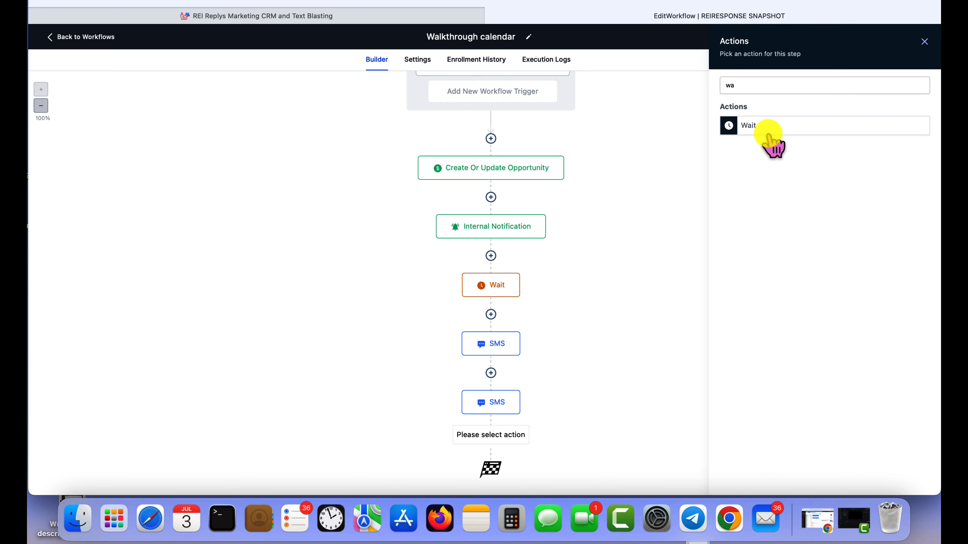
click(566, 184)
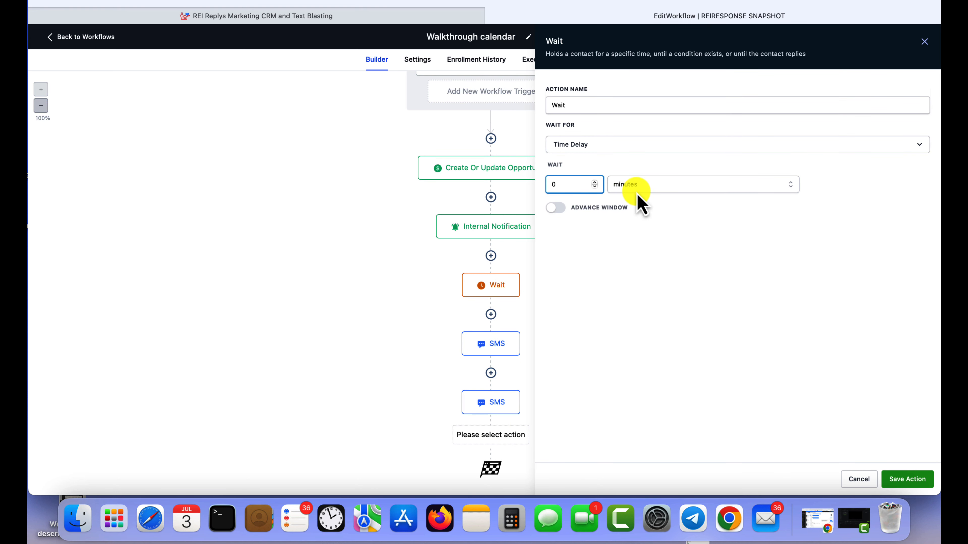
click(606, 144)
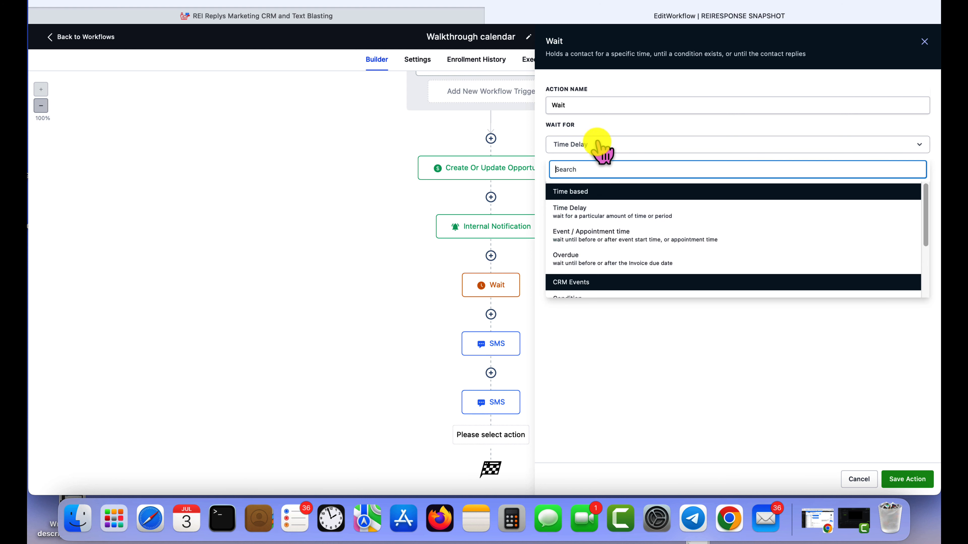
click(594, 231)
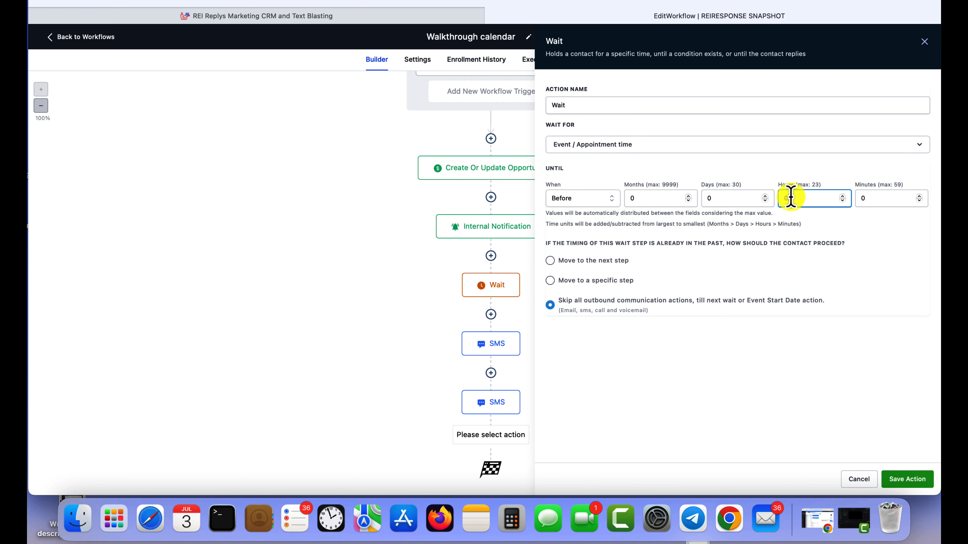
text(1)
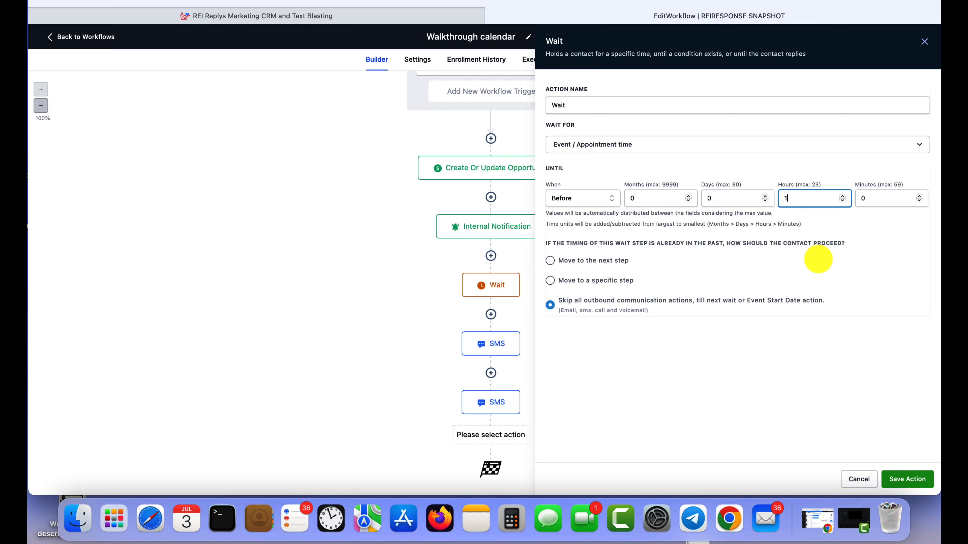
click(922, 478)
- Add a Send Internal Notification action after the last Wait, set to SMS for a custom number, and enter the recipient's phone number
scroll(571, 312, down, 2)
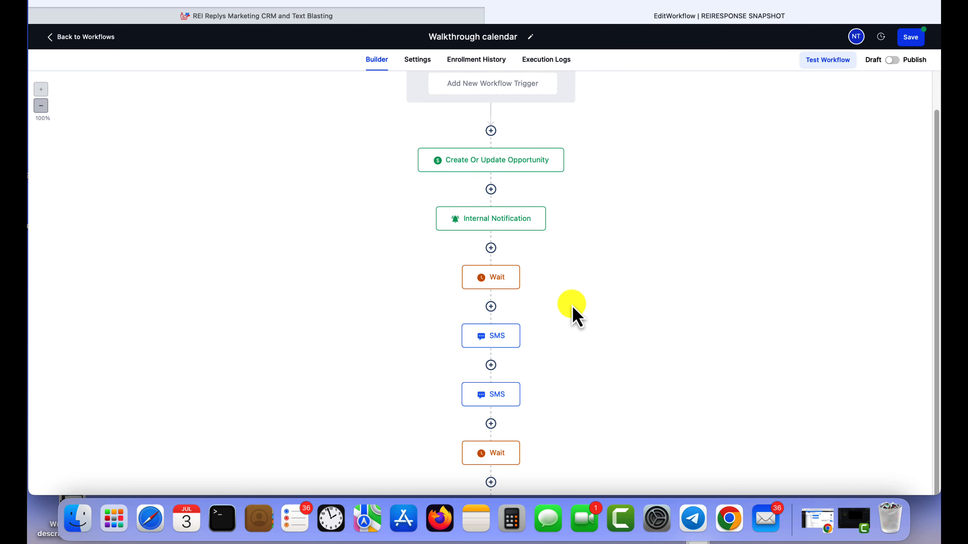
scroll(566, 305, down, 2)
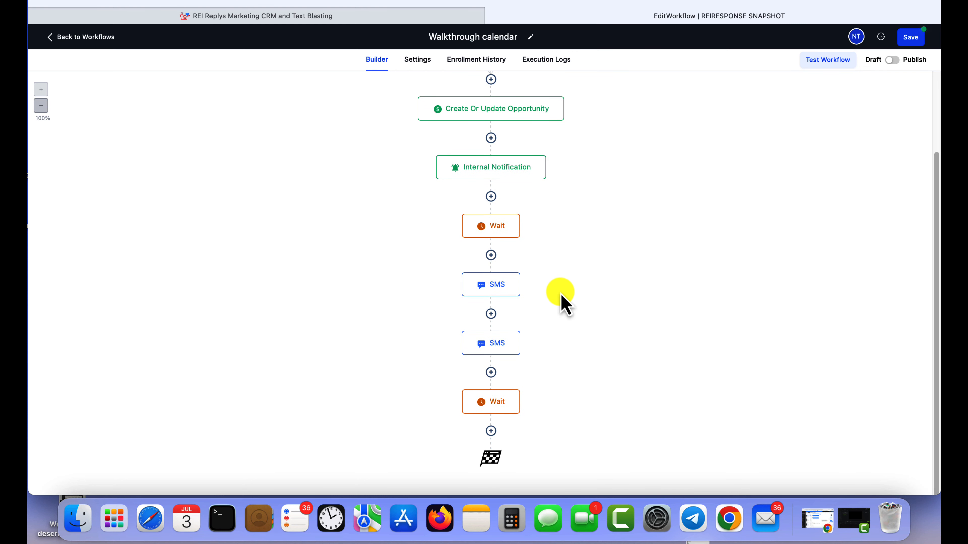
click(491, 431)
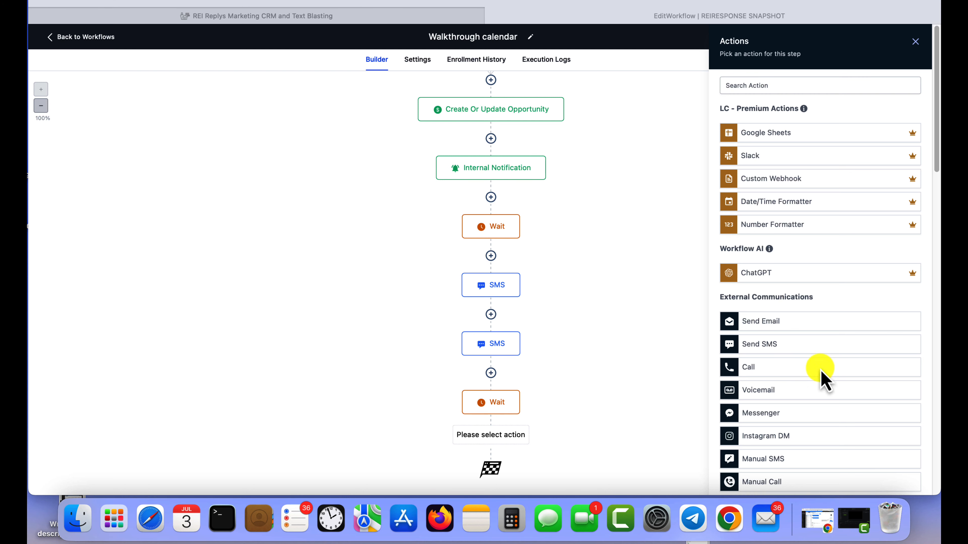
click(755, 87)
text(int)
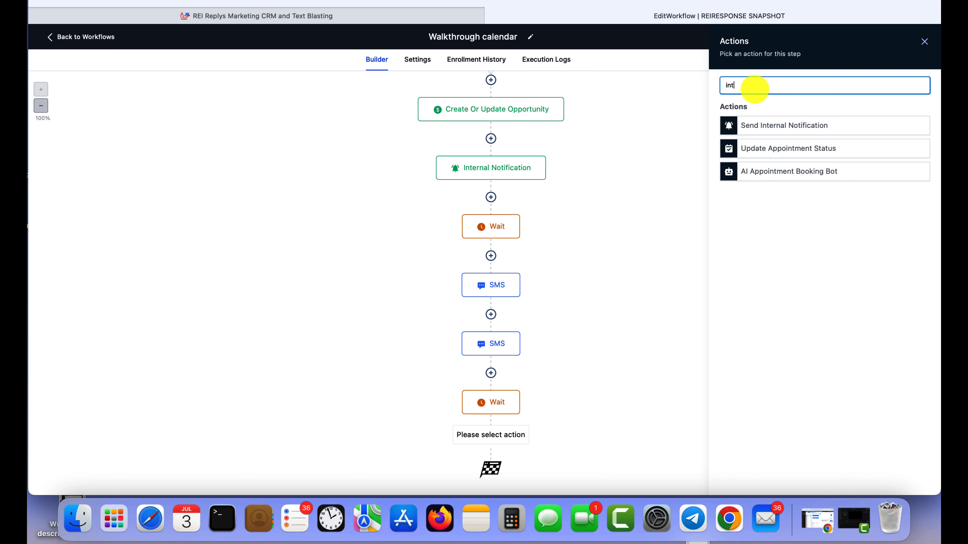
click(834, 128)
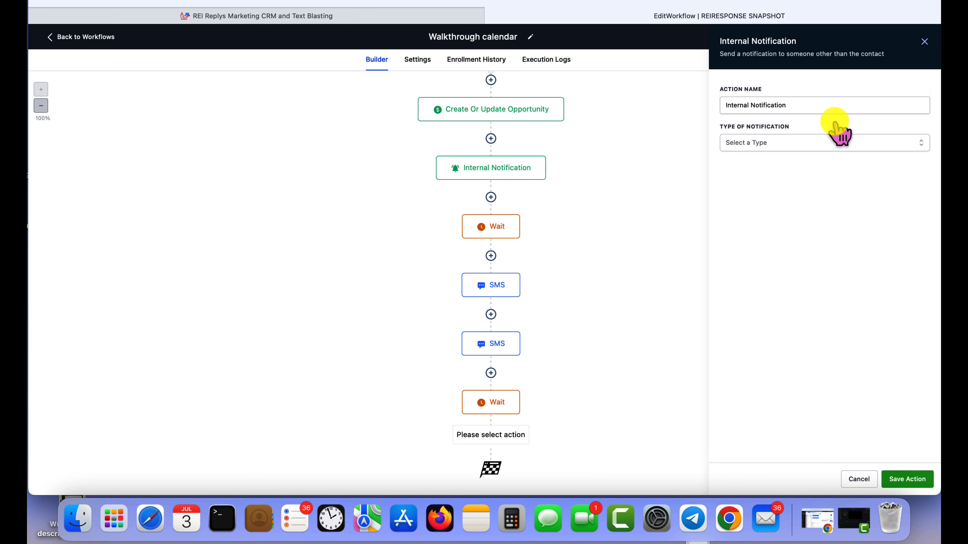
click(807, 147)
click(737, 195)
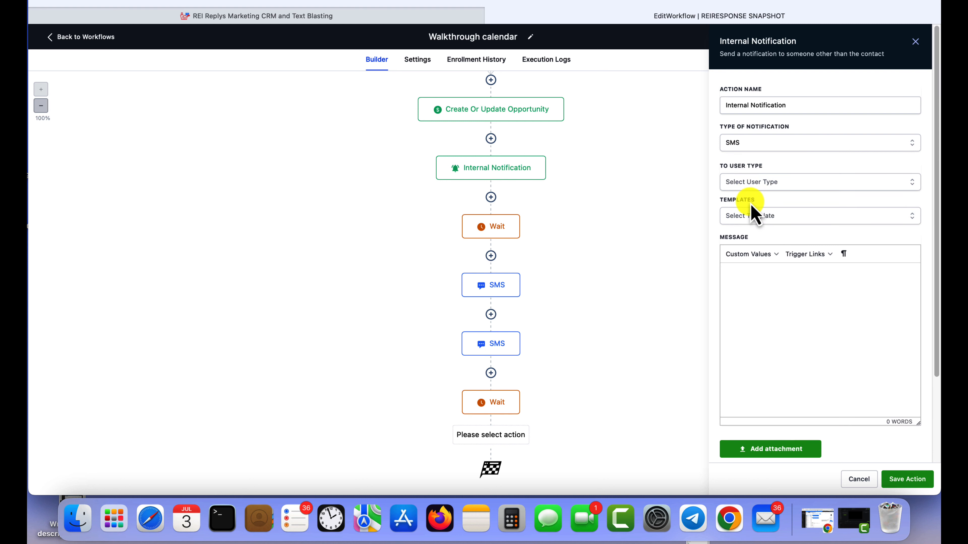
click(753, 183)
click(759, 236)
click(753, 219)
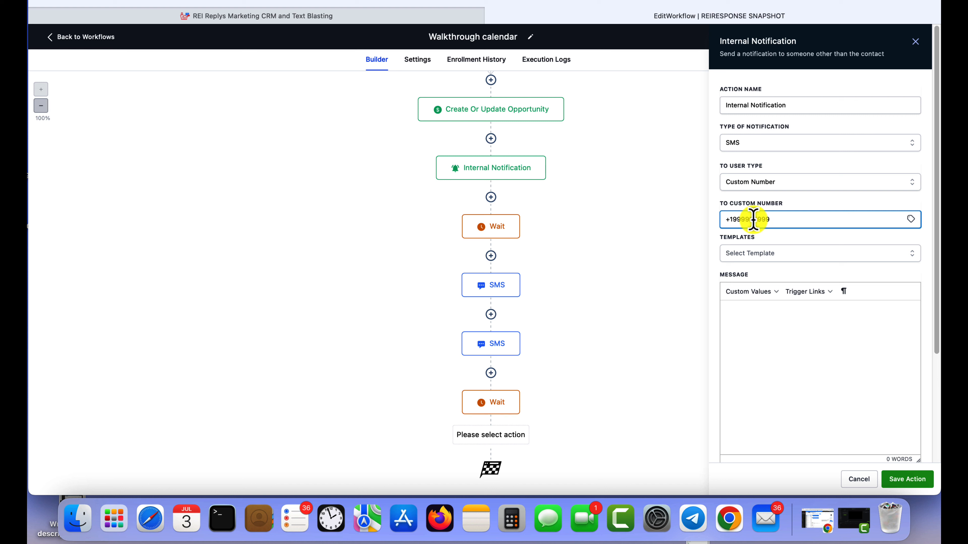
- Write "Walkthrough Appt With Agent Due in 1 hour :" with contact name, full address, phone and "Walkthrough Date: {{appointment.start_time}}", saving the notification and workflow
click(765, 329)
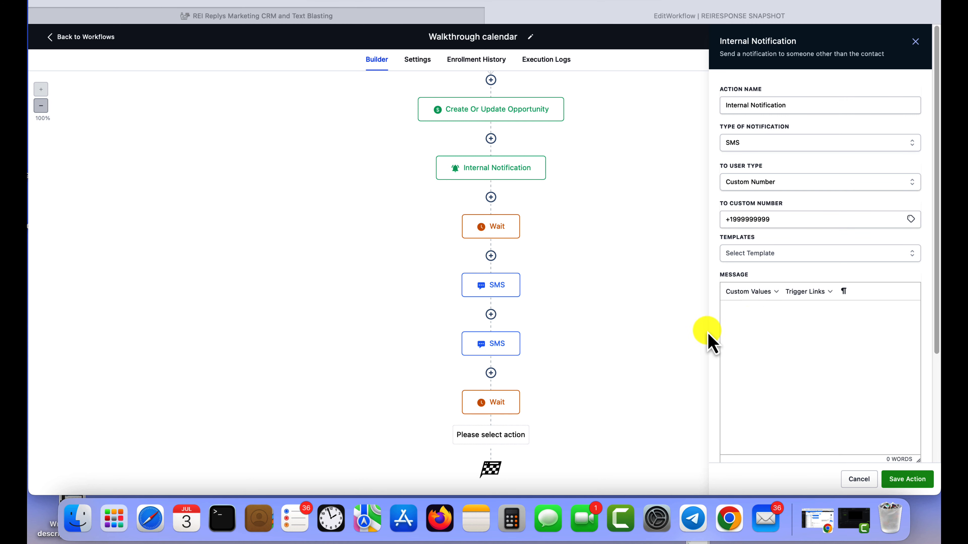
click(752, 322)
text(Walkthrough Appt With Agent Due in 1 hour : {{contact.name}} // {{contact.full_address}} // {{contact.phone}}  Walkthrough Date: {{appointment.start_time}})
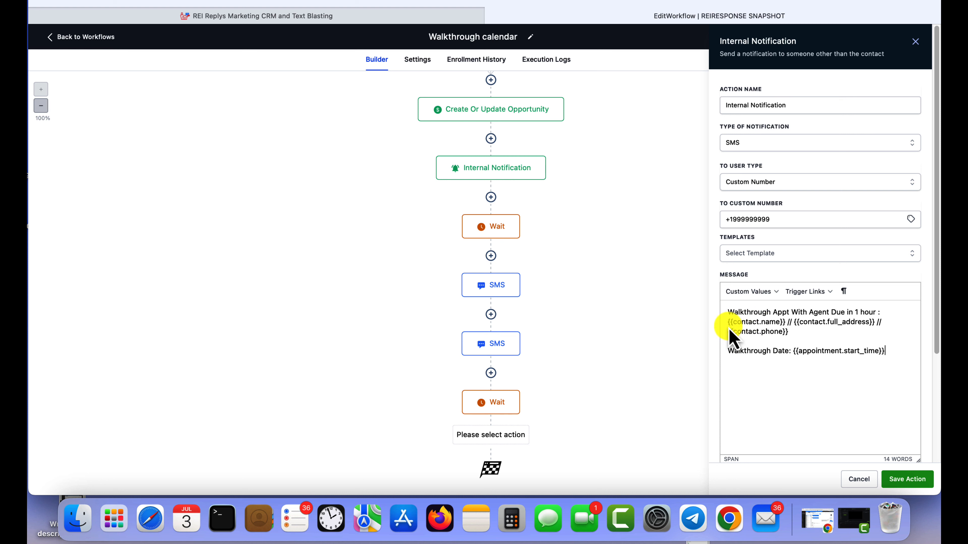
drag(735, 321, 794, 334)
click(794, 334)
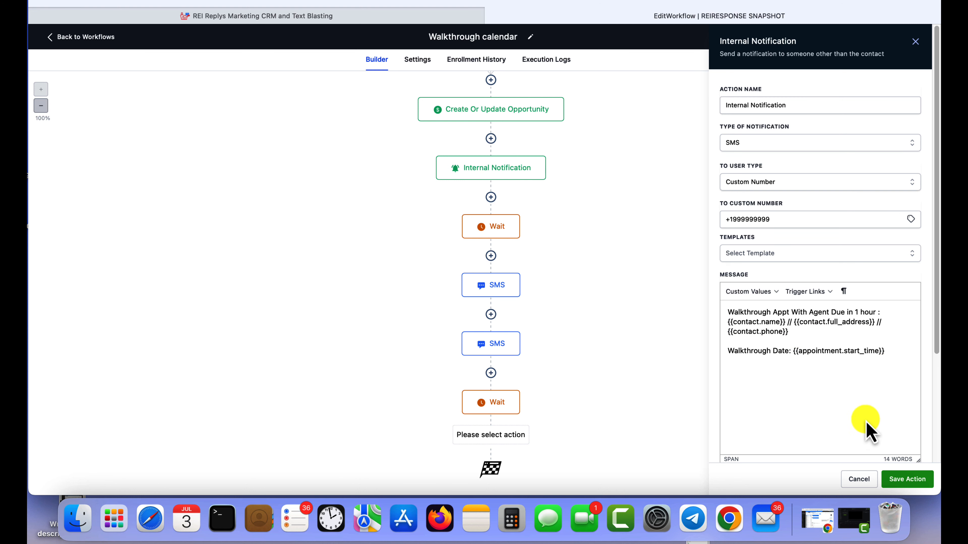
click(909, 479)
click(910, 37)
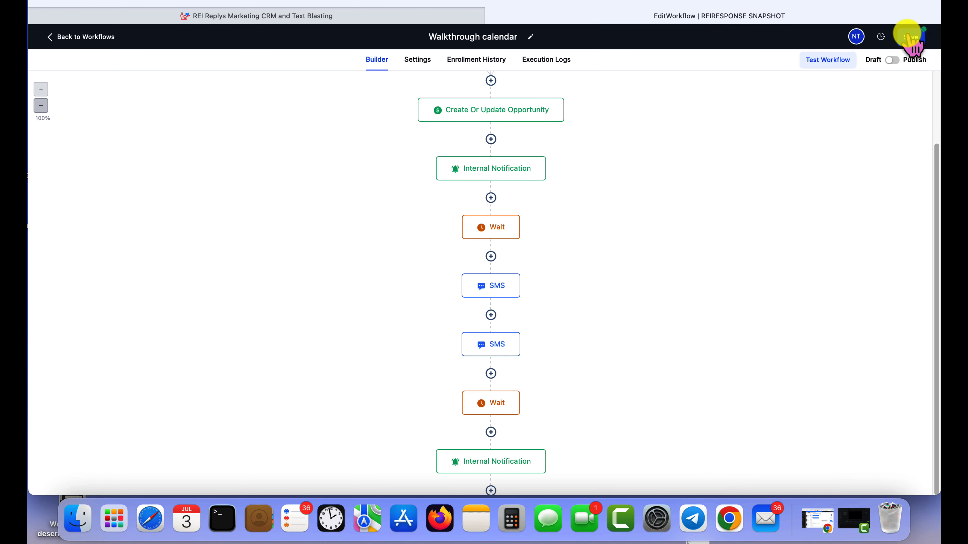
click(924, 39)
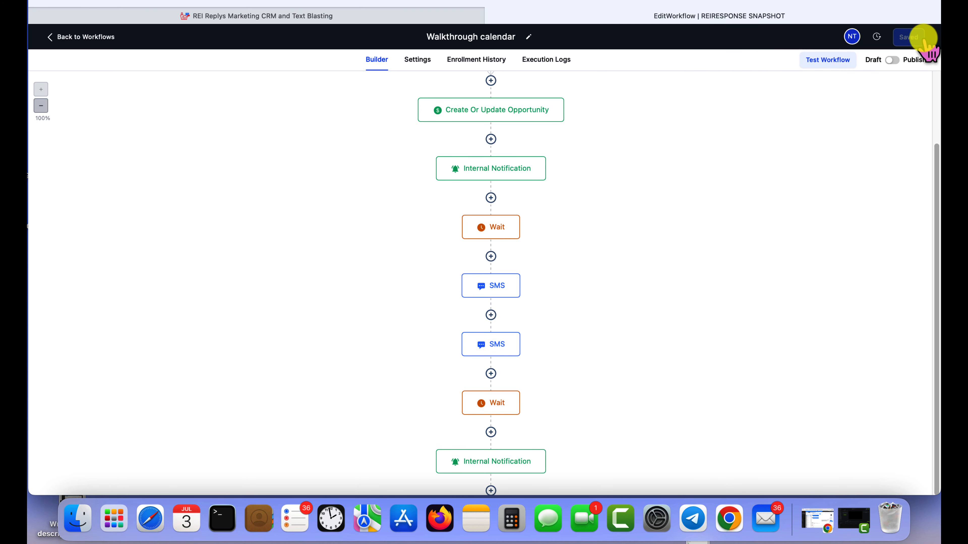
- Review the workflow's sequence of actions from the opportunity update through the waits, SMS messages and final internal notification
scroll(602, 217, up, 3)
scroll(593, 209, down, 3)
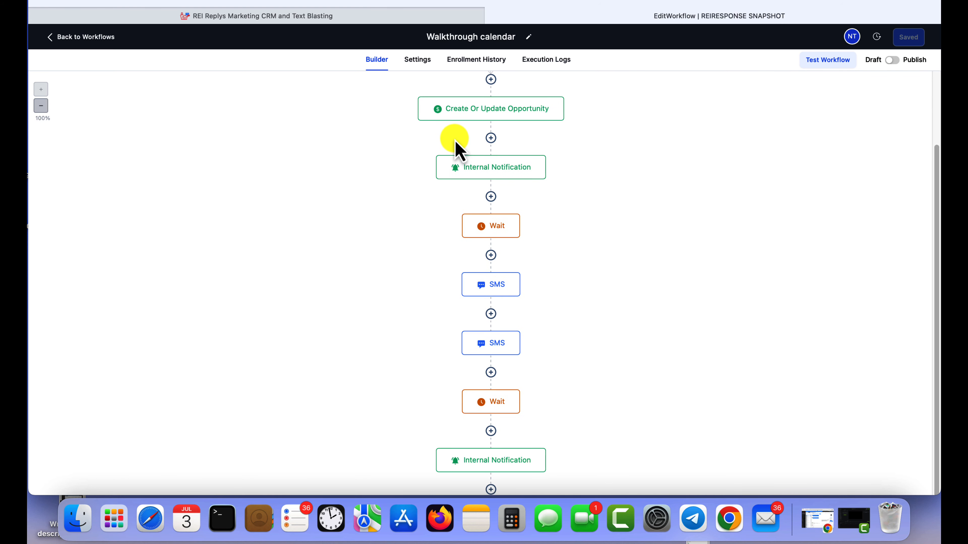
scroll(454, 142, up, 3)
scroll(450, 144, down, 5)
scroll(440, 135, up, 5)
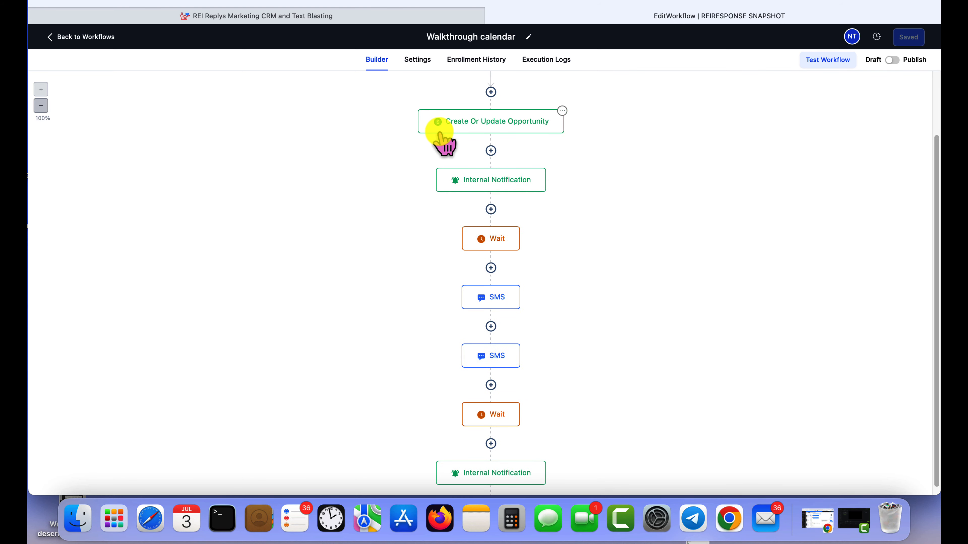
scroll(442, 134, down, 3)
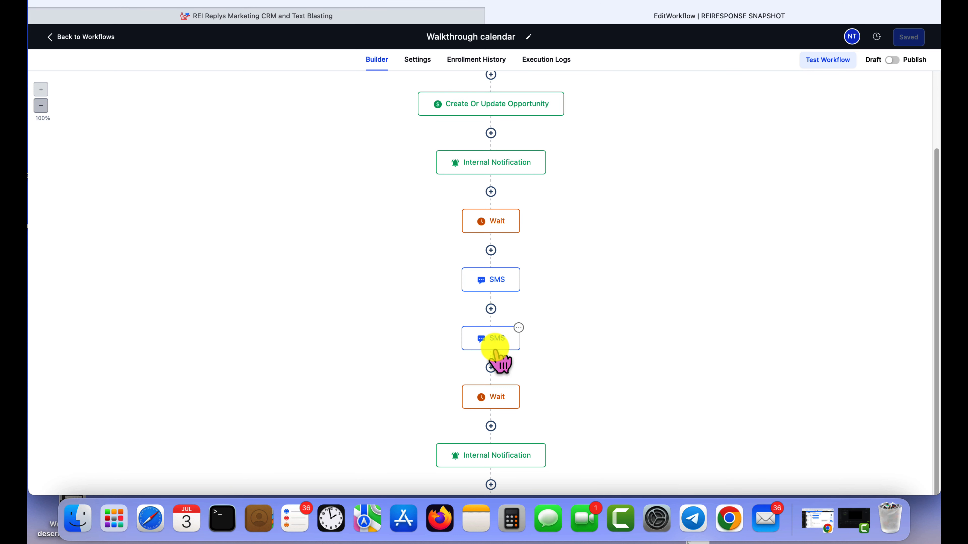
scroll(512, 394, down, 1)
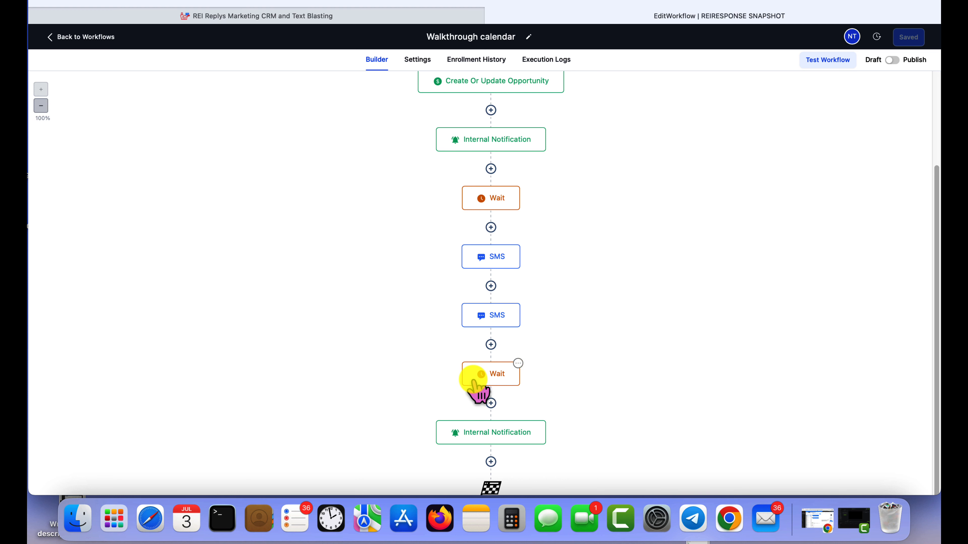
scroll(511, 439, down, 1)
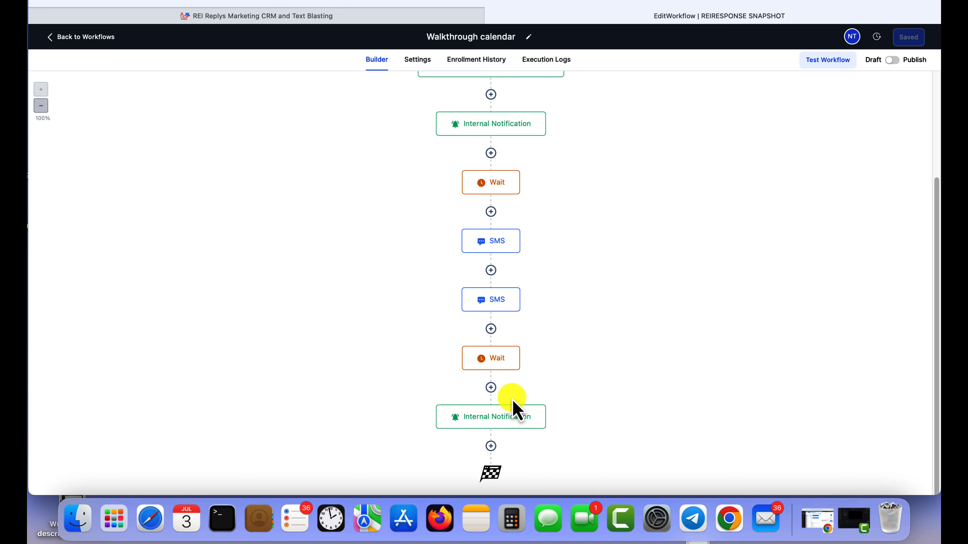
scroll(511, 396, down, 1)
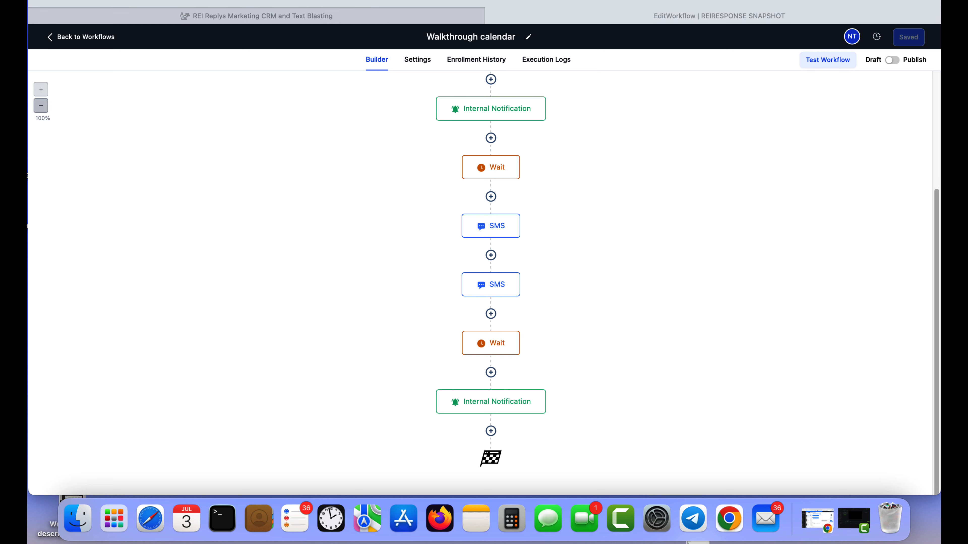
- Add a Send SMS action after the last internal notification reading "Are we still good for {{appointment.only_start_time}}?" and save it
click(492, 432)
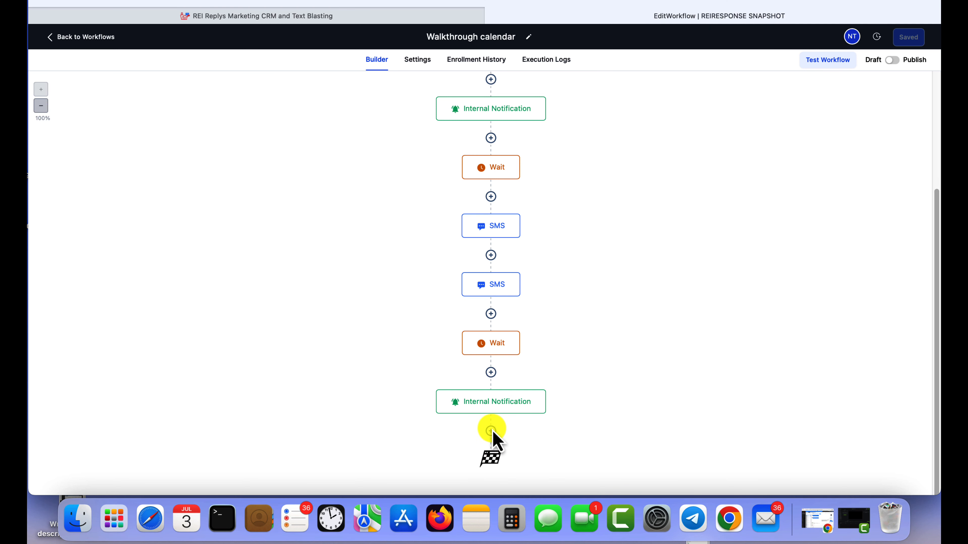
text(sm)
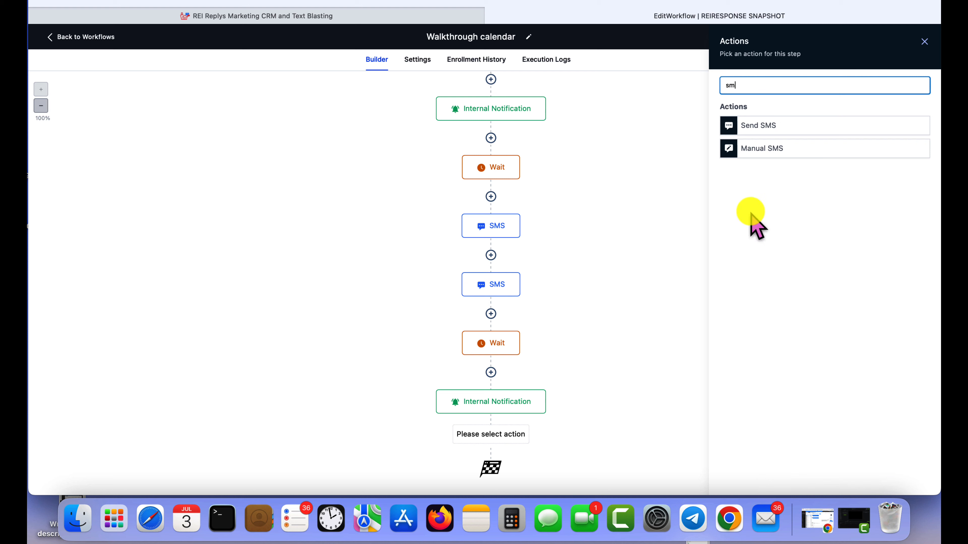
click(762, 125)
text(Are we still good for {{appointment.only_start_time}}?)
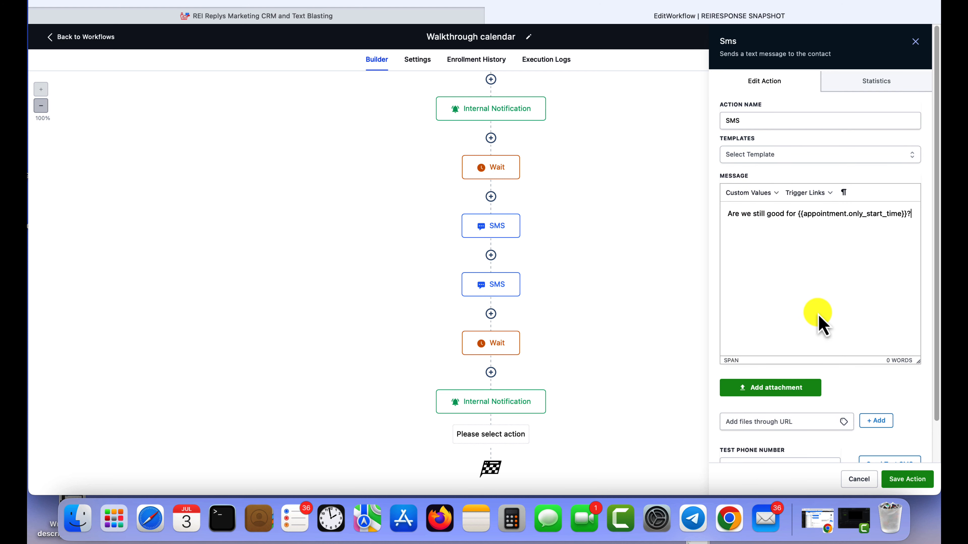
click(907, 479)
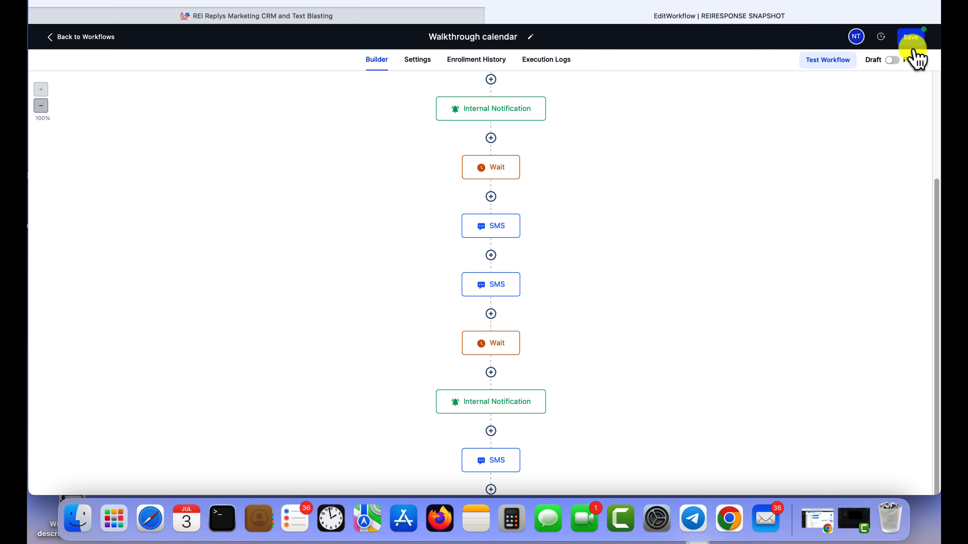
- Save the workflow and review its contact and communication settings, including Stop on response
click(916, 38)
click(925, 39)
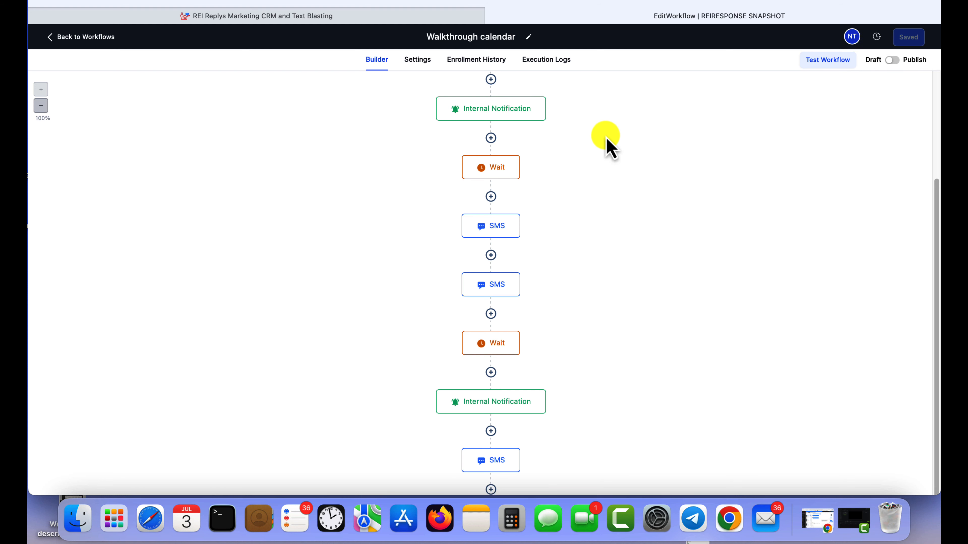
scroll(372, 254, down, 2)
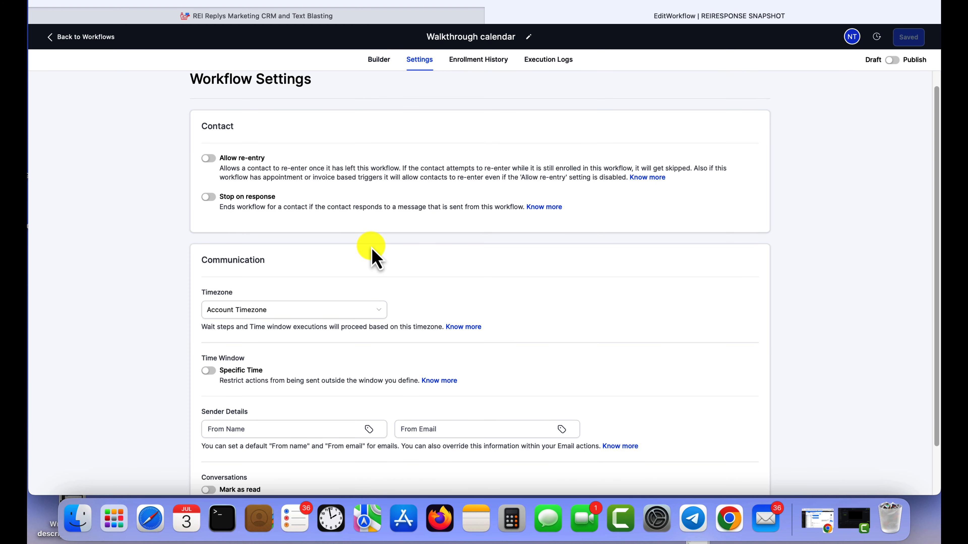
scroll(365, 246, up, 2)
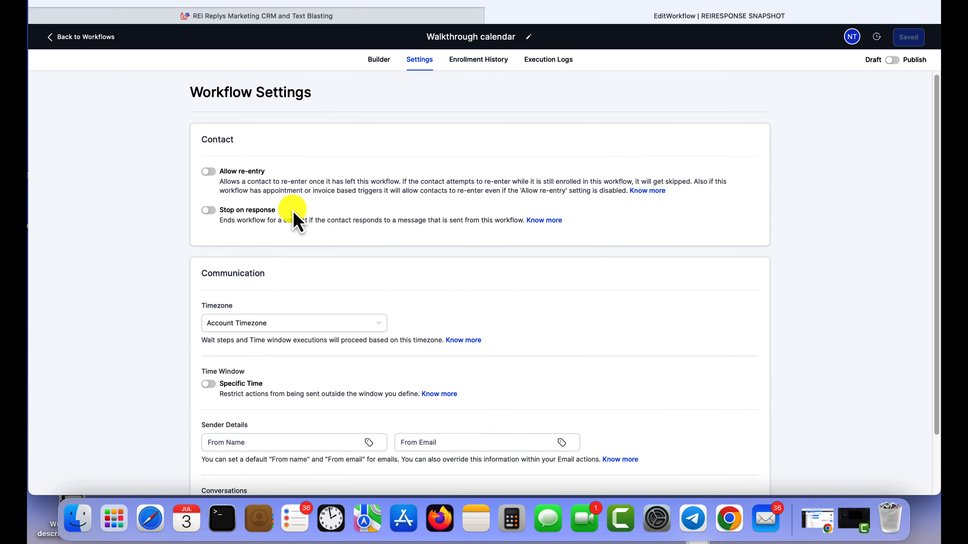
click(213, 210)
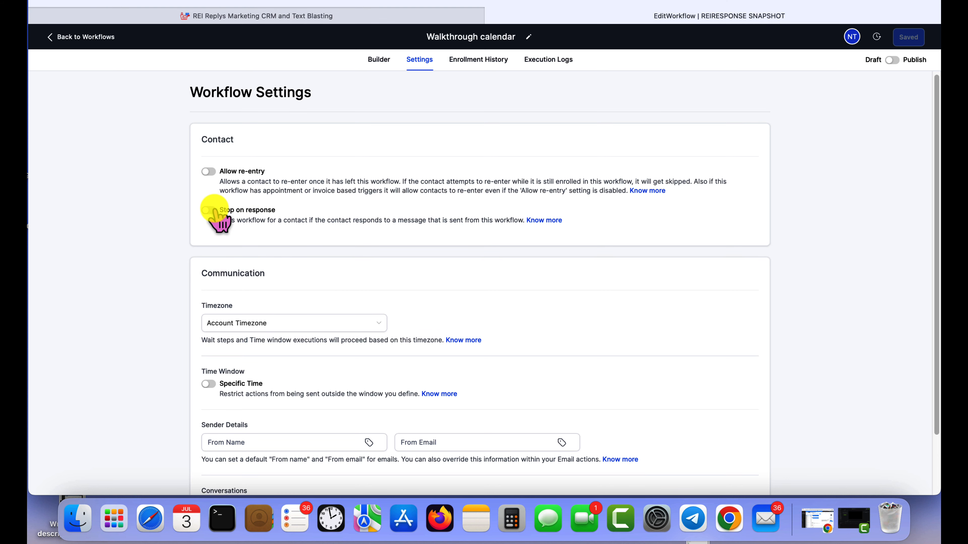
scroll(225, 223, down, 4)
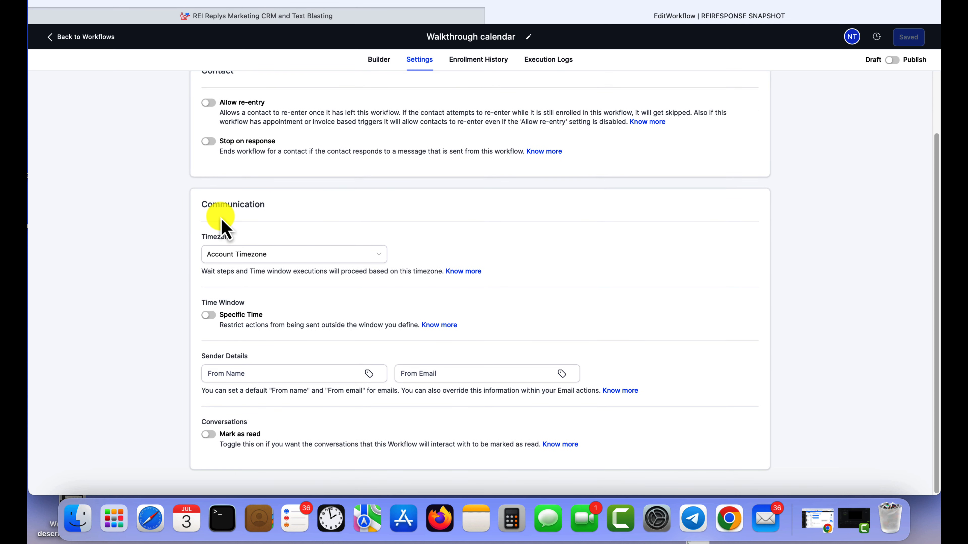
scroll(223, 225, up, 4)
- Switch the Walkthrough calendar workflow from draft to published and save it
click(381, 60)
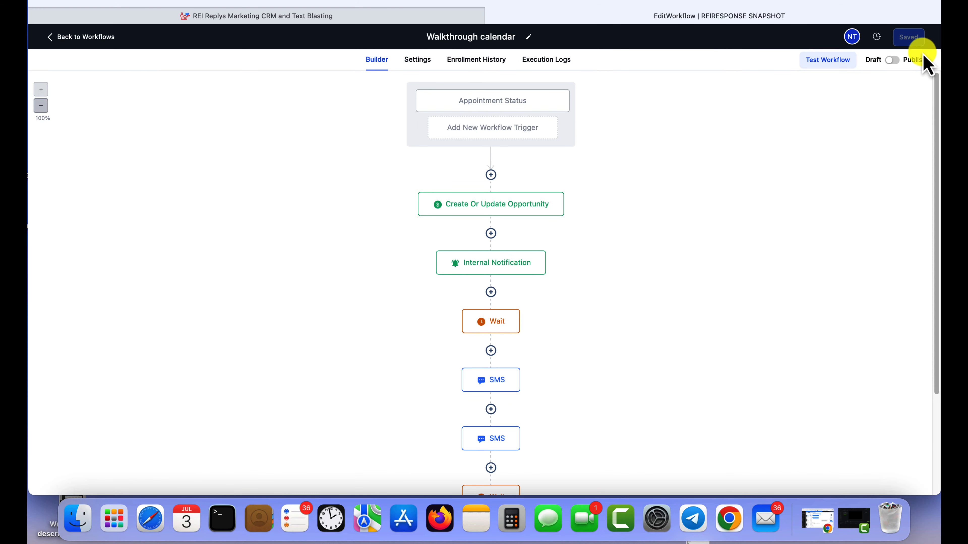
click(894, 60)
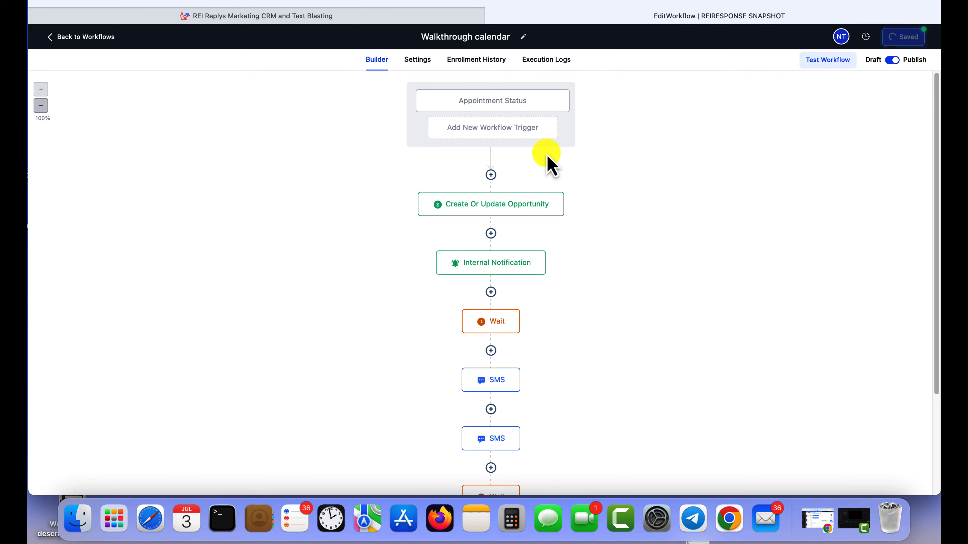
click(924, 38)
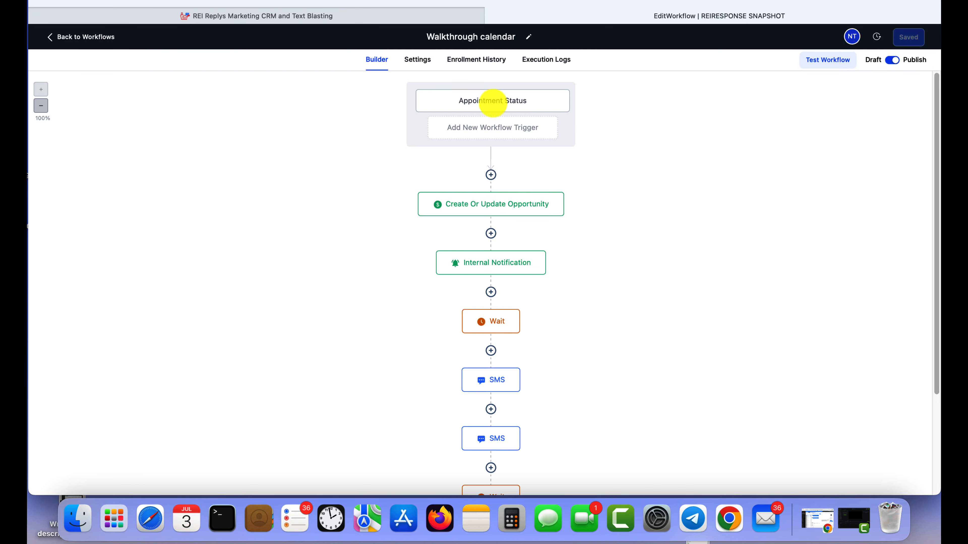
- Return to the workflow list and create a new workflow from scratch in the Agent CRM workflows folder
click(102, 39)
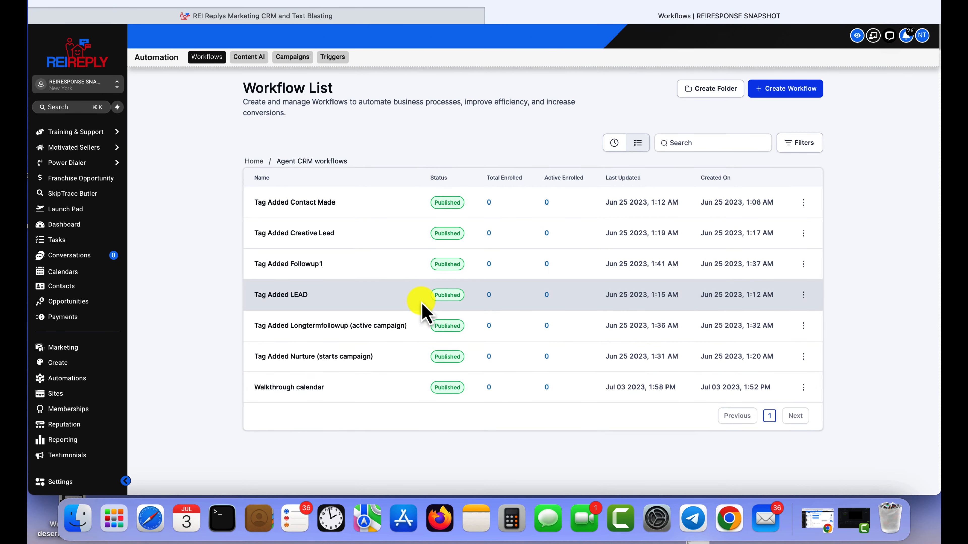
click(803, 94)
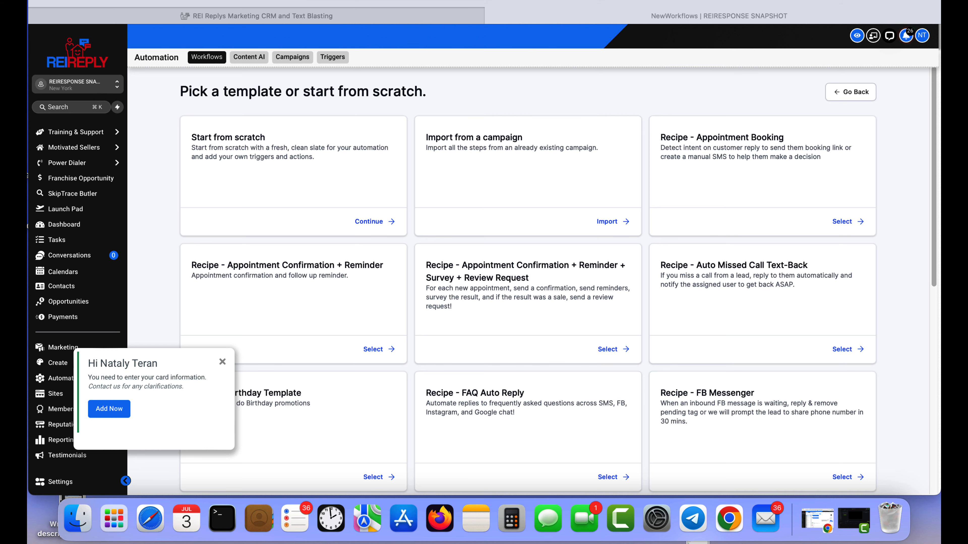
click(368, 221)
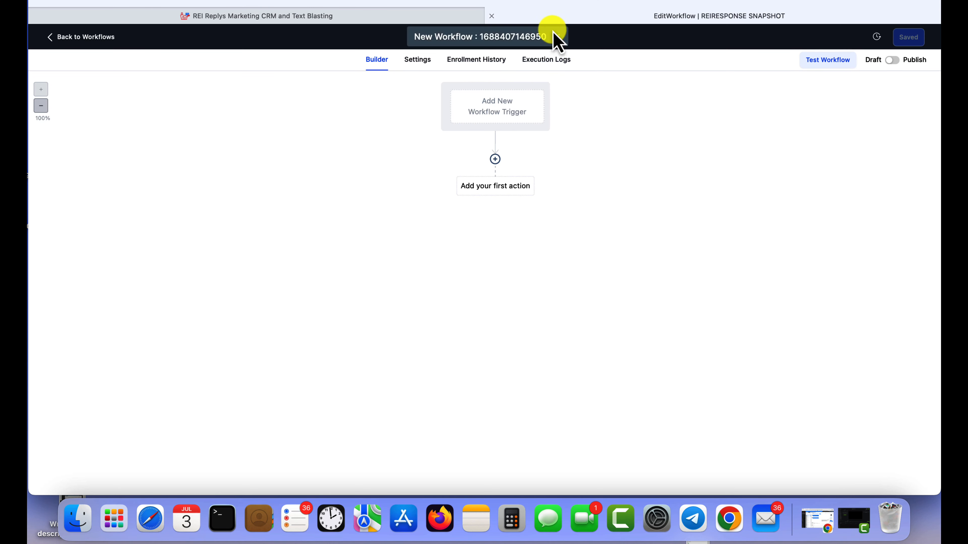
- Rename the new workflow "Walkthrough Calendar - Did they confirm?" and save it
drag(540, 36, 402, 42)
key(BackSpace)
text(W)
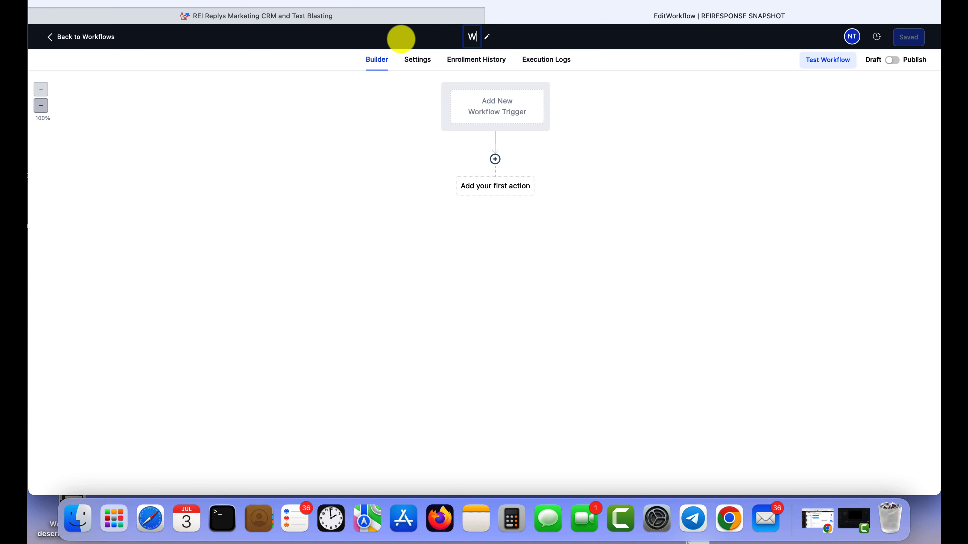
text(alkthrough Calend)
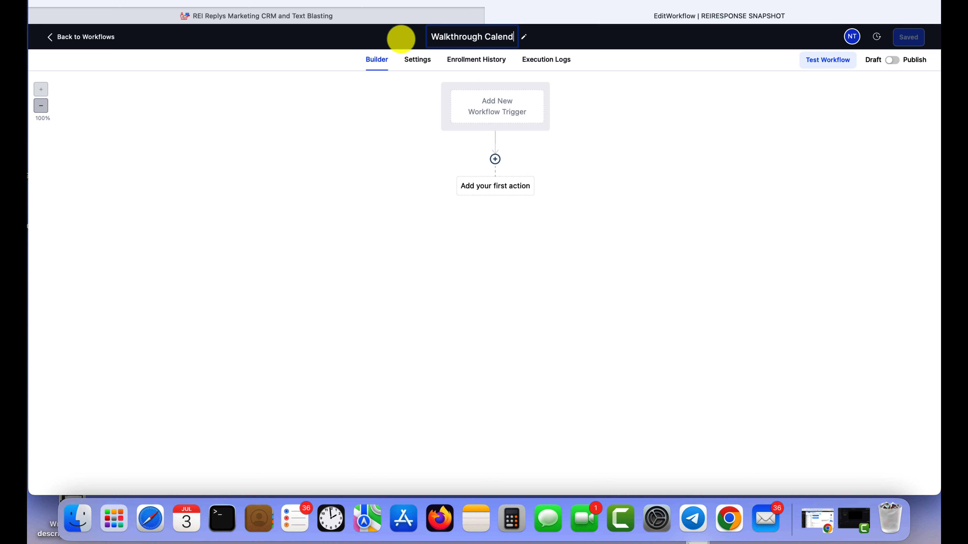
text(er -)
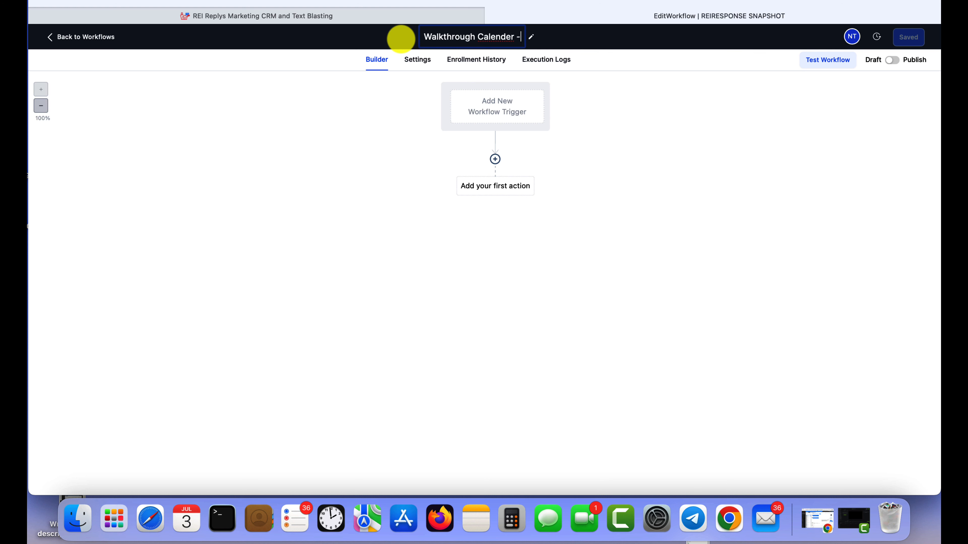
text( Did)
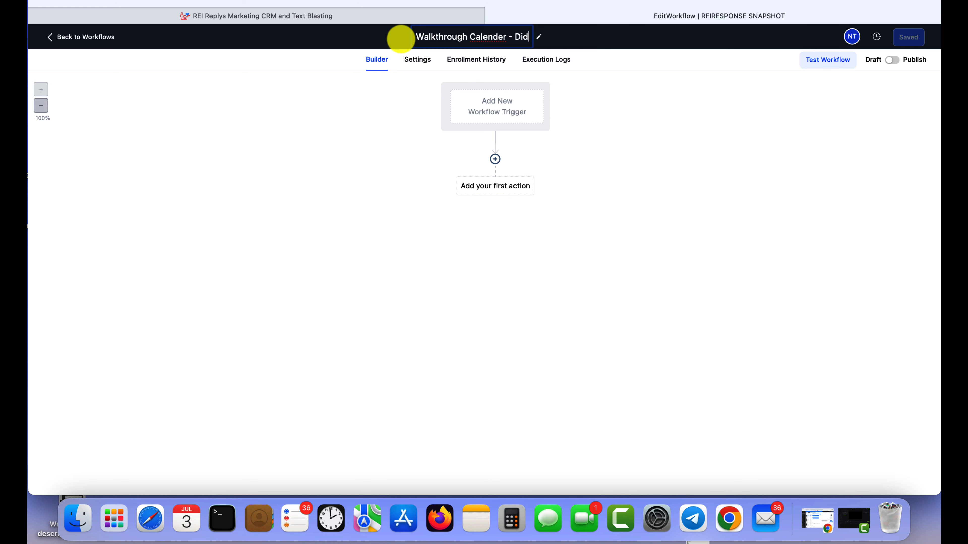
right_click(493, 37)
click(520, 49)
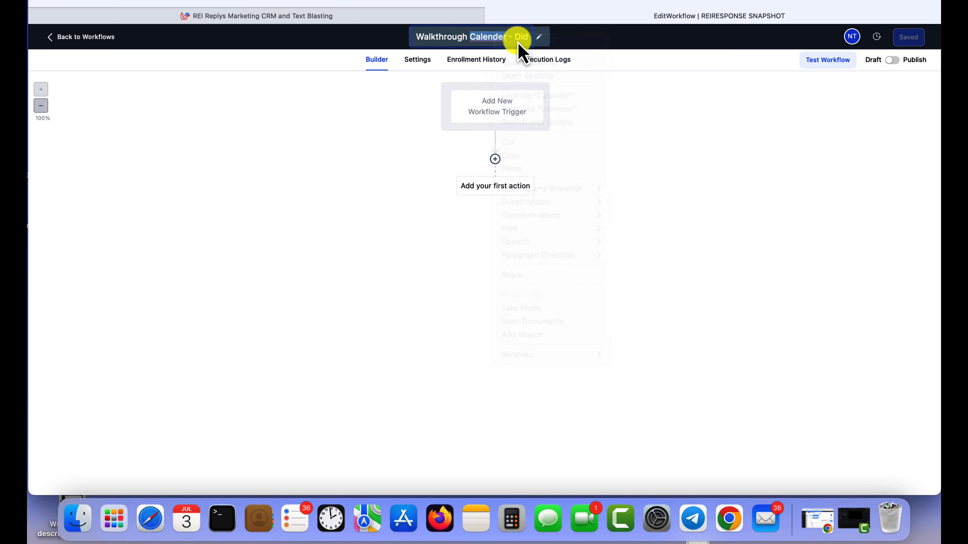
click(532, 38)
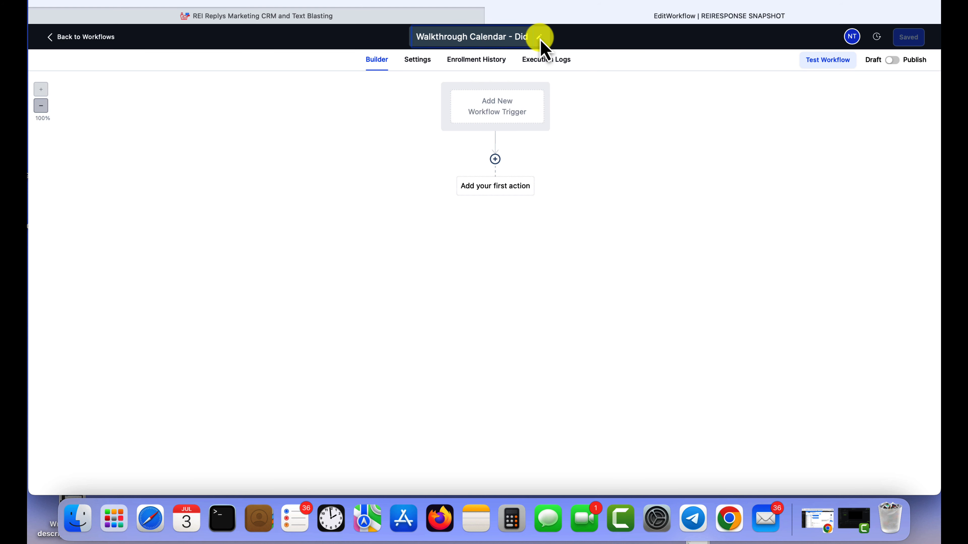
text(they confi)
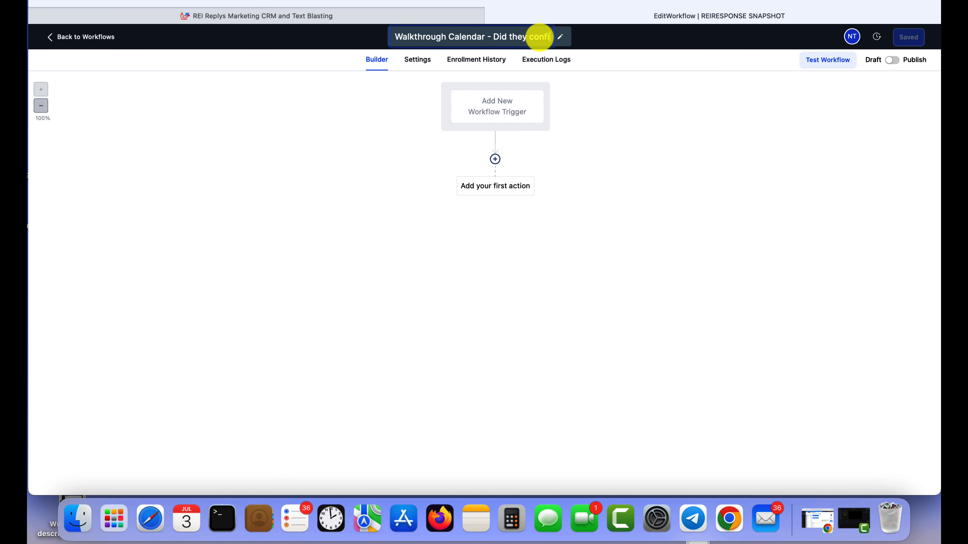
text(rm?)
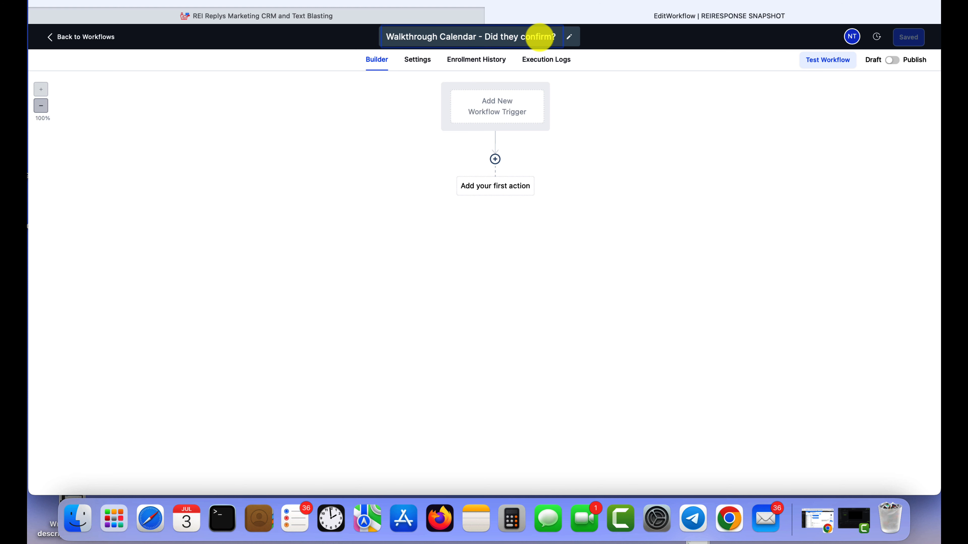
click(630, 152)
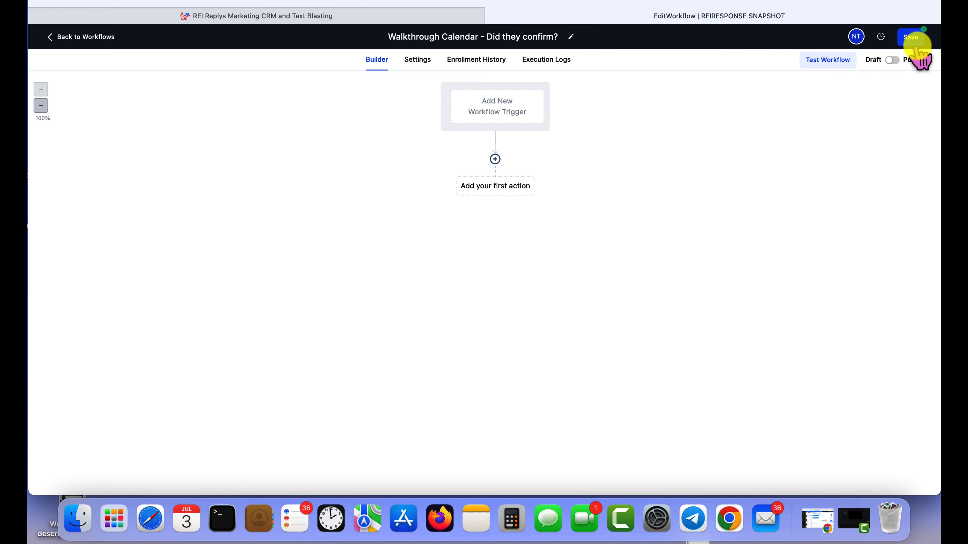
click(914, 40)
click(491, 107)
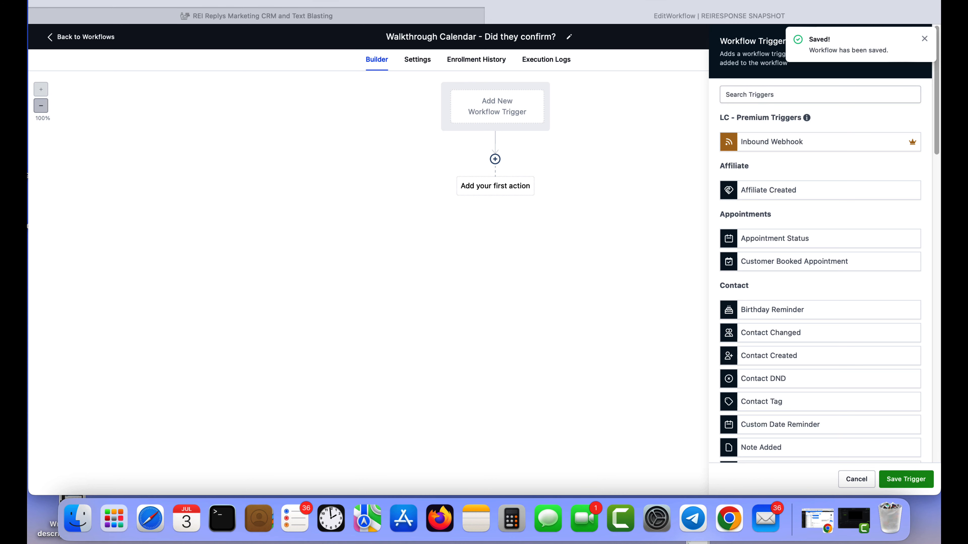
click(750, 95)
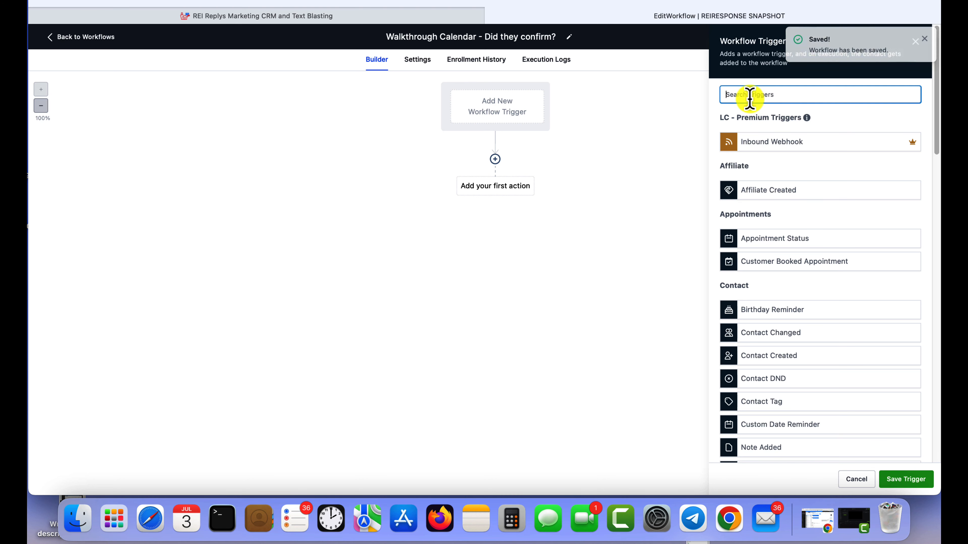
text(cus)
click(785, 240)
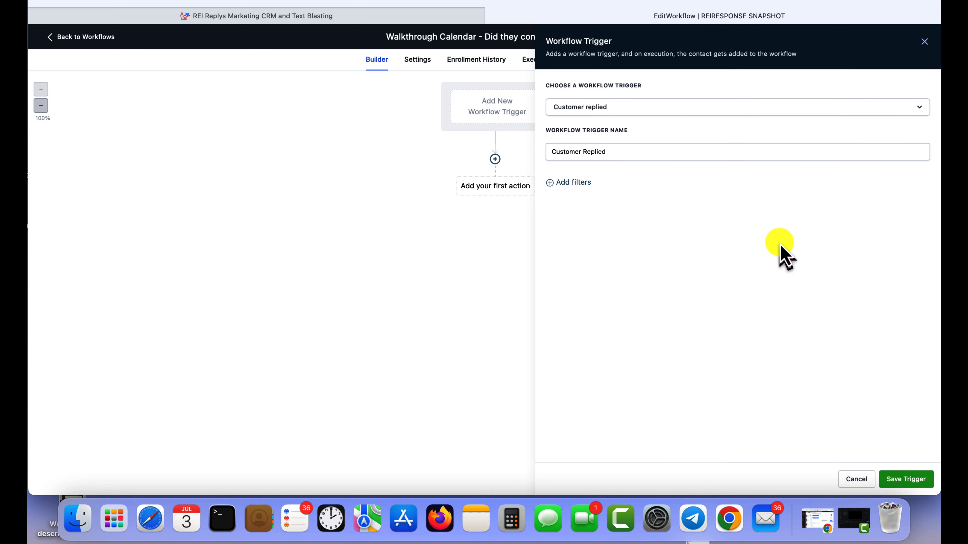
click(586, 184)
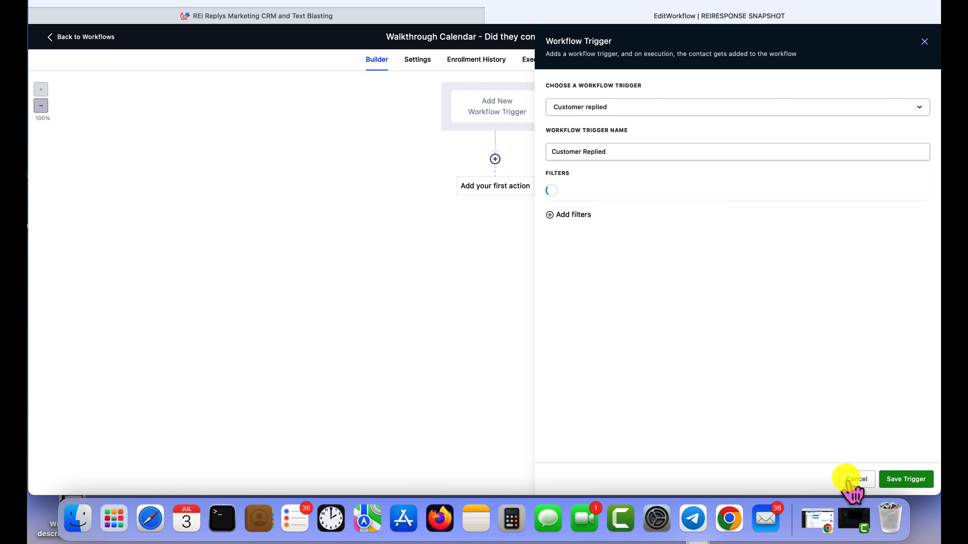
click(873, 478)
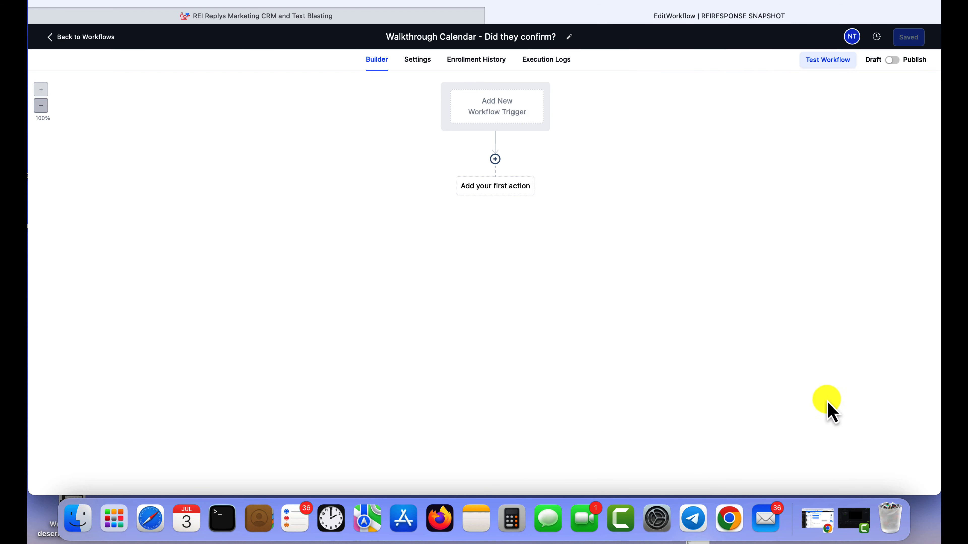
- Add a Customer Replied trigger to the new workflow with a Replied to Workflow filter
click(503, 109)
text(cust)
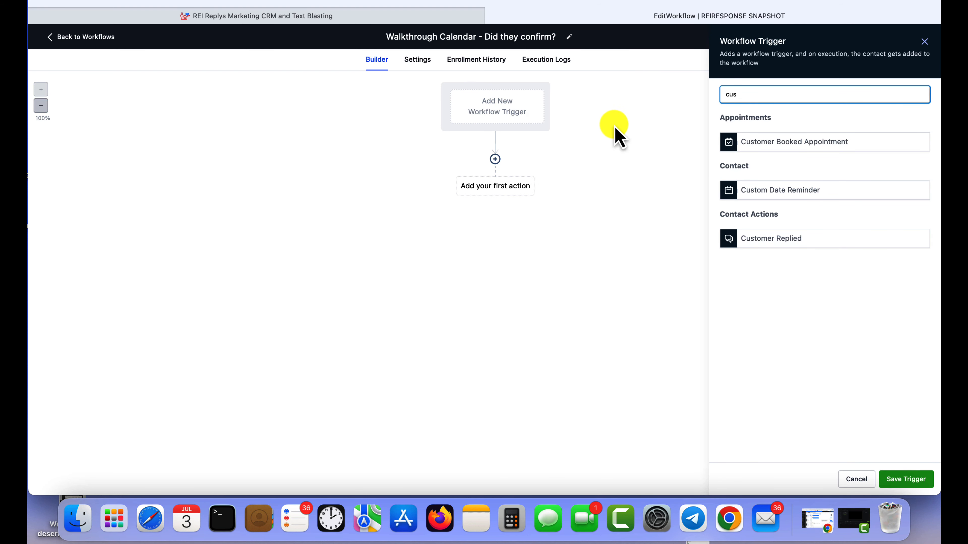
click(776, 240)
click(589, 183)
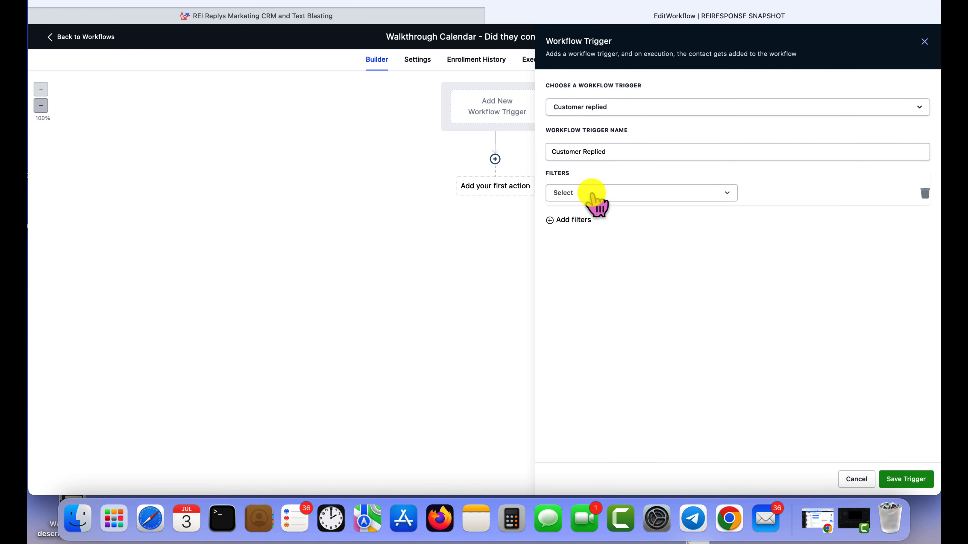
click(595, 194)
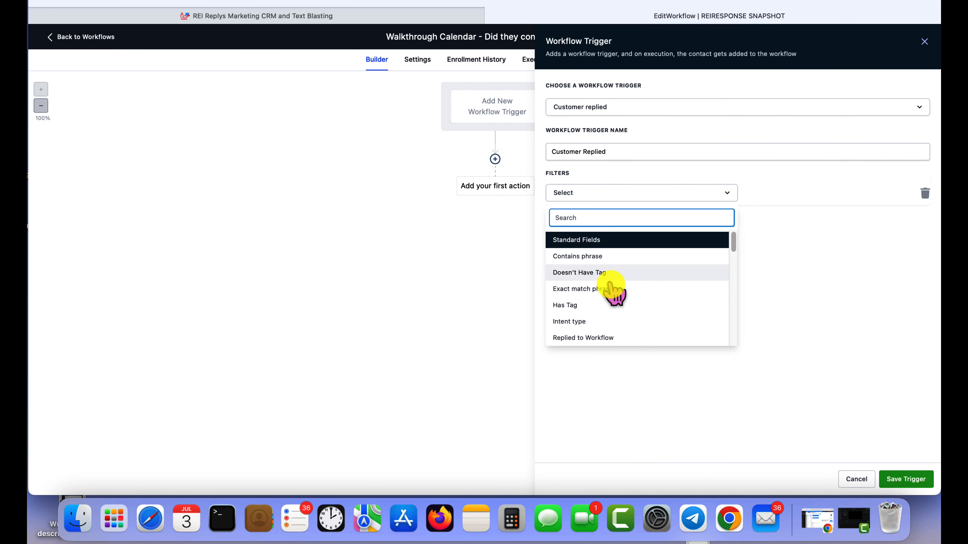
scroll(612, 283, down, 1)
click(621, 323)
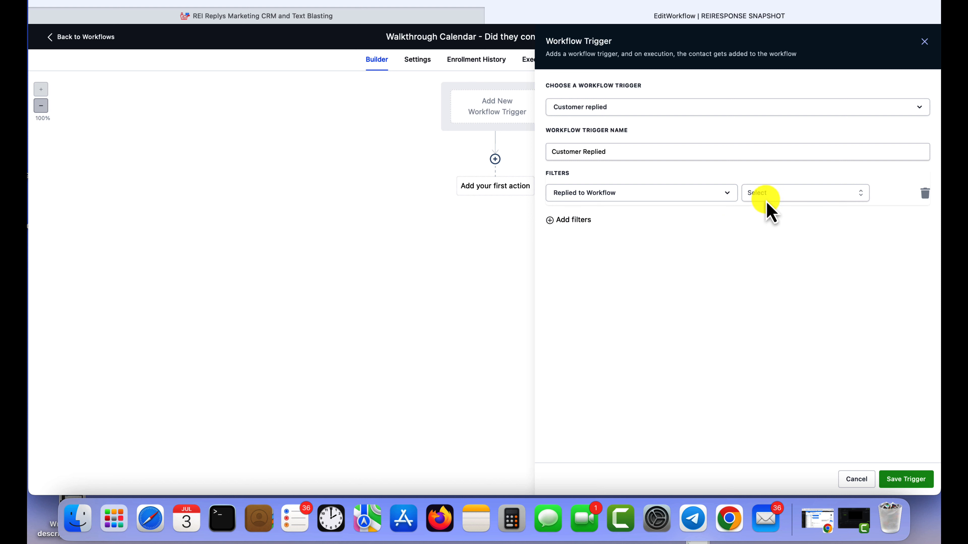
- Set the Replied to Workflow filter to Walkthrough calendar, then save the trigger and the workflow
click(770, 195)
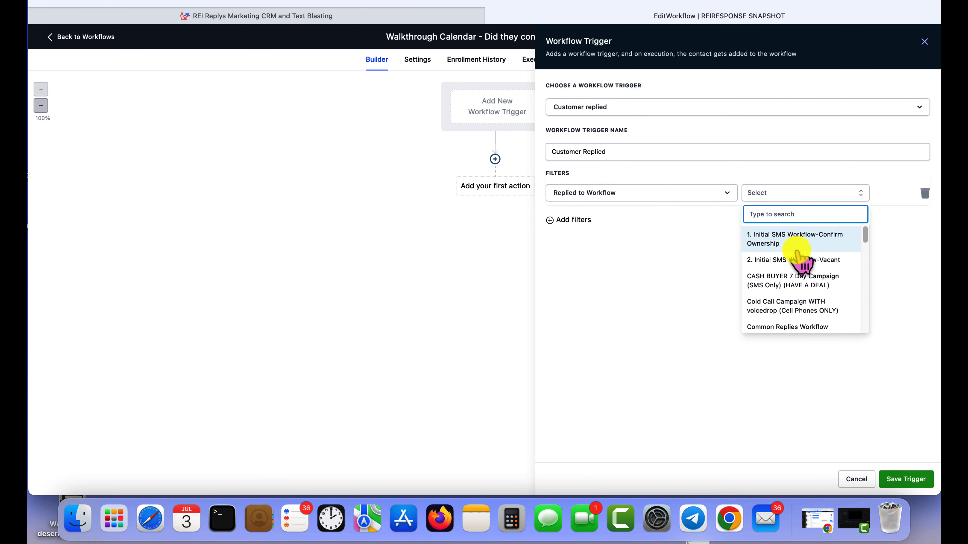
scroll(800, 259, down, 1)
text(walk)
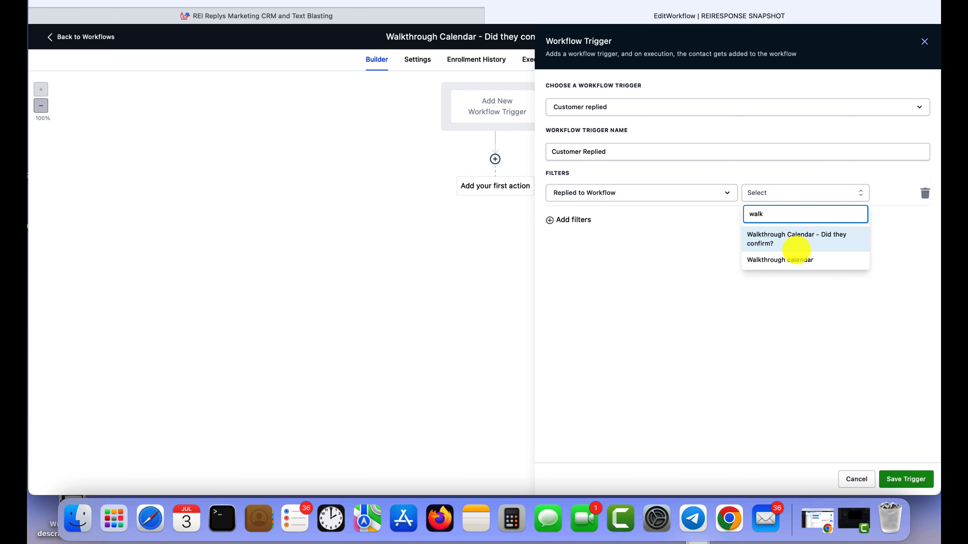
click(800, 261)
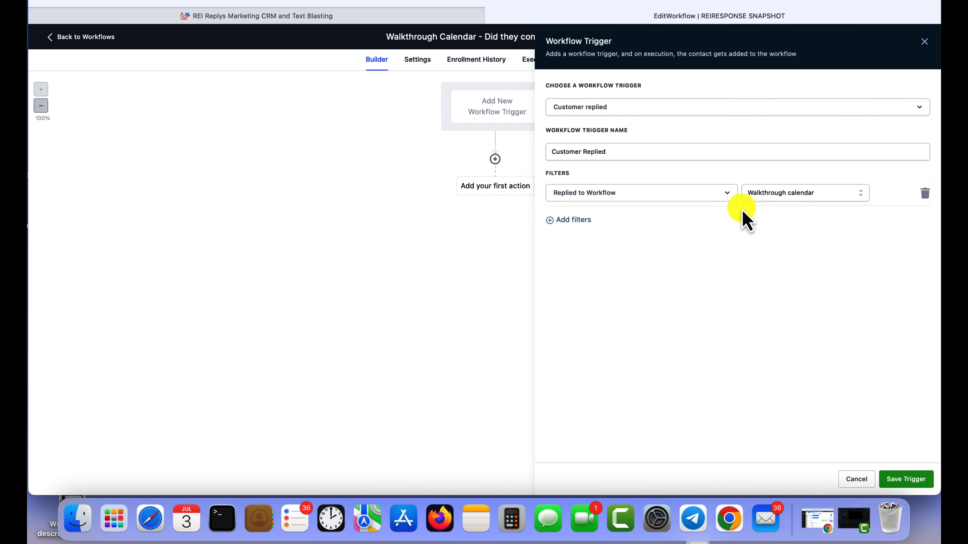
click(905, 478)
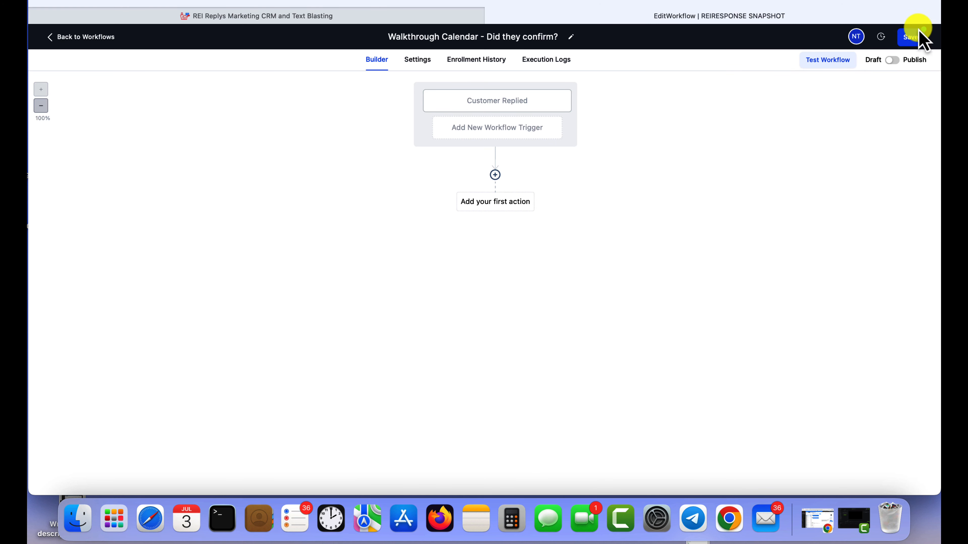
click(922, 37)
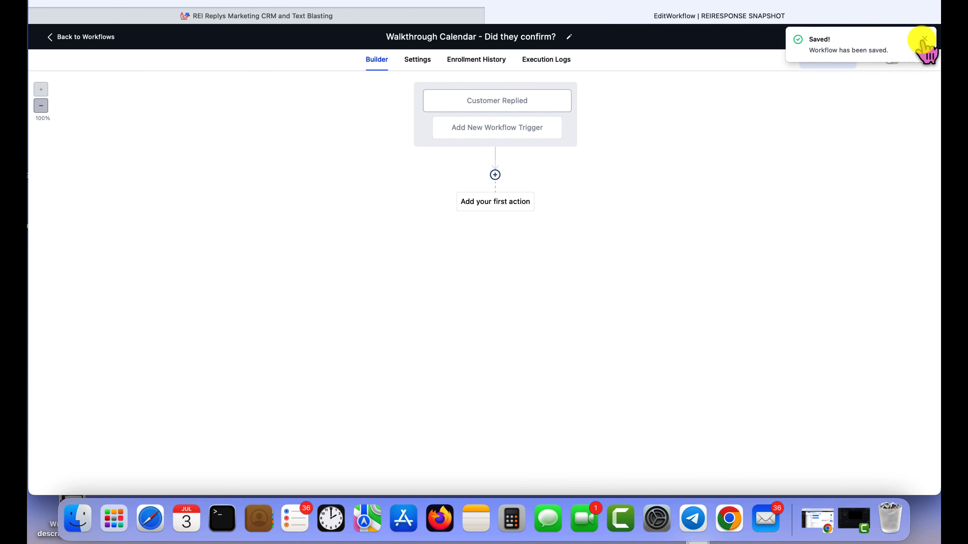
click(924, 39)
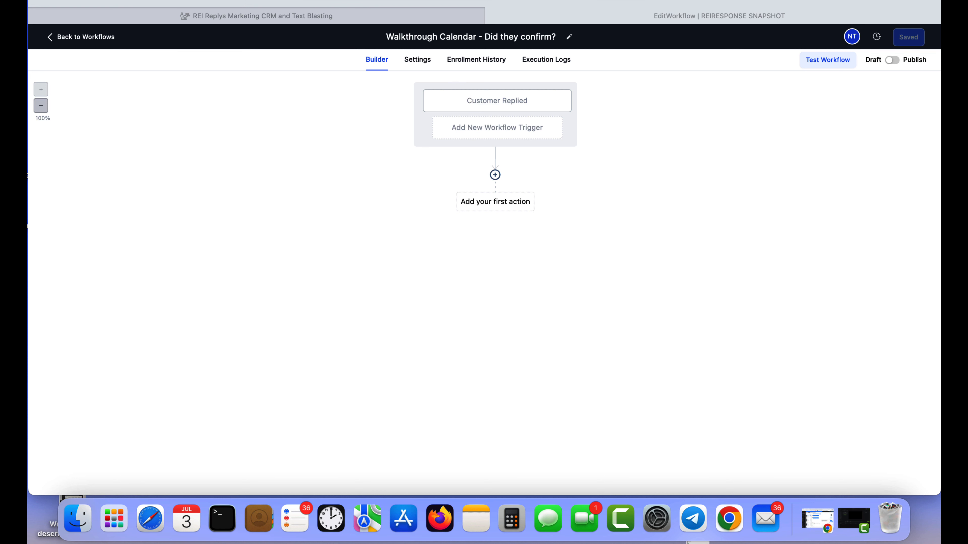
- Add an if/else condition as the first action under the Customer Replied trigger
click(508, 173)
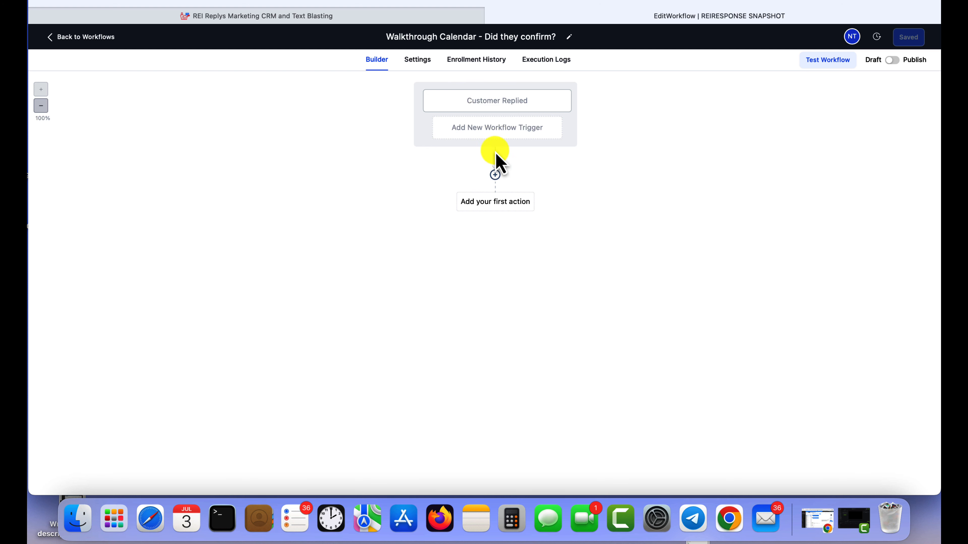
click(495, 174)
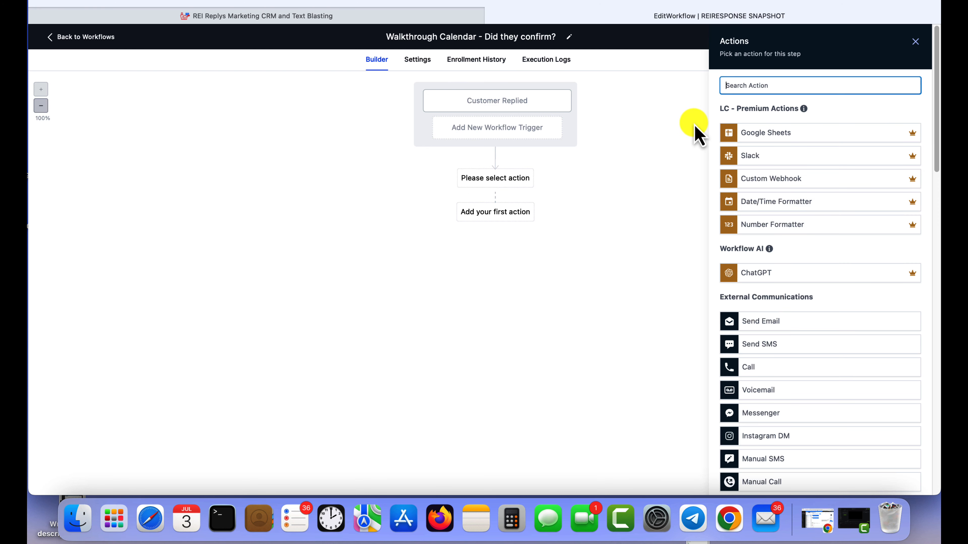
text(if)
click(758, 152)
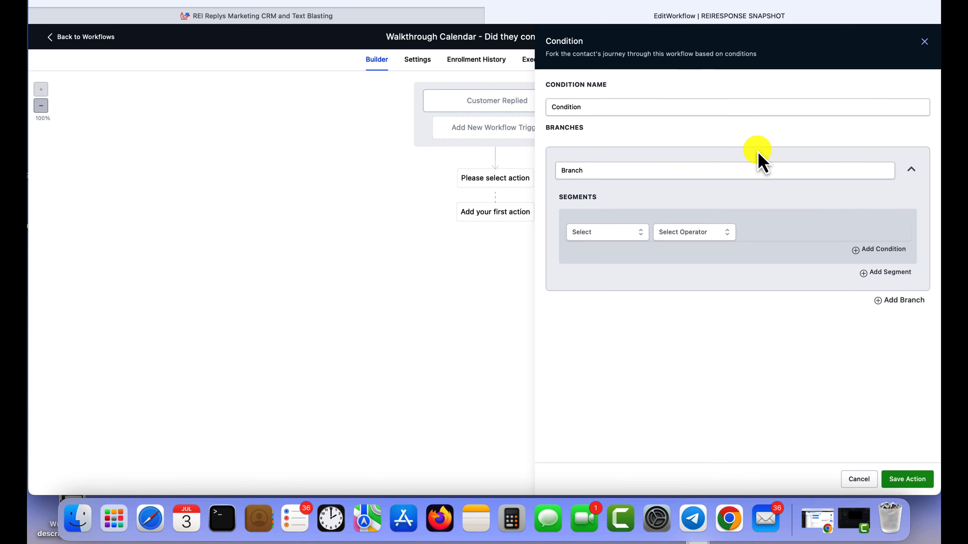
- Set the first branch's condition to Intent type Is Positive/Yes
click(637, 235)
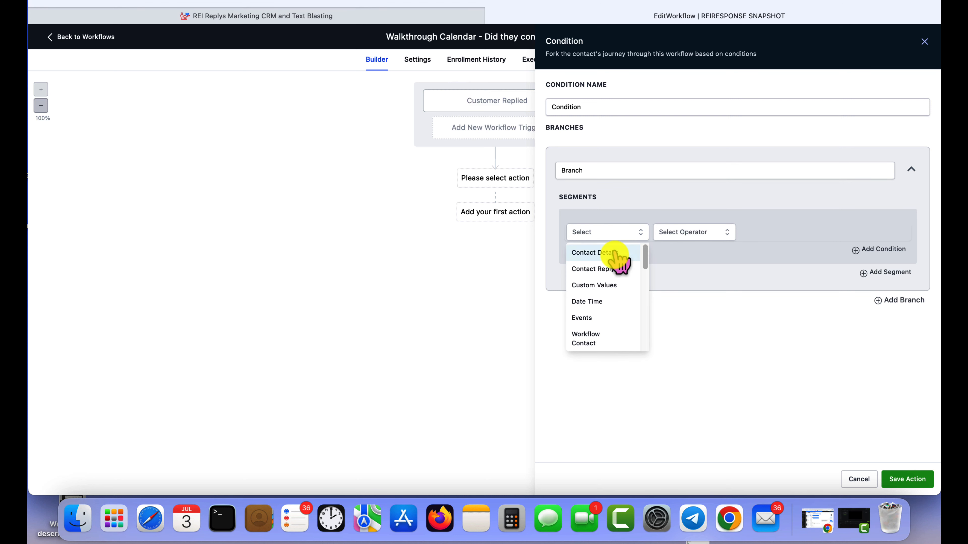
click(633, 269)
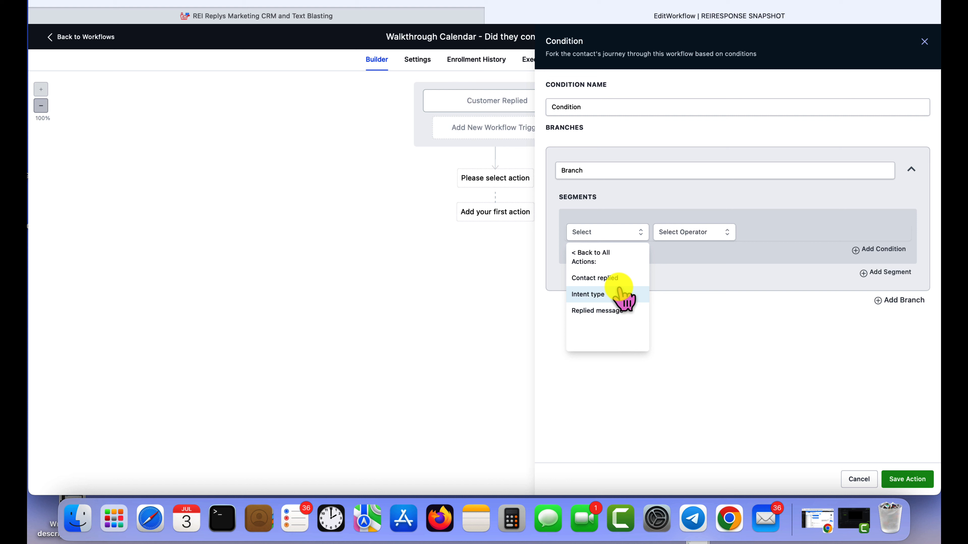
click(624, 296)
click(682, 232)
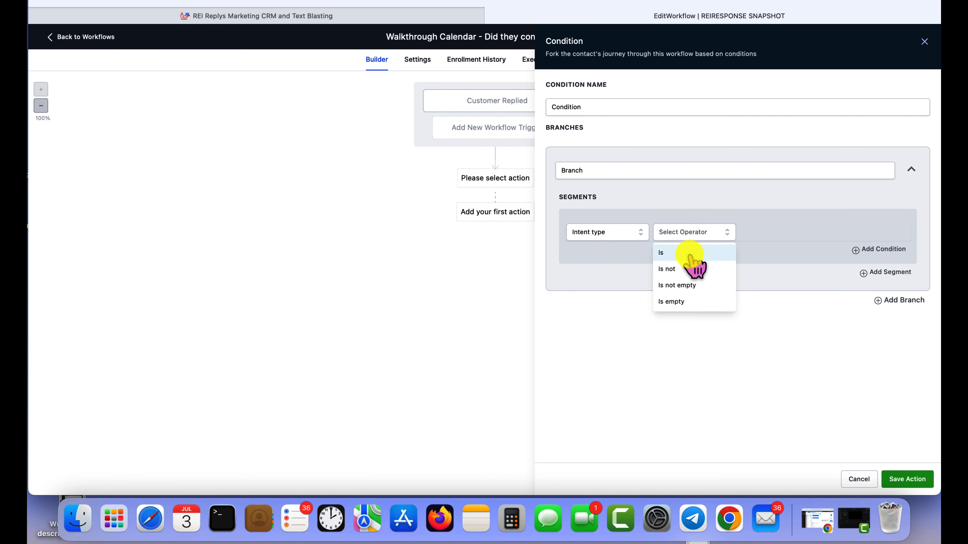
click(692, 254)
click(781, 234)
click(793, 286)
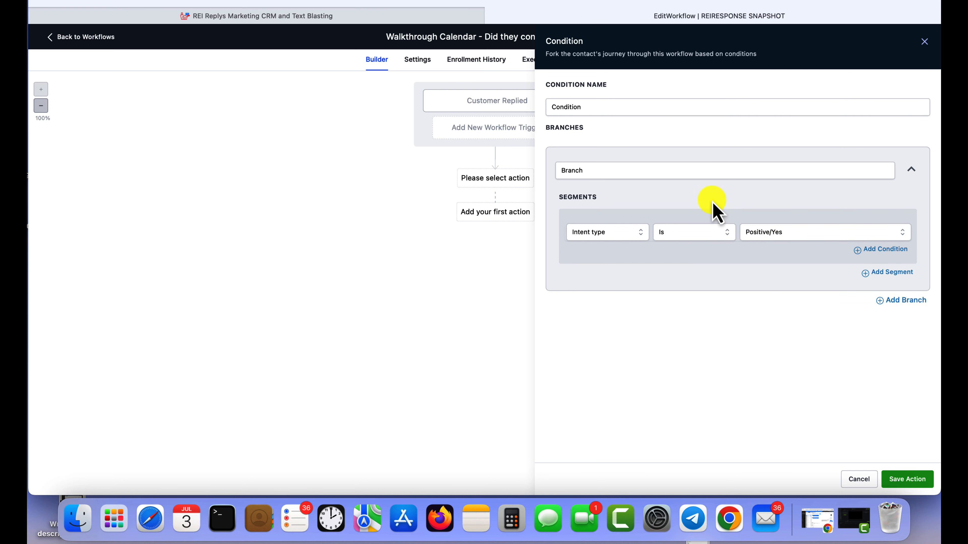
- Name the condition "DID THEY CONFIRM?" and its first branch "YES"
double_click(570, 107)
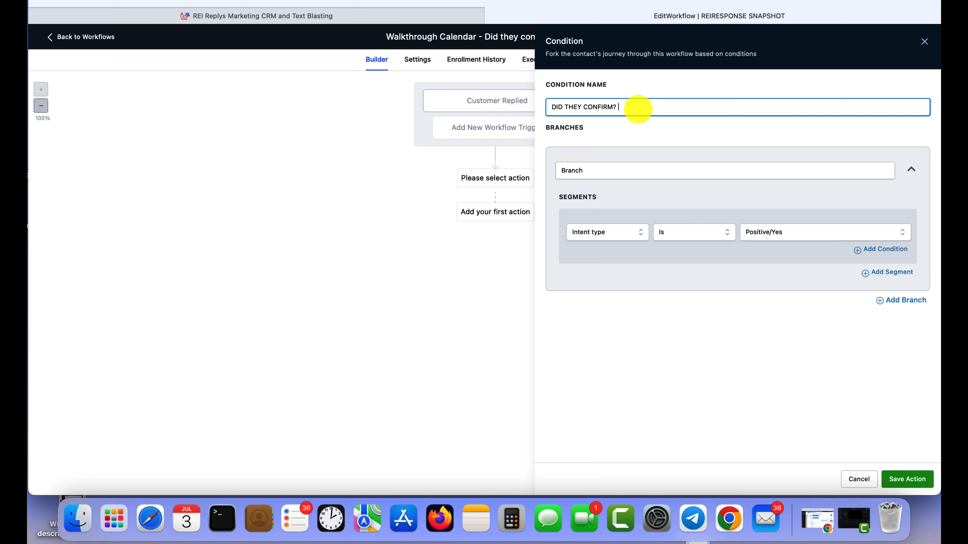
click(640, 170)
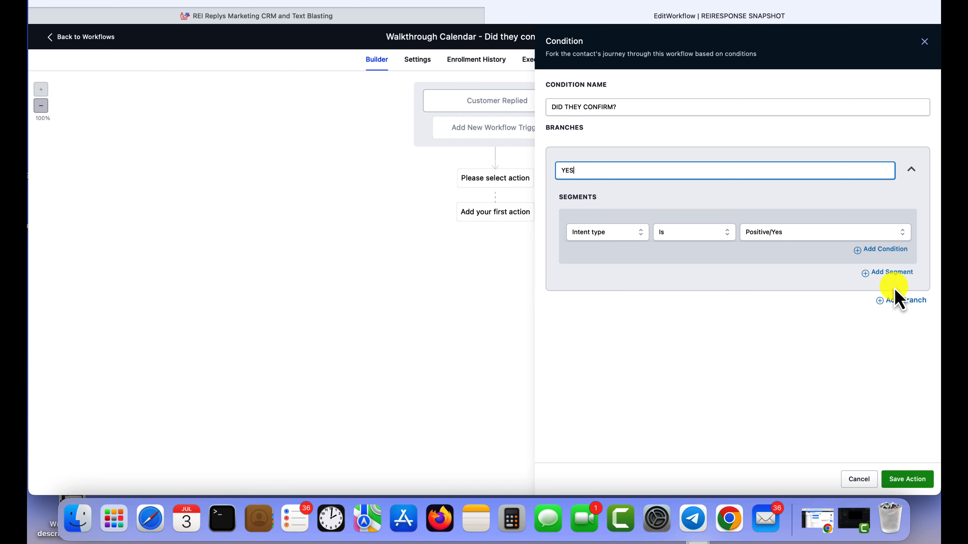
click(742, 189)
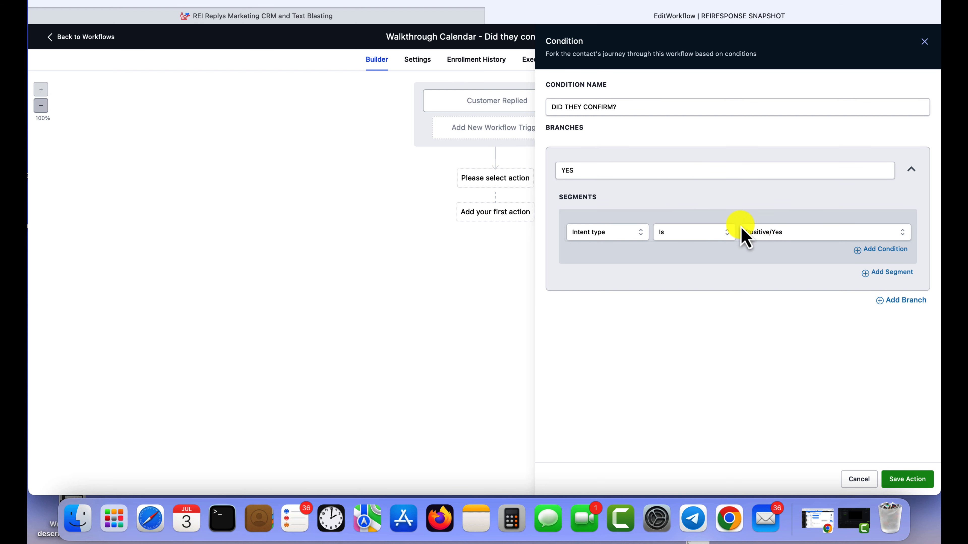
- Add a second condition to the YES branch, joined with Or and based on the Contact Reply option Replied message
click(873, 250)
click(601, 312)
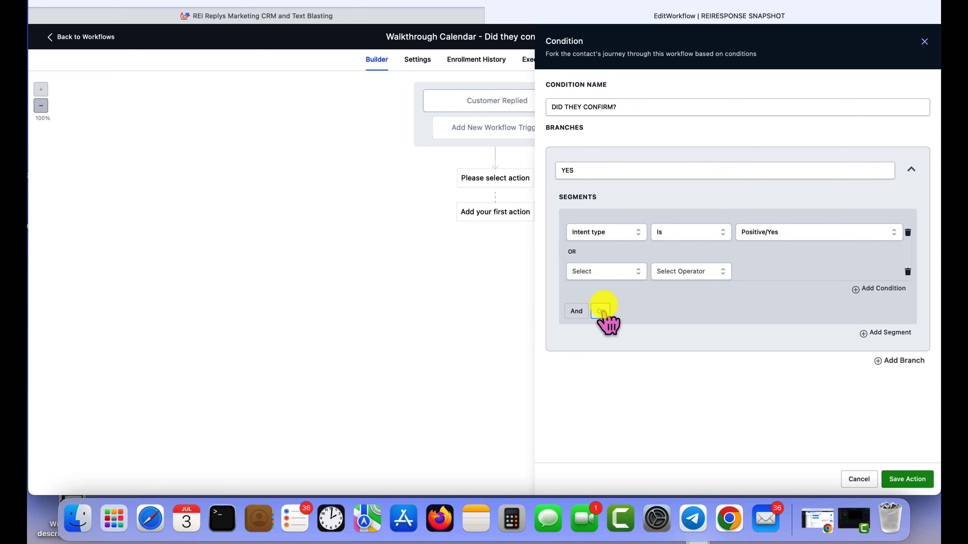
click(605, 273)
click(610, 308)
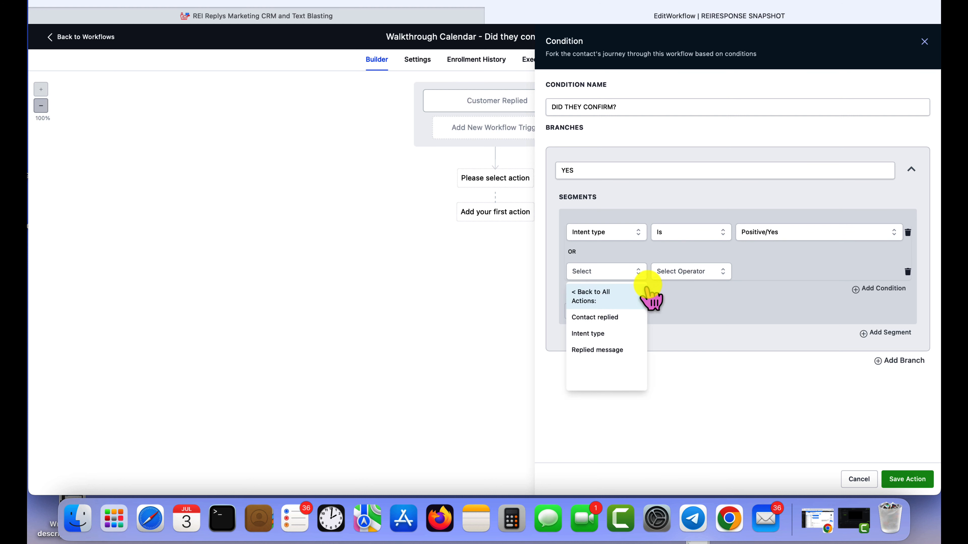
click(618, 320)
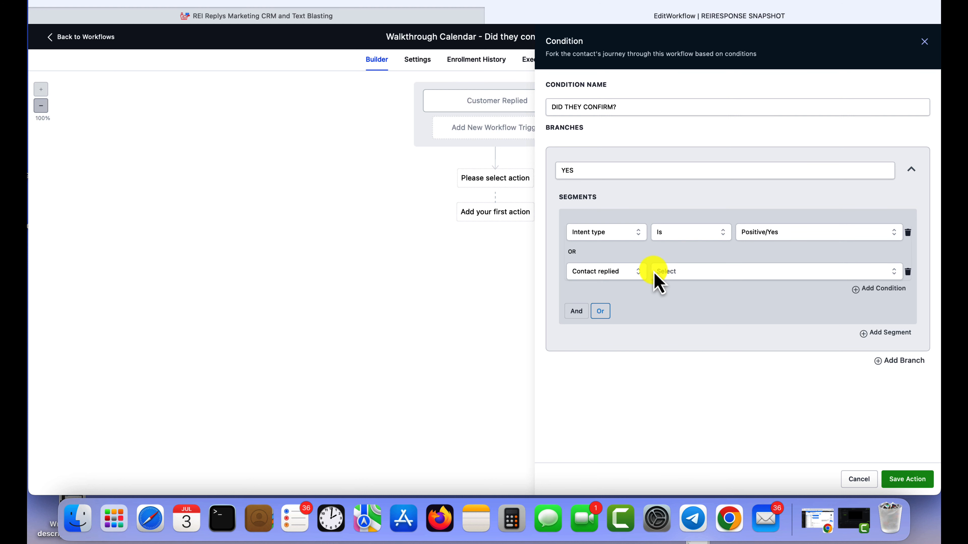
click(661, 274)
click(617, 272)
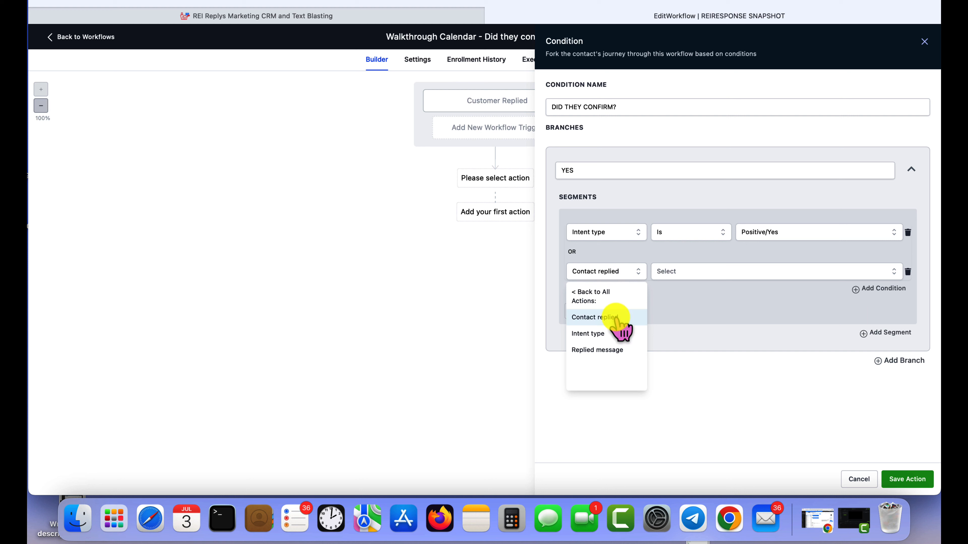
click(618, 349)
- Set the YES branch's Replied message condition to Contains "yes we are good to go"
click(682, 273)
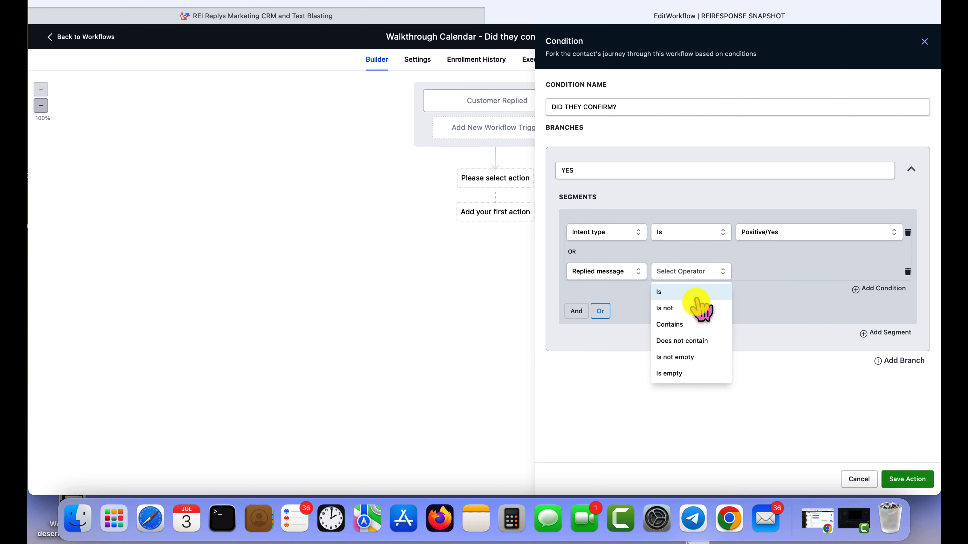
click(663, 322)
click(787, 274)
text(YES)
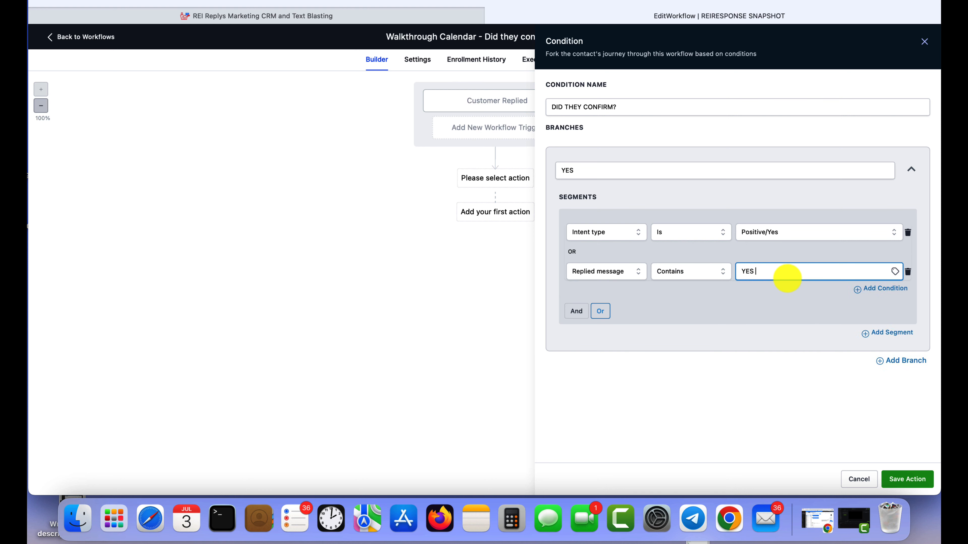
key(BackSpace)
key(BackSpace)
text(yes we are good to go)
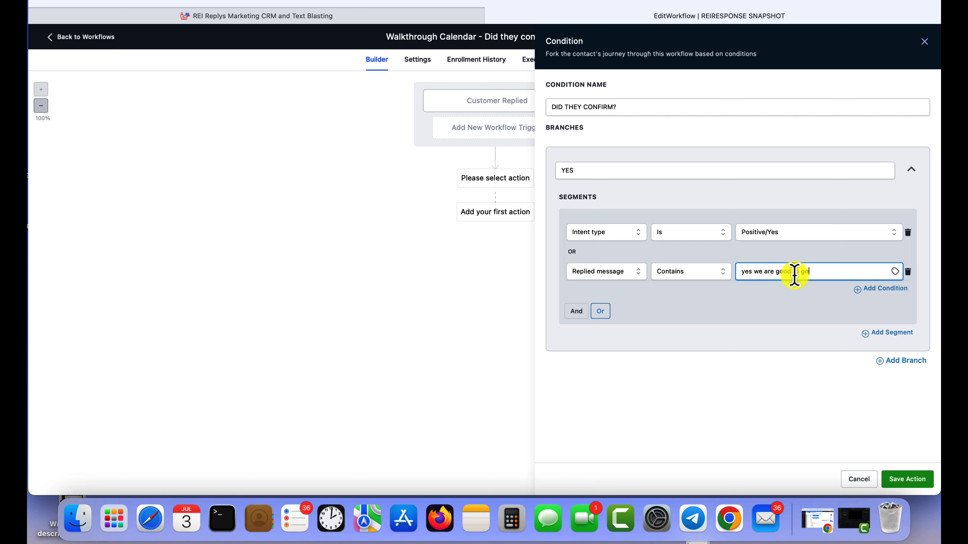
- Add a third Or condition to the YES branch: Replied message Contains "yes"
click(882, 302)
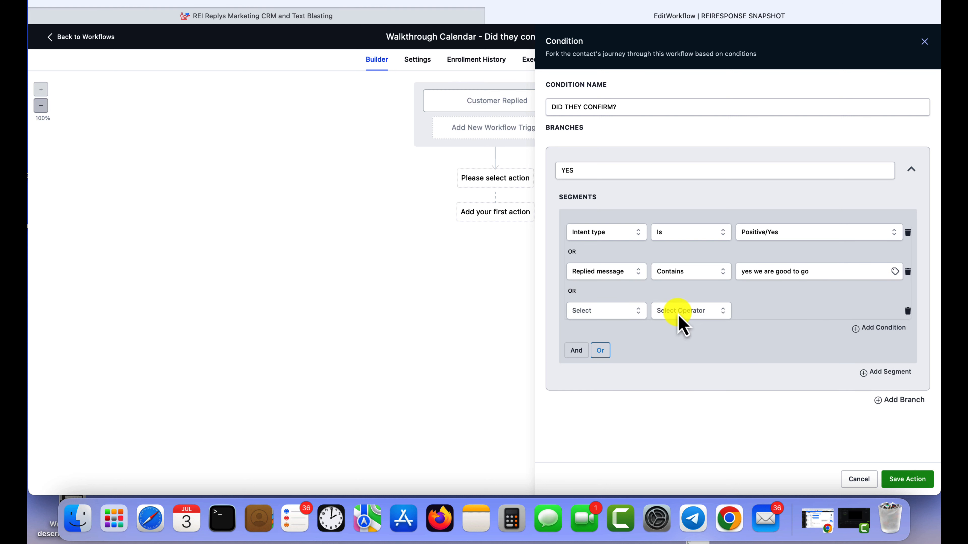
click(618, 313)
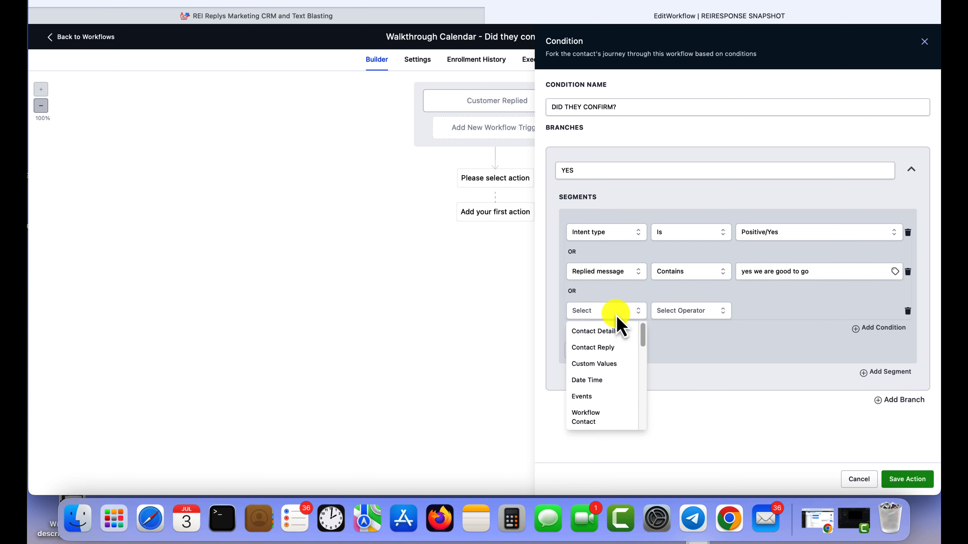
click(623, 353)
click(612, 389)
click(701, 314)
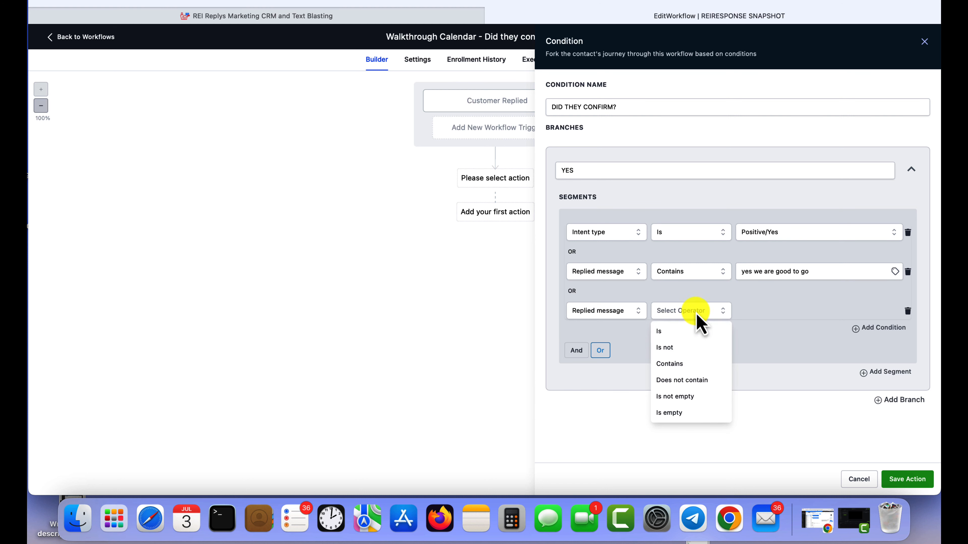
click(688, 365)
click(793, 313)
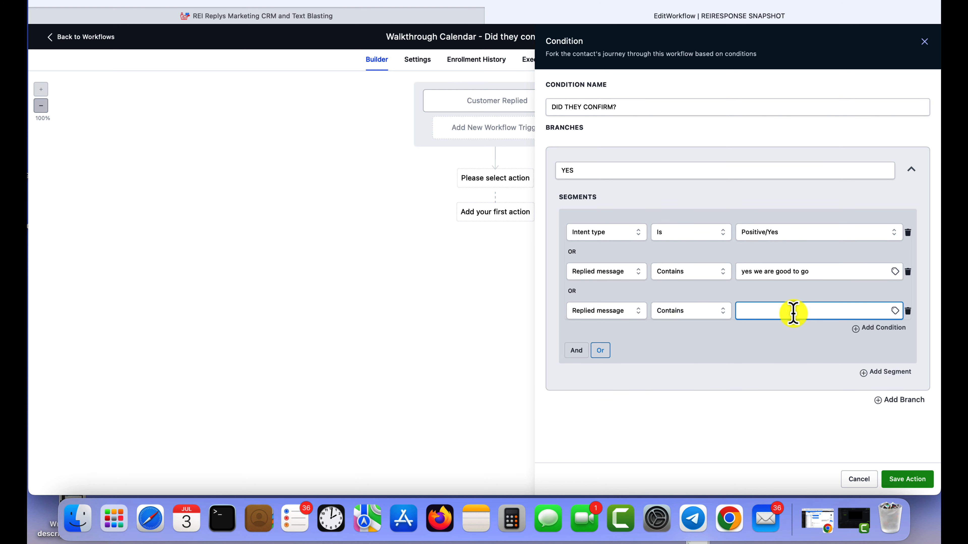
text(yes)
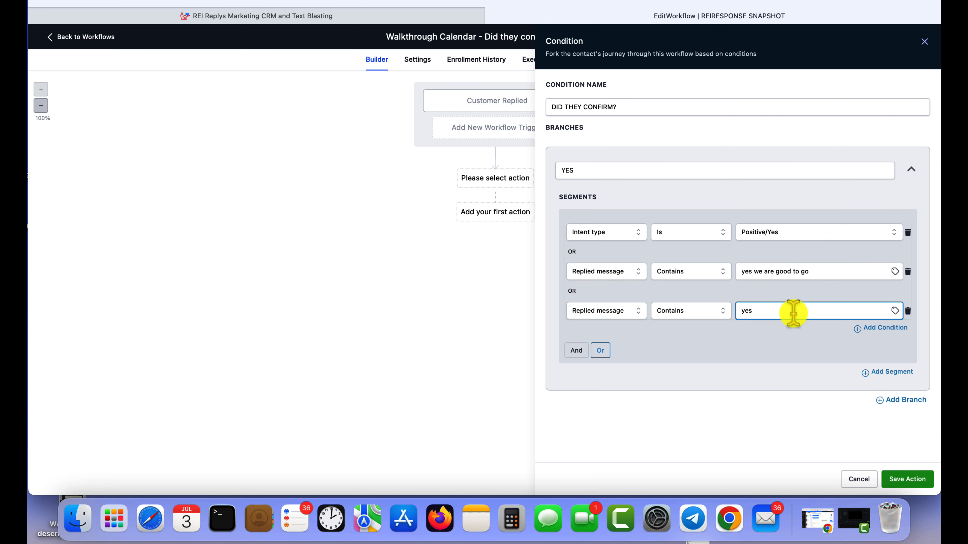
- Add a second branch to the condition and name it "NO- RESCHEDULE NEED"
click(894, 400)
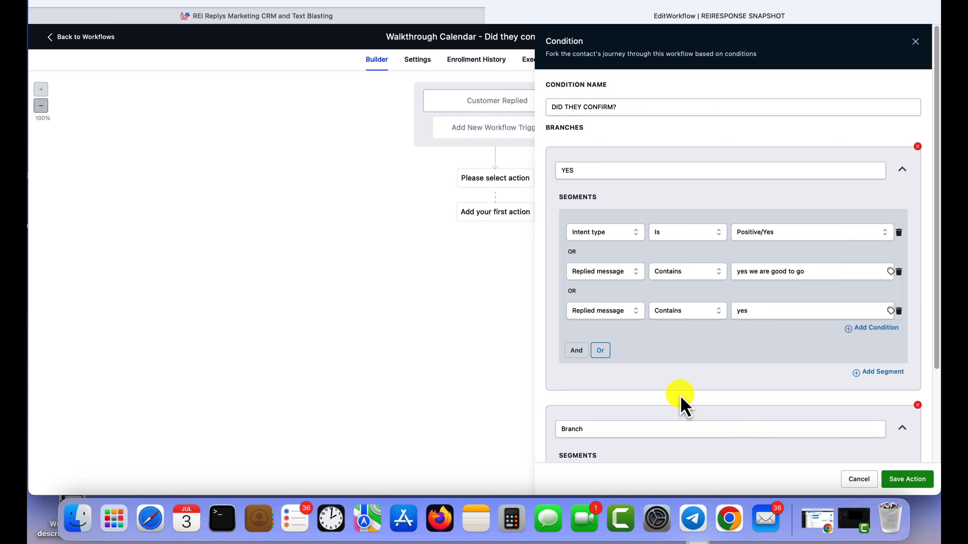
scroll(681, 398, down, 3)
drag(598, 335, 545, 336)
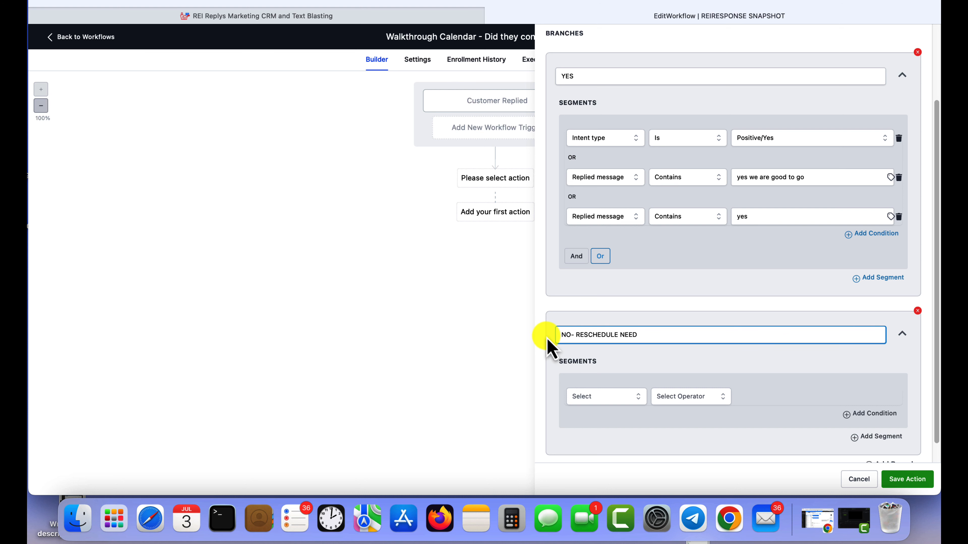
- Set the NO- RESCHEDULE NEED branch's condition to Intent type Is Negative/No
scroll(653, 324, down, 1)
click(620, 375)
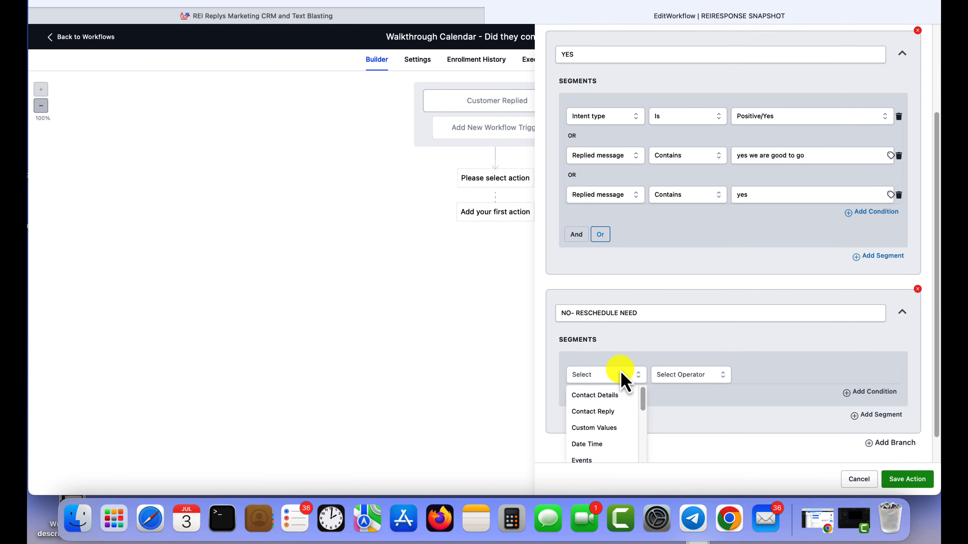
click(611, 410)
click(614, 420)
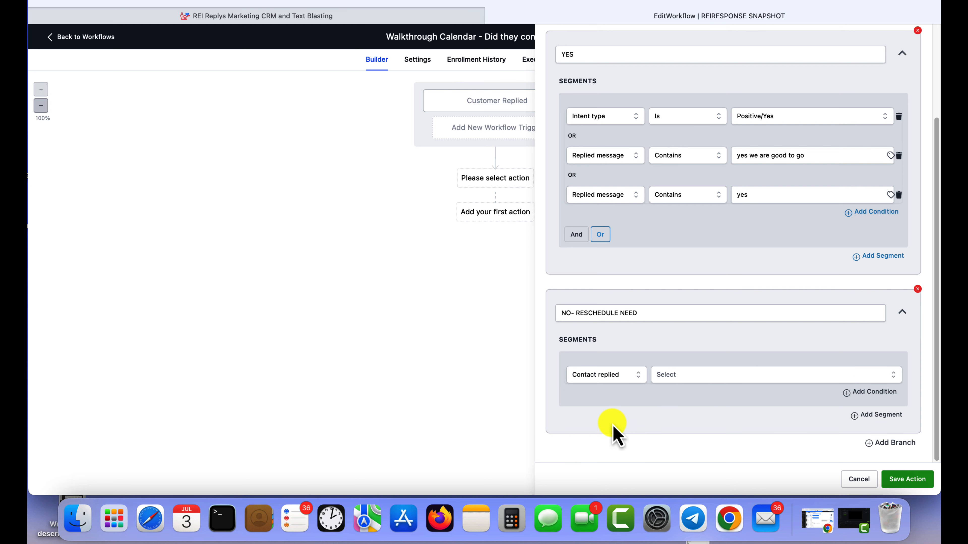
click(667, 375)
click(609, 375)
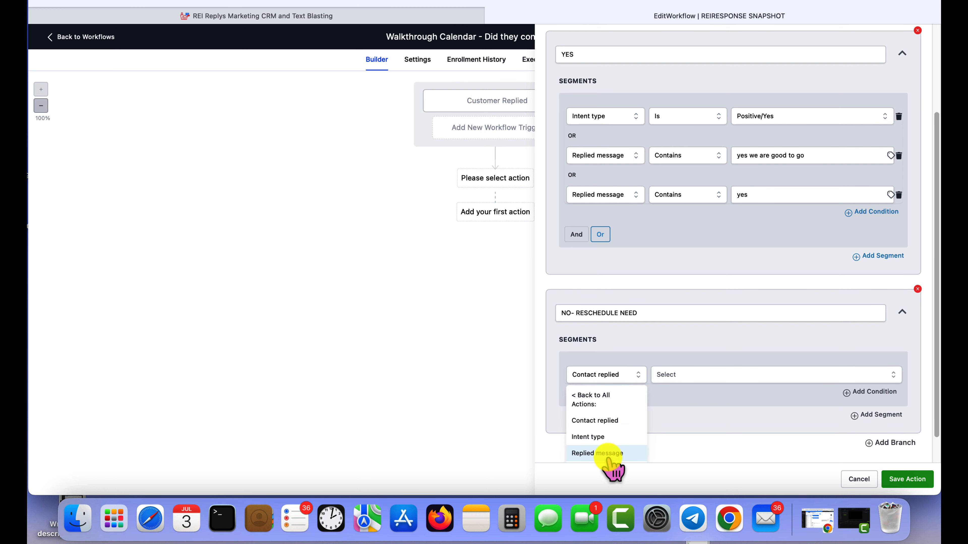
click(595, 437)
click(686, 376)
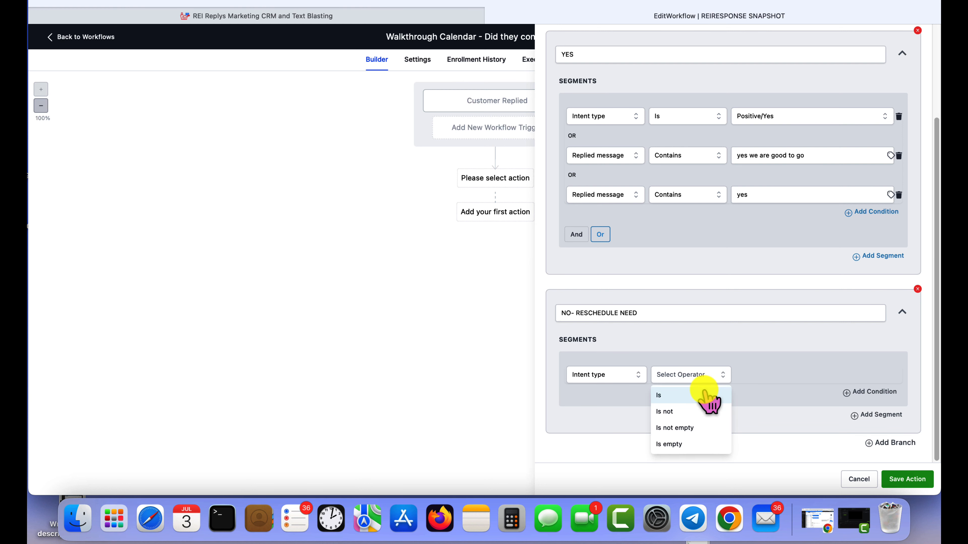
click(670, 397)
click(768, 375)
click(782, 416)
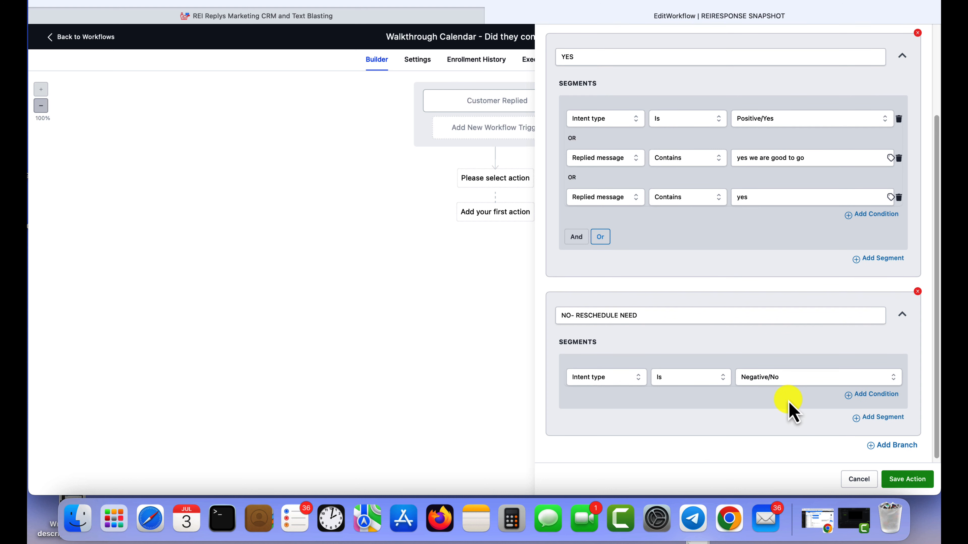
- Add a second condition to the NO- RESCHEDULE NEED branch, joined with Or and based on Replied message
click(871, 392)
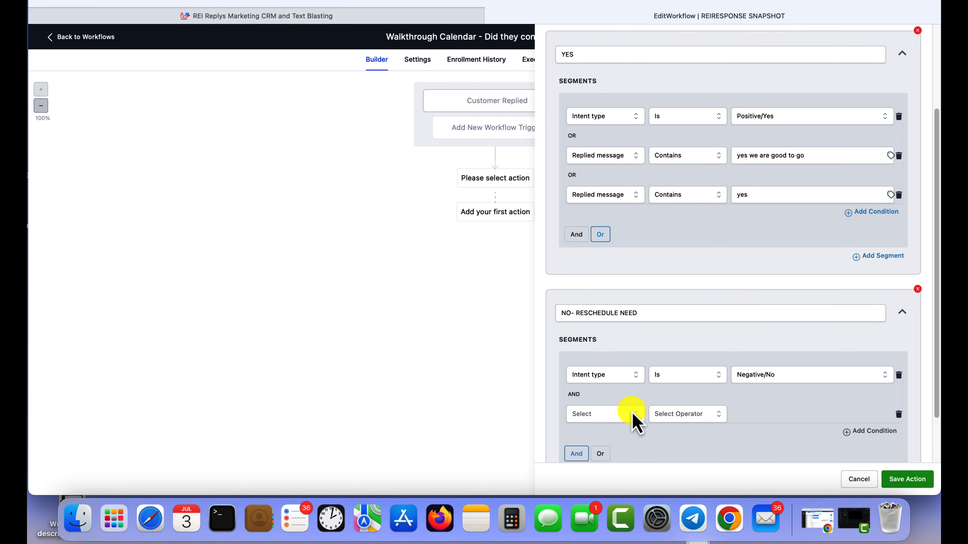
click(601, 453)
click(606, 419)
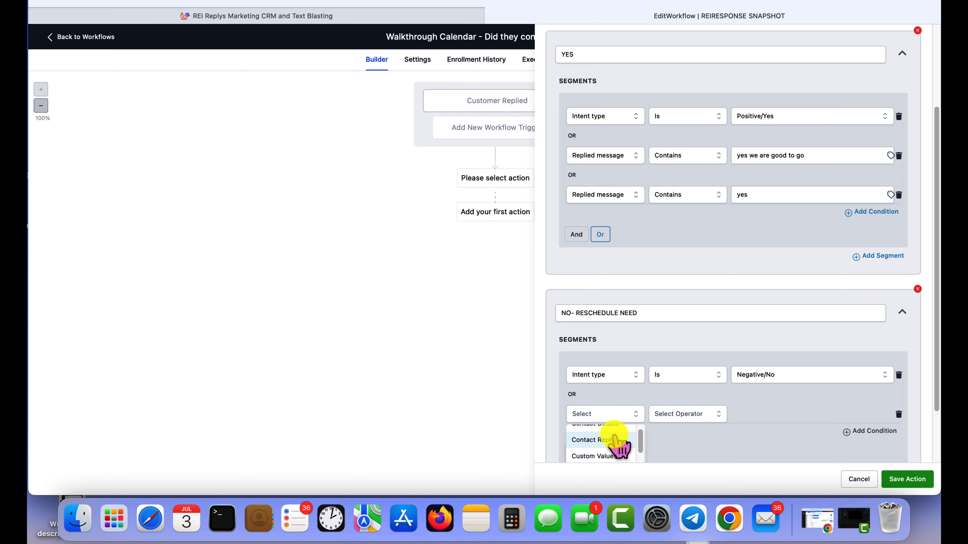
click(610, 438)
scroll(628, 438, down, 3)
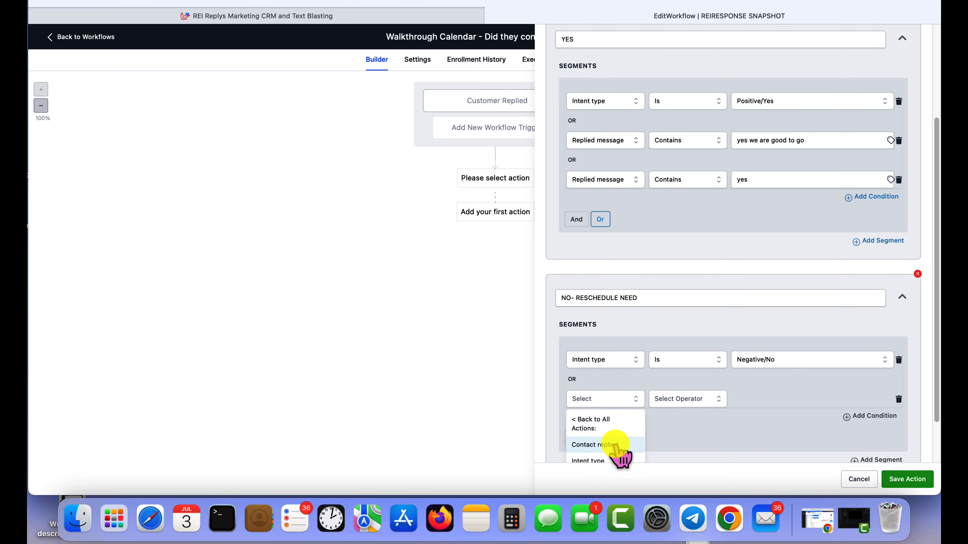
click(624, 421)
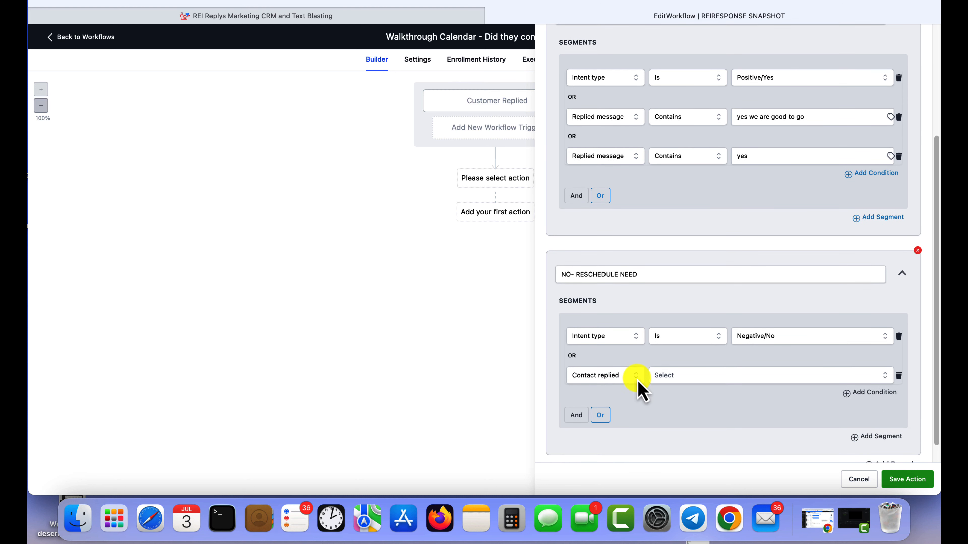
click(634, 379)
scroll(634, 435, down, 1)
click(627, 439)
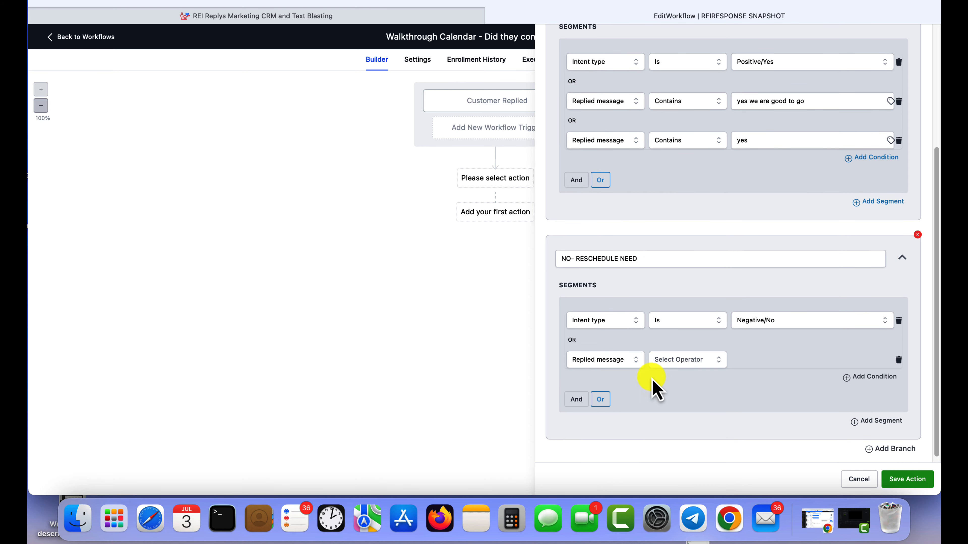
- Set the NO- RESCHEDULE NEED branch's Replied message condition to Is "sorry no"
click(665, 364)
click(663, 381)
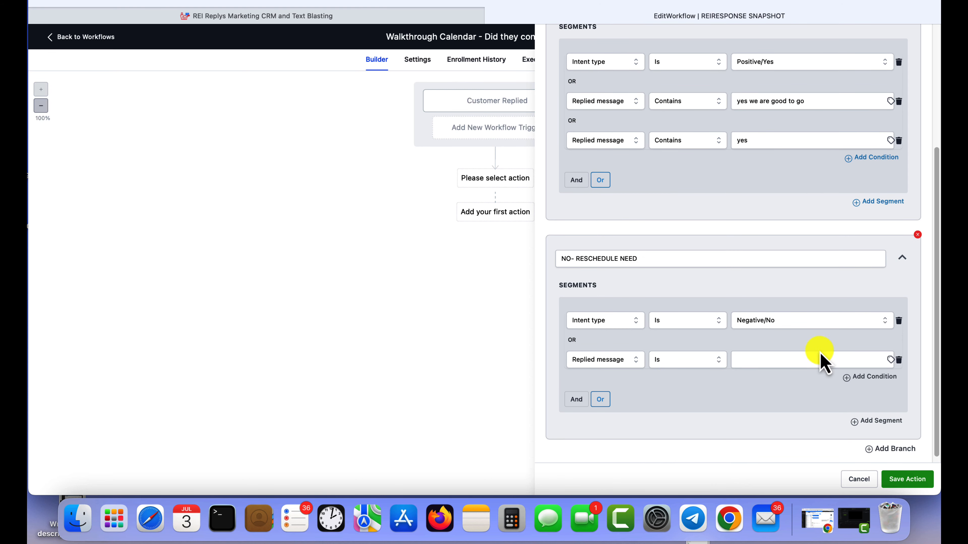
click(789, 355)
text(sorry no)
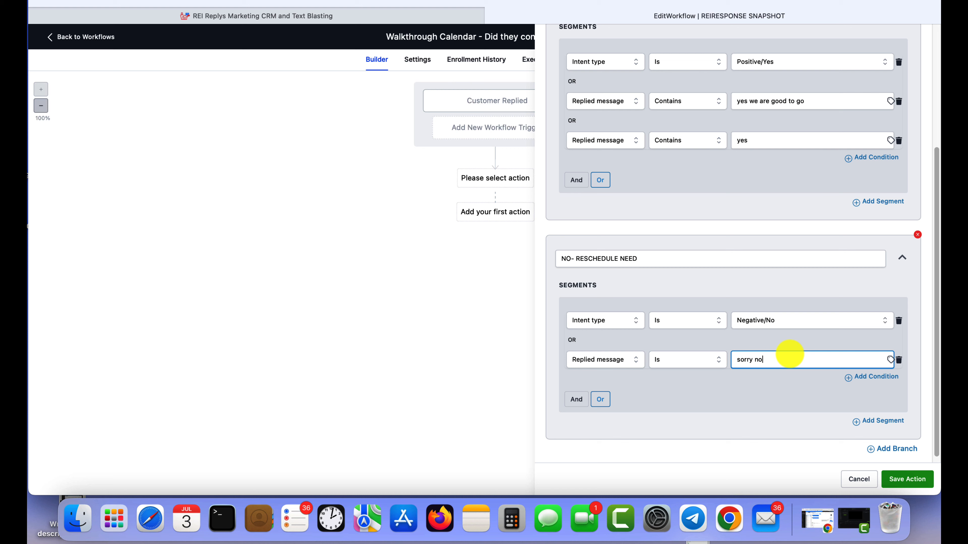
- Add a third Or condition to the NO- RESCHEDULE NEED branch: Replied message Contains "no"
click(873, 377)
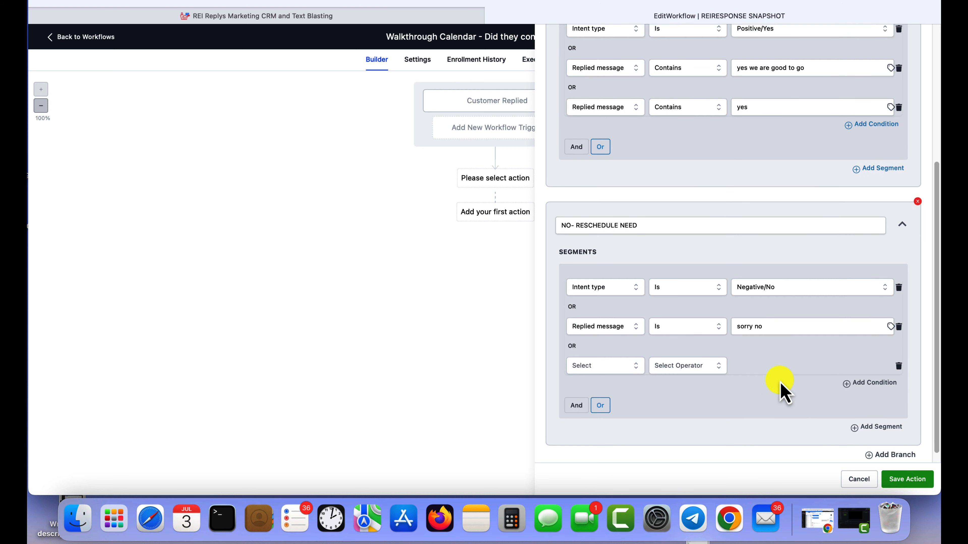
click(609, 366)
click(612, 401)
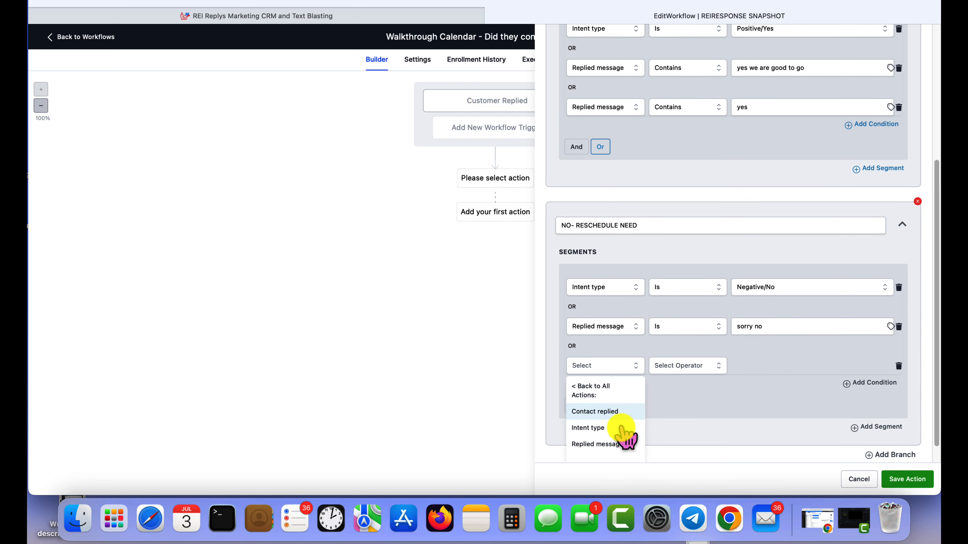
click(625, 438)
click(679, 359)
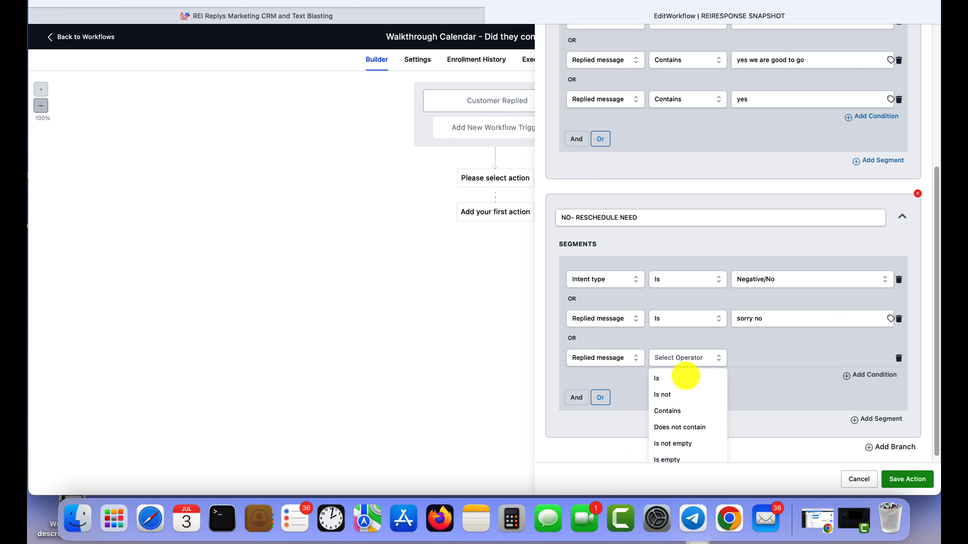
click(686, 409)
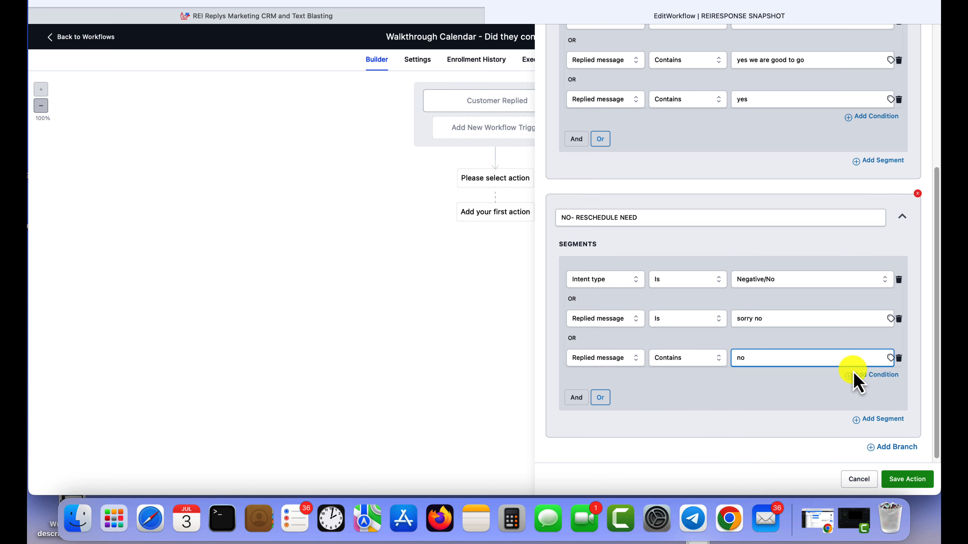
click(790, 388)
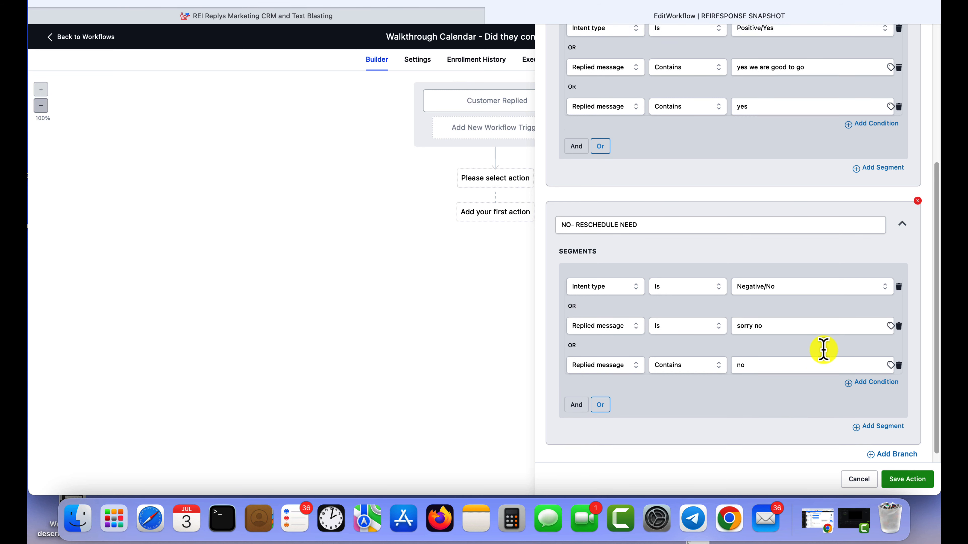
- Save the DID THEY CONFIRM? condition action and save the workflow
scroll(819, 343, up, 3)
scroll(817, 338, down, 3)
click(911, 480)
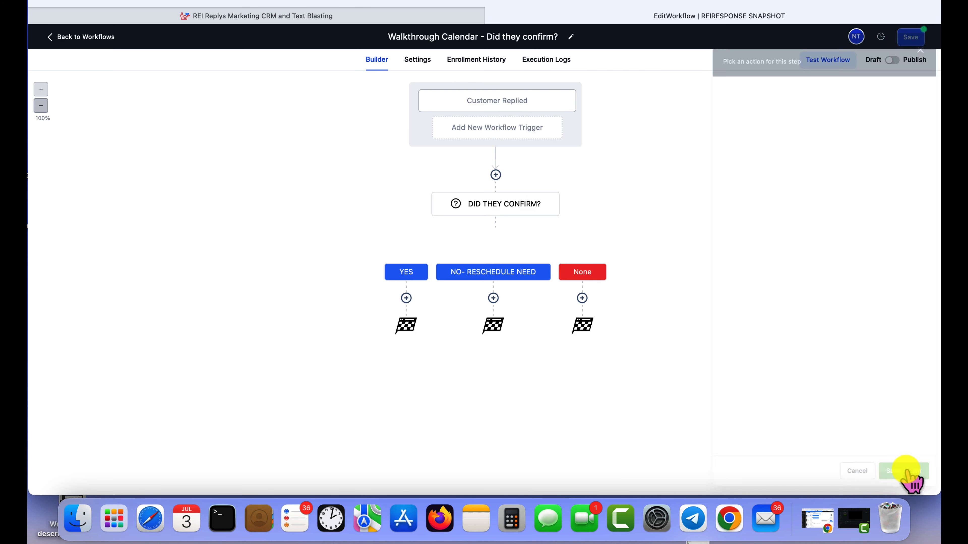
click(909, 37)
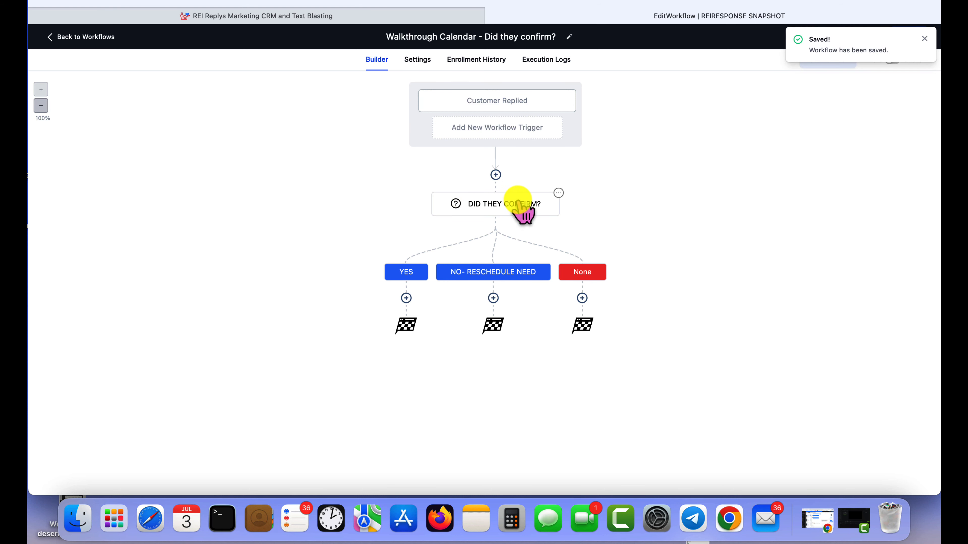
- Add an Internal Notification action under the YES branch with SMS as the notification type
click(405, 298)
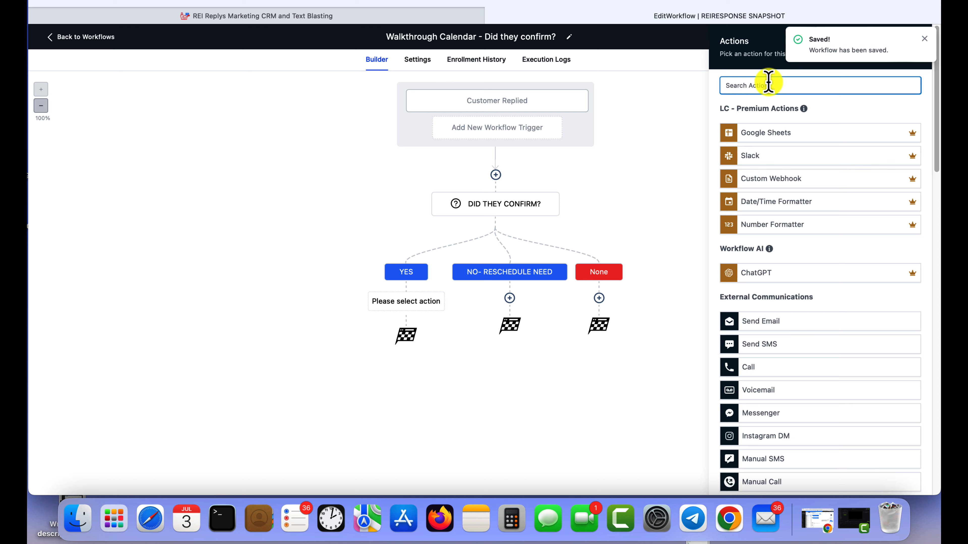
text(int)
click(774, 126)
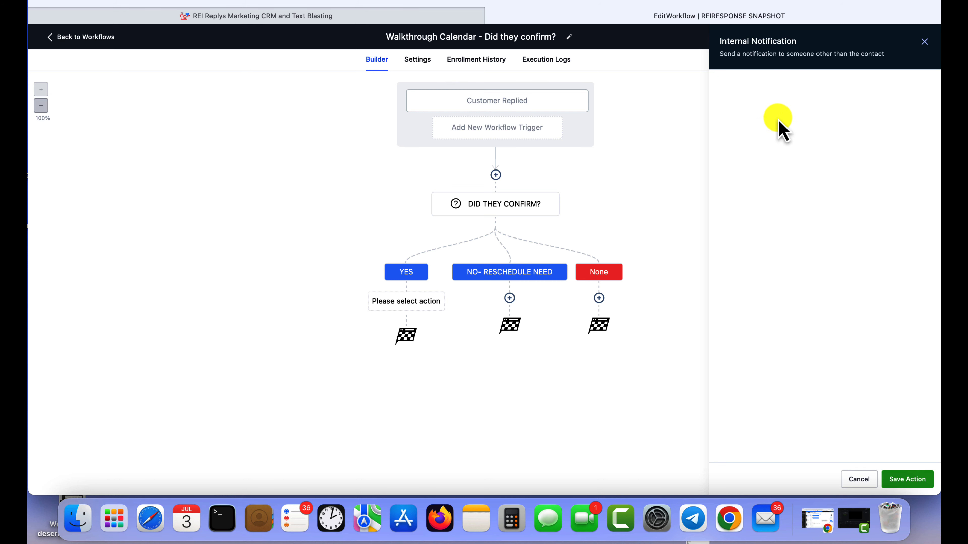
click(771, 145)
click(751, 197)
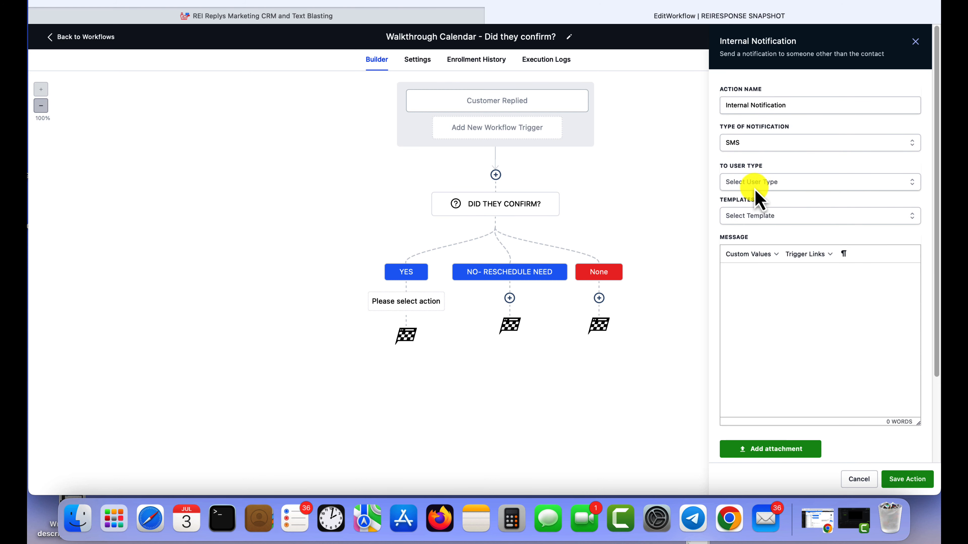
- Send the internal notification to a Custom Number and enter the recipient's phone number
click(755, 186)
click(739, 237)
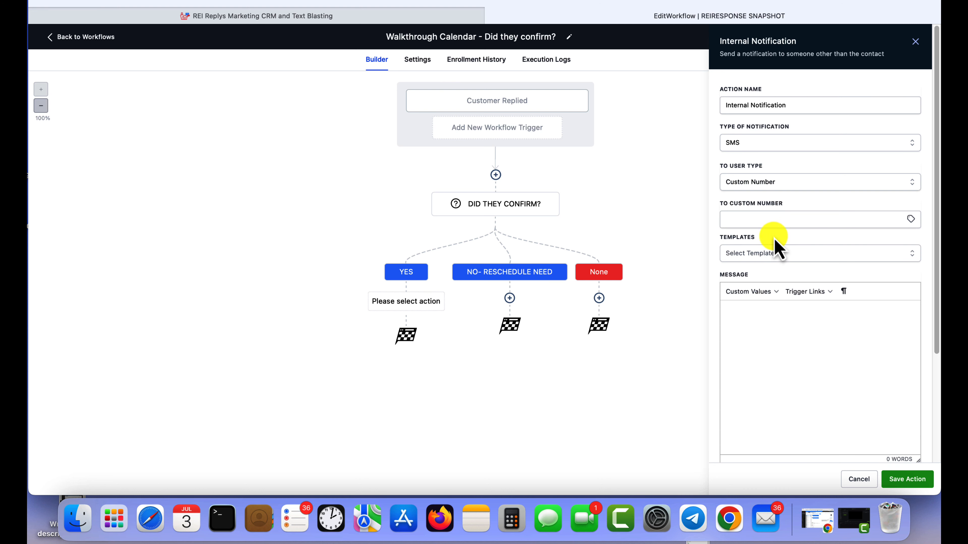
click(780, 212)
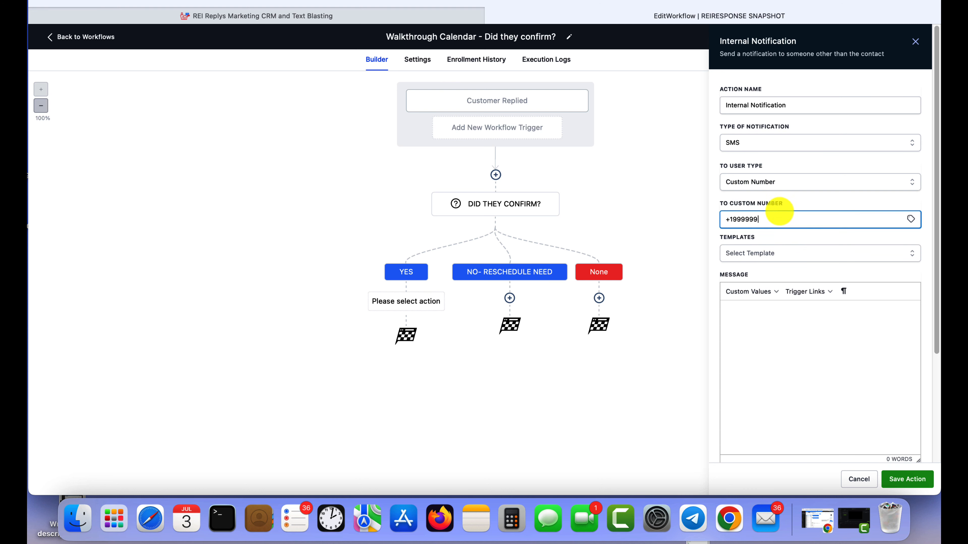
- Write the notification "Walkthrough Confirmed:" with contact name, full address, phone and appointment start time, ending "*agent confirmed they will be at the walkthrough*", and save it
click(766, 336)
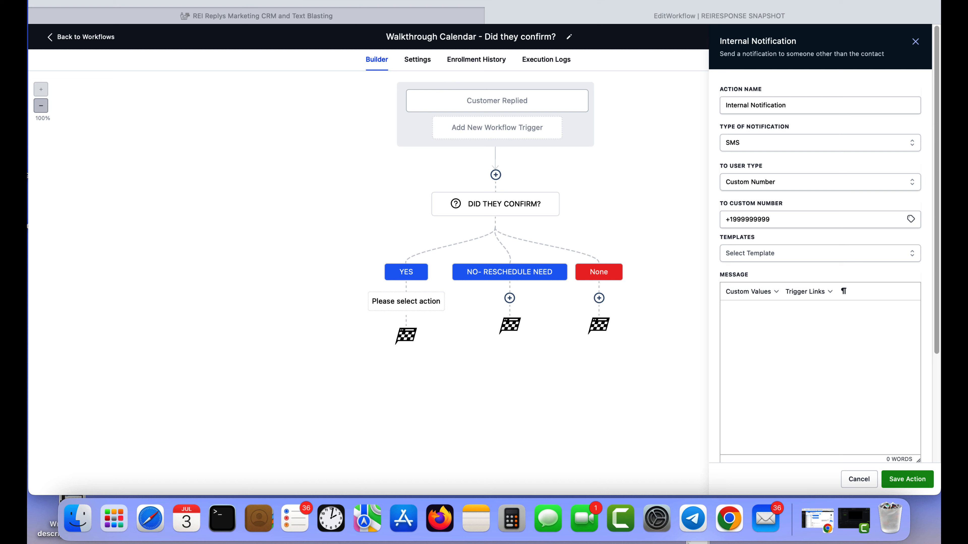
click(774, 320)
text(Walkthrough Confirmed: {{contact.name}} {{contact.full_address}} {{contact.phone}}  Walkthrough Date: {{appointment.start_time}}  *seller confirmed they will be at the walkthrough*)
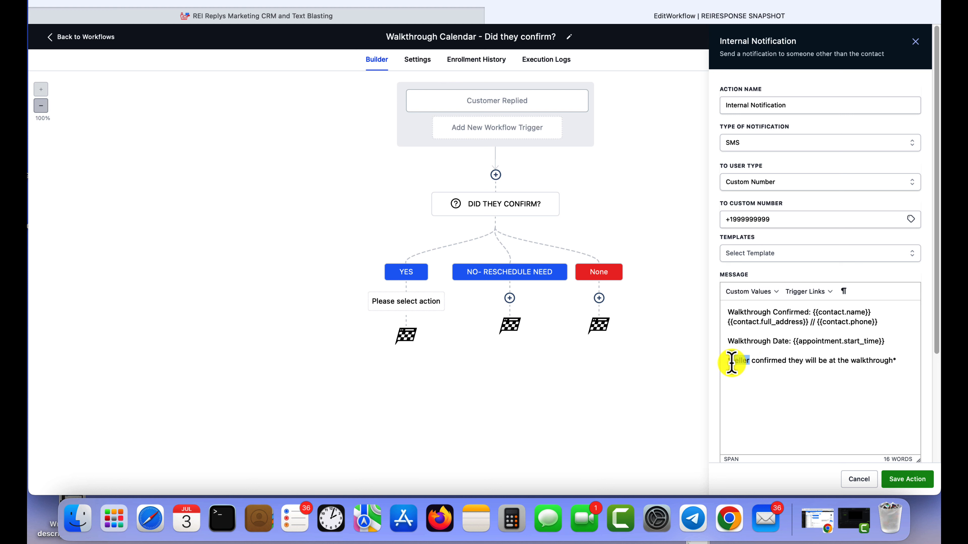
text(agent)
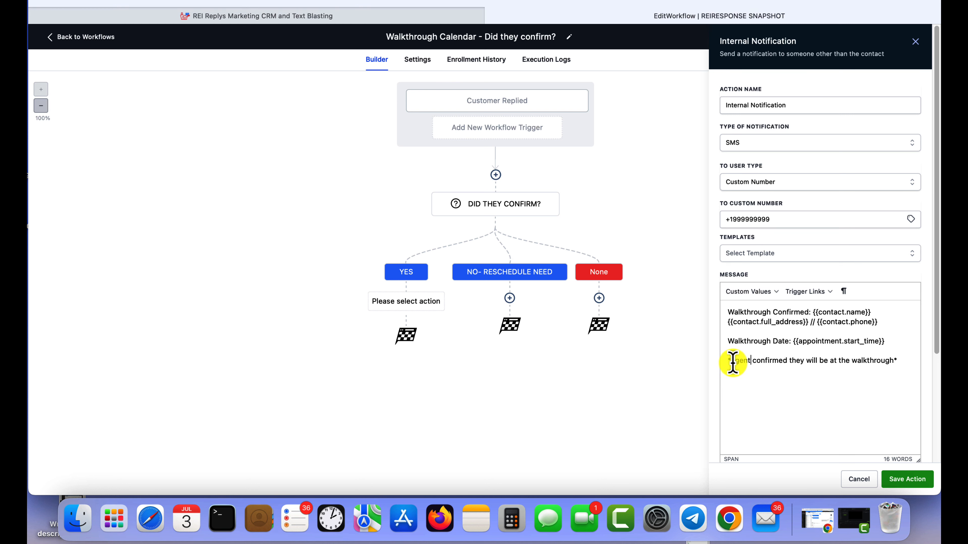
click(917, 479)
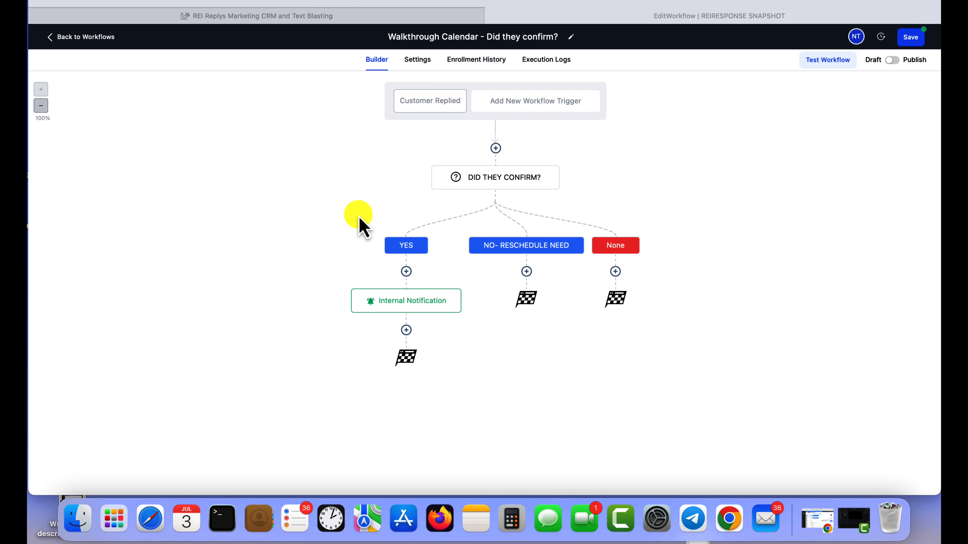
- Add an SMS action after the YES branch's Internal Notification with the message "Great! Thank you" and save the action
click(438, 305)
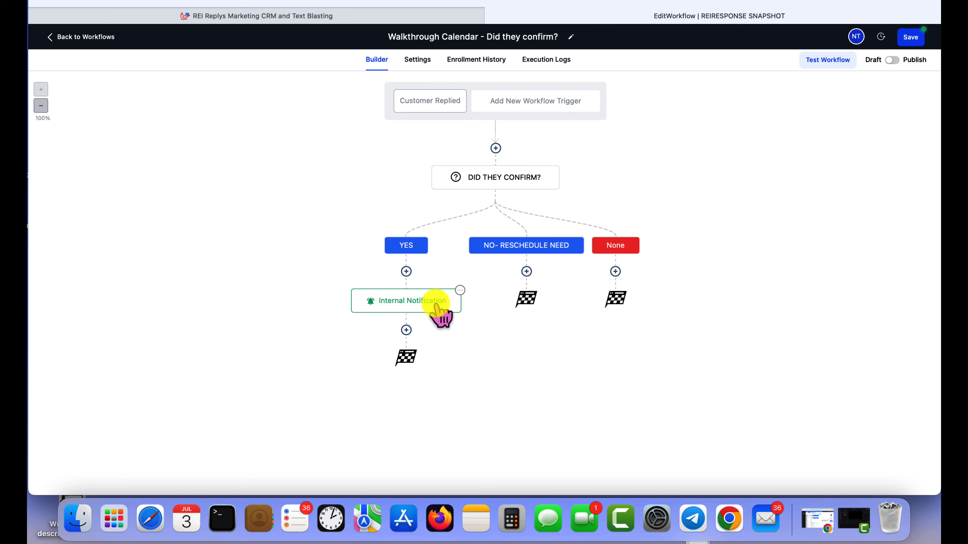
click(407, 330)
click(779, 342)
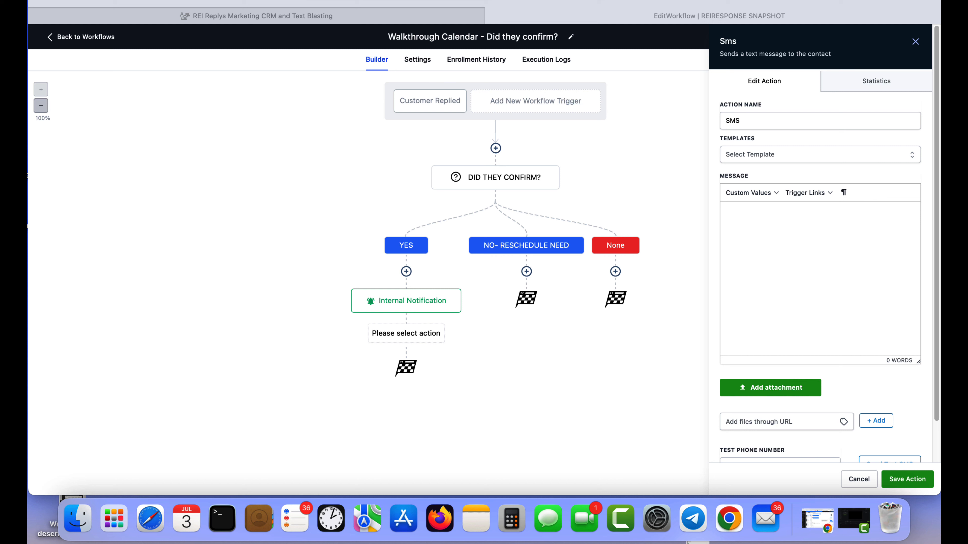
click(788, 236)
text(Great! Thank you!)
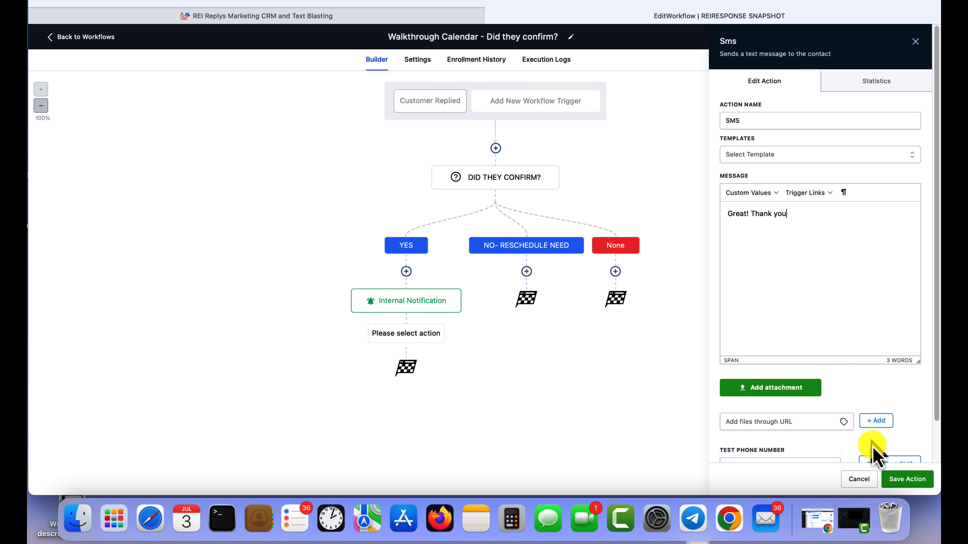
click(907, 480)
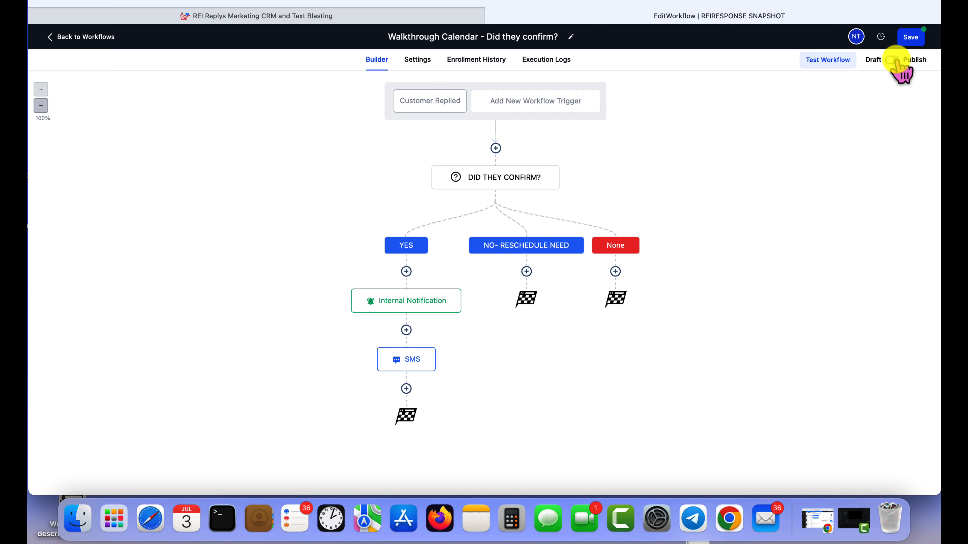
- Switch the workflow from Draft to Publish and save it
click(896, 60)
click(909, 40)
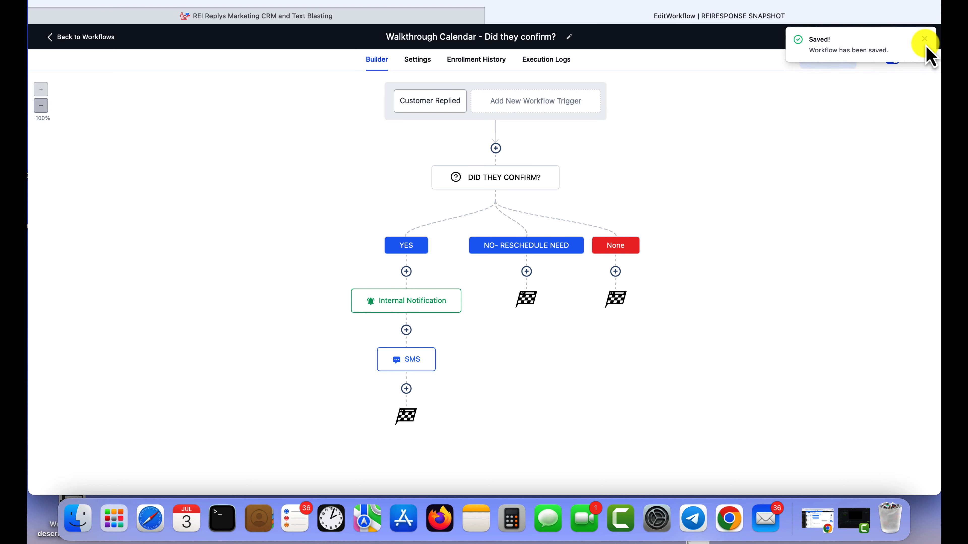
click(926, 38)
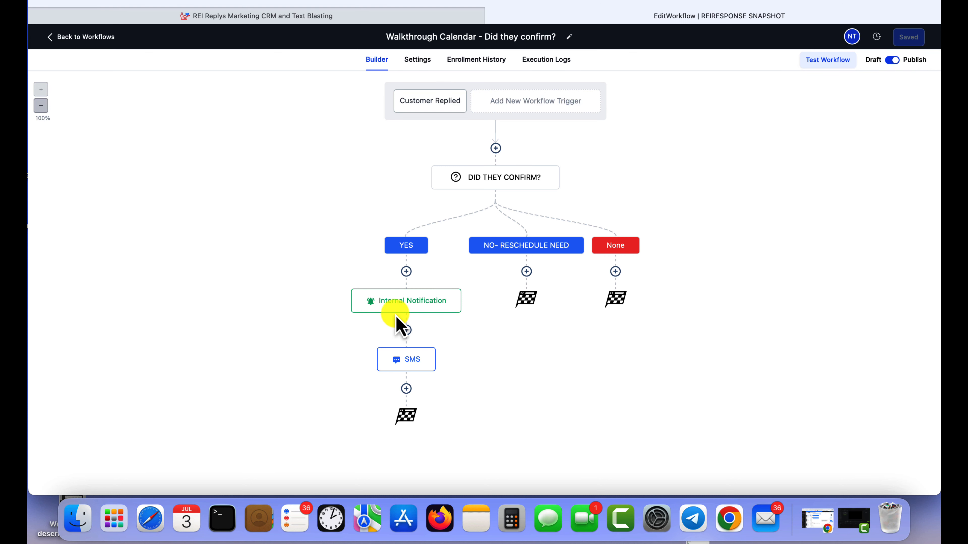
- Review the message in the YES branch's SMS action
click(409, 299)
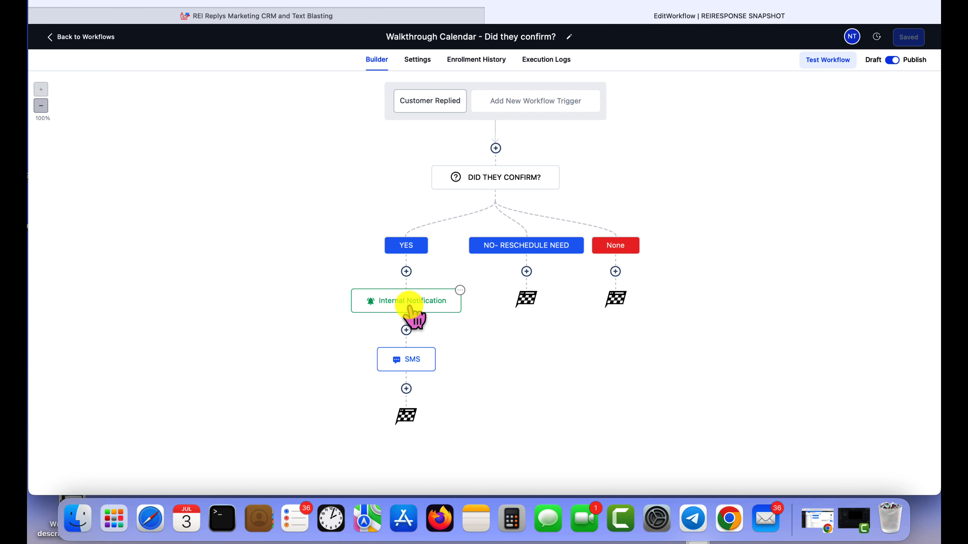
click(406, 360)
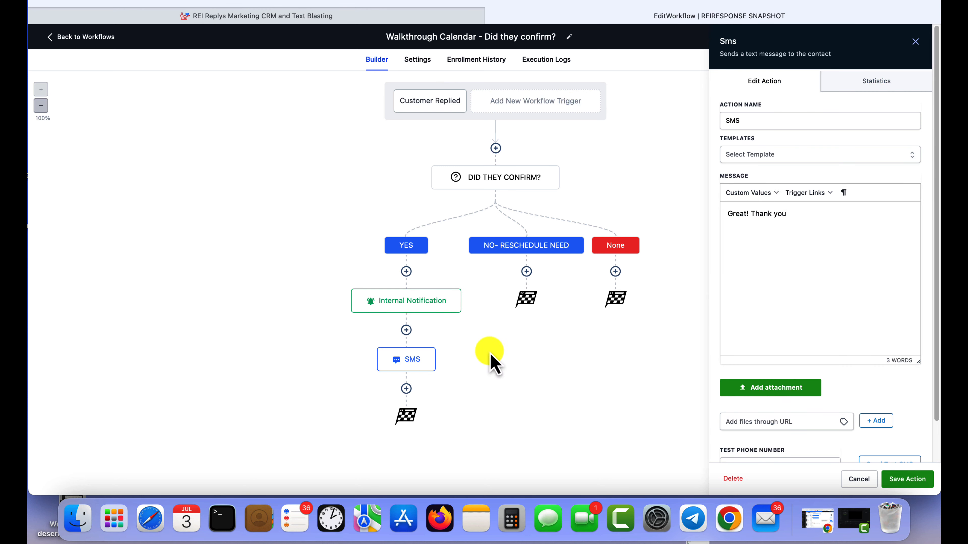
click(915, 41)
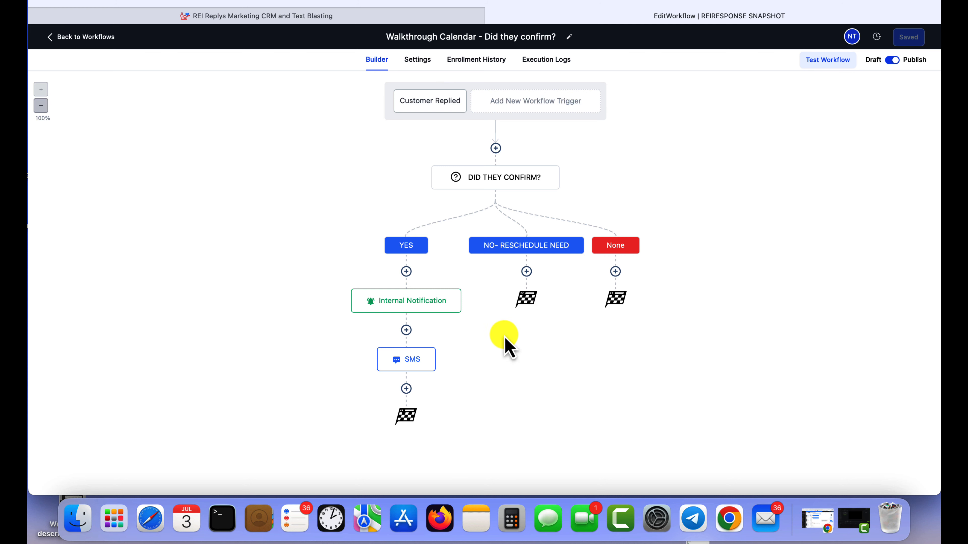
- Copy only the YES branch's Internal Notification action into the NO- RESCHEDULE NEED branch
click(460, 292)
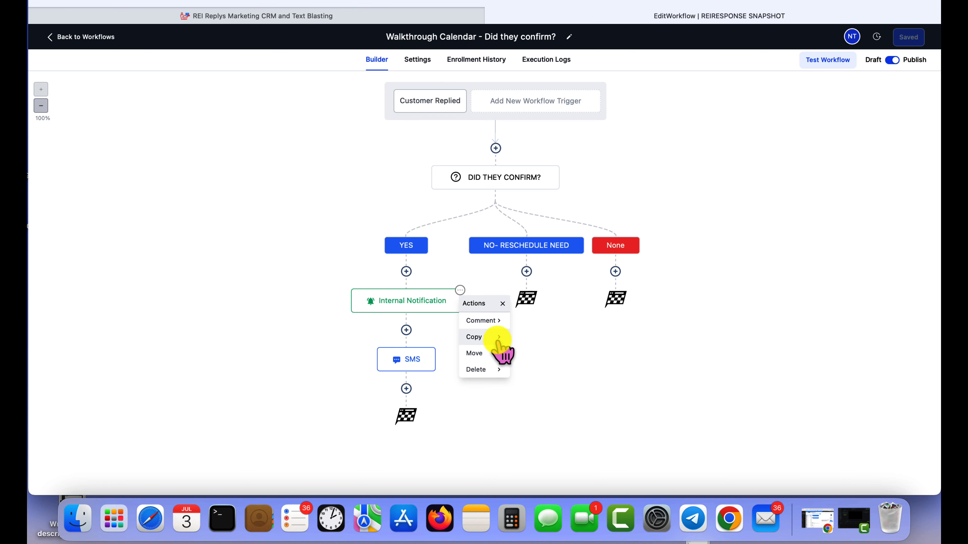
mouse_move(495, 337)
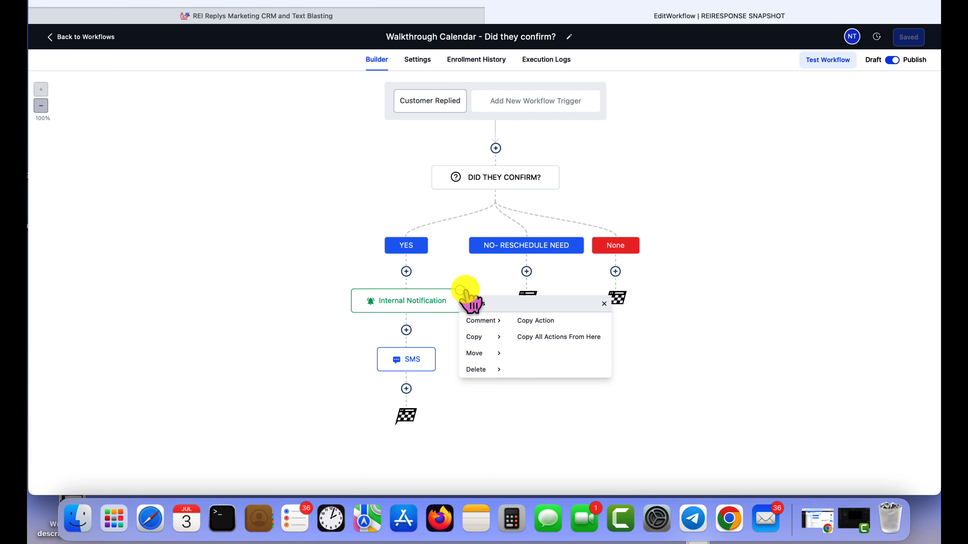
click(544, 324)
click(525, 283)
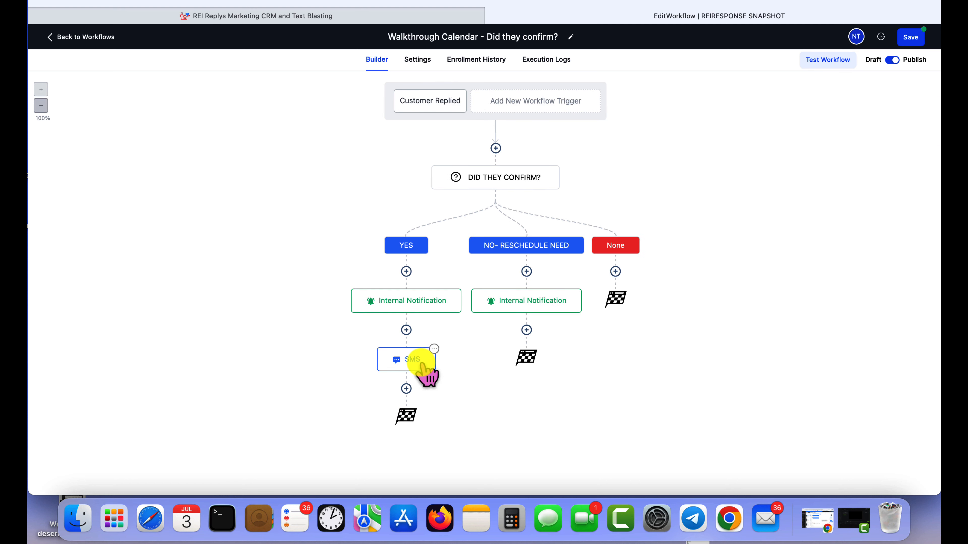
- Copy only the YES branch's SMS action to below the Internal Notification in the NO- RESCHEDULE NEED branch
click(434, 348)
mouse_move(457, 396)
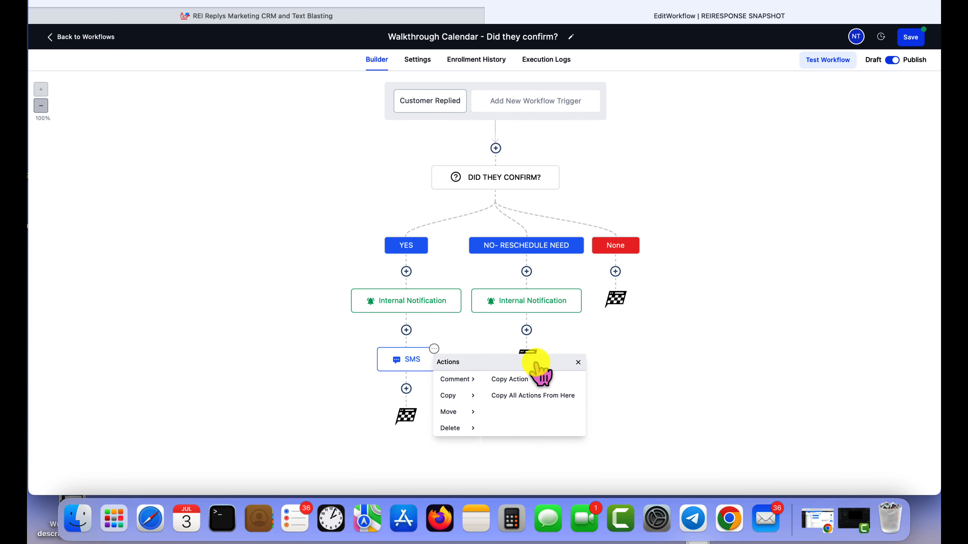
click(528, 378)
click(528, 353)
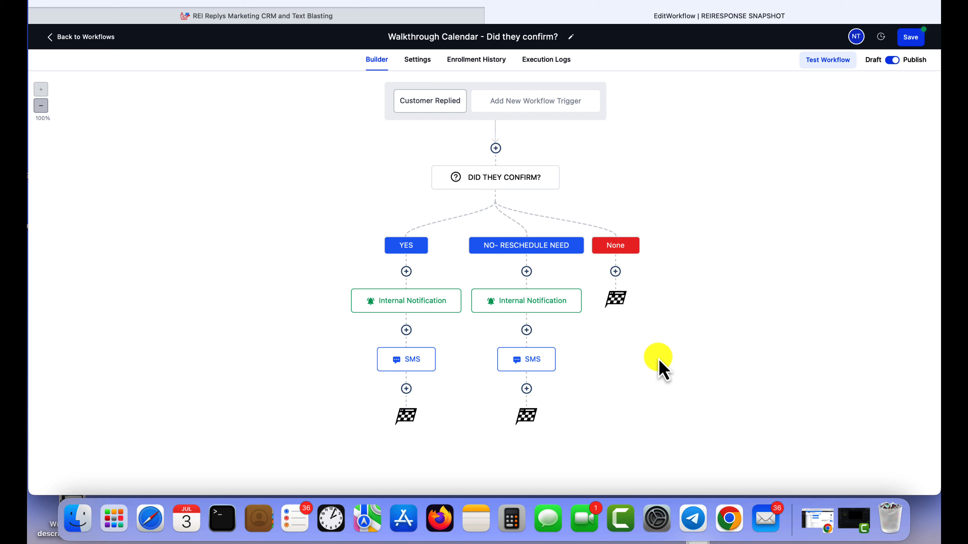
- Replace the NO- RESCHEDULE NEED branch's Internal Notification message with the prepared "Walkthrough Cancelled" text containing contact, address and walkthrough date fields and the call-to-reschedule instruction
click(558, 302)
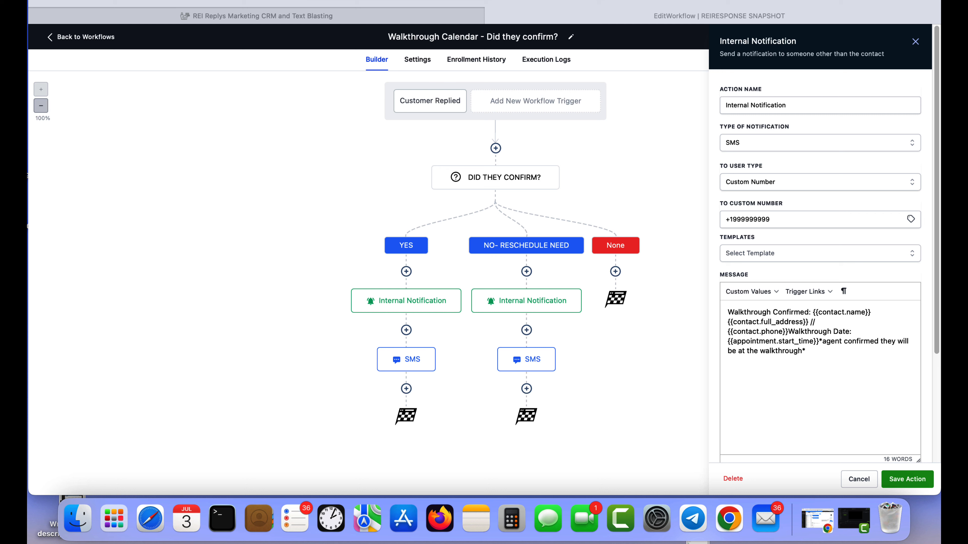
click(849, 363)
drag(814, 352, 711, 301)
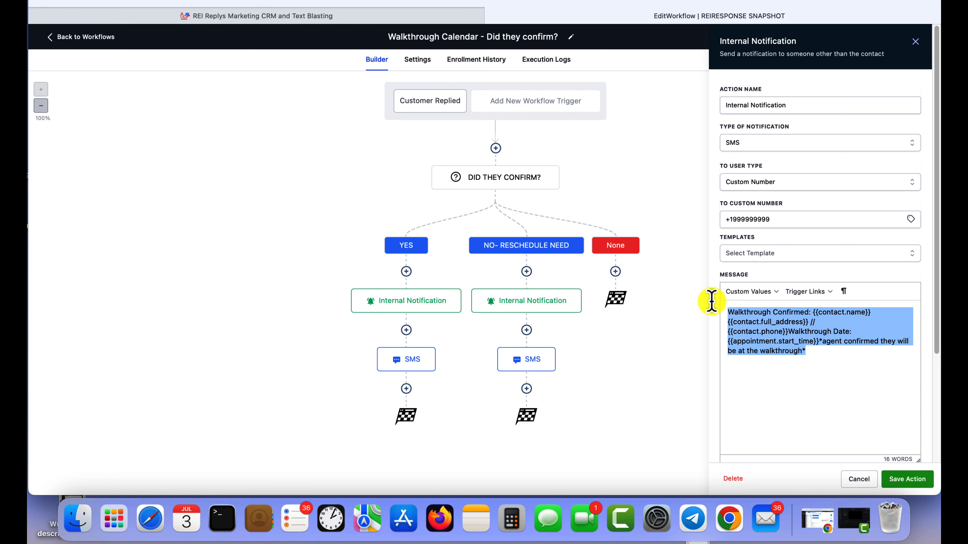
key(super+v)
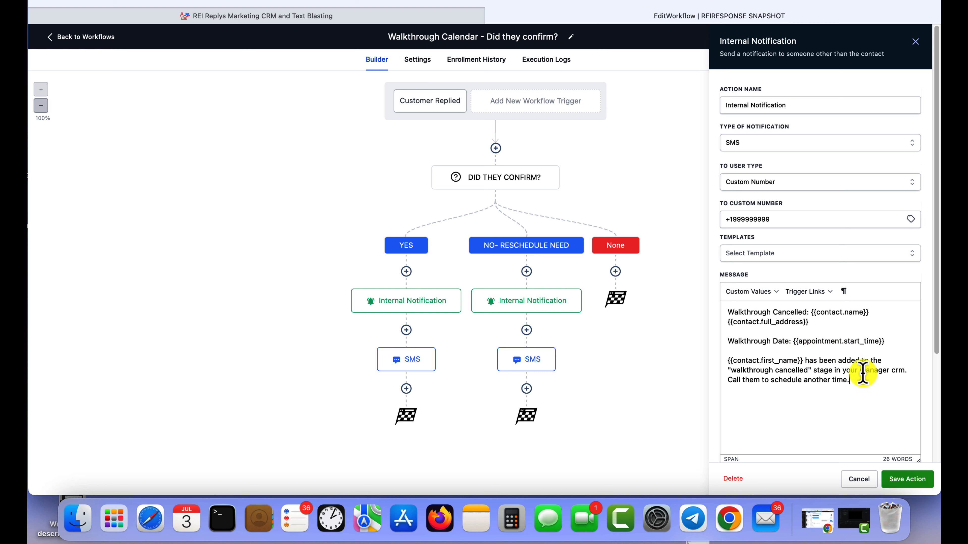
- Change the CRM wording in the cancellation message to "your agent crm" and save the Internal Notification action
drag(860, 371, 888, 374)
key(BackSpace)
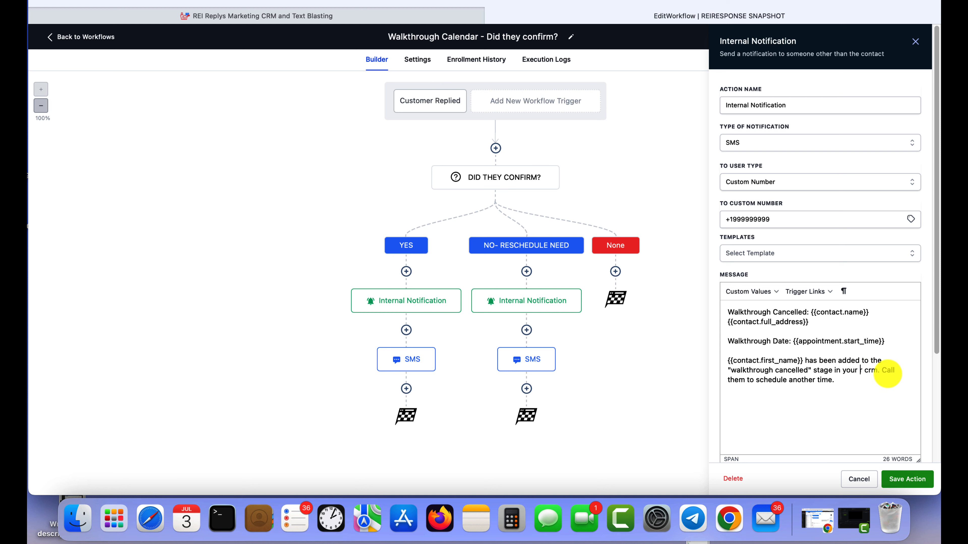
text(agen )
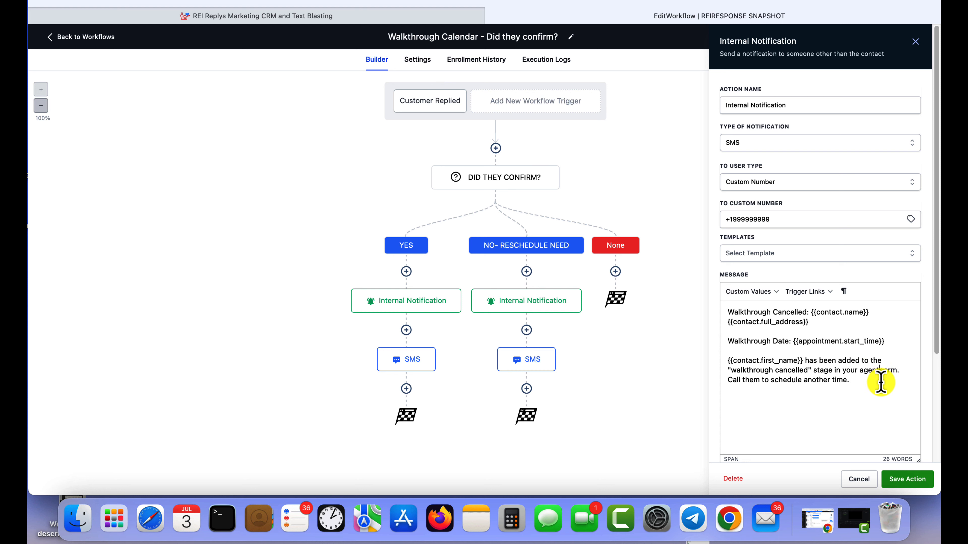
text(tr)
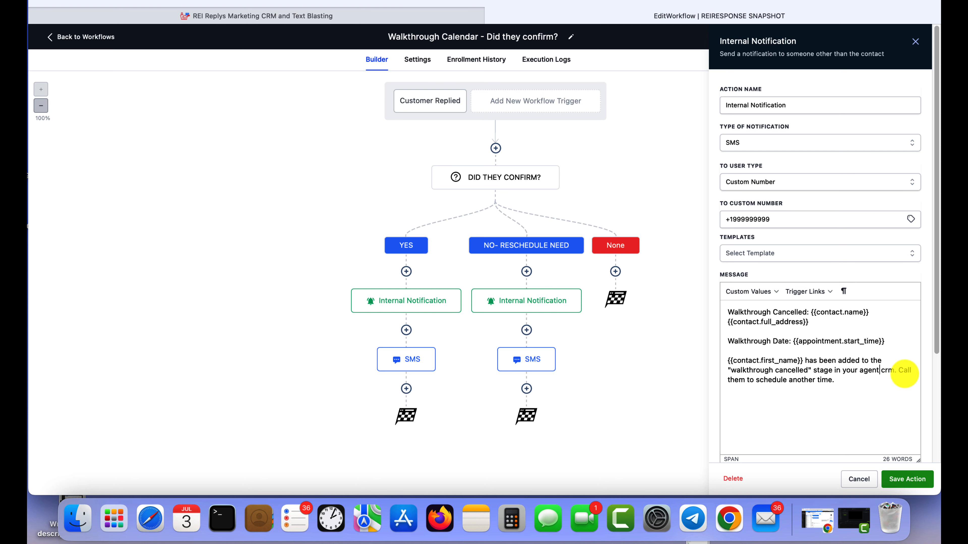
click(912, 479)
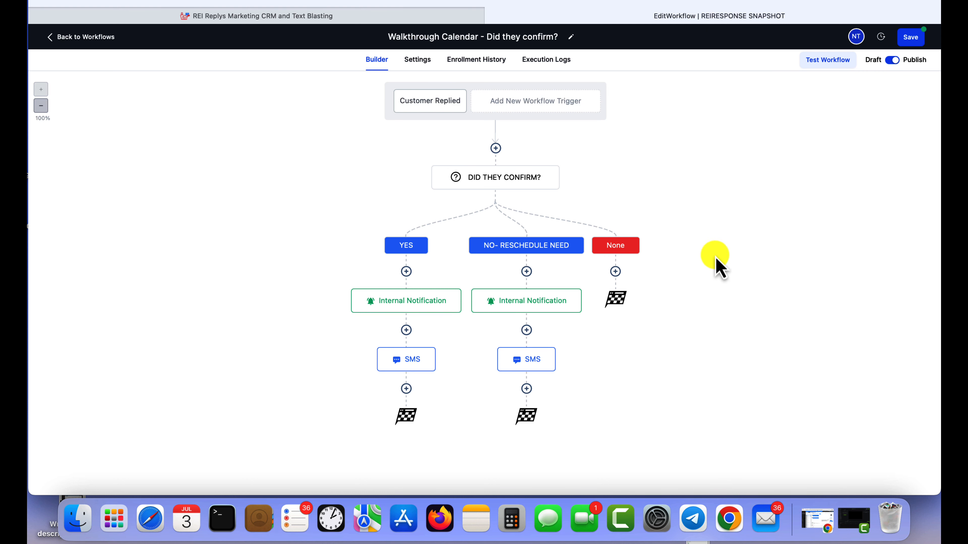
- Replace the NO- RESCHEDULE NEED branch's SMS message with "Oh okay. I understand you need to reschedule. When would be a better time?" and save the action
click(526, 359)
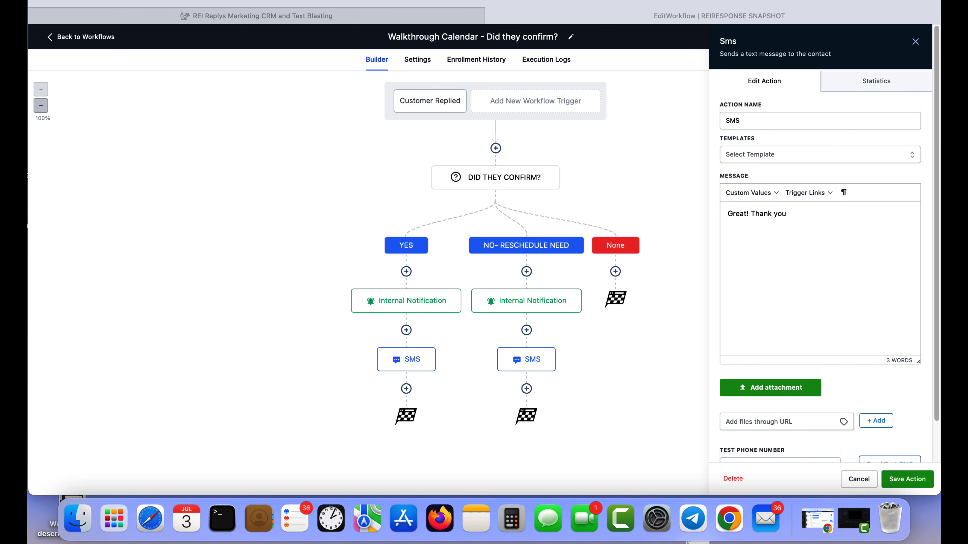
triple_click(821, 211)
key(cmd+v)
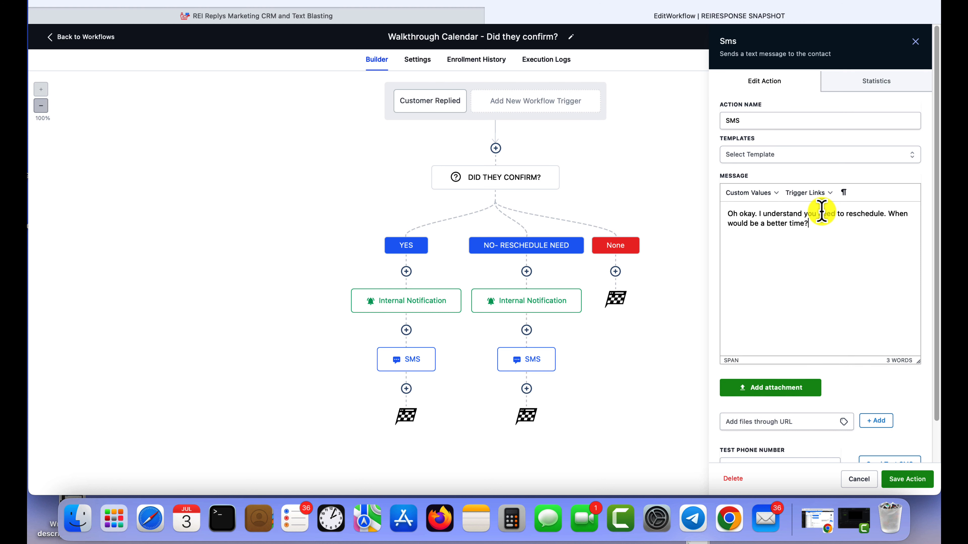
click(908, 479)
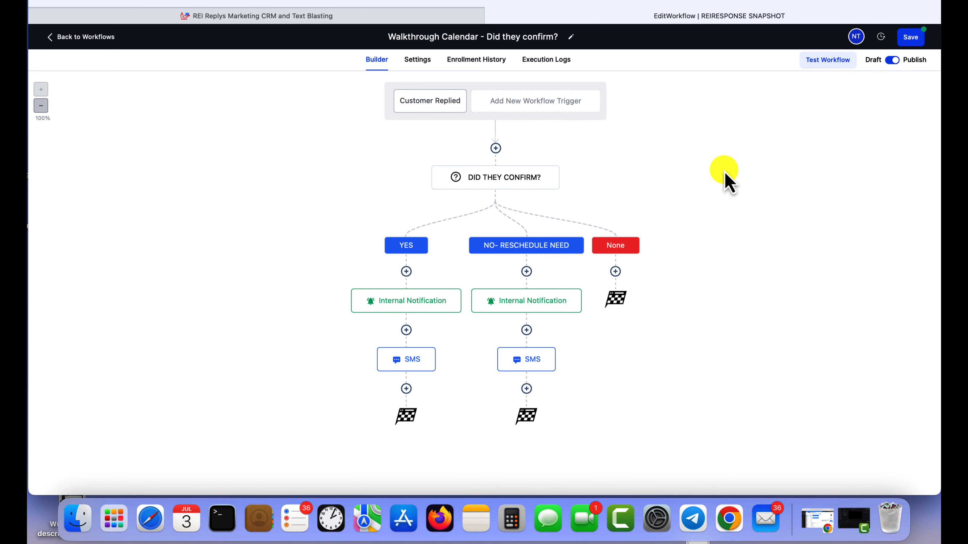
- Add a Create/Update Opportunity action after the NO- RESCHEDULE NEED branch's SMS, set its pipeline to Agent CRM and browse the pipeline stages
click(526, 389)
text(up)
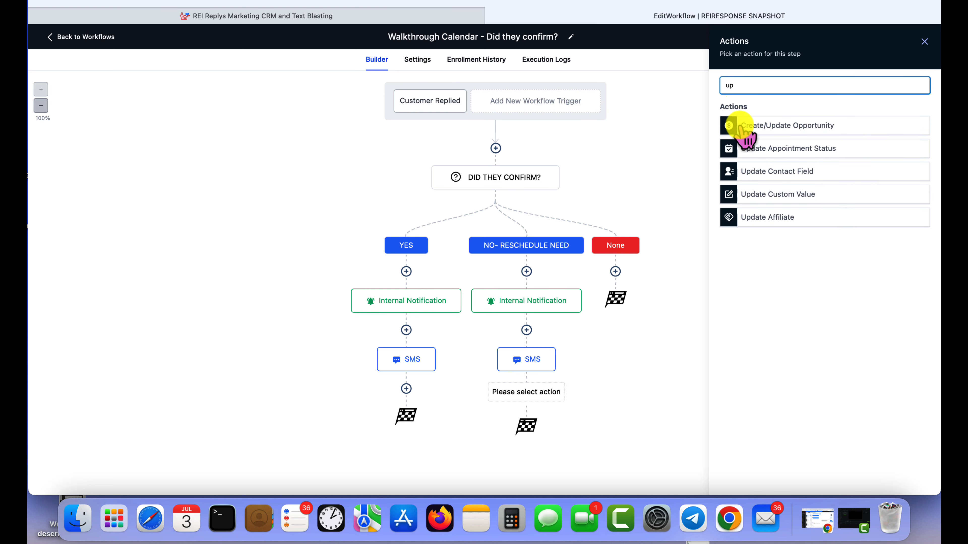
click(733, 126)
click(743, 142)
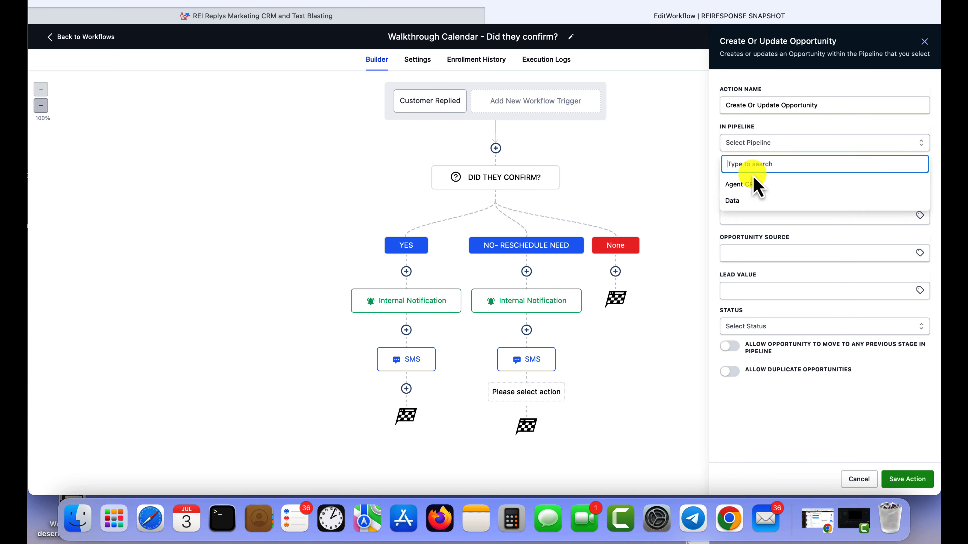
click(747, 184)
click(748, 178)
scroll(774, 276, down, 3)
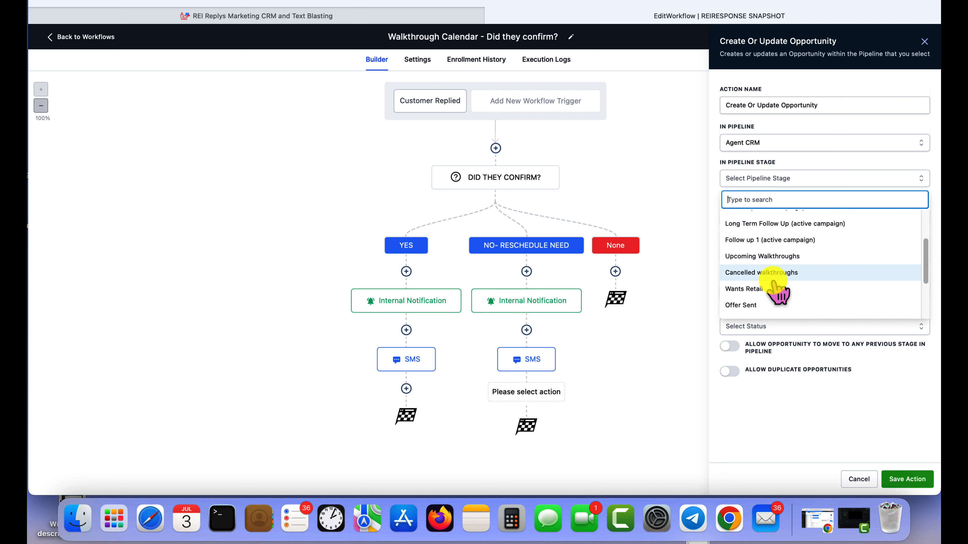
- Save the opportunity action with stage Cancelled walkthroughs, the contact's name value {{contact.name}} as opportunity name, and status open
click(776, 273)
click(920, 216)
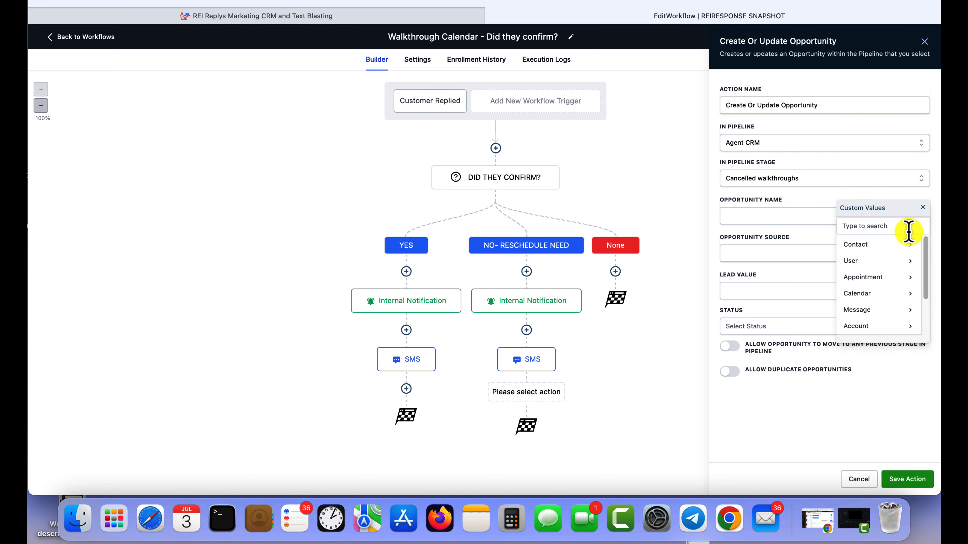
click(890, 248)
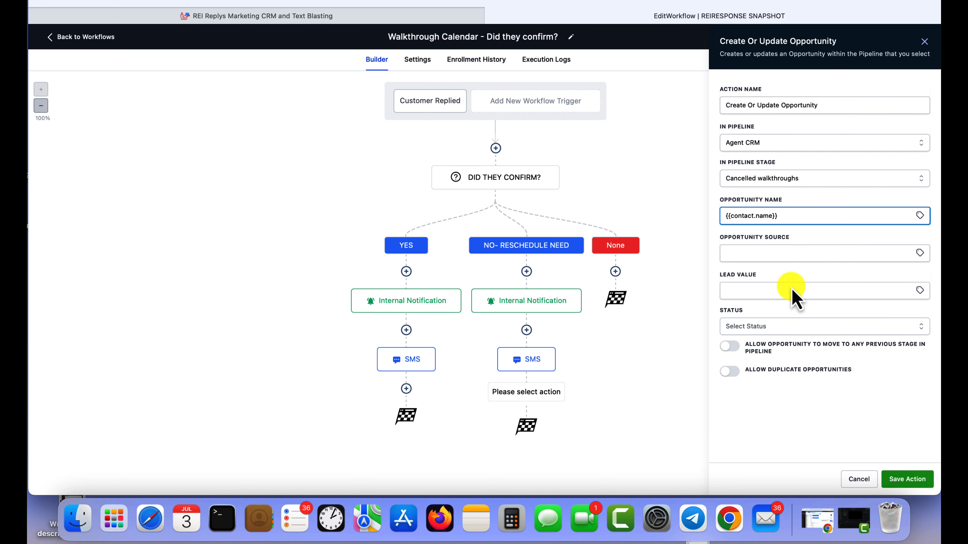
click(764, 326)
click(761, 345)
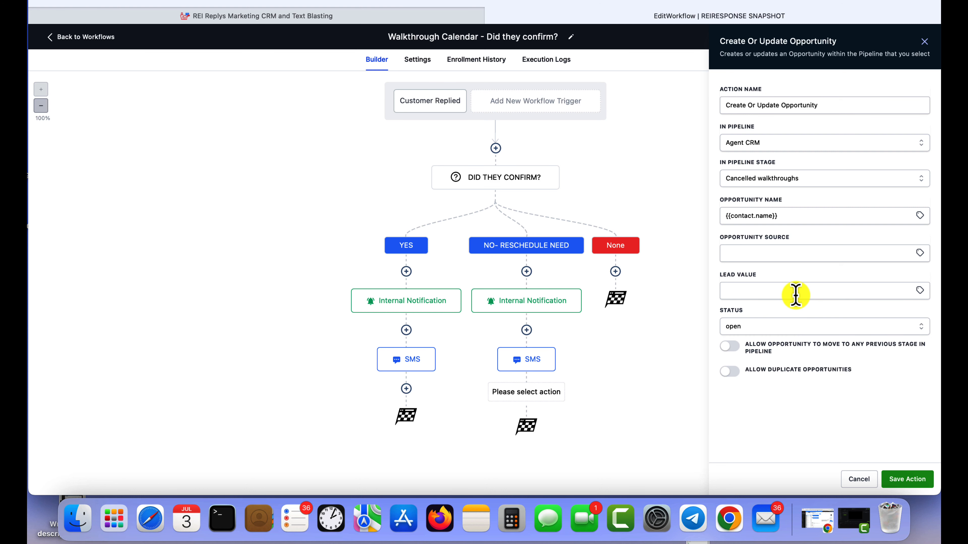
click(749, 360)
click(907, 479)
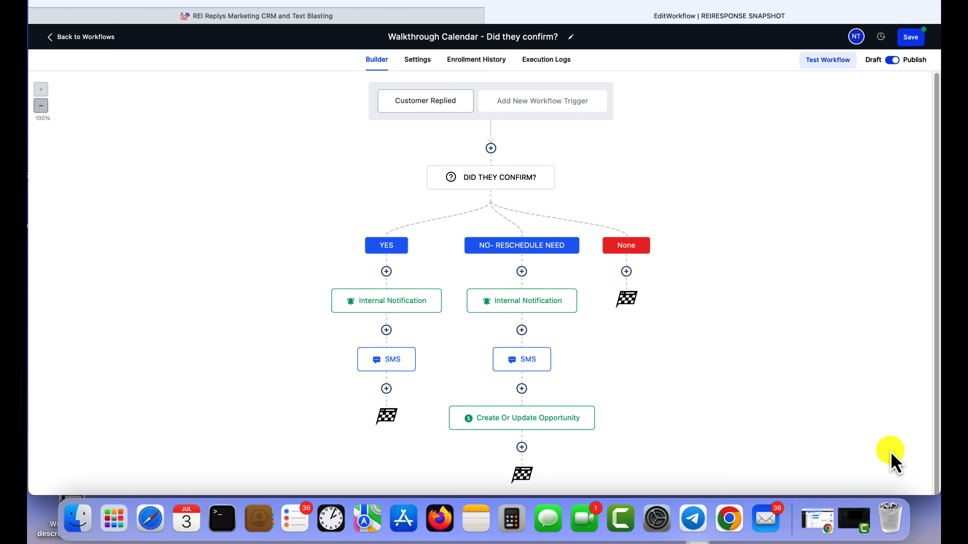
- Add an Update Appointment Status action after Create Or Update Opportunity in the reschedule branch, with the status cancelled
scroll(489, 253, down, 1)
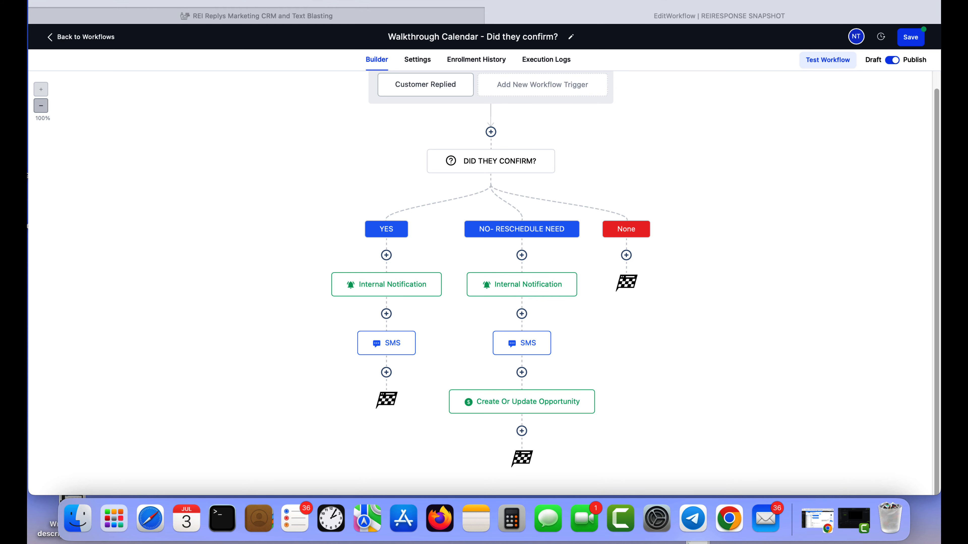
click(522, 432)
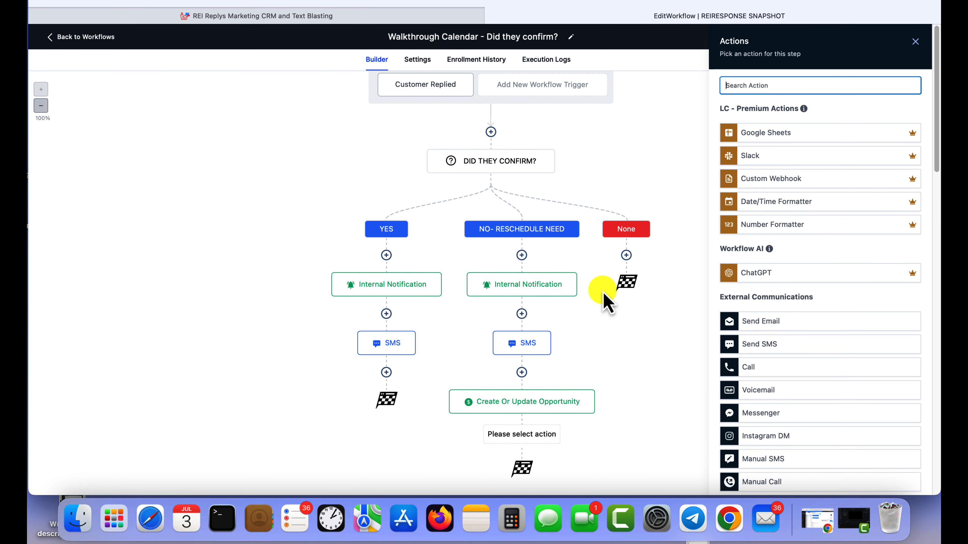
text(up)
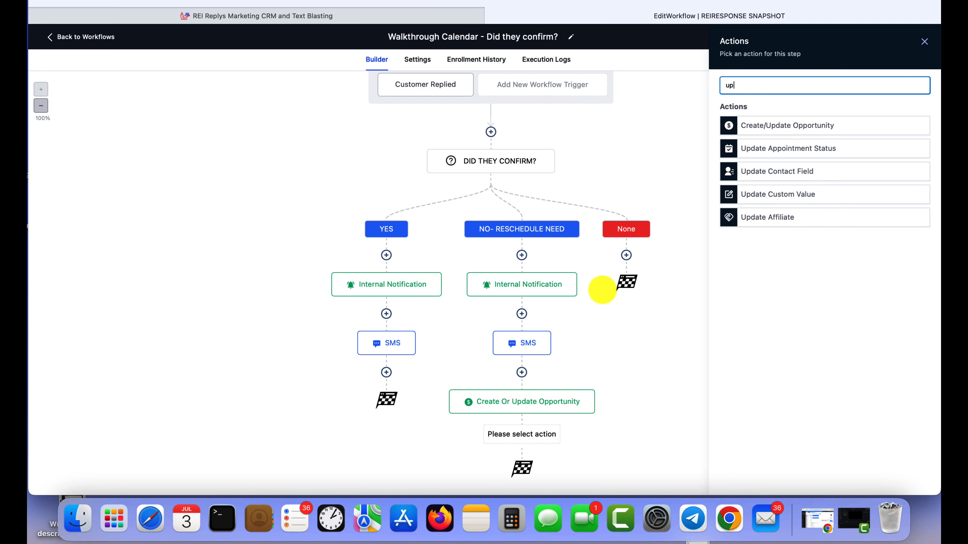
click(758, 147)
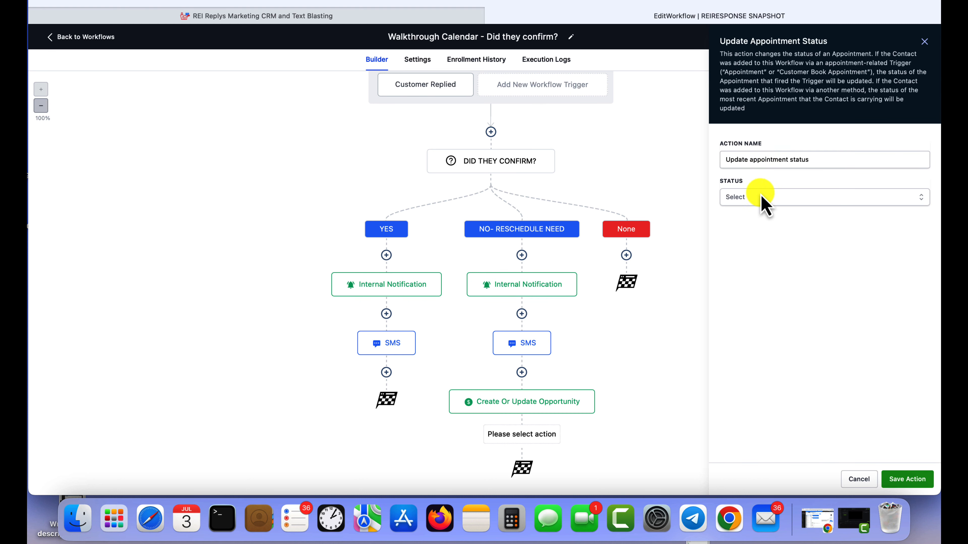
click(761, 198)
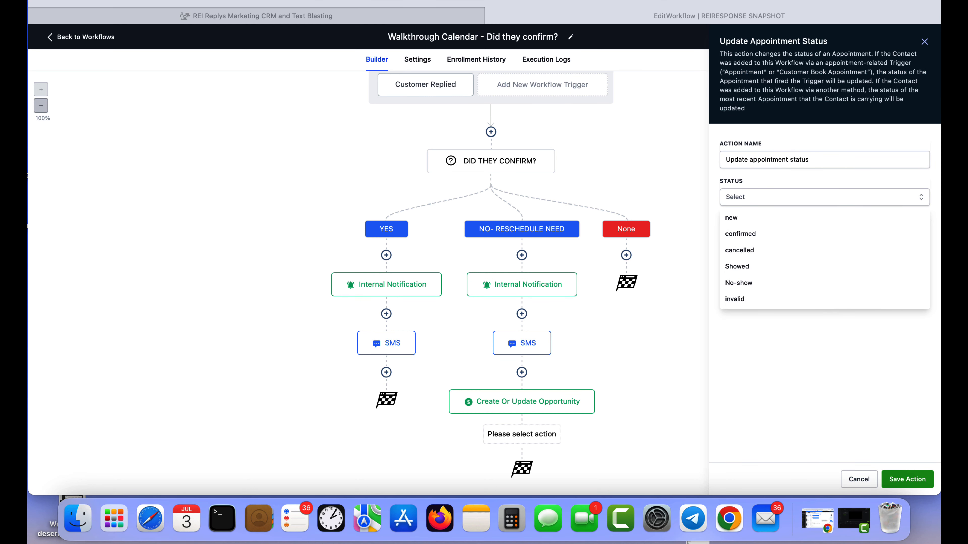
click(757, 251)
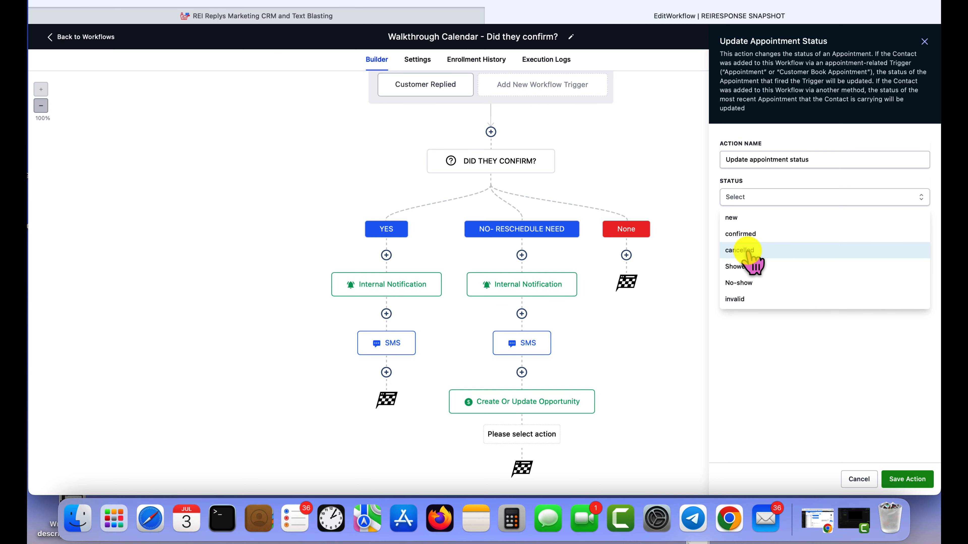
click(911, 481)
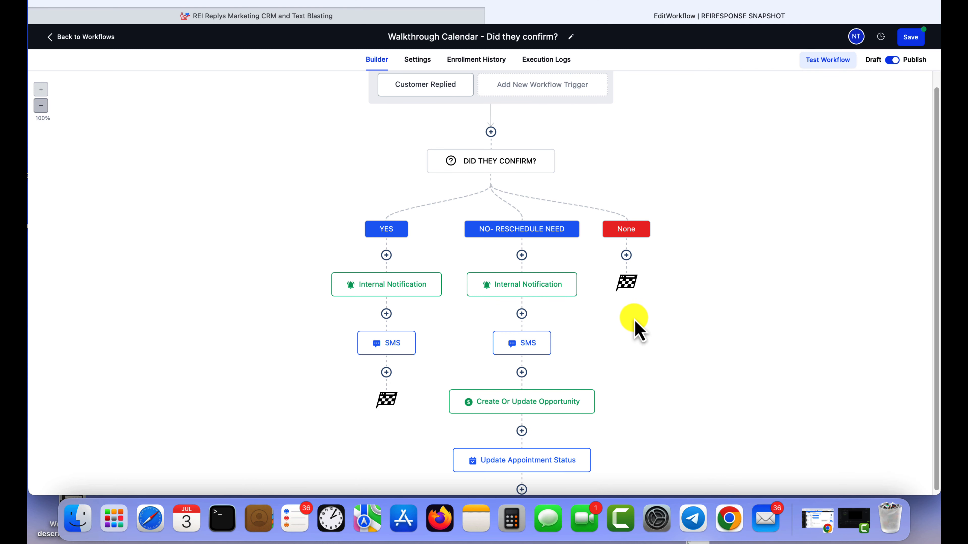
- Save the Walkthrough Calendar - Did they confirm? workflow and dismiss the notification
scroll(629, 322, down, 2)
scroll(629, 322, up, 3)
click(897, 59)
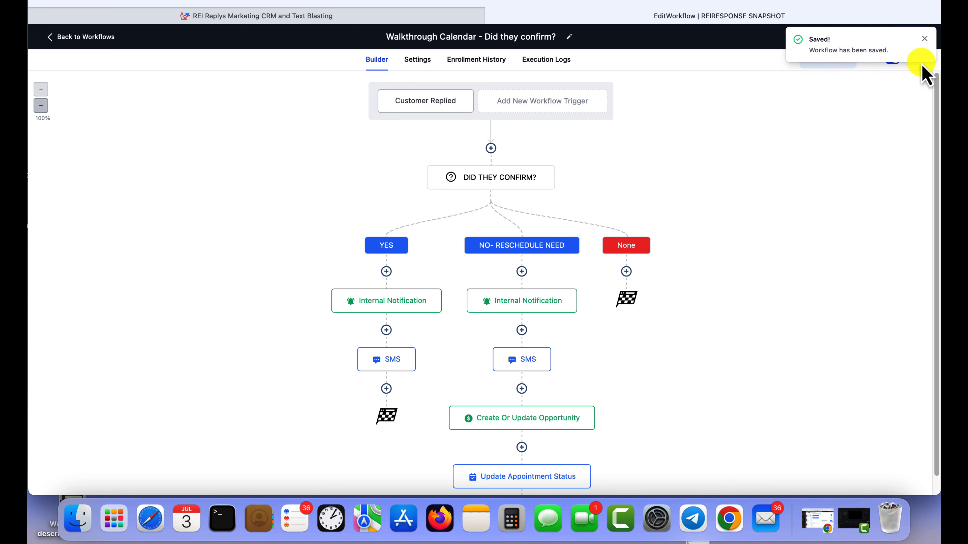
click(924, 39)
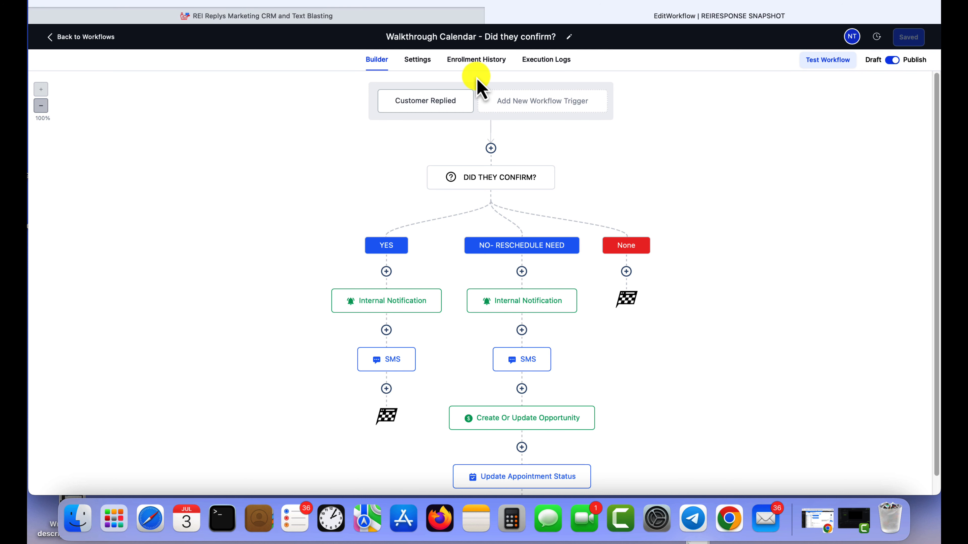
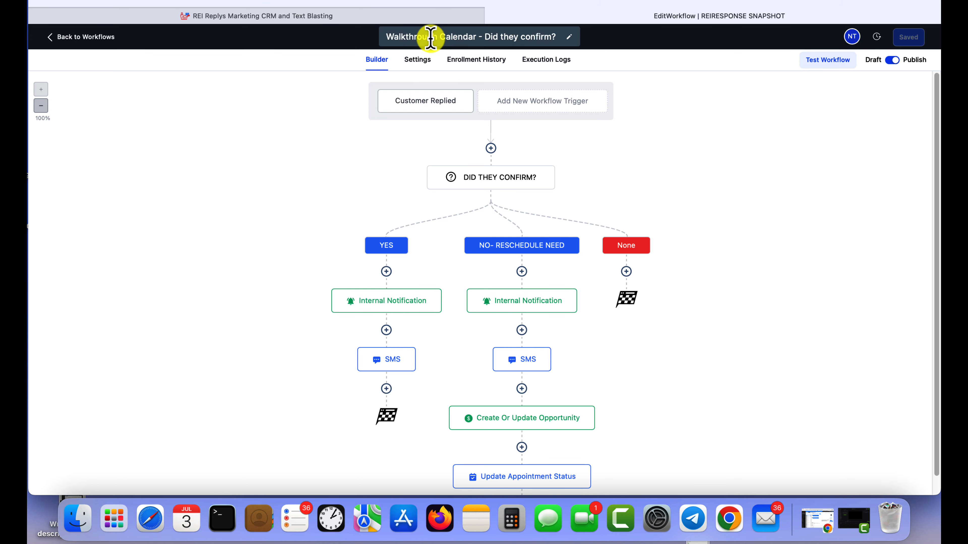
- Review the internal notification and SMS messages in the NO- RESCHEDULE NEED branch, then return to the workflow list
scroll(454, 201, down, 3)
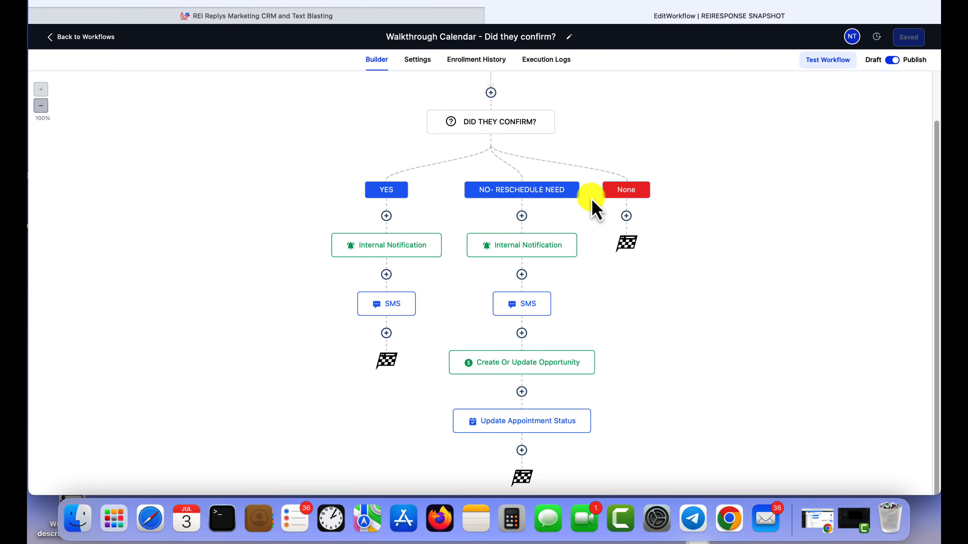
click(558, 251)
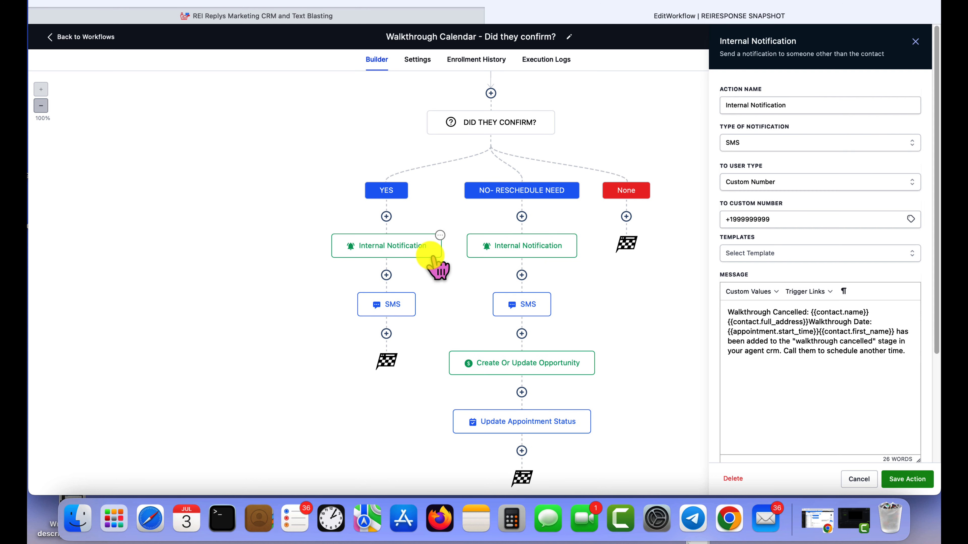
click(532, 311)
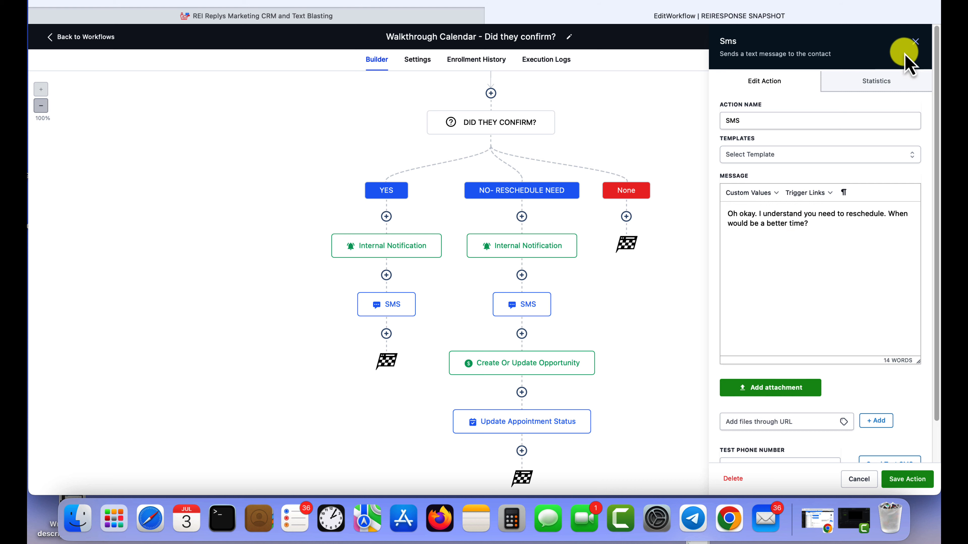
click(915, 41)
click(84, 37)
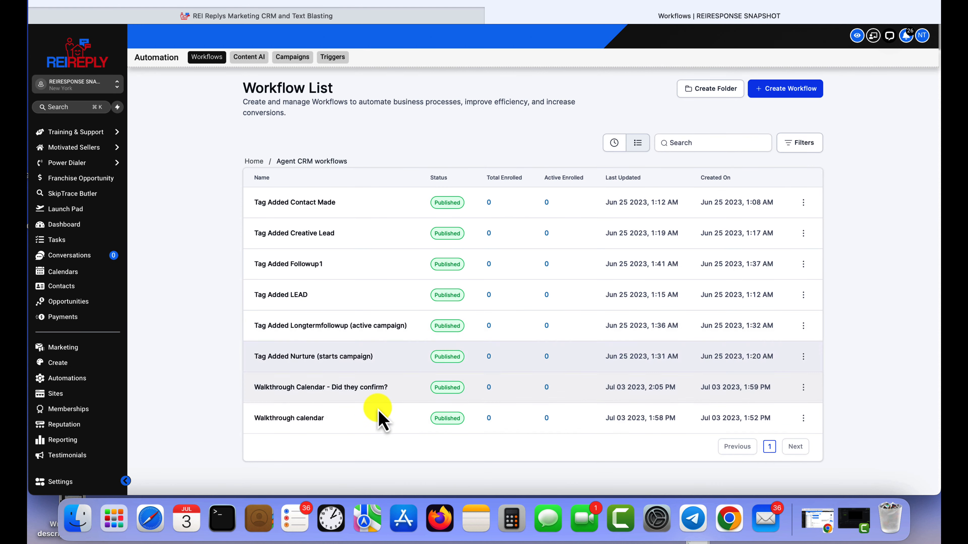
- Open the Agent CRM opportunities board and collapse the Upcoming Walkthroughs and Cancelled walkthroughs stages
click(70, 303)
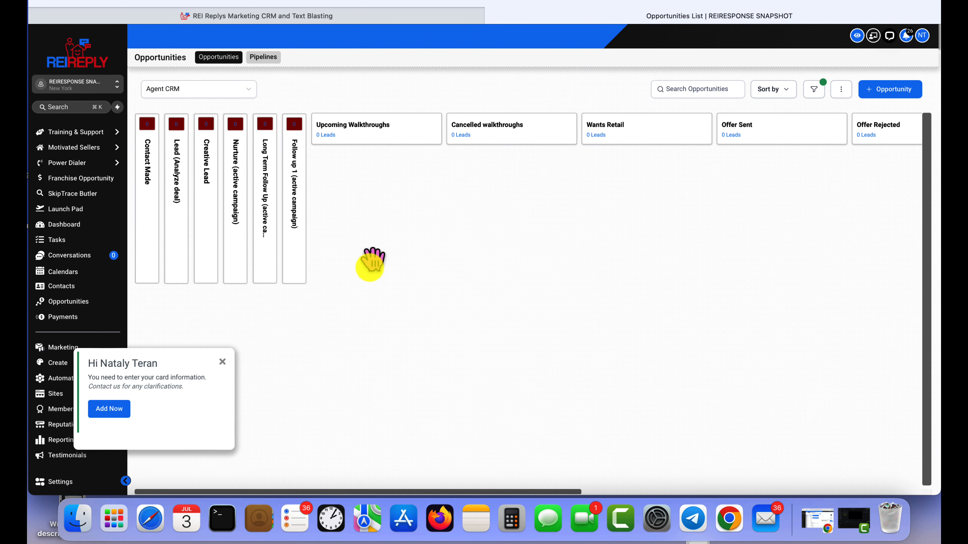
click(222, 361)
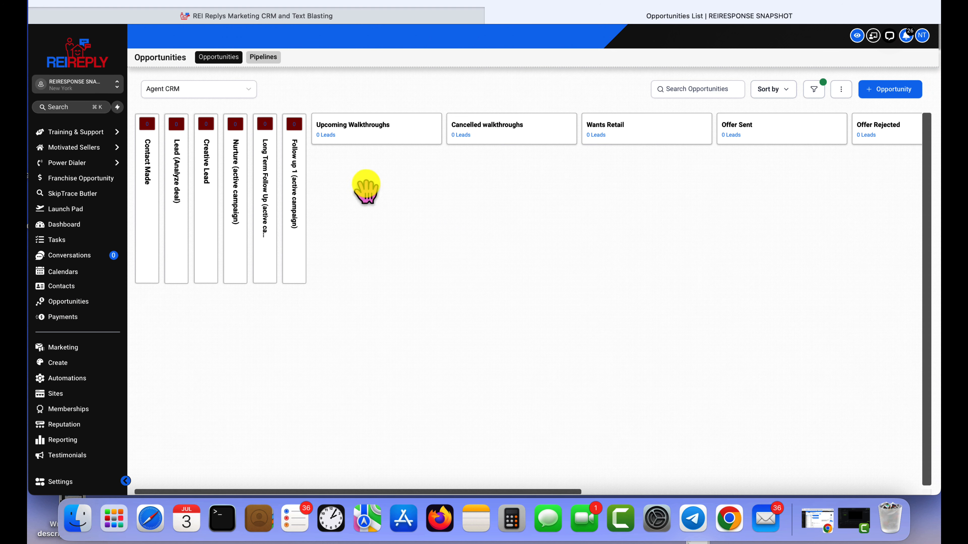
click(371, 129)
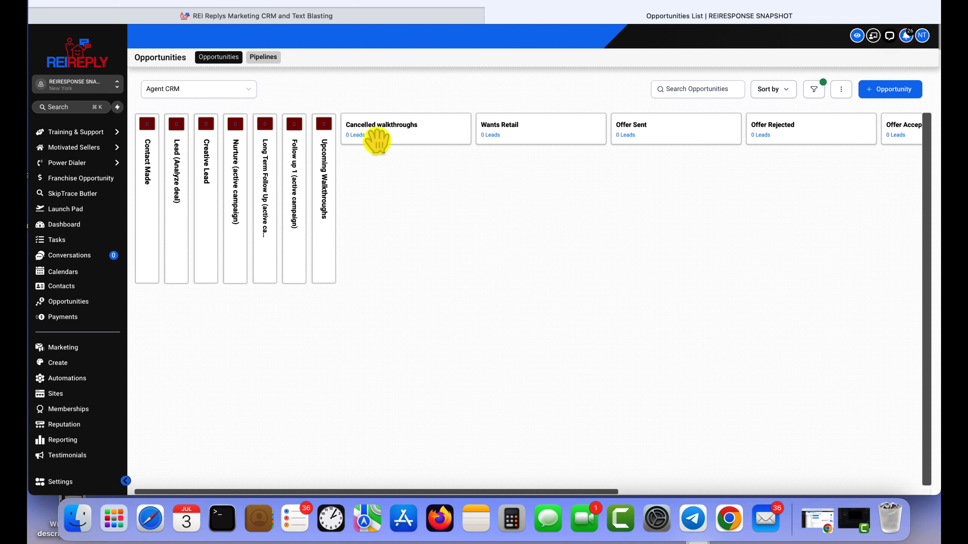
click(376, 138)
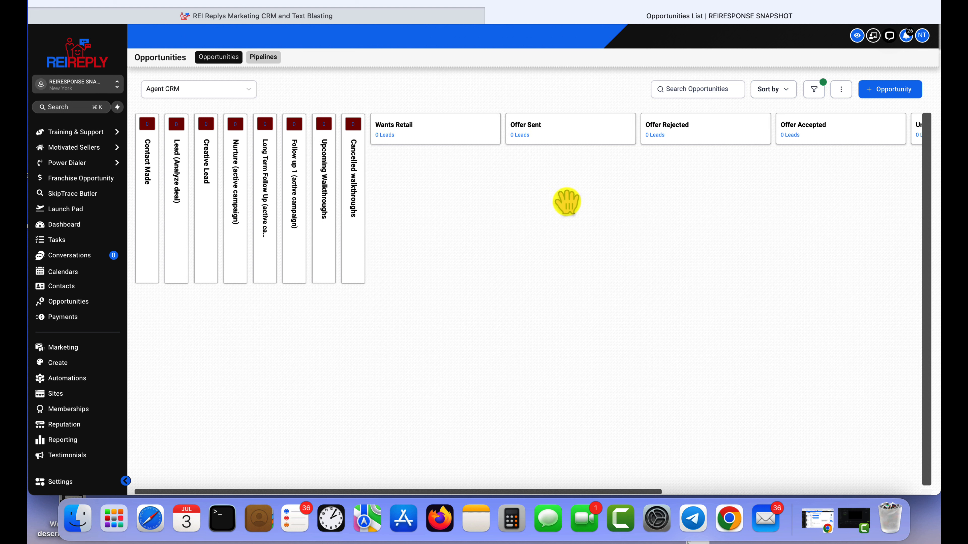
- Look through the remaining Agent CRM pipeline stages from Wants Retail to Dead
scroll(442, 147, right, 5)
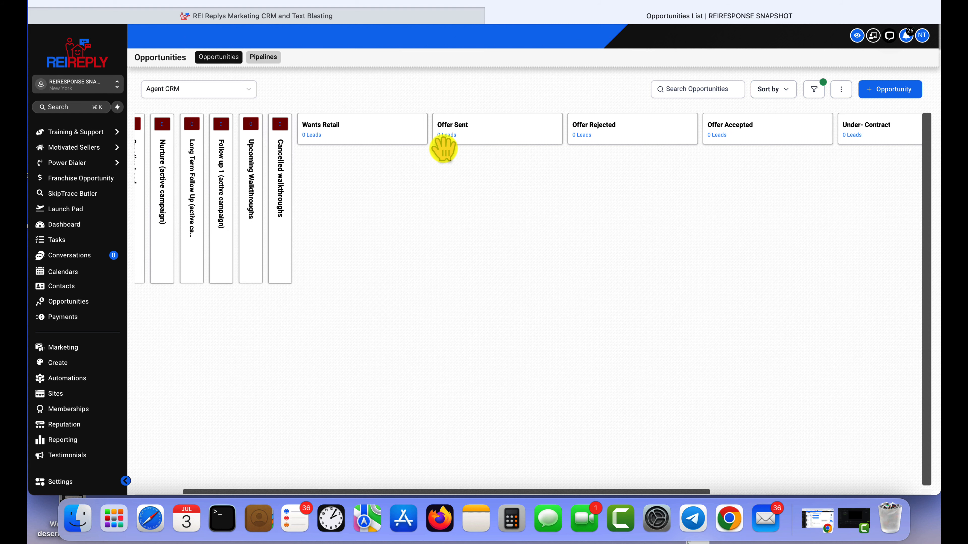
scroll(443, 149, right, 8)
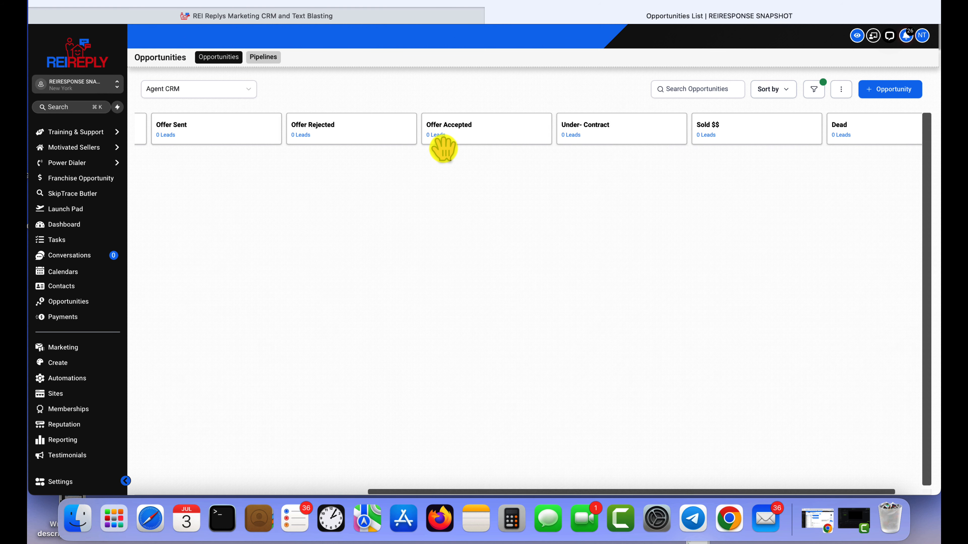
scroll(443, 149, left, 10)
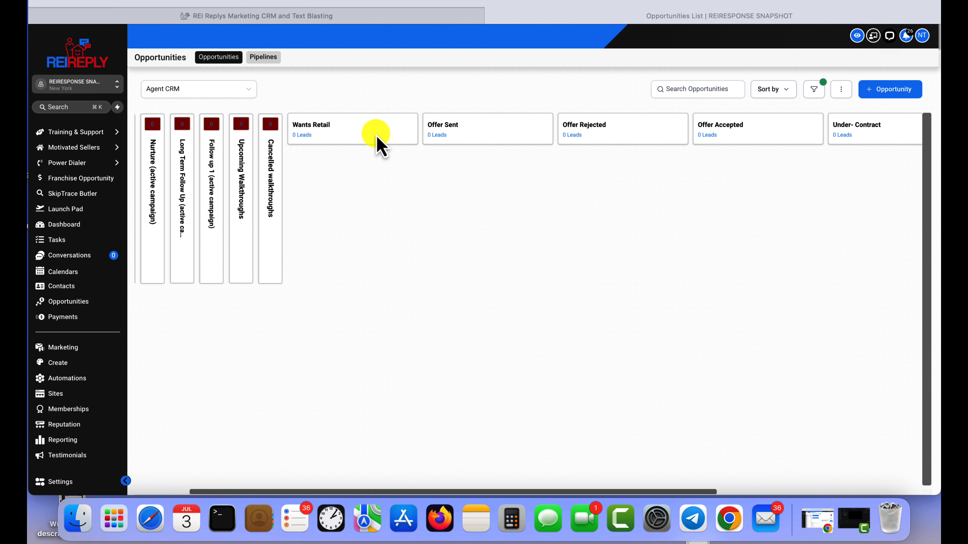
scroll(616, 151, right, 3)
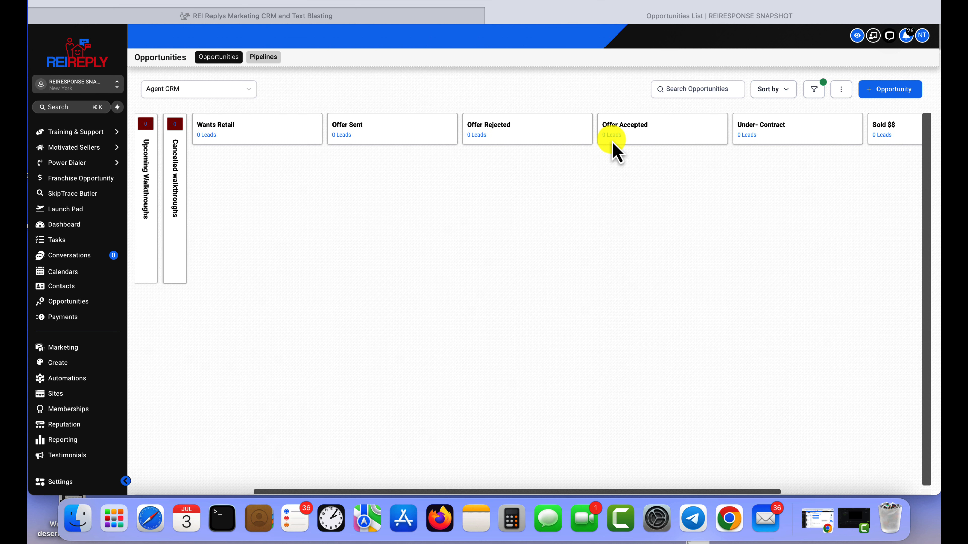
scroll(616, 150, right, 6)
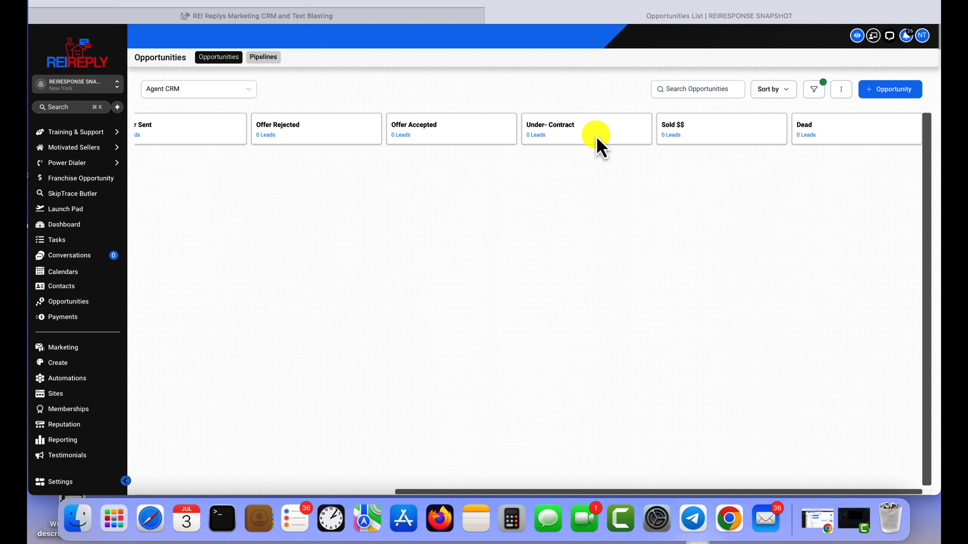
scroll(600, 149, left, 10)
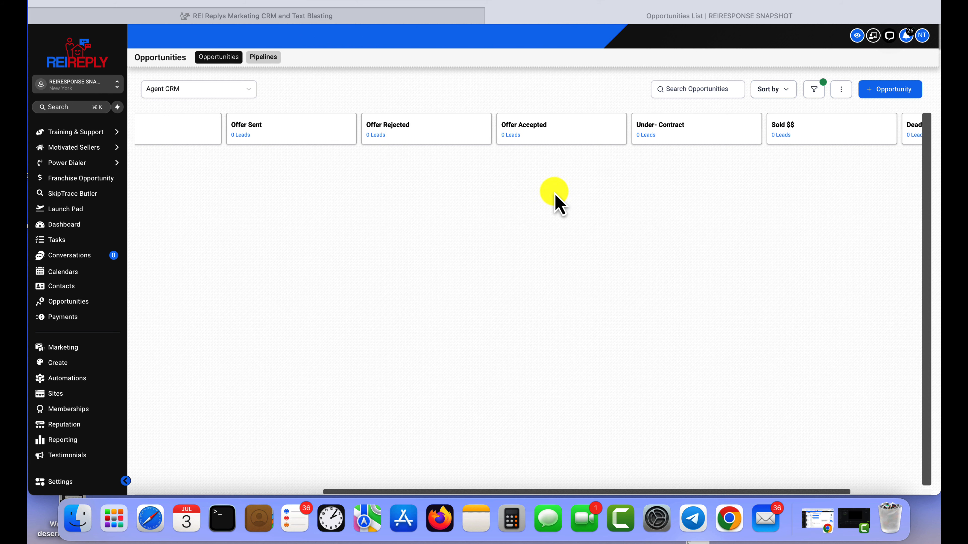
click(256, 354)
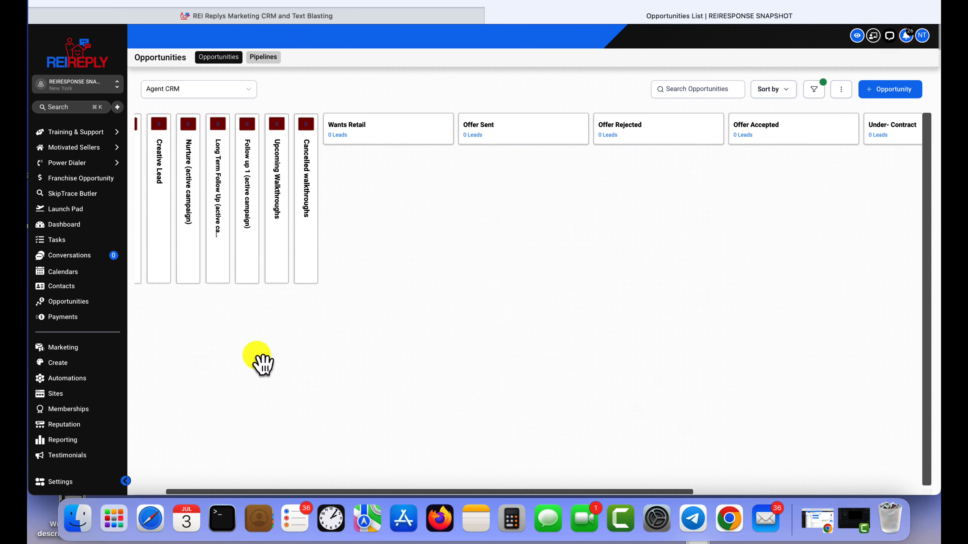
- Create a new workflow from scratch in the Agent CRM workflows folder
click(80, 386)
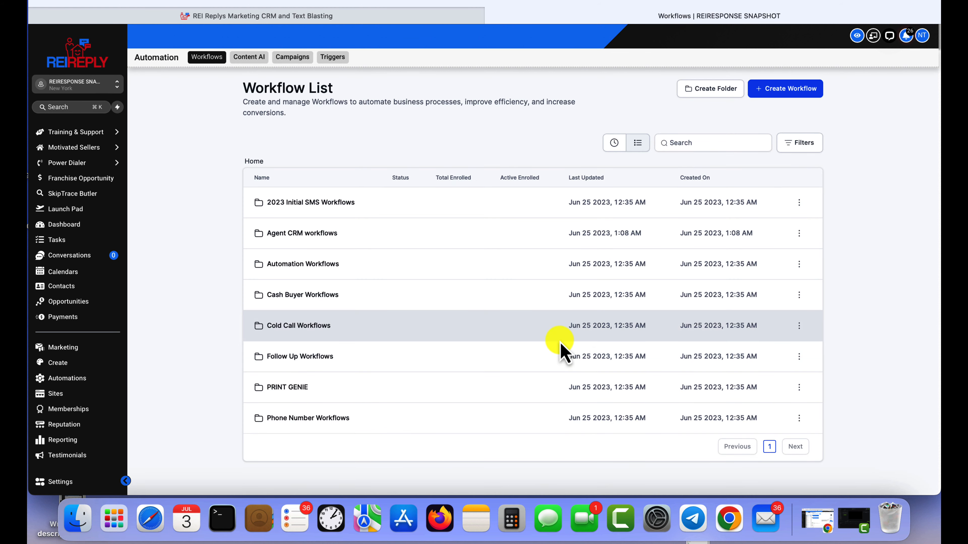
click(313, 235)
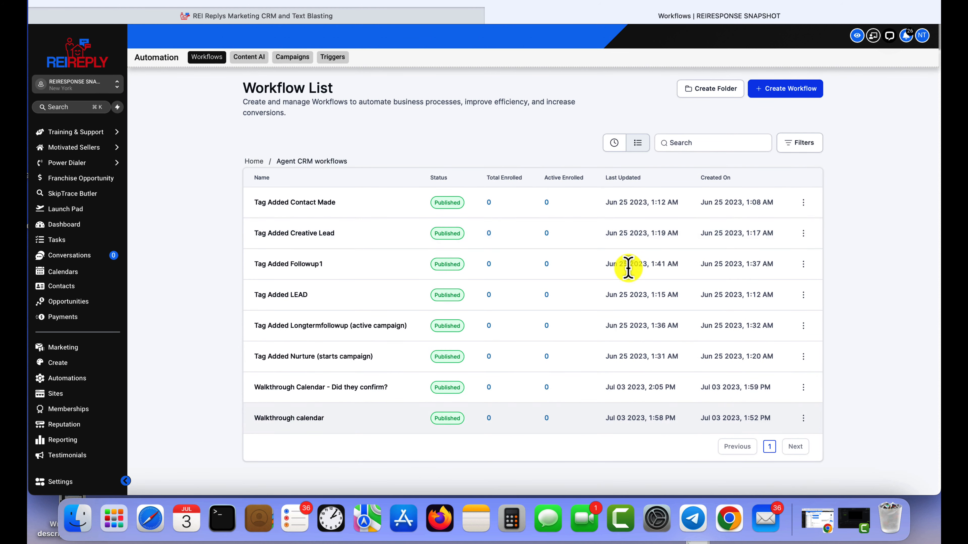
click(802, 91)
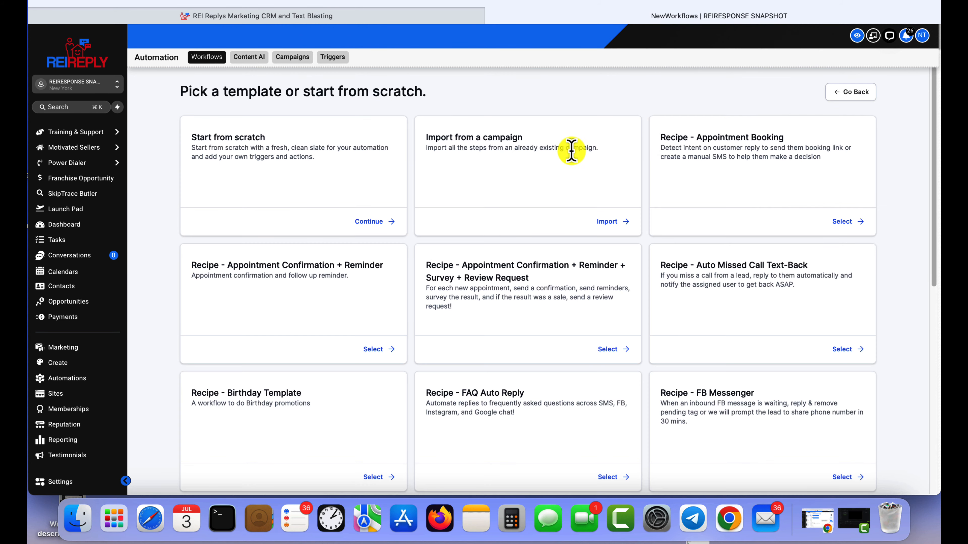
click(381, 221)
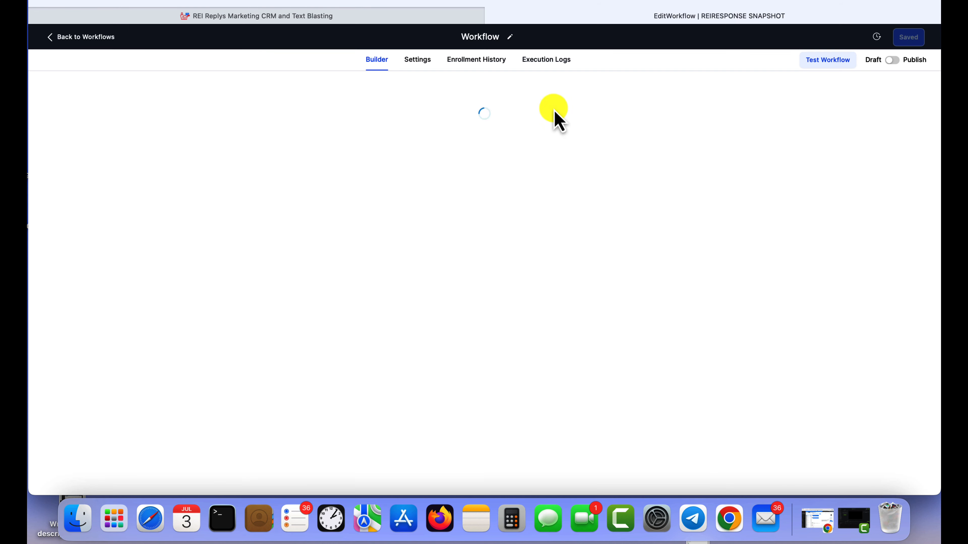
- Rename the new workflow "Tag Added Wantsretail"
click(556, 37)
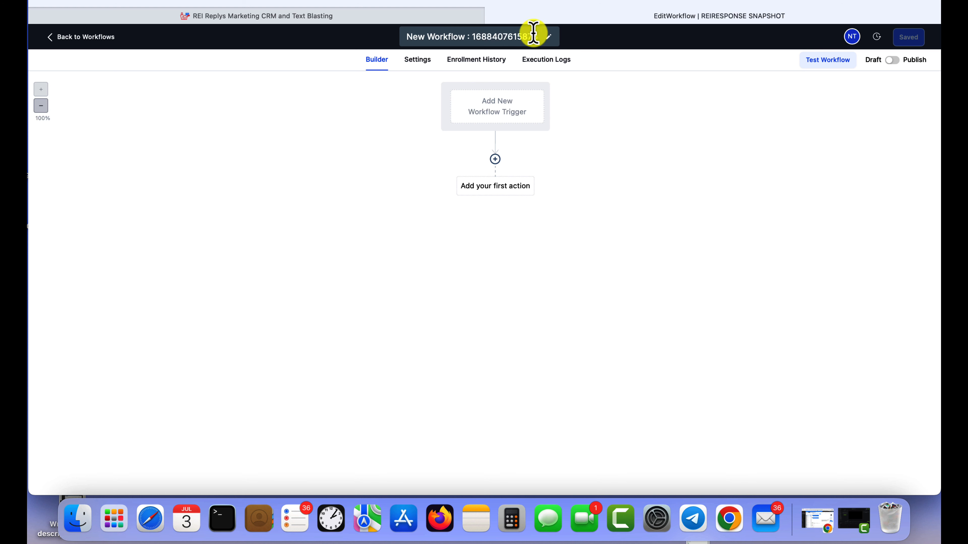
drag(533, 34, 396, 40)
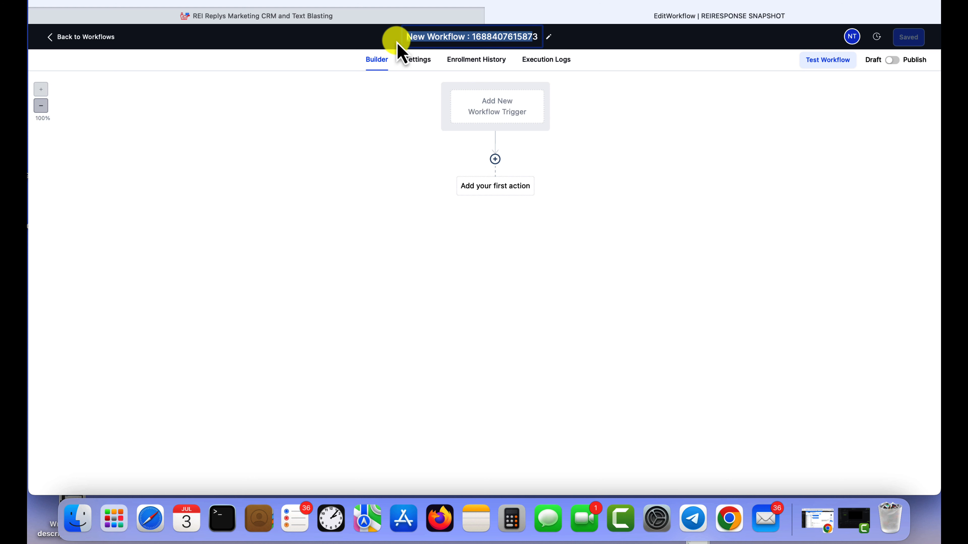
key(BackSpace)
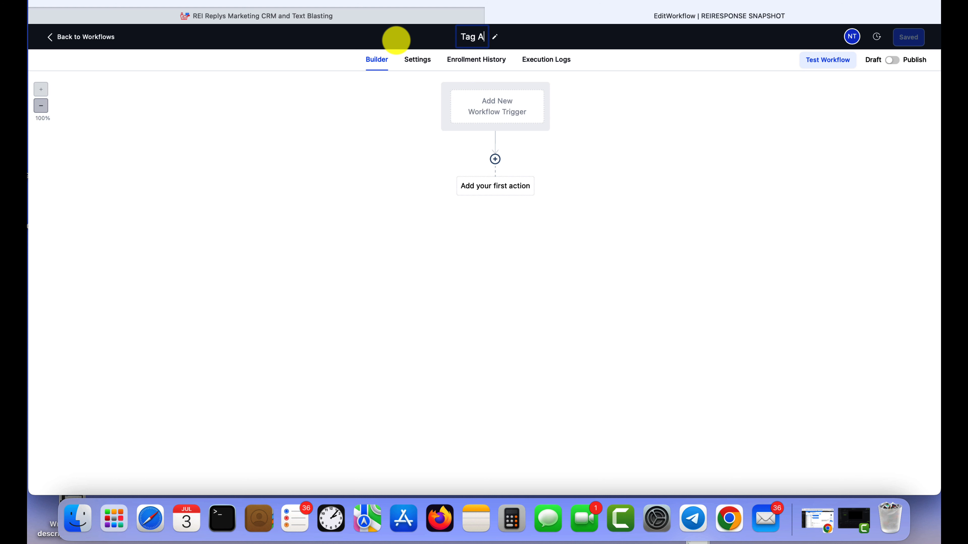
text(Want)
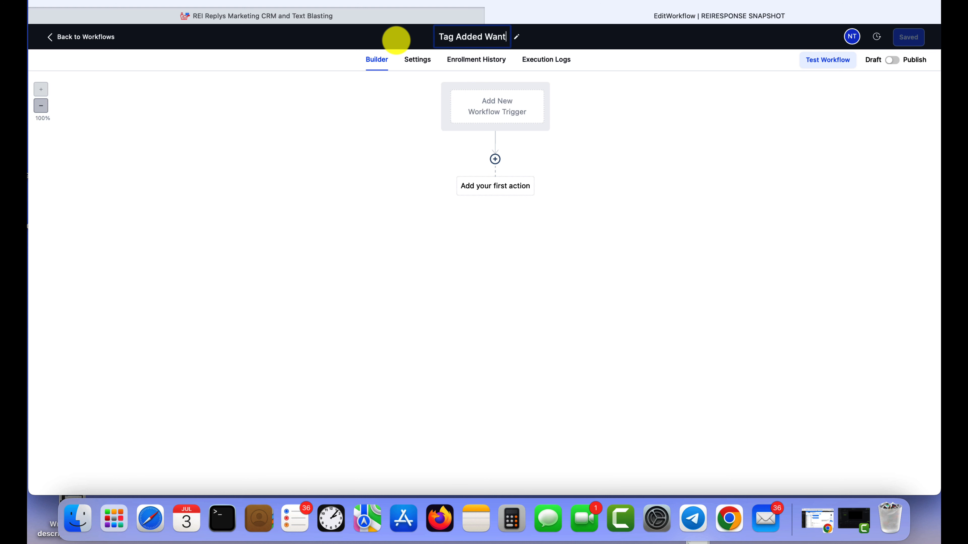
text(sretail)
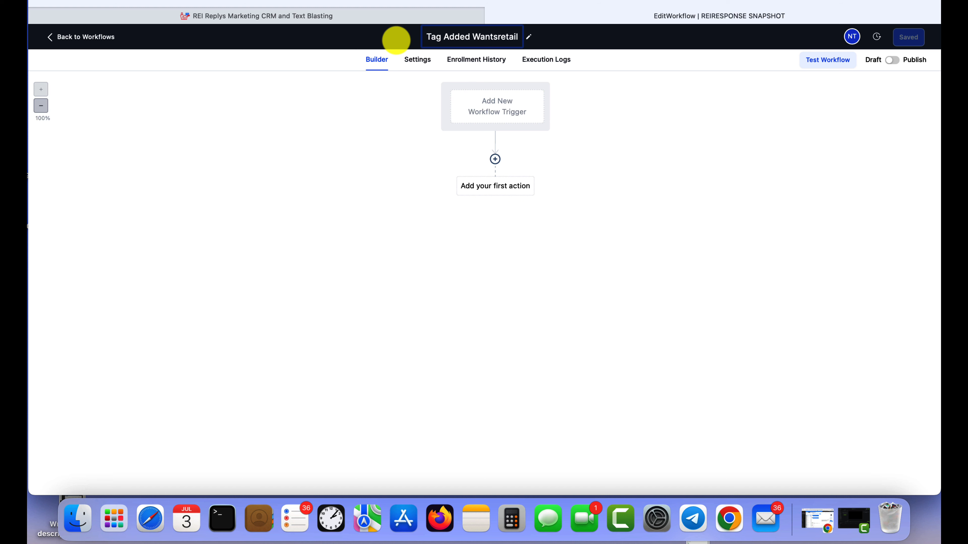
- Add a Contact Tag workflow trigger with a Tag Added filter
click(494, 114)
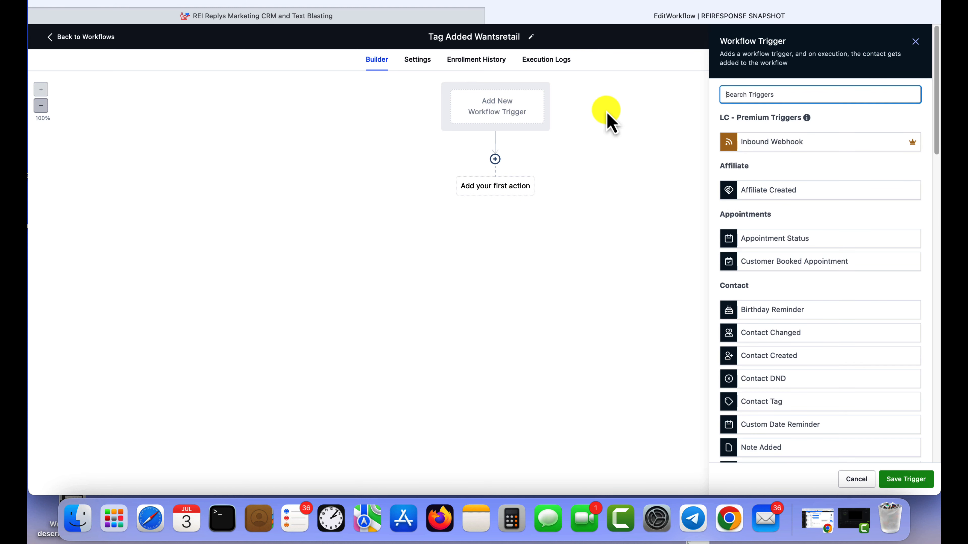
text(cont)
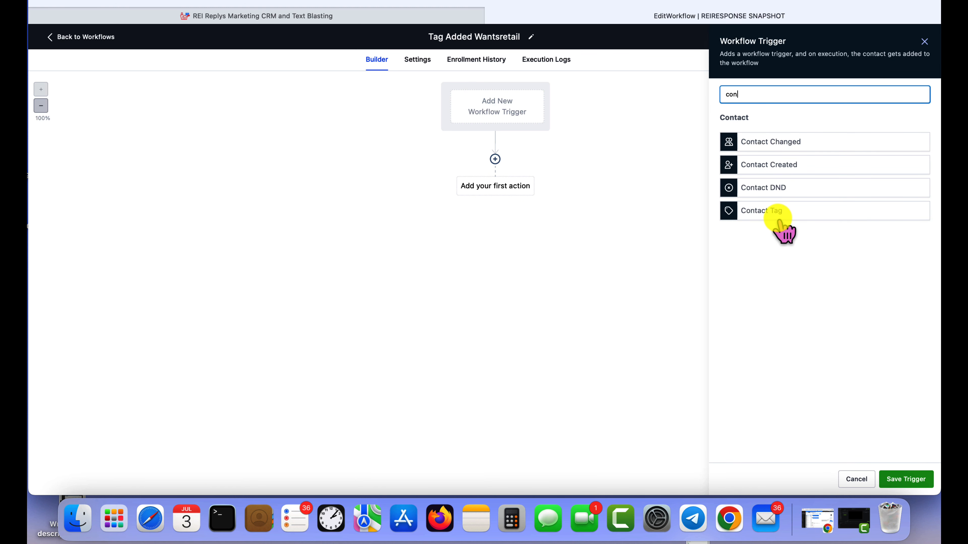
click(774, 213)
click(569, 182)
click(587, 194)
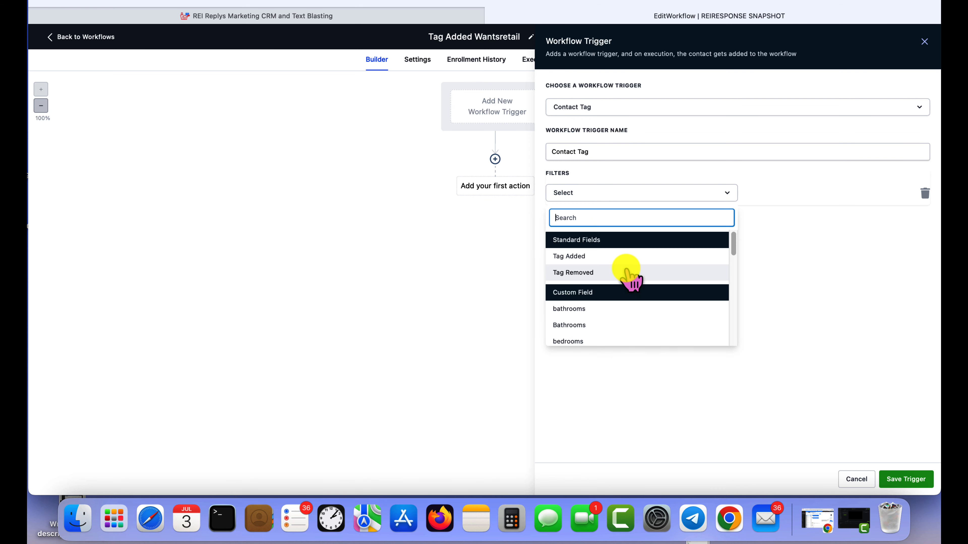
click(610, 255)
click(766, 193)
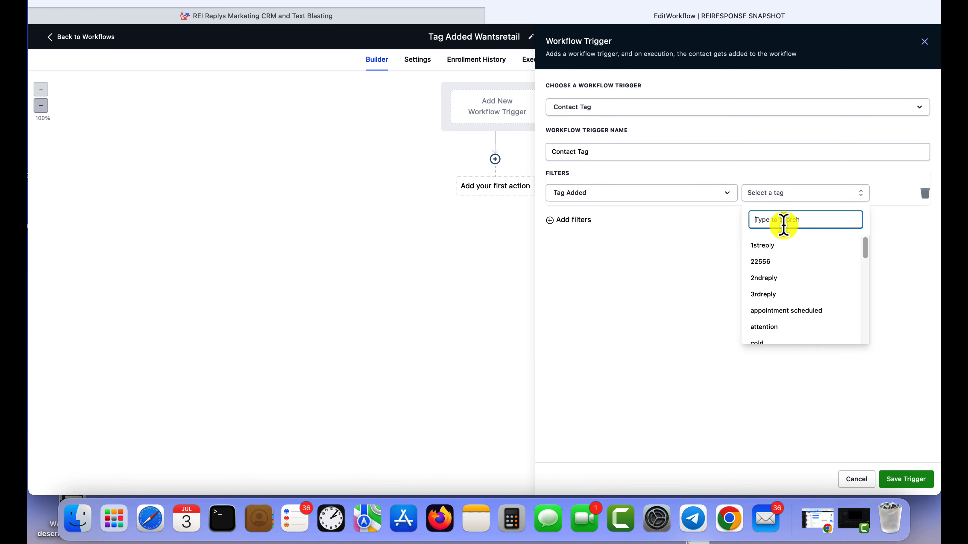
text(wa)
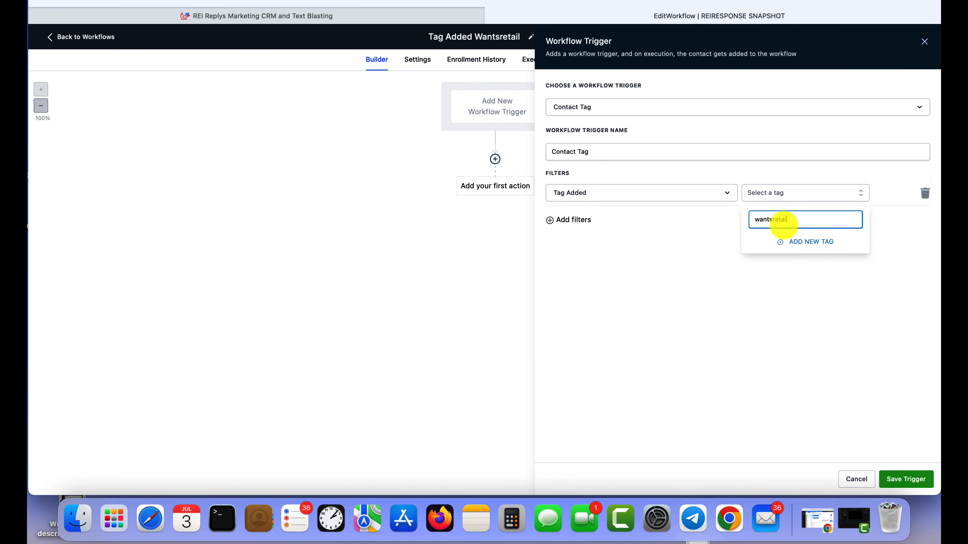
text(nts retail)
click(812, 241)
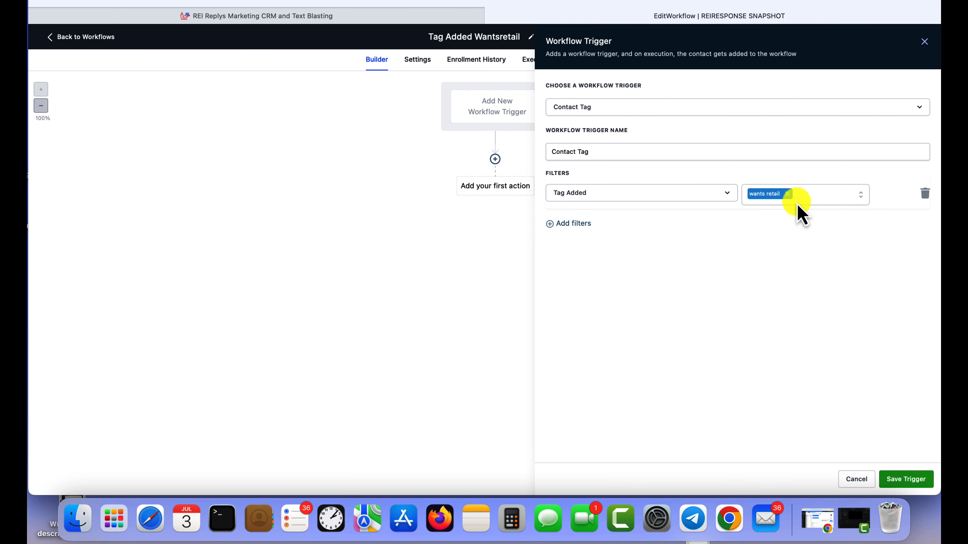
click(787, 194)
- Create the new tag "wantsretail" as the Tag Added filter's value and save the trigger
click(789, 196)
text(wan)
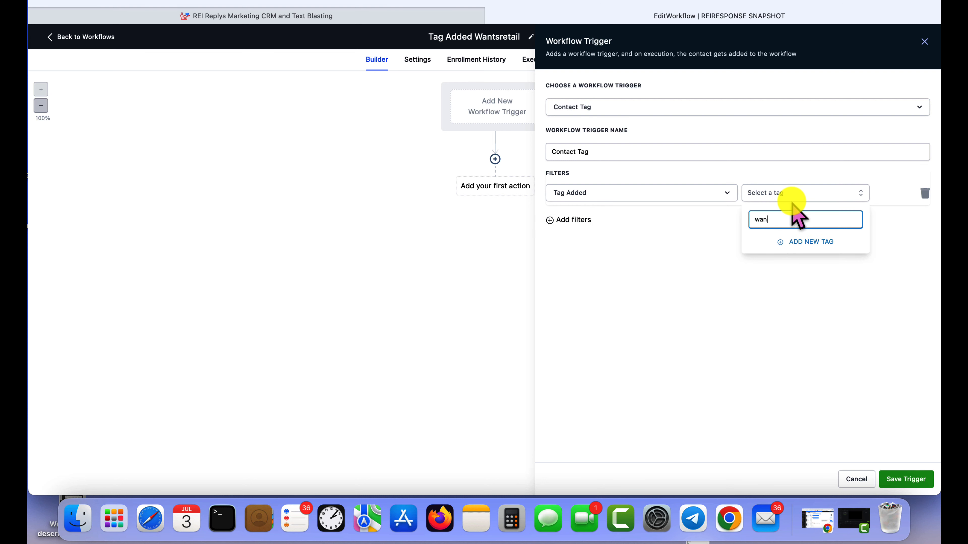
text(tsreta)
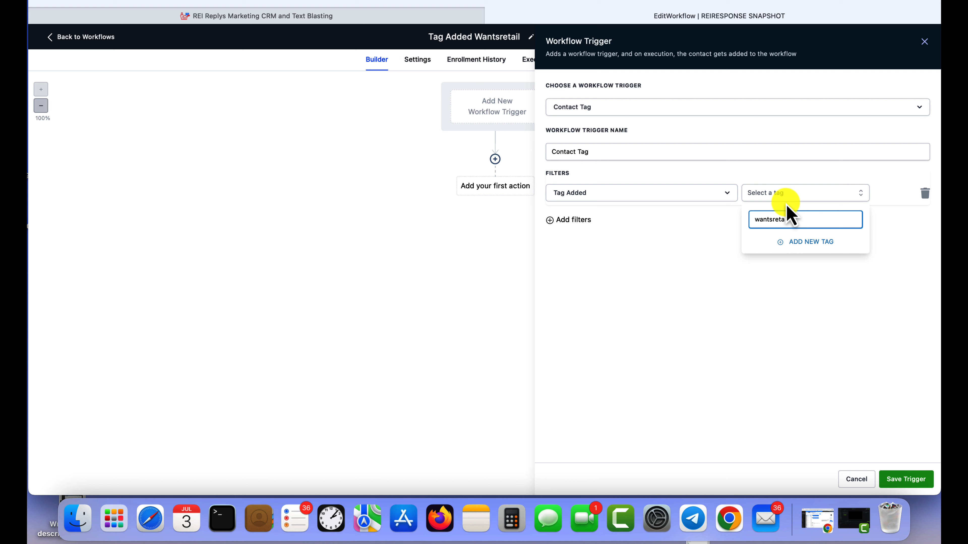
text(il)
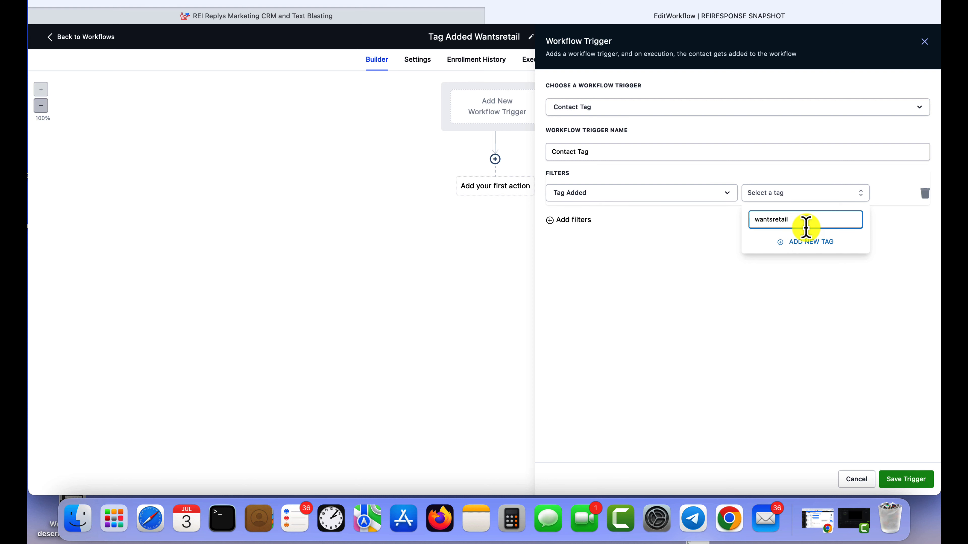
click(811, 242)
click(908, 479)
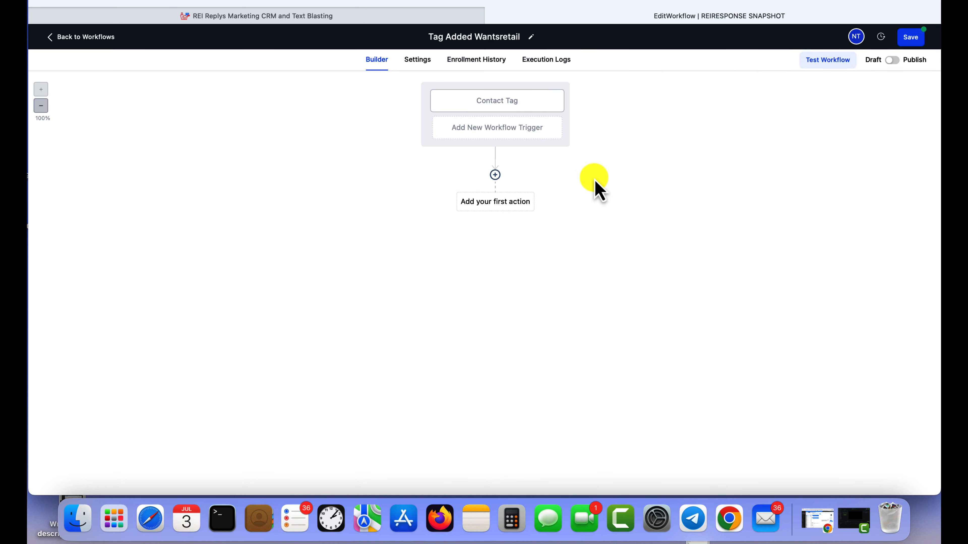
- Add a Remove From All Workflows action below the trigger, leaving the current workflow excluded, and save it
click(495, 175)
text(remove)
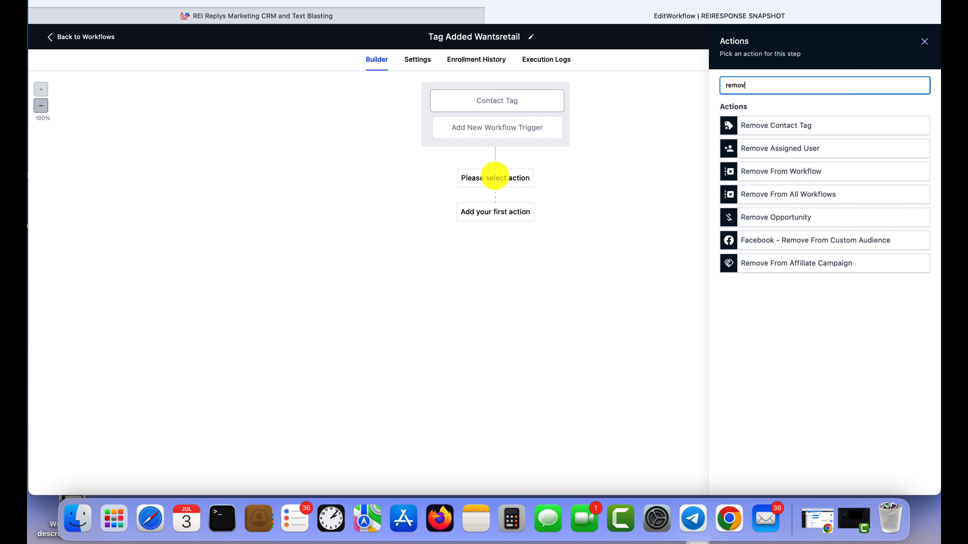
click(797, 195)
click(731, 141)
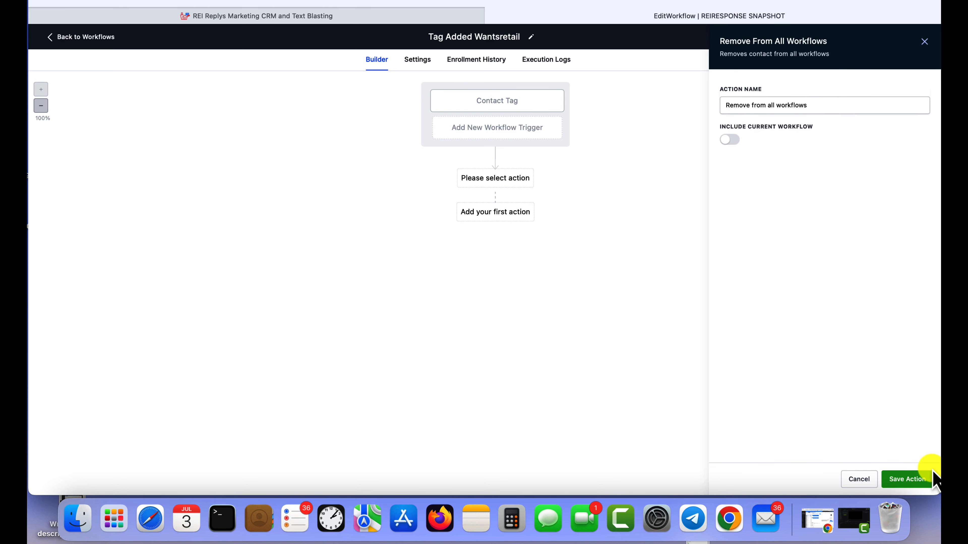
click(924, 476)
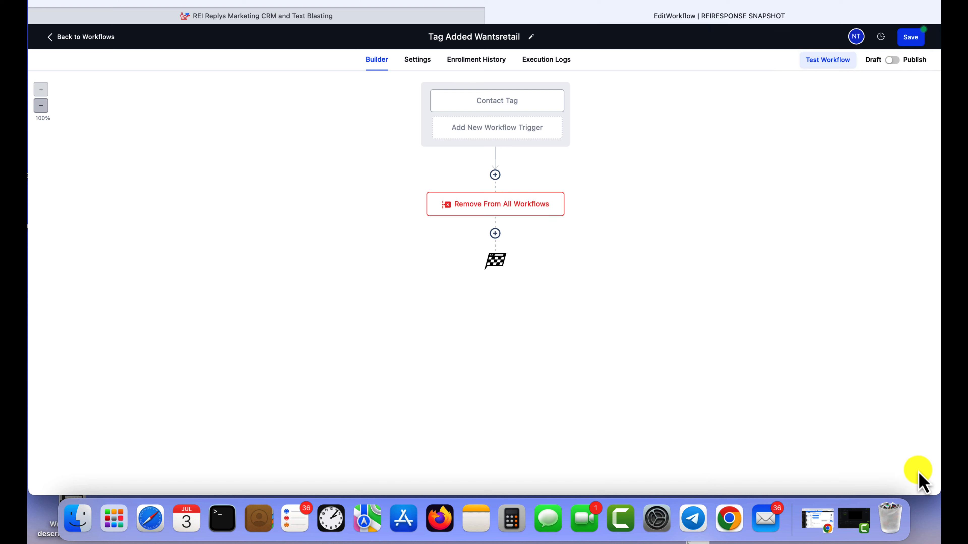
- Add a Create/Update Opportunity action after the Remove From All Workflows action
click(495, 233)
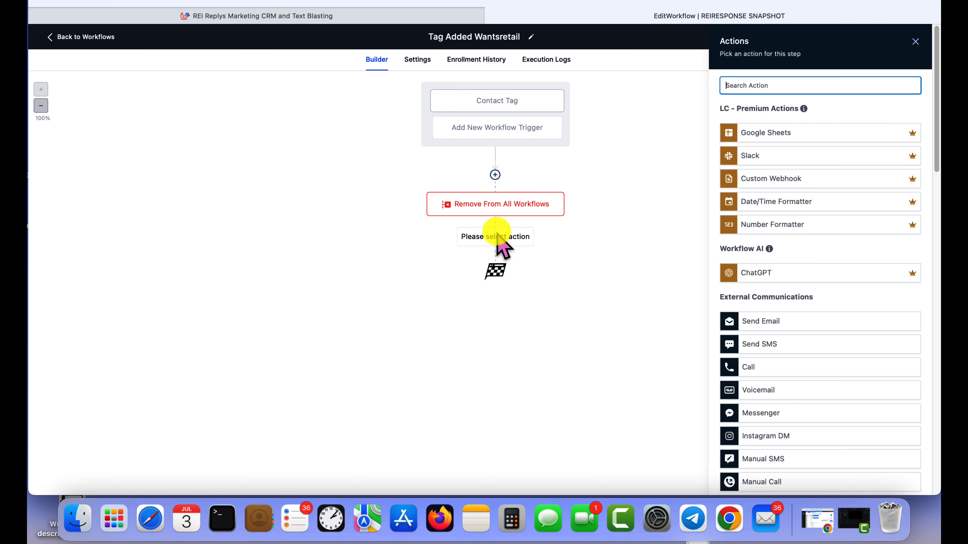
text(up)
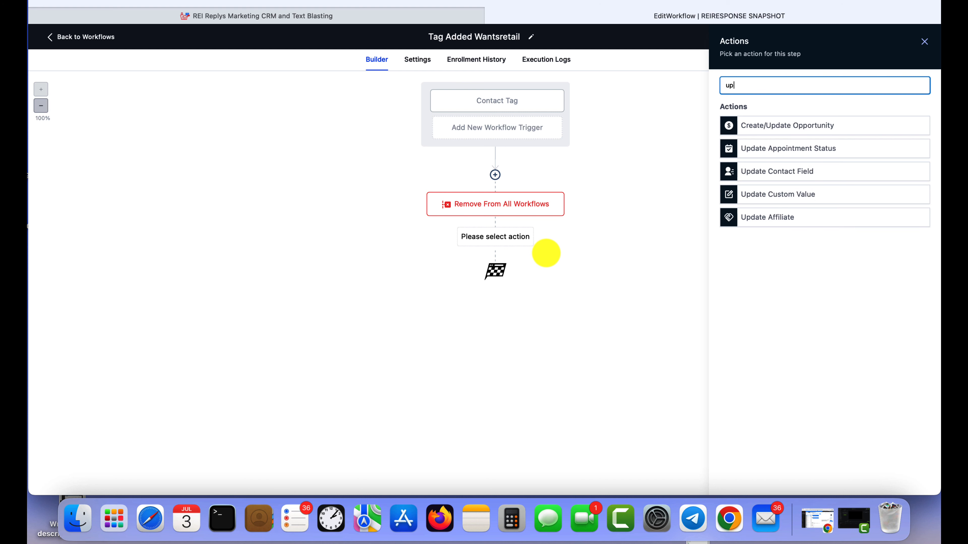
click(837, 129)
click(764, 147)
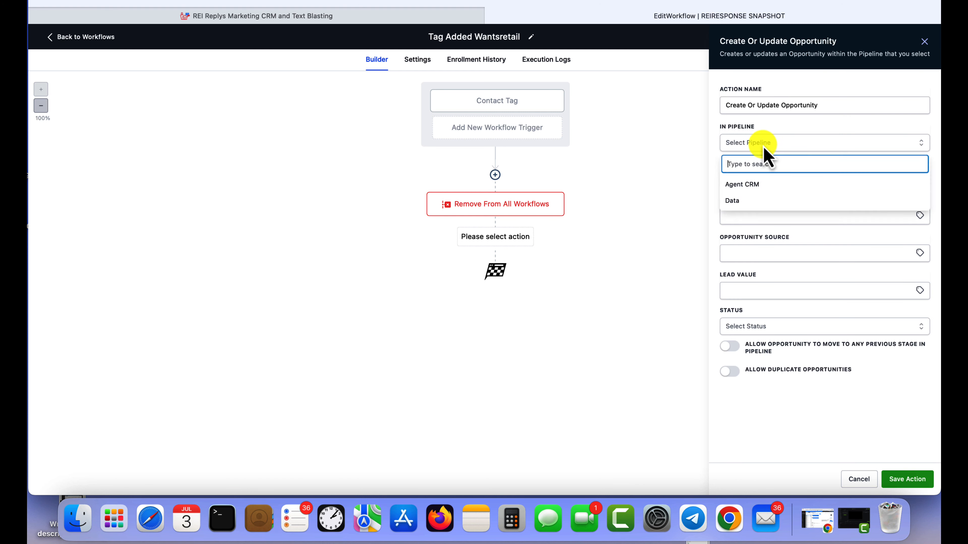
click(758, 202)
click(768, 180)
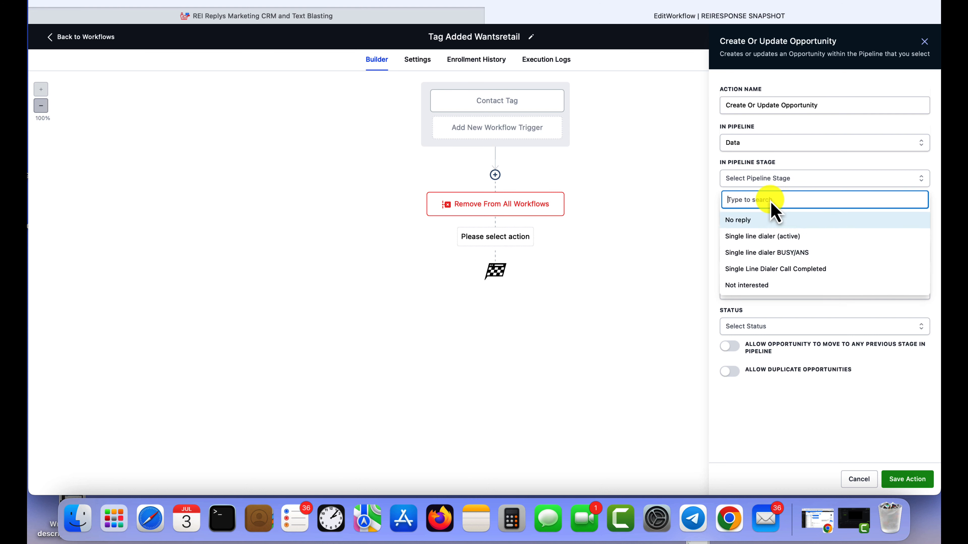
click(748, 148)
- Set the opportunity's pipeline to Agent CRM and its pipeline stage to Wants Retail
click(747, 148)
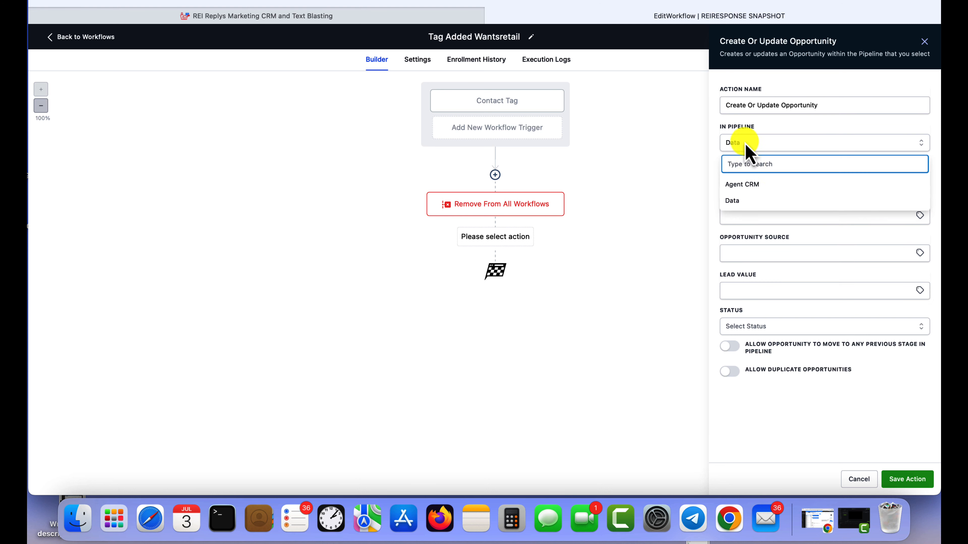
click(747, 184)
click(757, 179)
scroll(775, 264, down, 2)
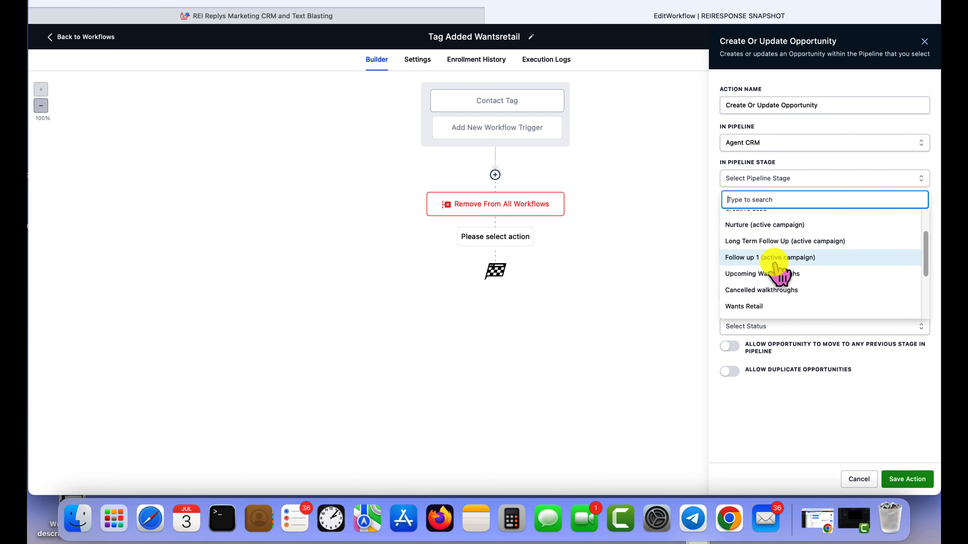
click(777, 308)
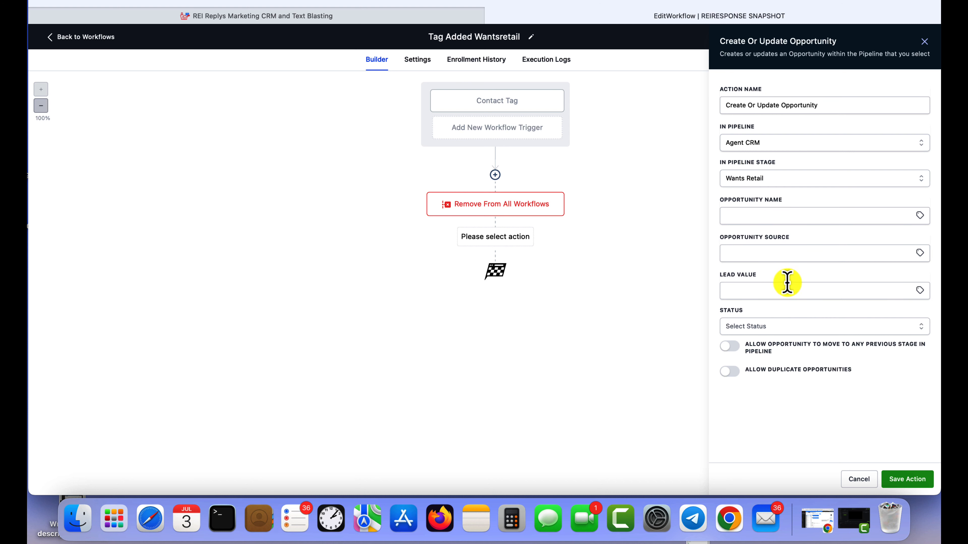
- Use {{contact.name}} as the opportunity name, allow moves to previous stages, set the status to open, and save the action
click(920, 215)
click(793, 243)
click(874, 244)
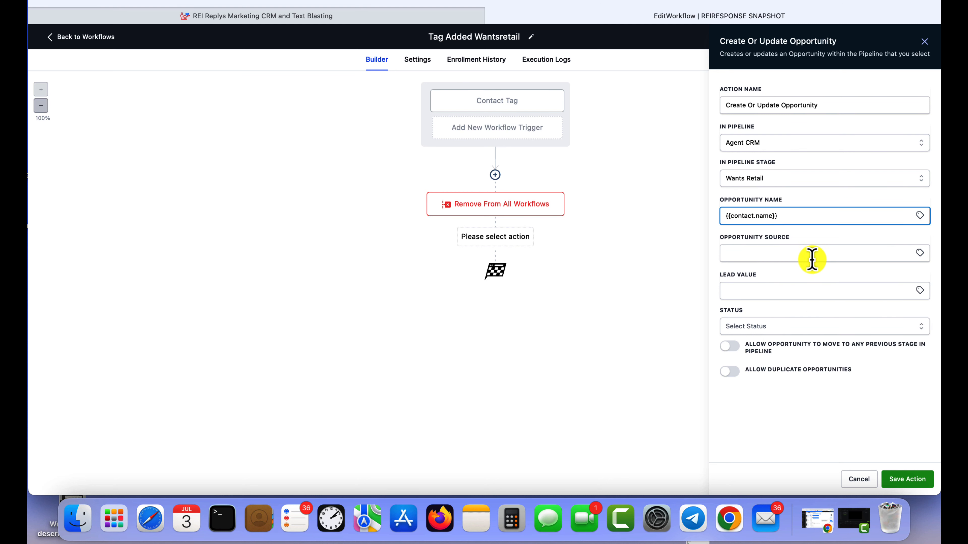
click(732, 347)
click(755, 330)
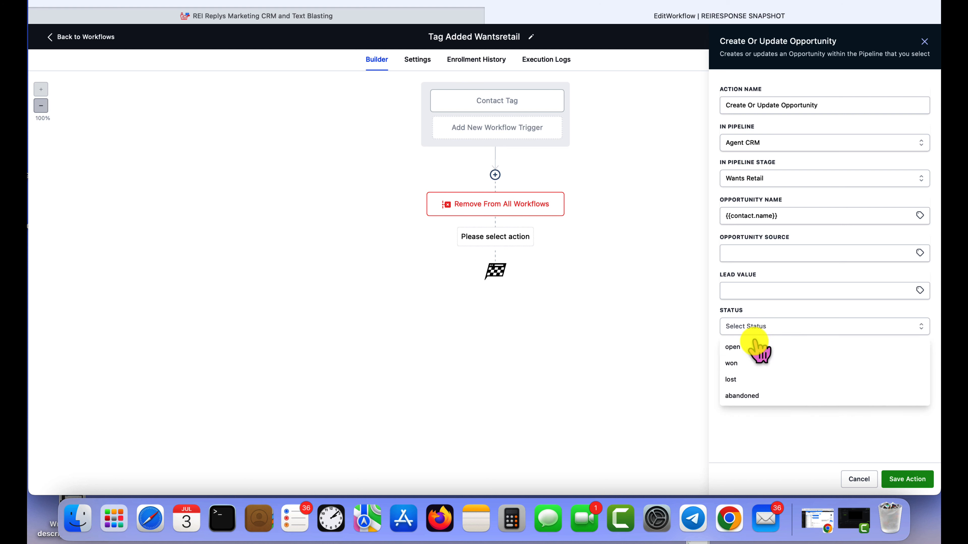
click(752, 363)
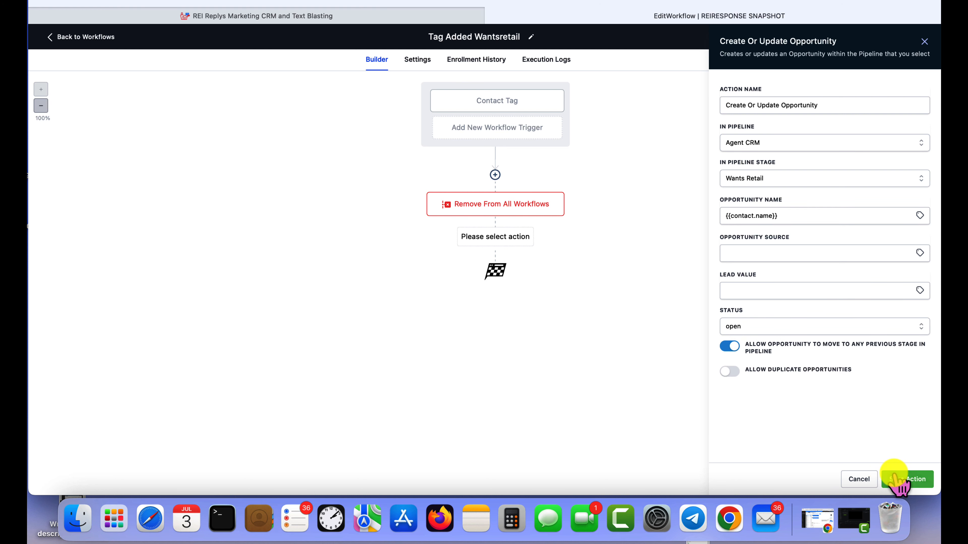
click(907, 479)
- Add a Remove Contact Tag action after the Create Or Update Opportunity action
click(495, 292)
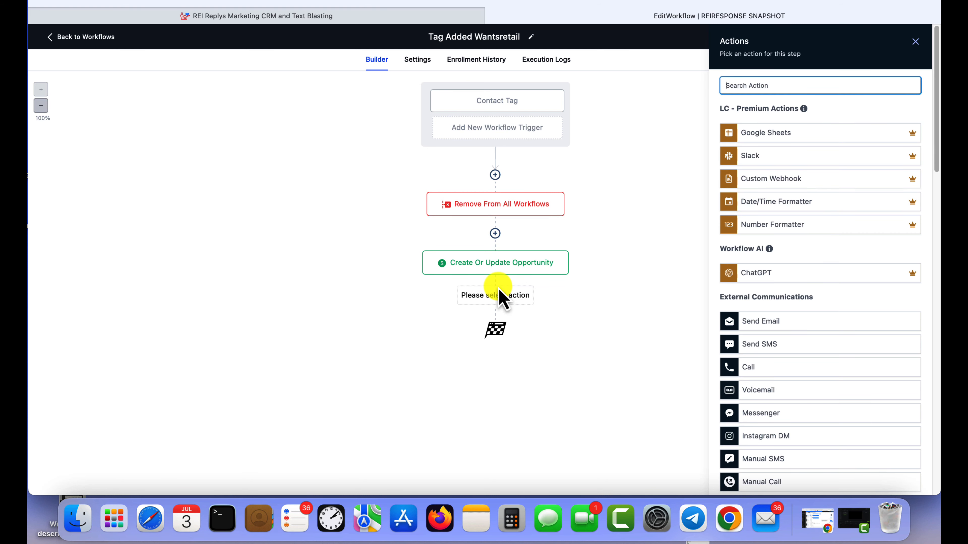
text(re)
click(804, 126)
click(609, 0)
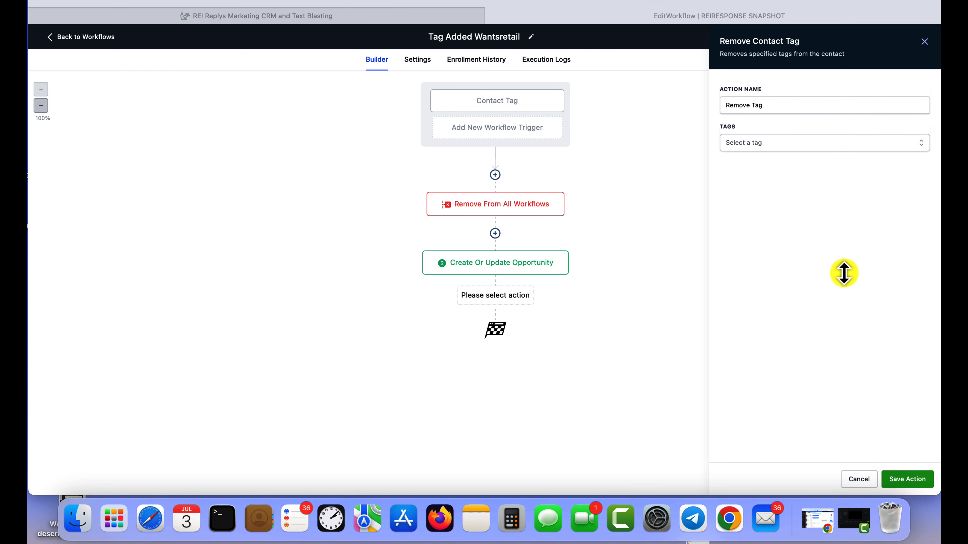
- Select the lead and creative lead tags to remove from the contact
click(776, 143)
click(770, 145)
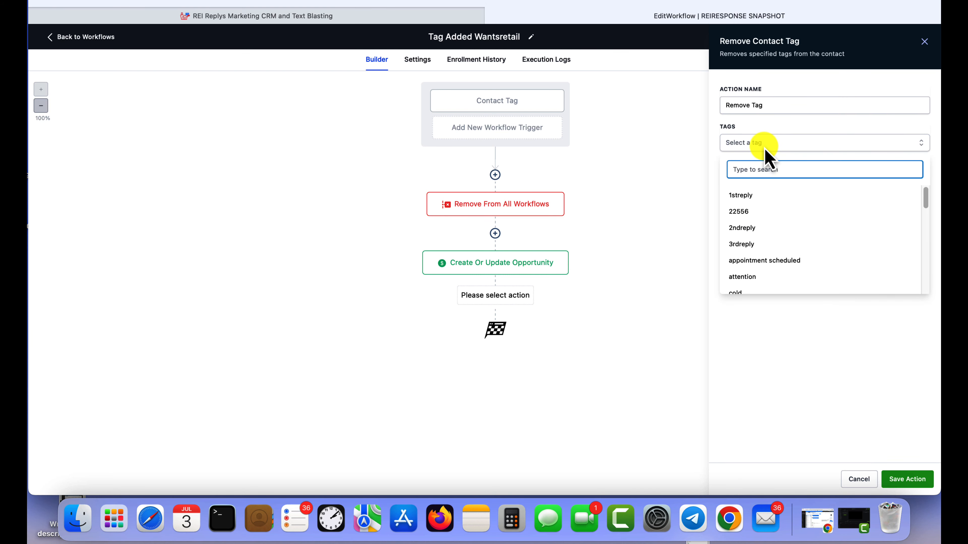
text(leau)
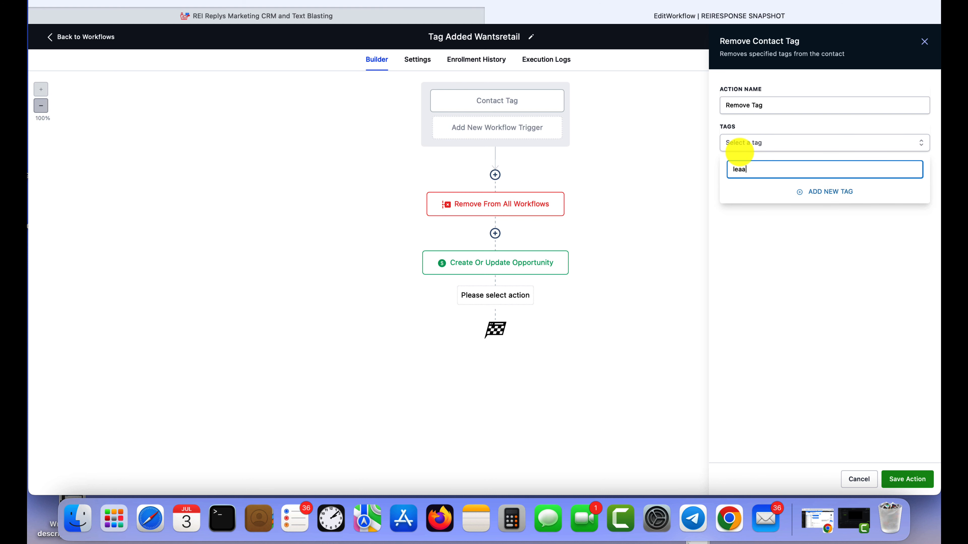
key(BackSpace)
text(d)
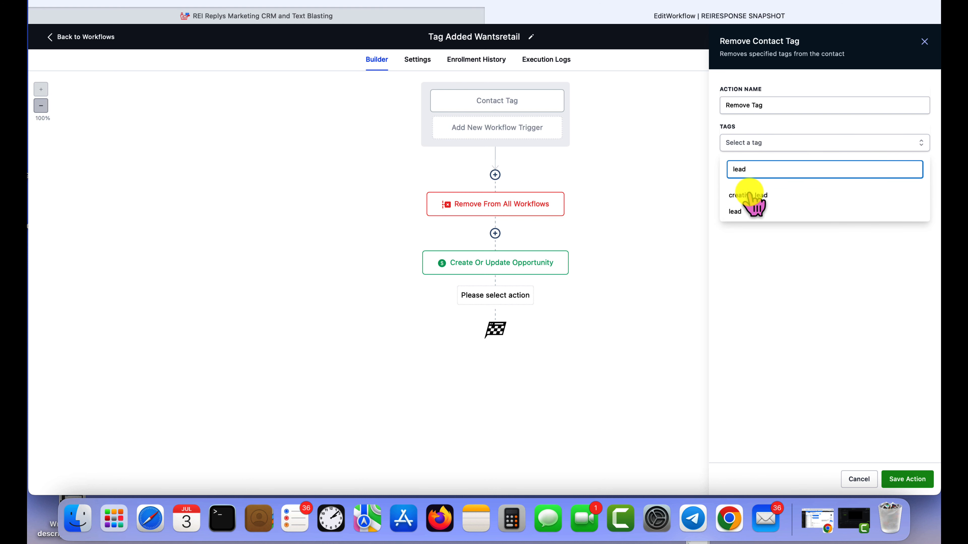
click(760, 214)
click(785, 170)
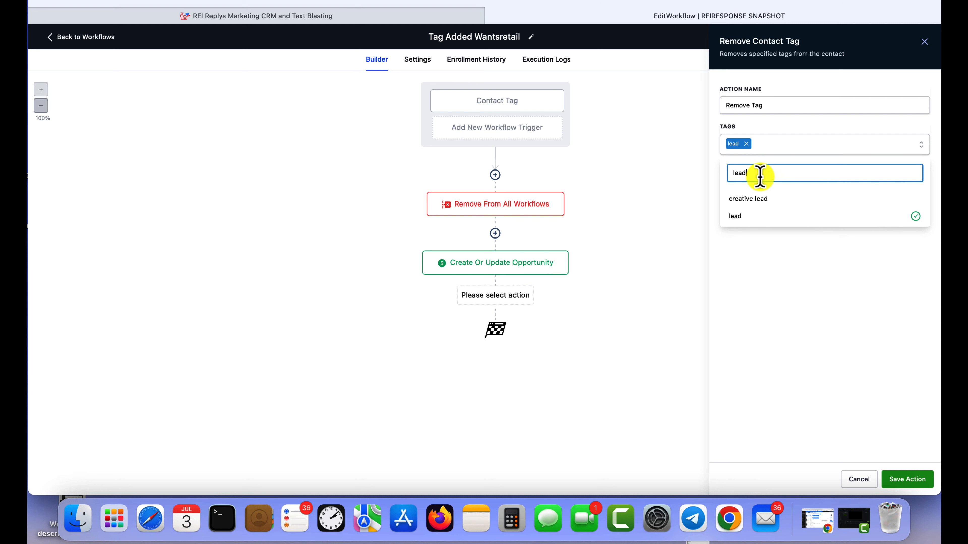
drag(760, 178, 716, 172)
click(768, 166)
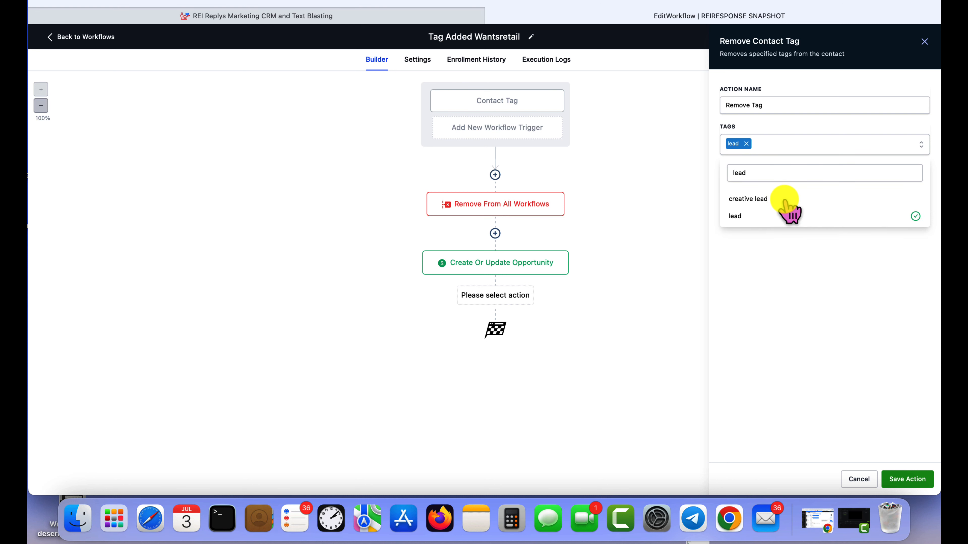
click(784, 199)
click(817, 277)
- Add the nurture and longtermfollowup tags to the tags being removed
click(811, 150)
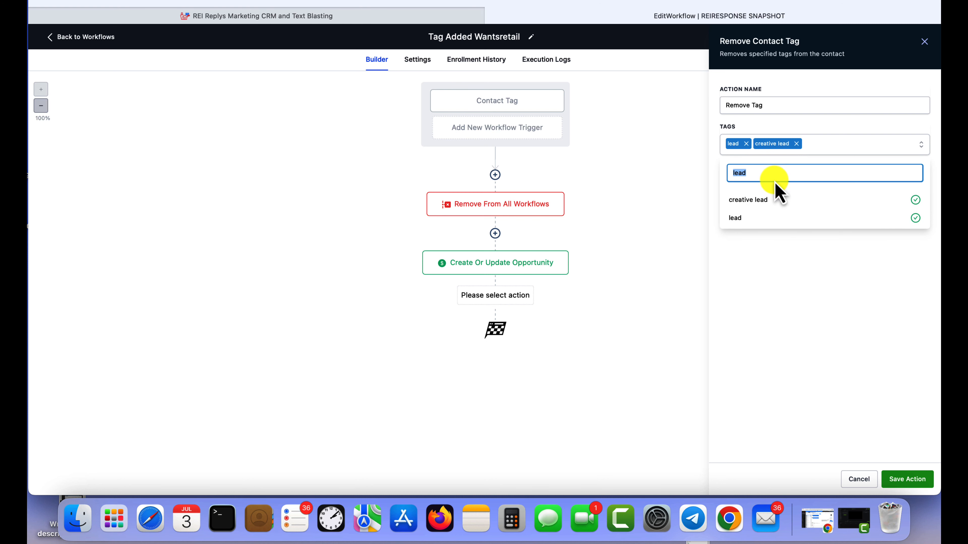
key(BackSpace)
text(of)
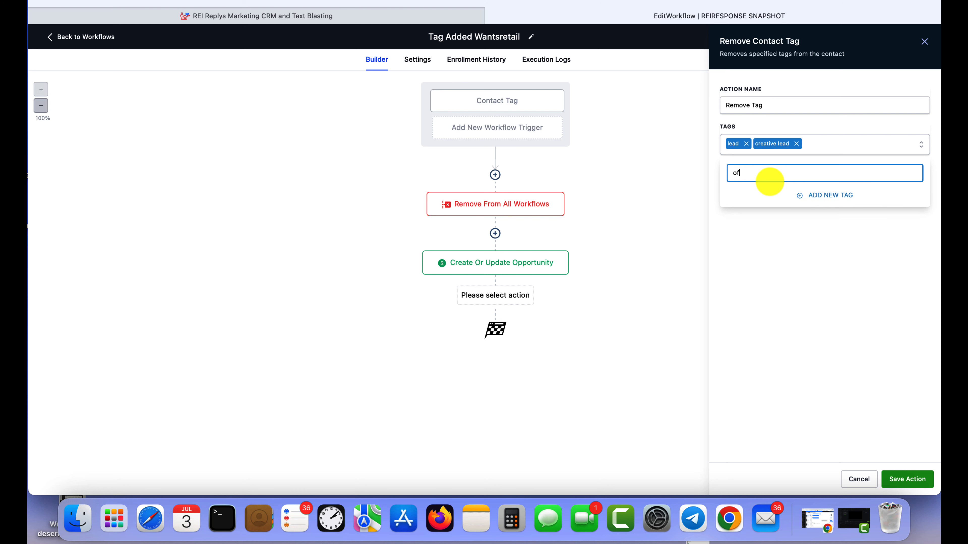
text(fer)
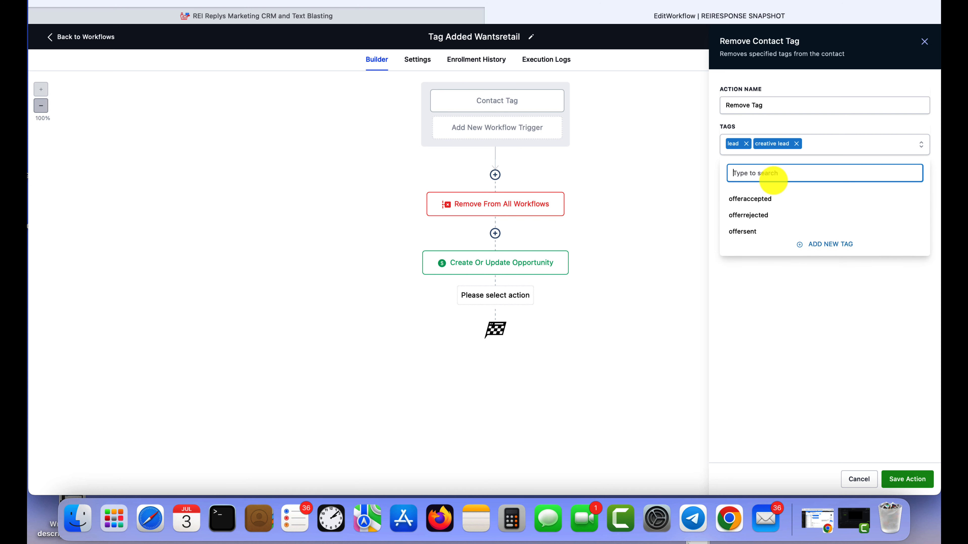
text(nurture)
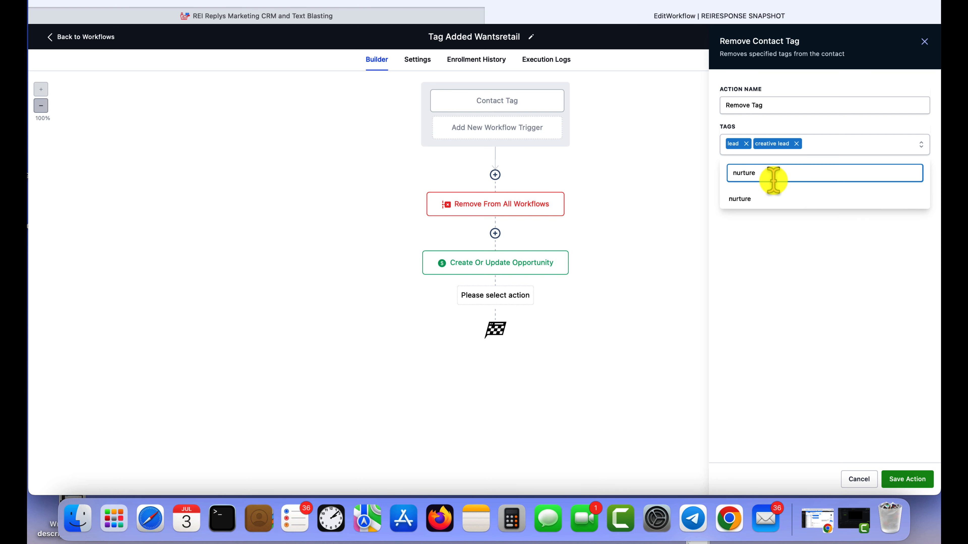
click(767, 201)
drag(768, 172, 726, 179)
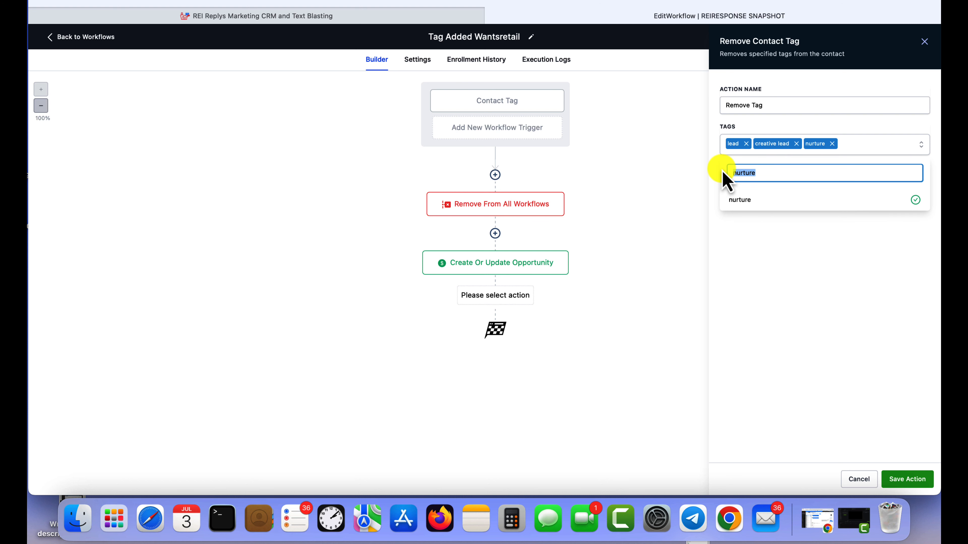
text(long)
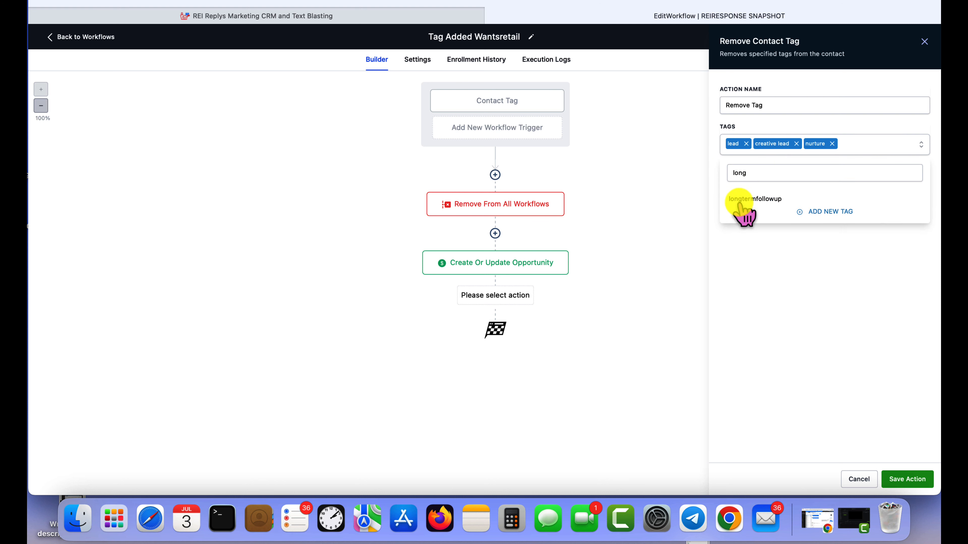
click(741, 201)
- Add the followup1 tag to the removal list and save the Remove Contact Tag action
drag(767, 172, 722, 170)
text(fo)
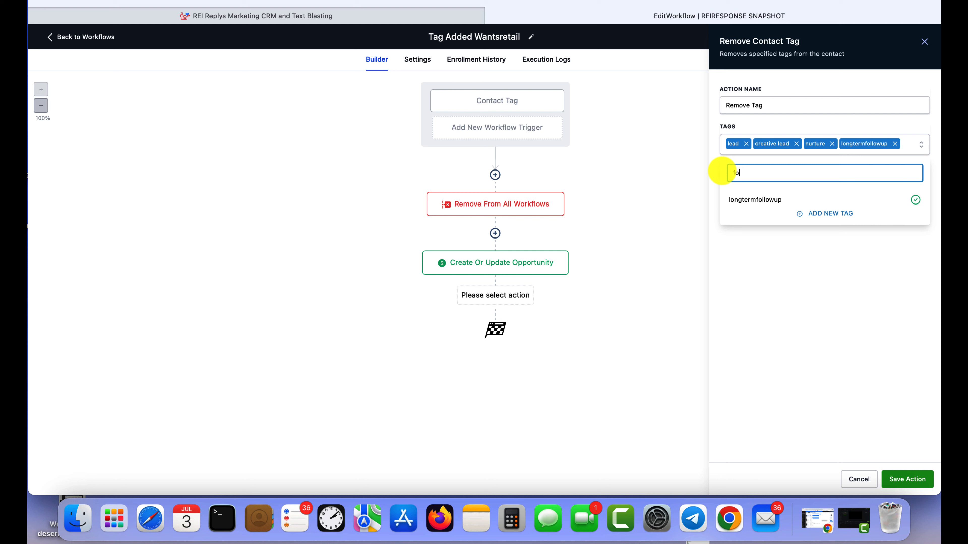
text(llowup1)
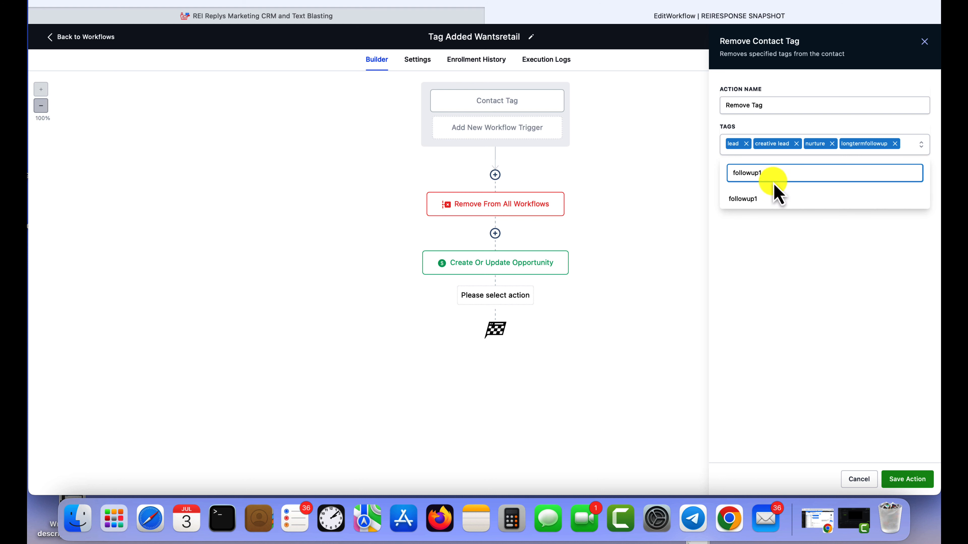
click(774, 190)
click(856, 291)
click(795, 164)
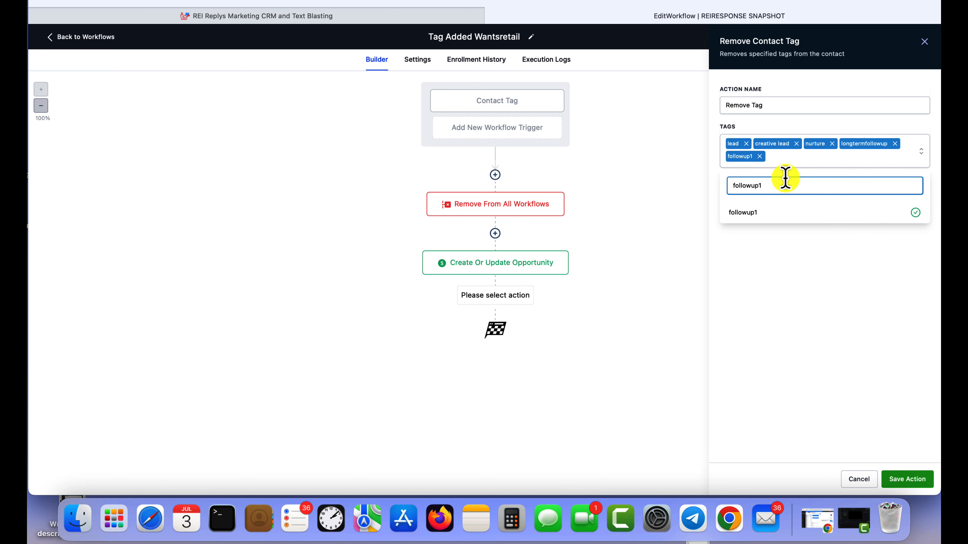
drag(764, 183, 712, 182)
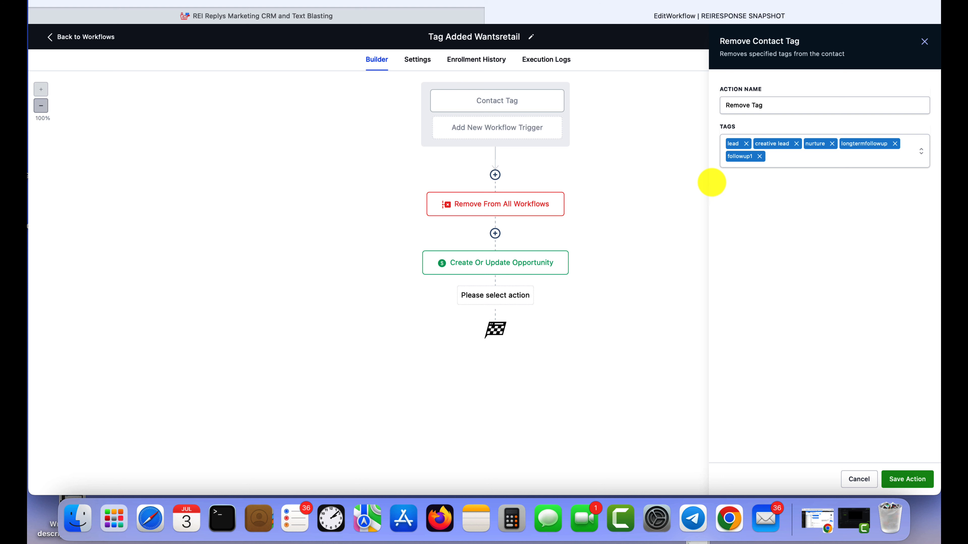
click(784, 164)
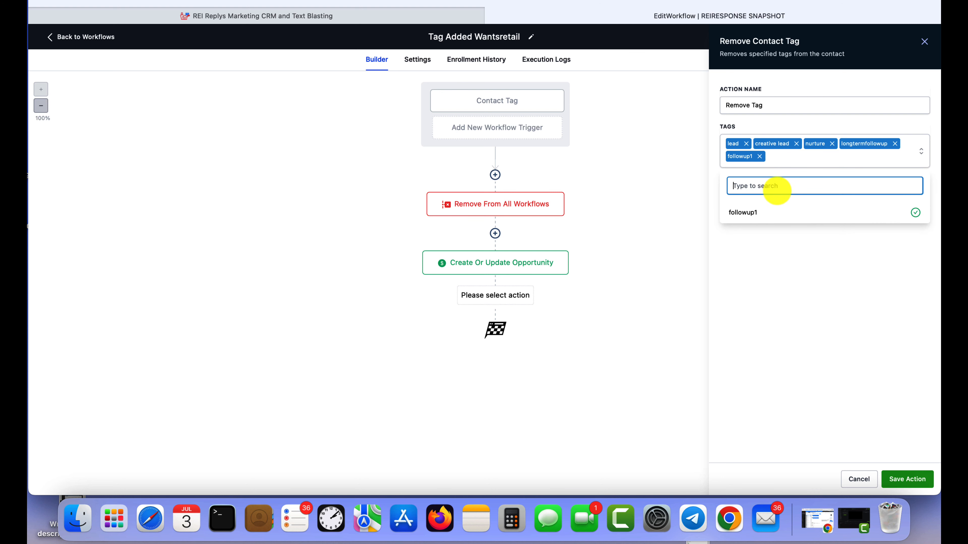
click(835, 297)
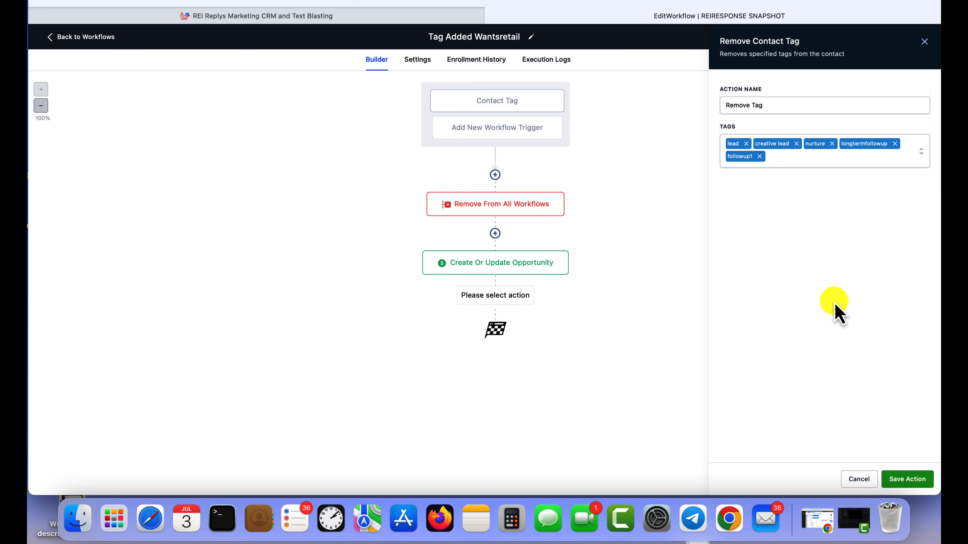
click(907, 479)
- Switch the Tag Added Wantsretail workflow from draft to published and save it
click(903, 36)
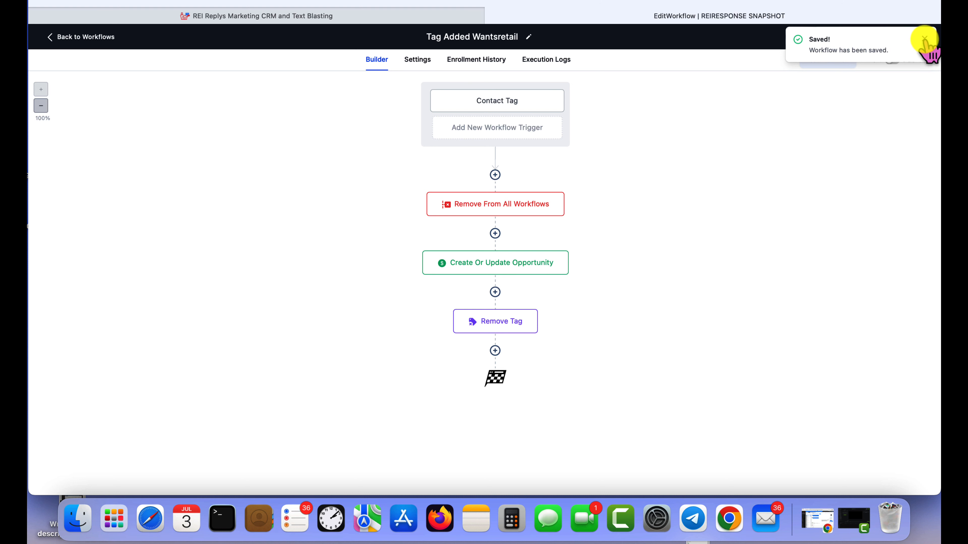
click(905, 58)
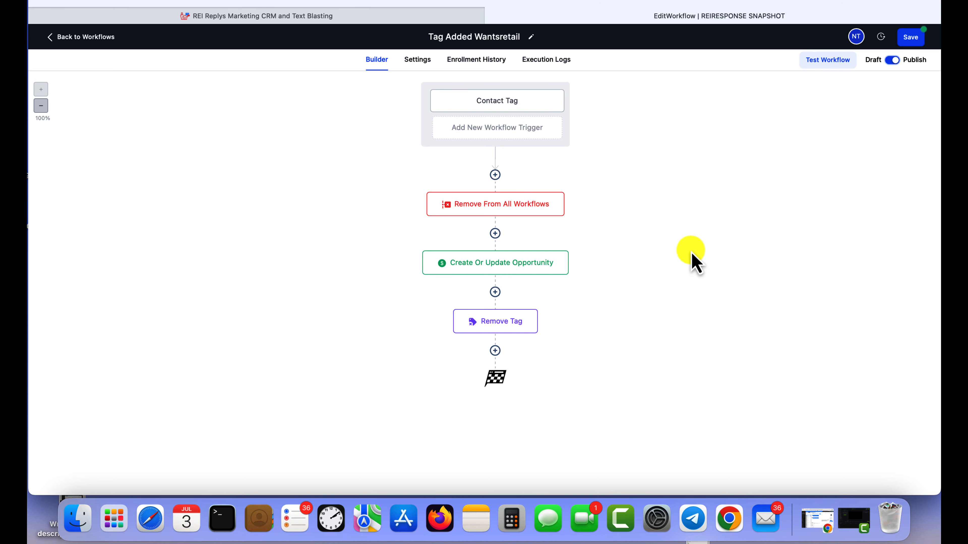
click(914, 38)
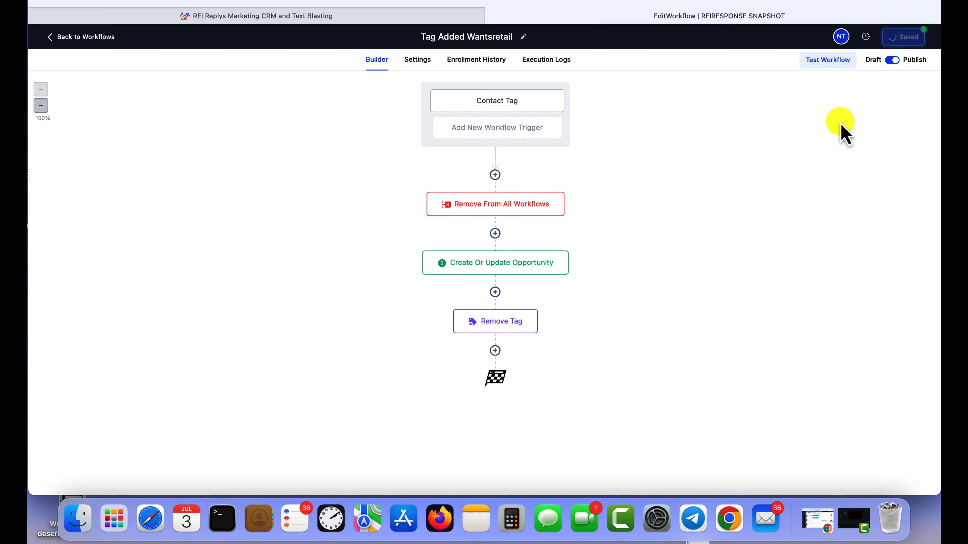
- Add a Send SMS action after Remove Tag and begin its message with "I see you are asking full retail. We are"
click(496, 351)
click(787, 340)
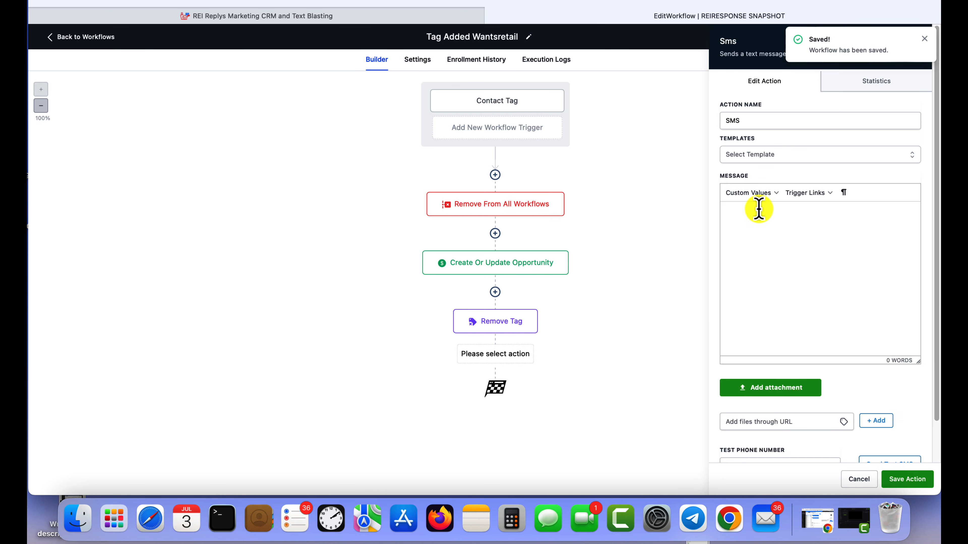
click(925, 39)
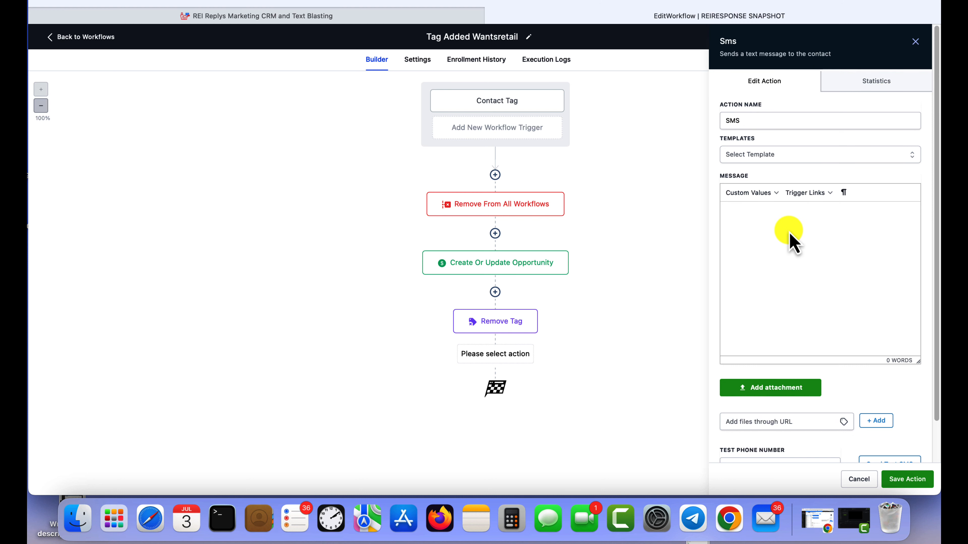
click(771, 237)
text(I s)
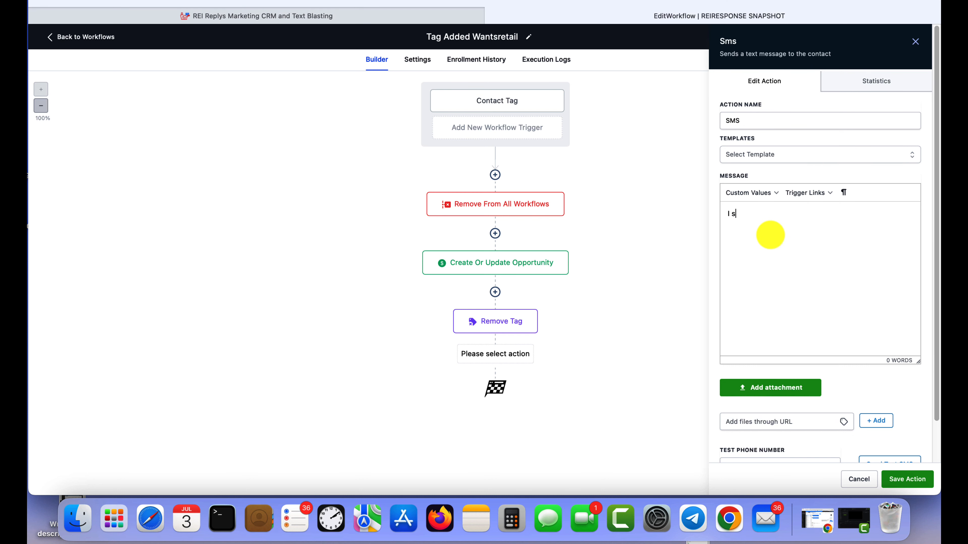
text(ee you are asking full retail. We are)
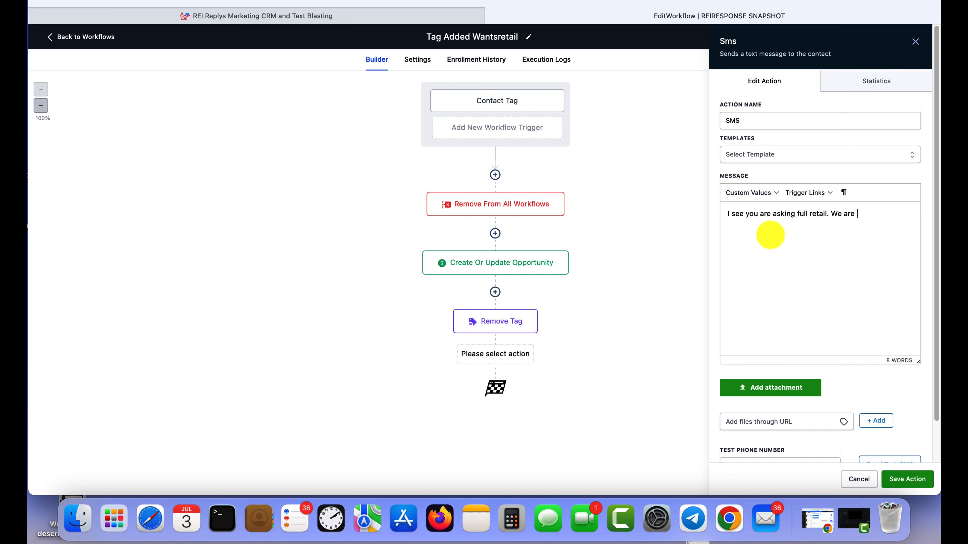
- Complete the message with "looking for properties at a slight discount so we can renovate them and put them back on the market." and save the action
text(oking for properties at a slight discount so w)
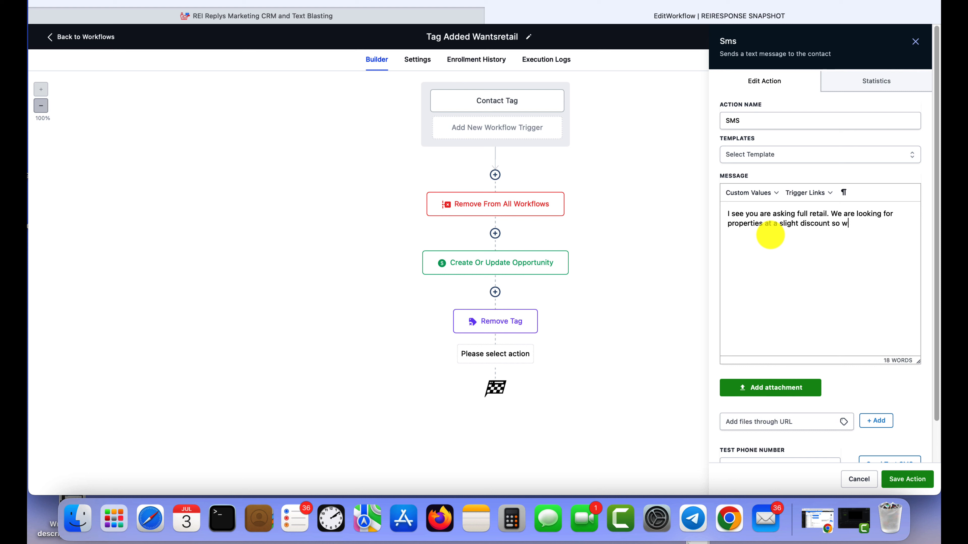
text(e can renovate them and put them back on the narket.)
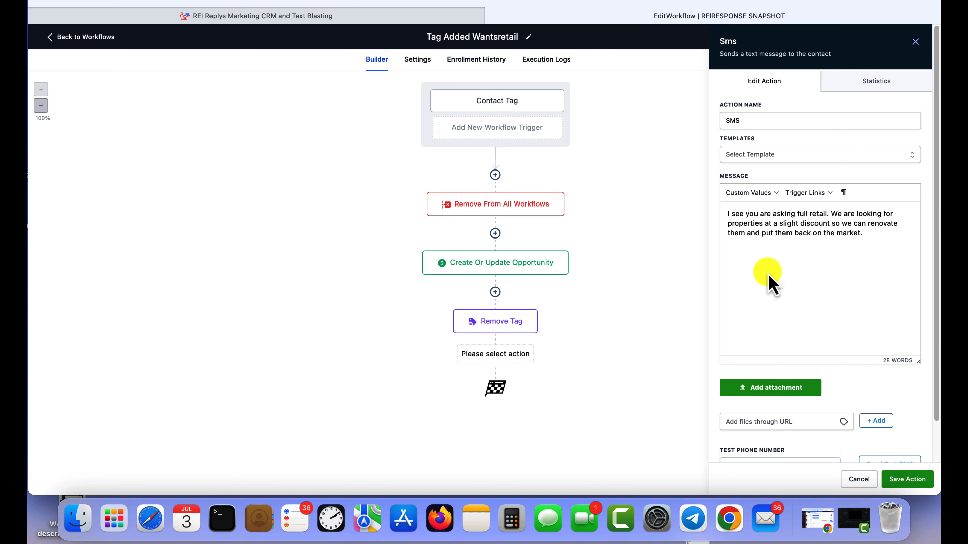
click(928, 479)
- Add a second Send SMS action directly after the existing SMS action
click(494, 408)
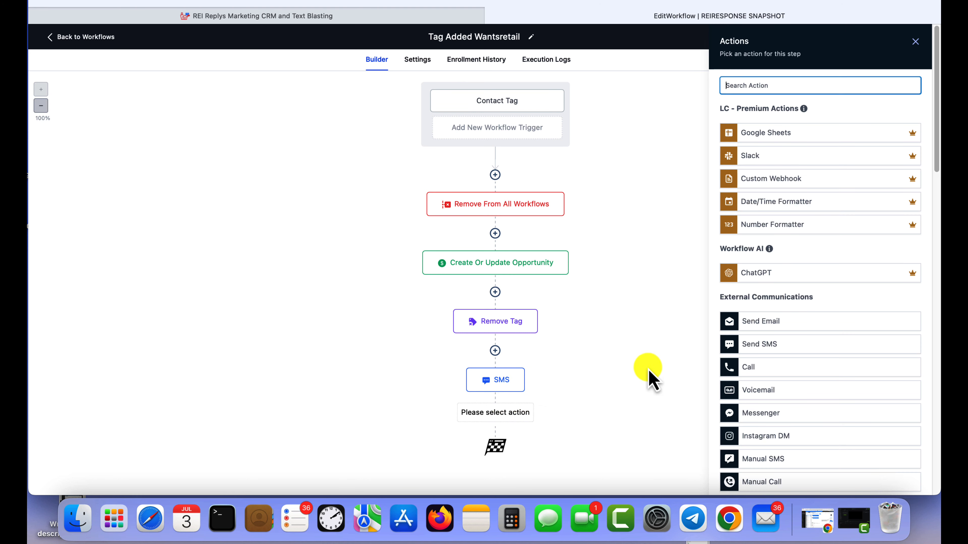
text(sms)
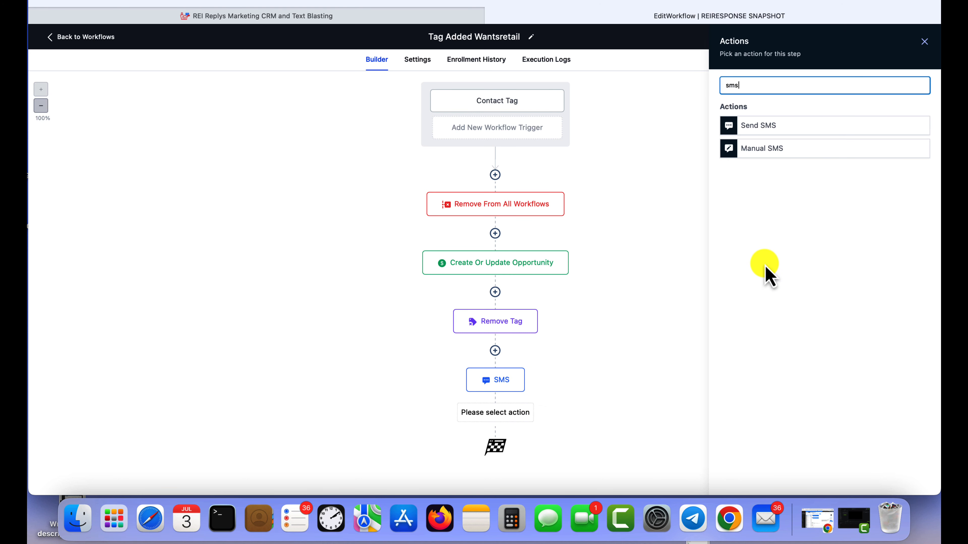
click(780, 126)
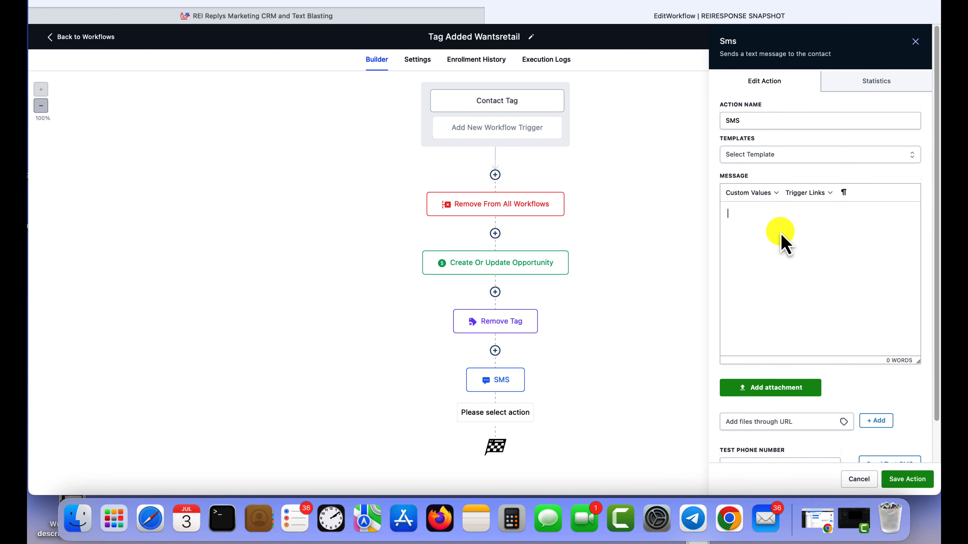
- Start the second SMS message with "Hey! thank you for sending me that listing but i took a quick look and it appears you are"
click(781, 233)
text(Hey! thank)
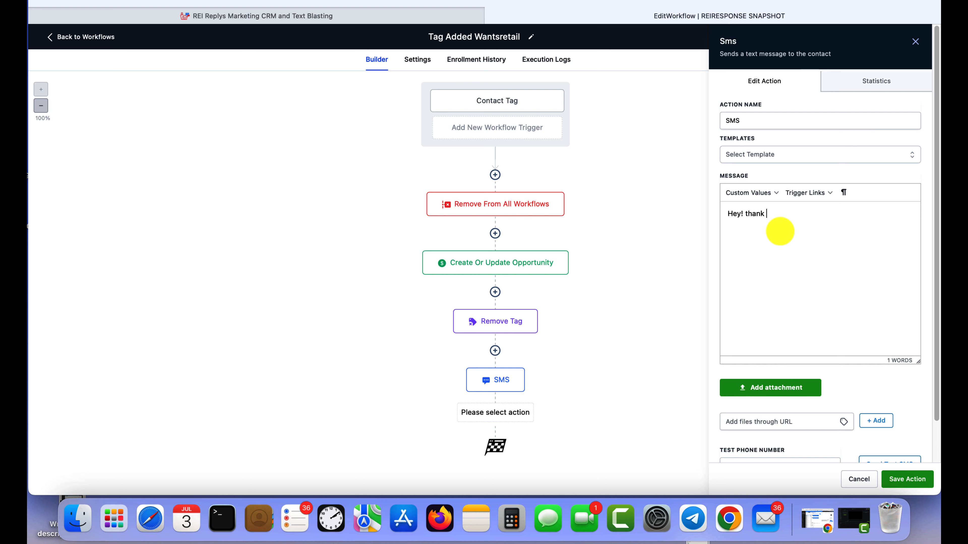
text( you for se)
key(BackSpace)
key(BackSpace)
key(BackSpace)
key(BackSpace)
text(sting but i took)
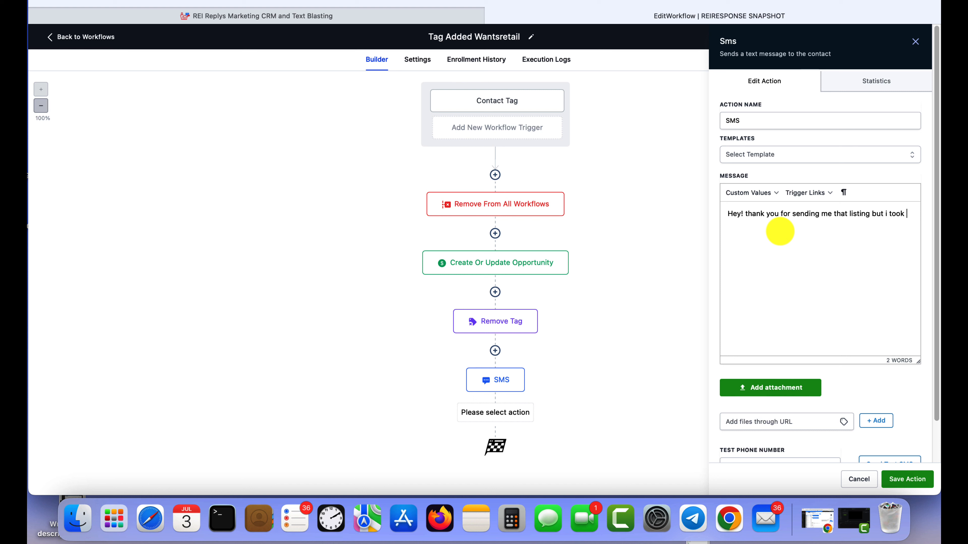
text( a quick look and it appears you are aski)
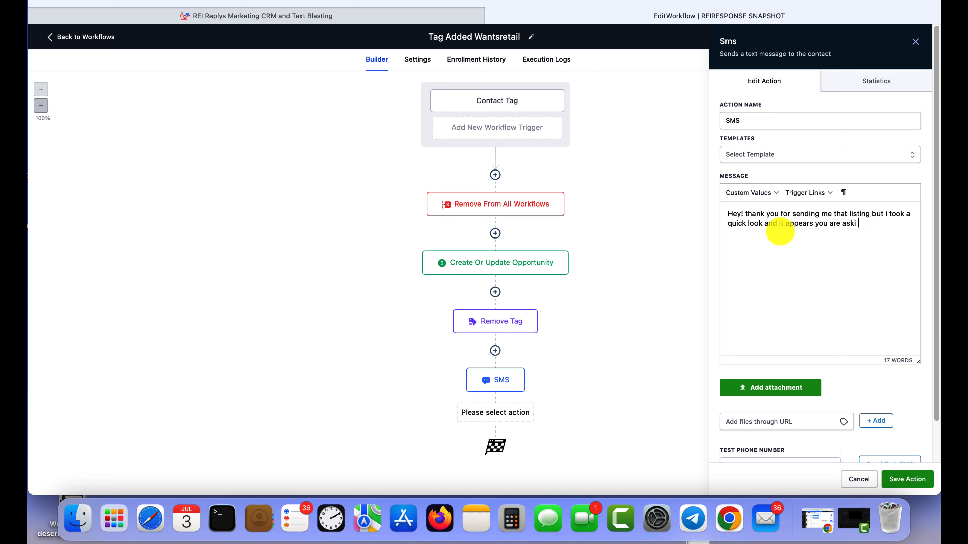
- Finish the message with "asking for full market value. Do you have any properties at a slight discount that would make sense to a flipper like myself?"
text(ng for full market value. Do you have any properties at a slig)
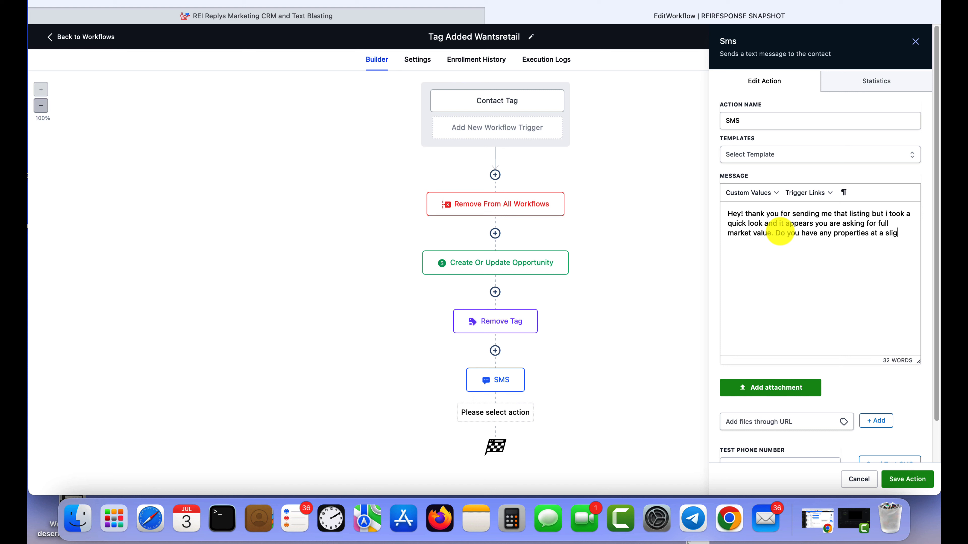
text(ht disco)
text(unt that would make s)
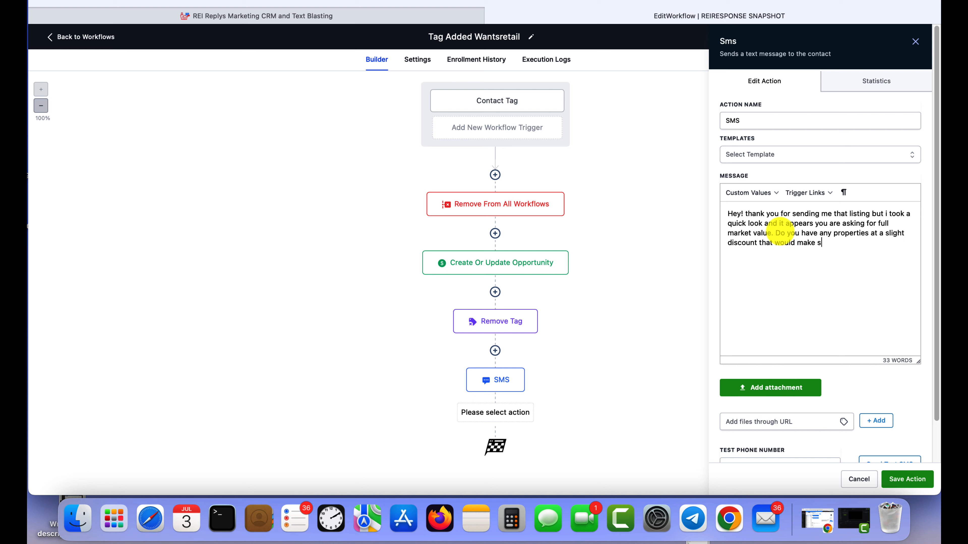
text(ense to a flipper like myself?)
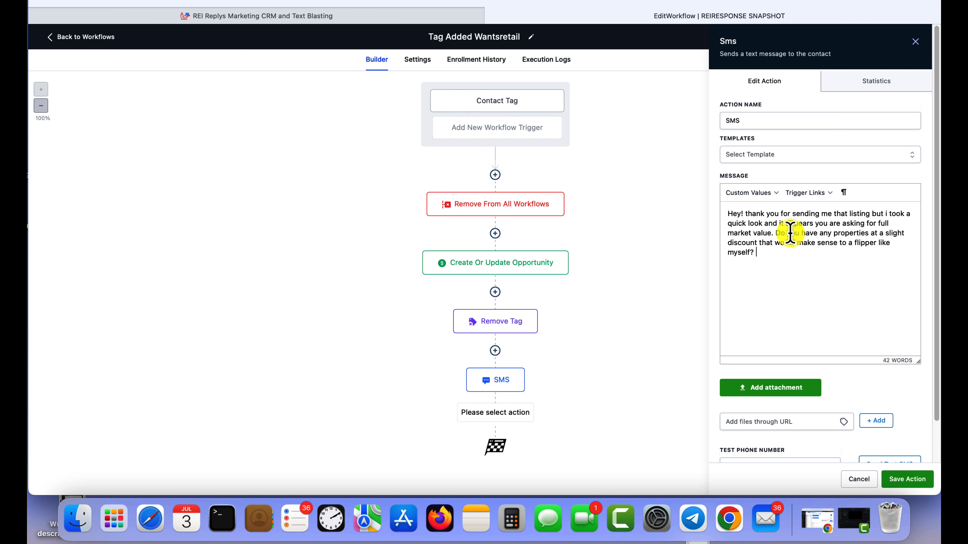
- Save the second SMS action and the Tag Added Wantsretail workflow, and check the messages of both SMS actions
click(907, 478)
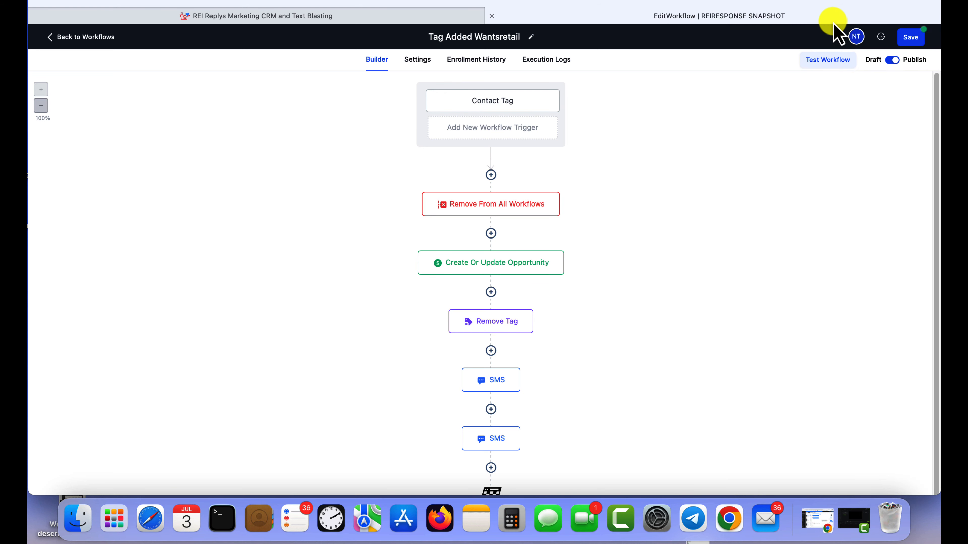
click(845, 65)
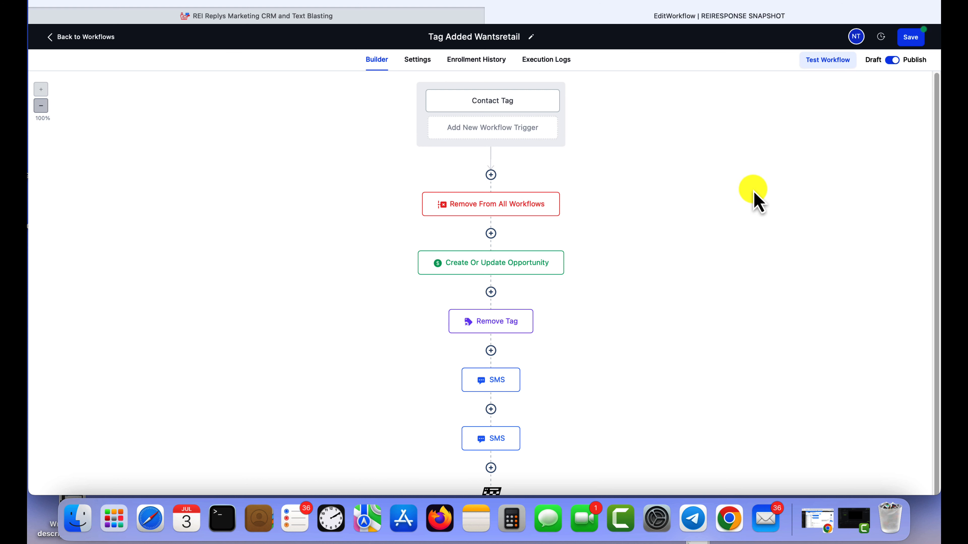
scroll(754, 192, down, 1)
click(910, 38)
scroll(614, 322, down, 2)
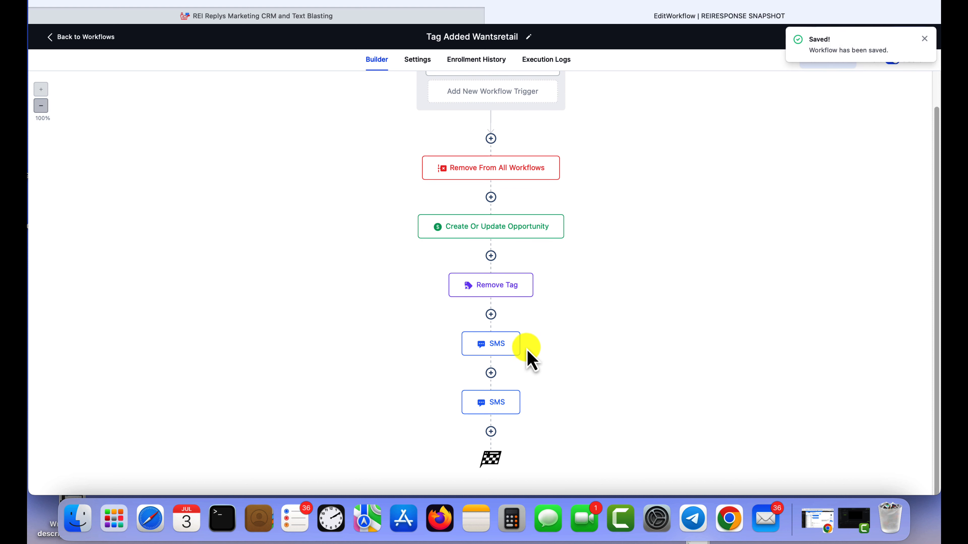
click(493, 345)
click(493, 404)
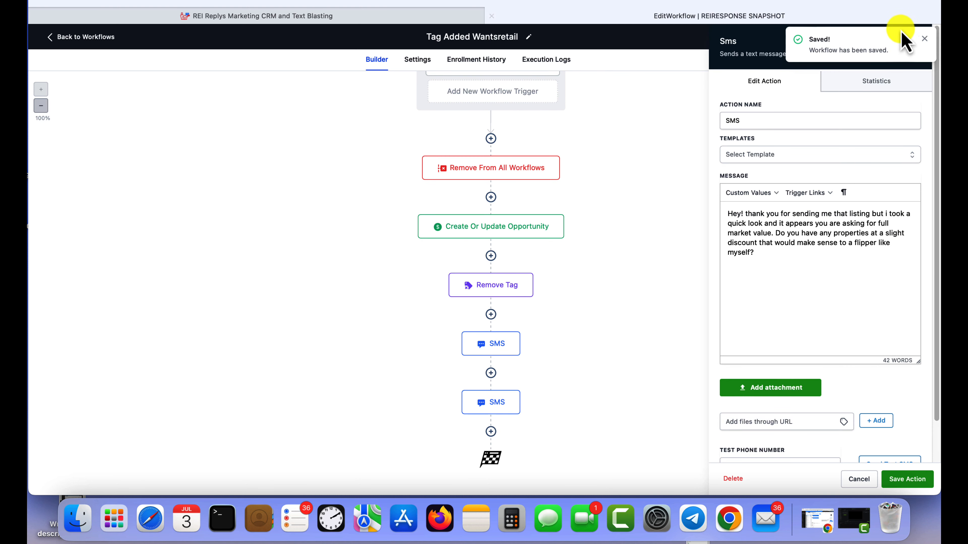
double_click(924, 38)
click(924, 39)
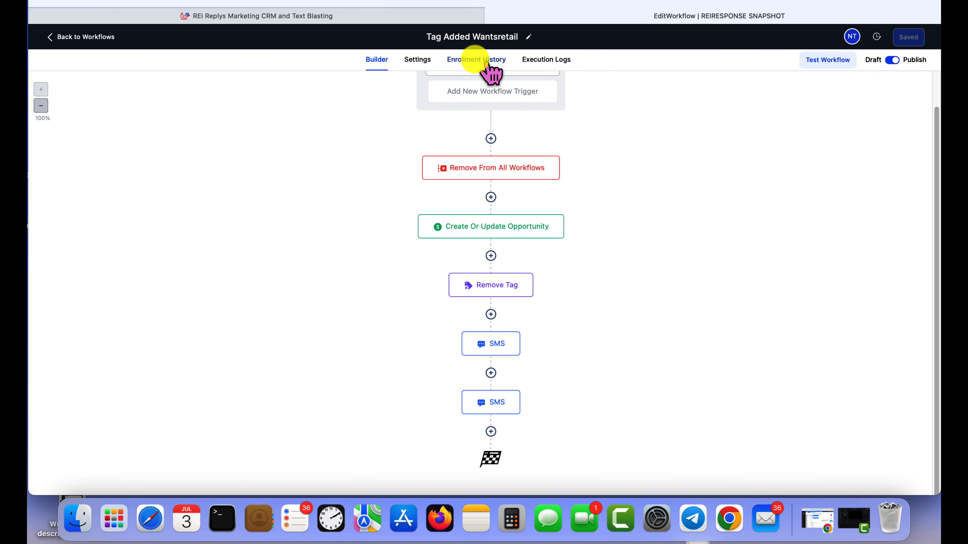
- Allow contacts to re-enter the Tag Added Wantsretail workflow and save it
click(408, 63)
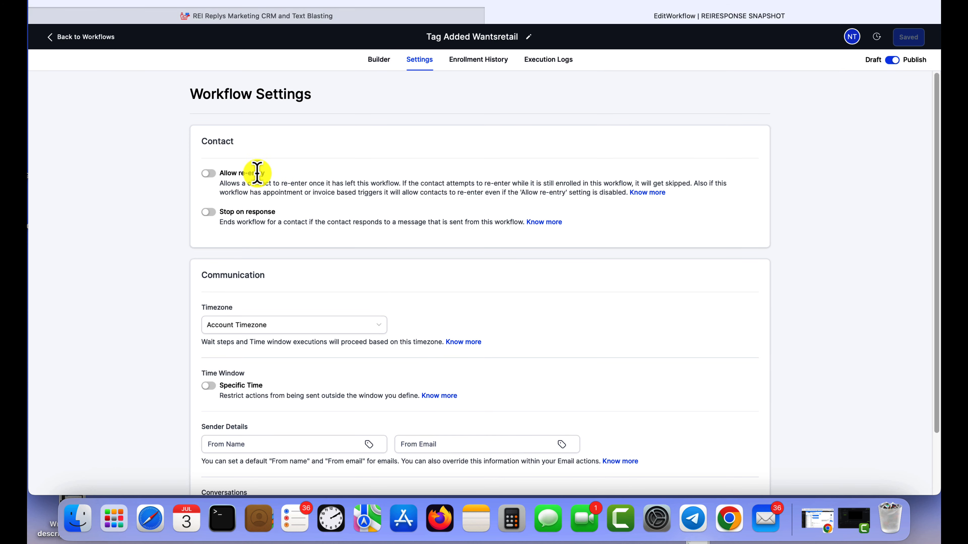
click(209, 173)
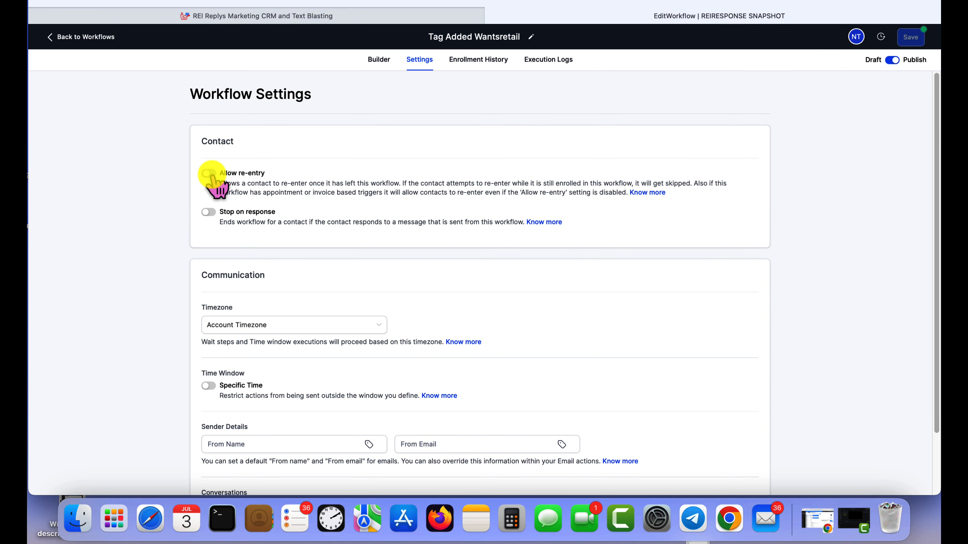
click(893, 60)
click(911, 37)
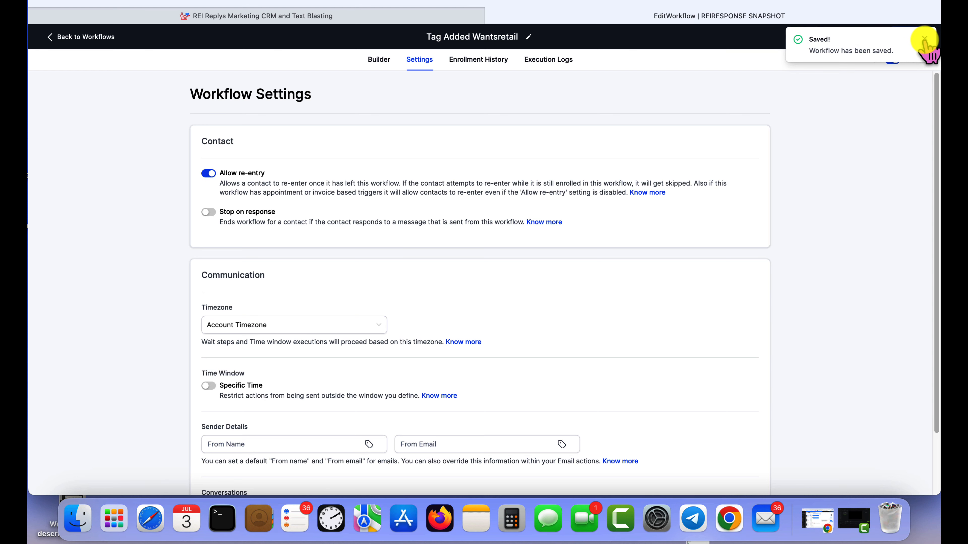
click(926, 38)
scroll(459, 179, down, 3)
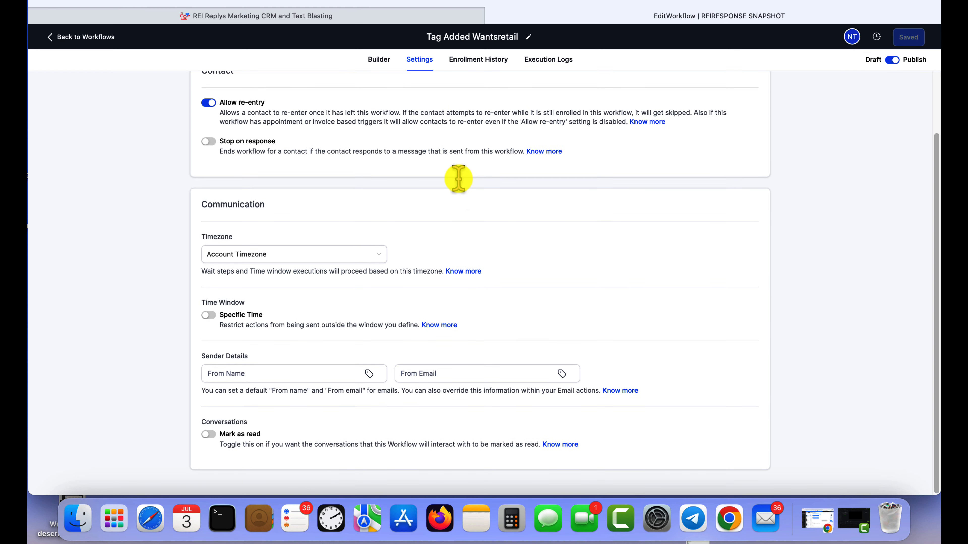
scroll(460, 184, up, 3)
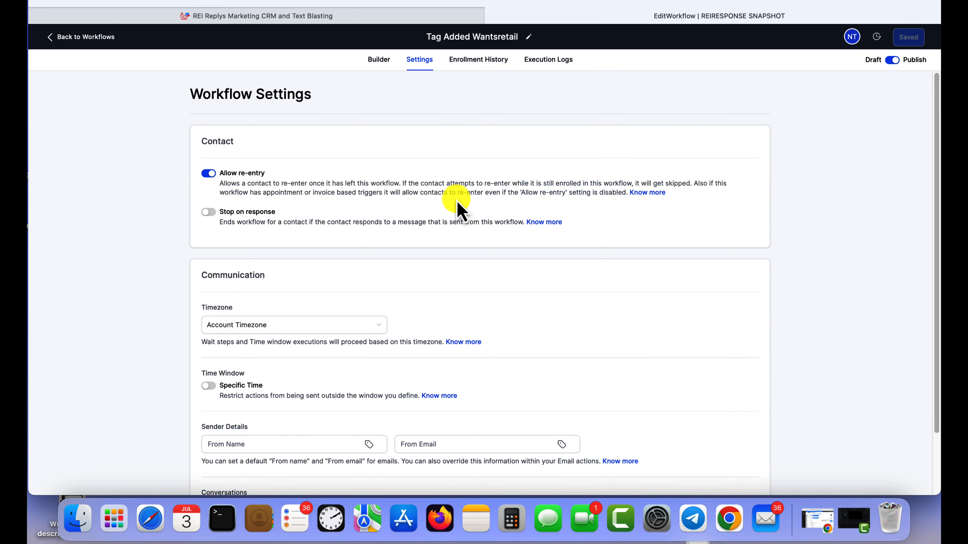
- Allow re-entry in the "Walkthrough Calendar - Did they confirm?" workflow, save it and return to the workflow list
click(82, 37)
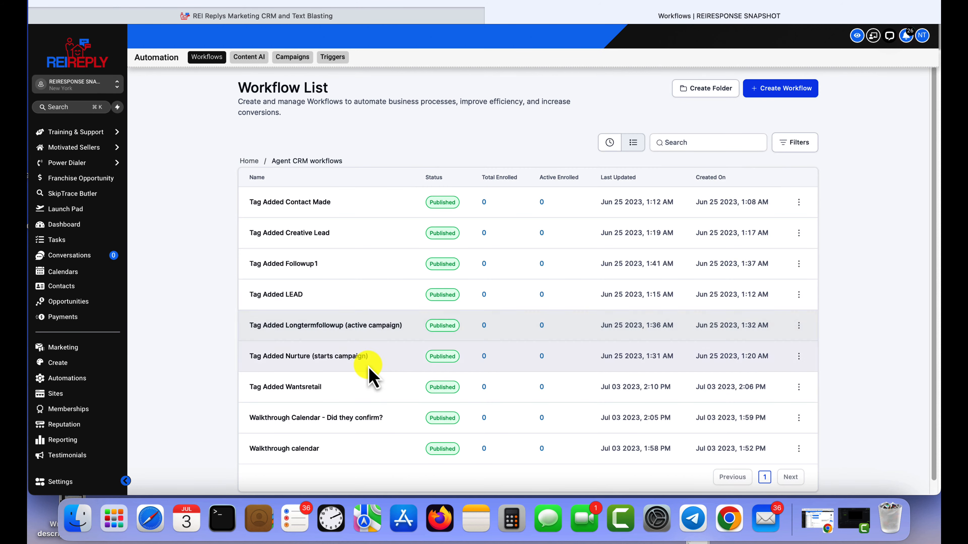
click(335, 411)
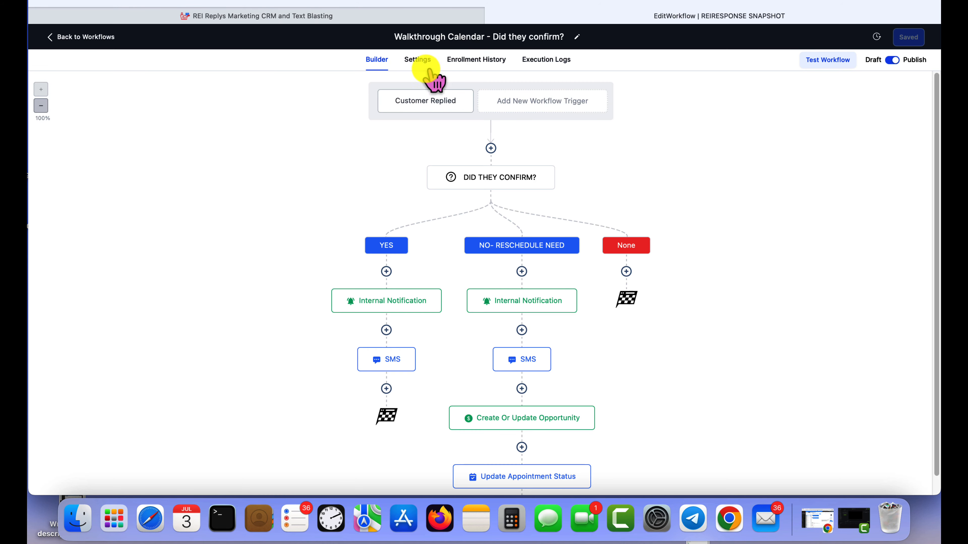
click(419, 63)
scroll(366, 301, down, 2)
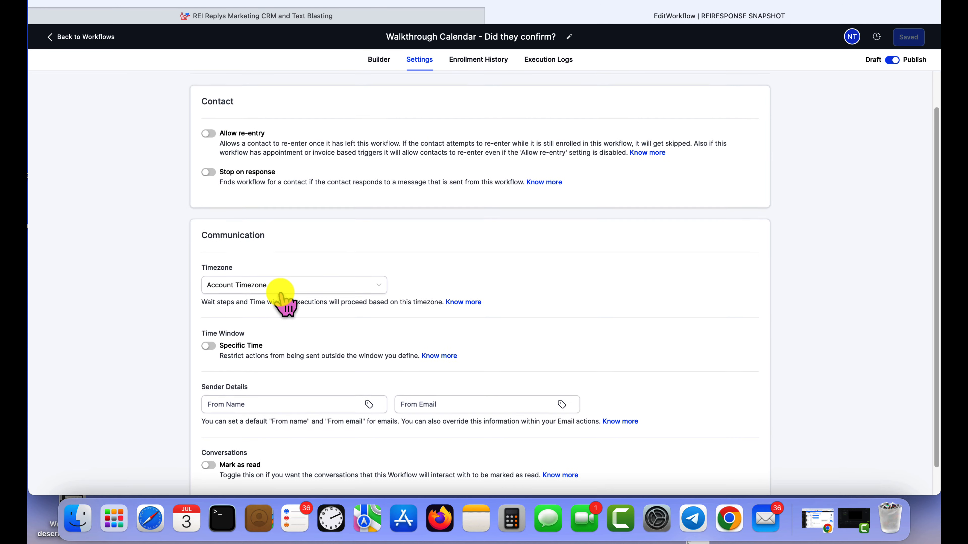
scroll(282, 294, up, 2)
click(208, 173)
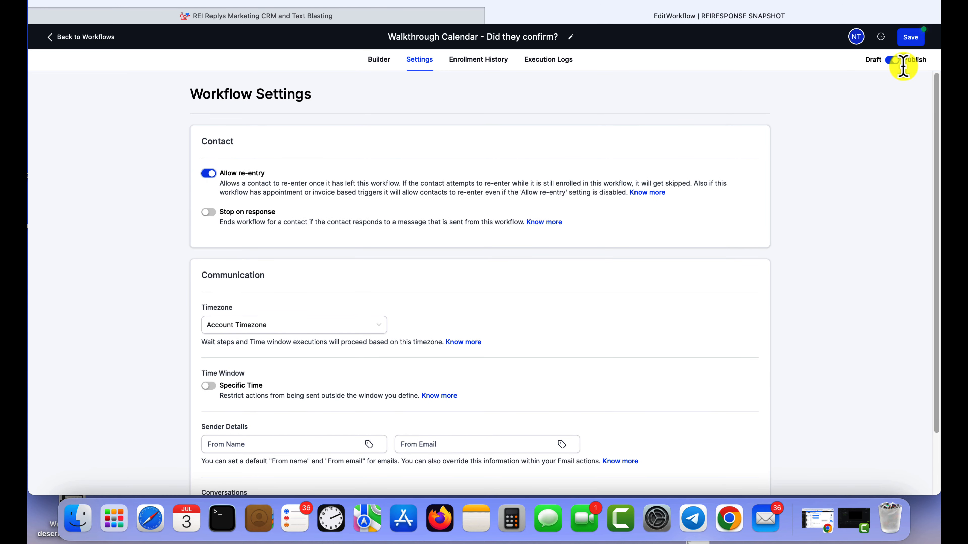
click(912, 37)
click(97, 37)
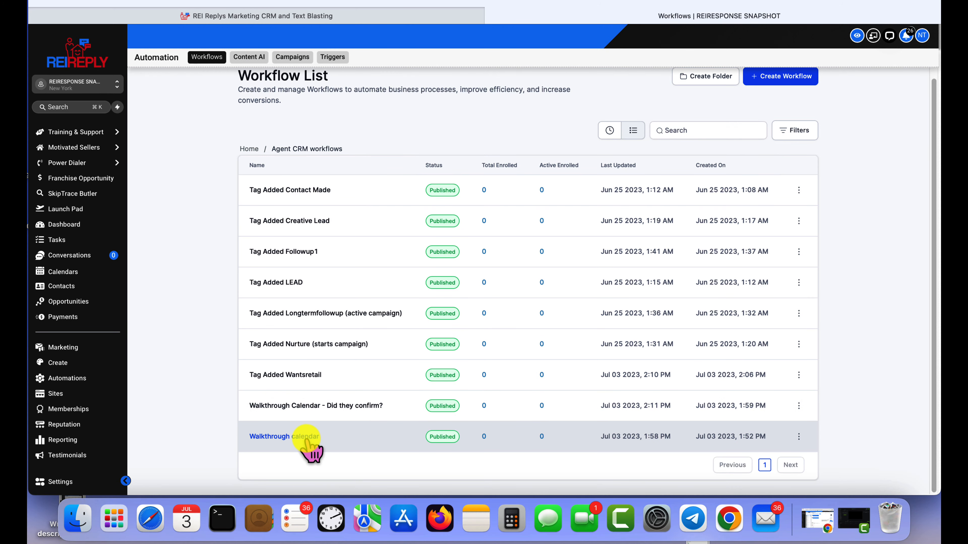
click(318, 406)
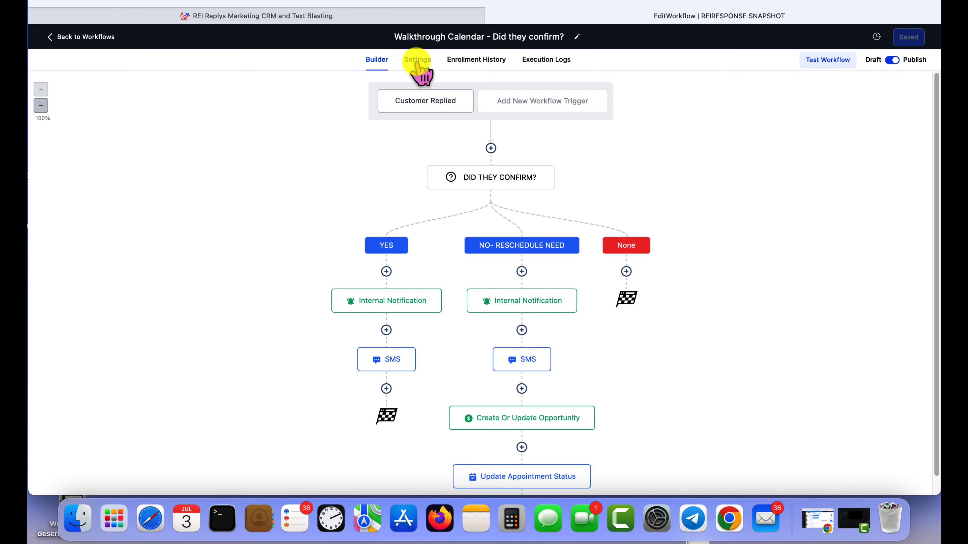
click(417, 60)
click(109, 37)
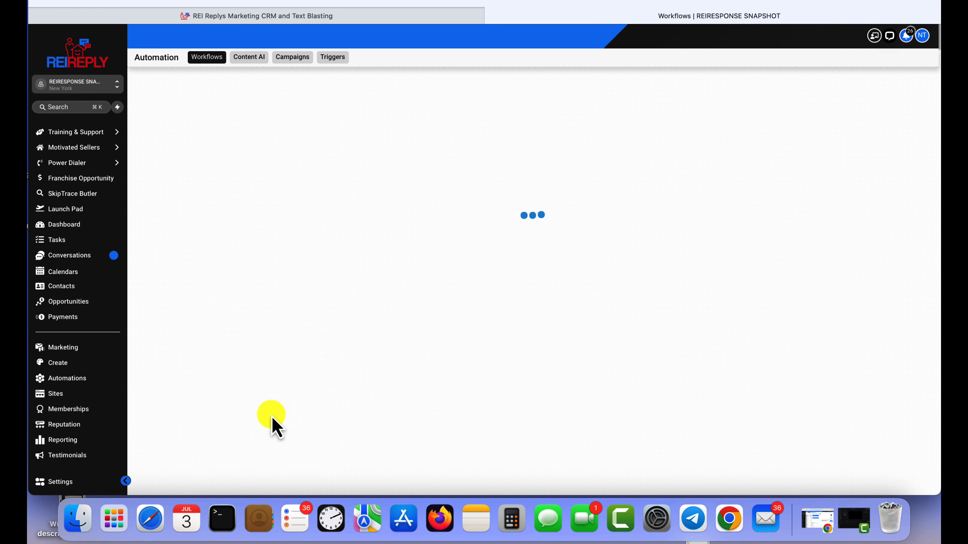
- Allow re-entry in the Walkthrough calendar workflow, save it and return to the workflow list
click(273, 435)
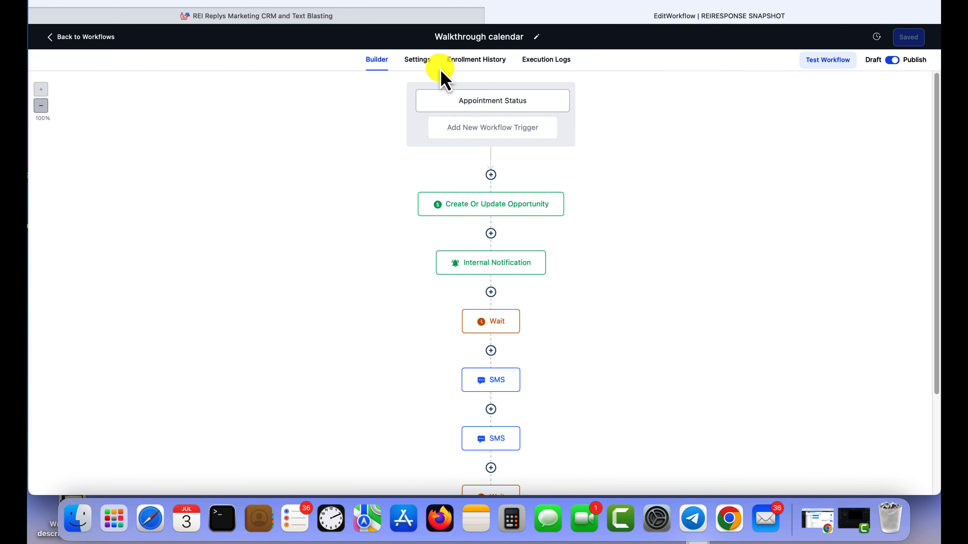
click(419, 60)
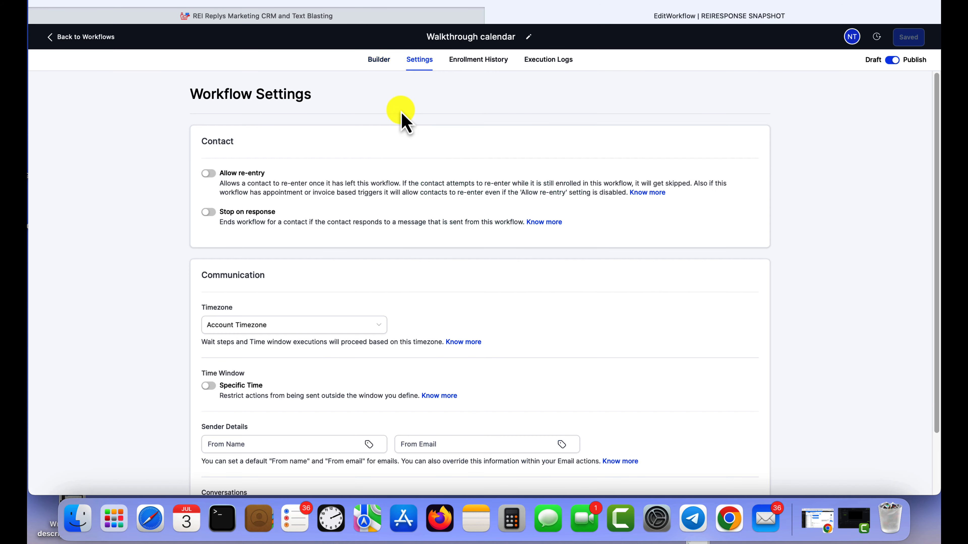
click(207, 173)
click(922, 35)
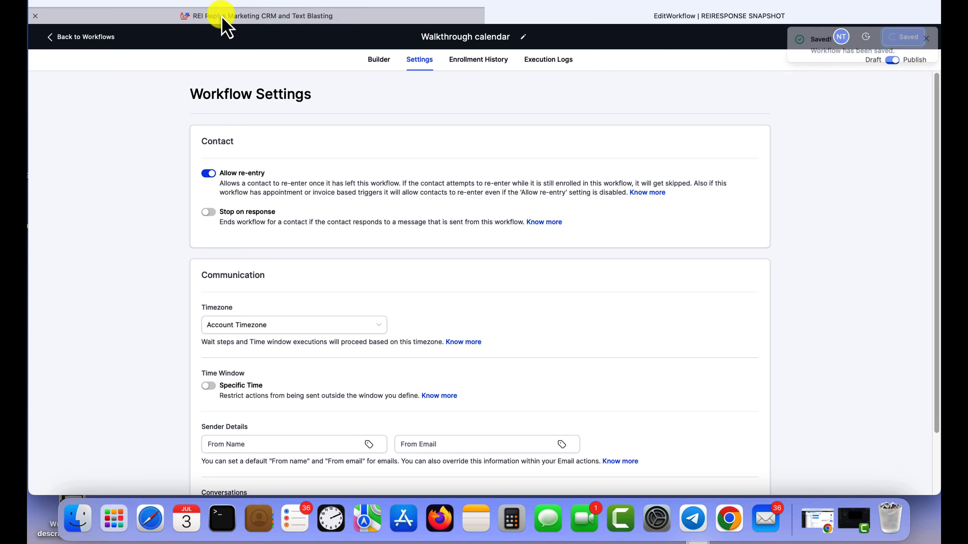
click(89, 37)
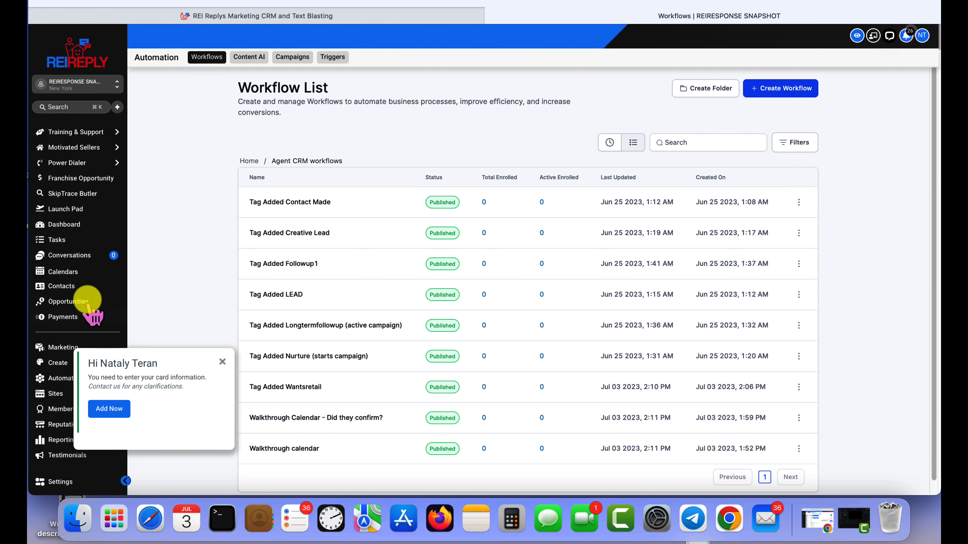
- Collapse the Wants Retail stage in the Agent CRM opportunities pipeline and review the stages that follow it
click(88, 302)
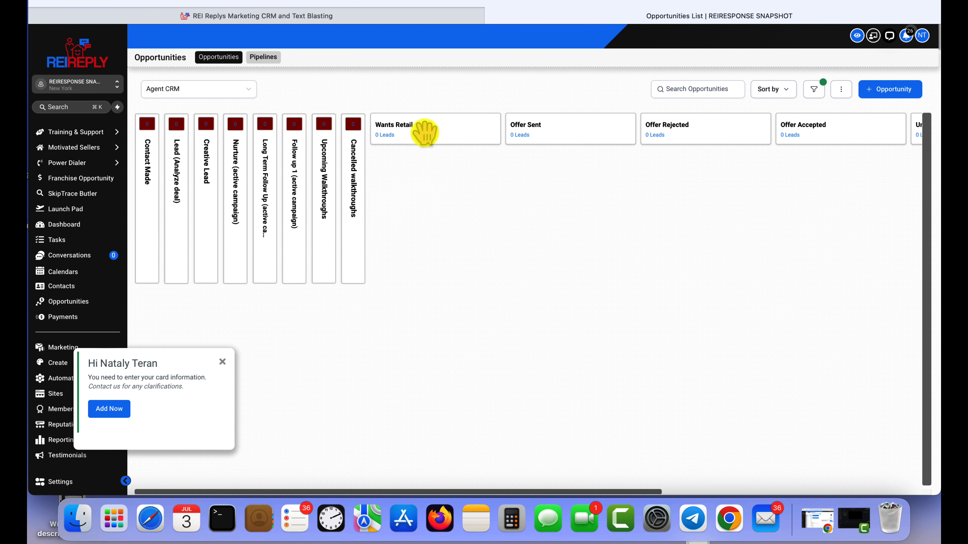
click(425, 132)
scroll(458, 225, right, 4)
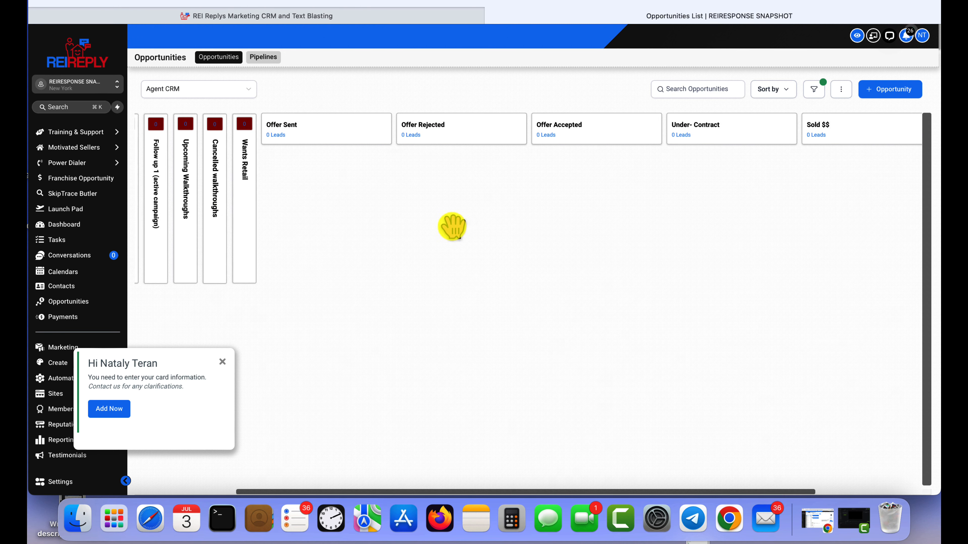
scroll(442, 227, right, 2)
click(222, 362)
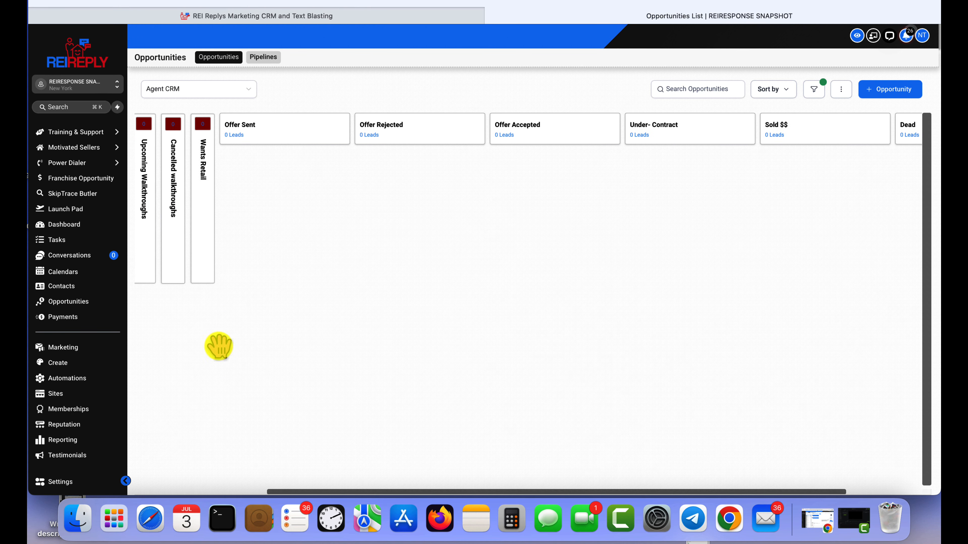
scroll(220, 346, left, 2)
- Create a new workflow from scratch in the Agent CRM workflows folder
click(87, 386)
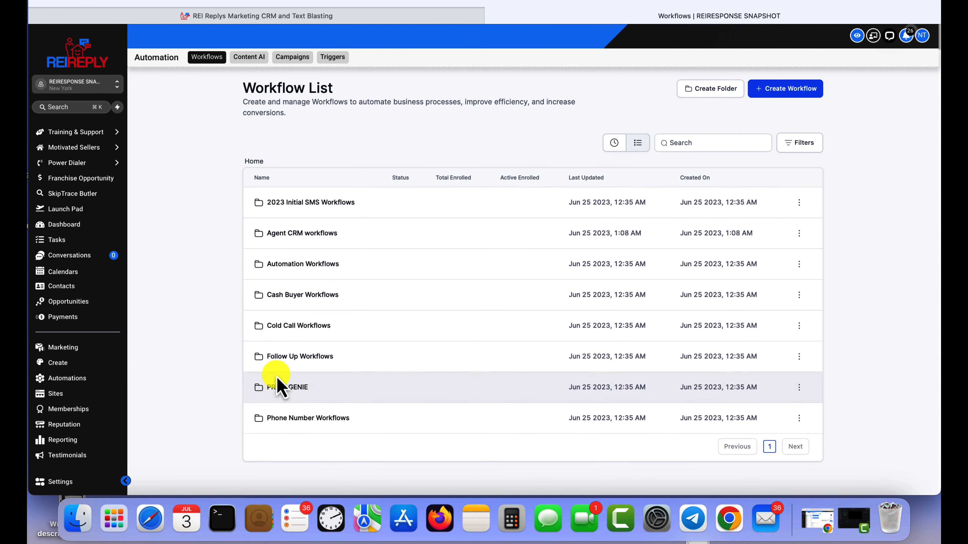
click(317, 233)
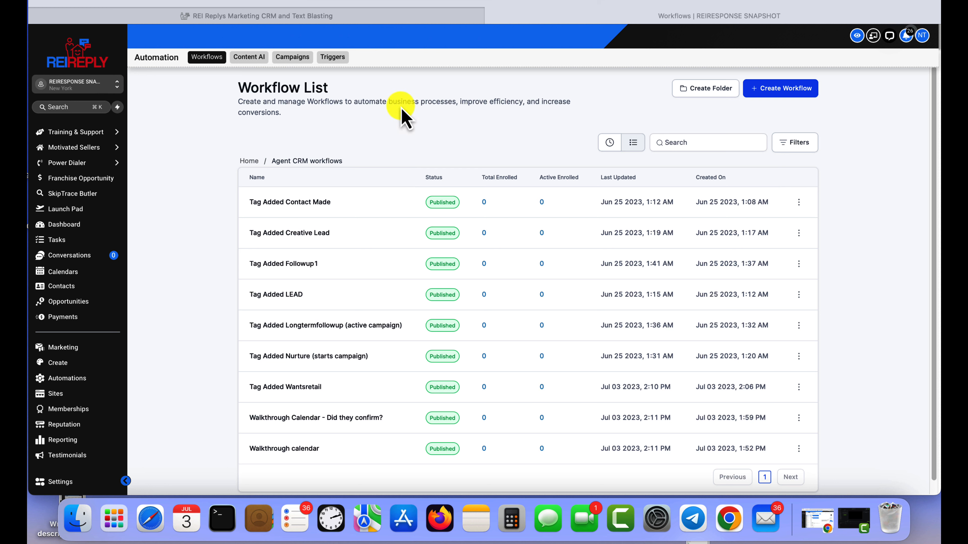
scroll(793, 291, down, 1)
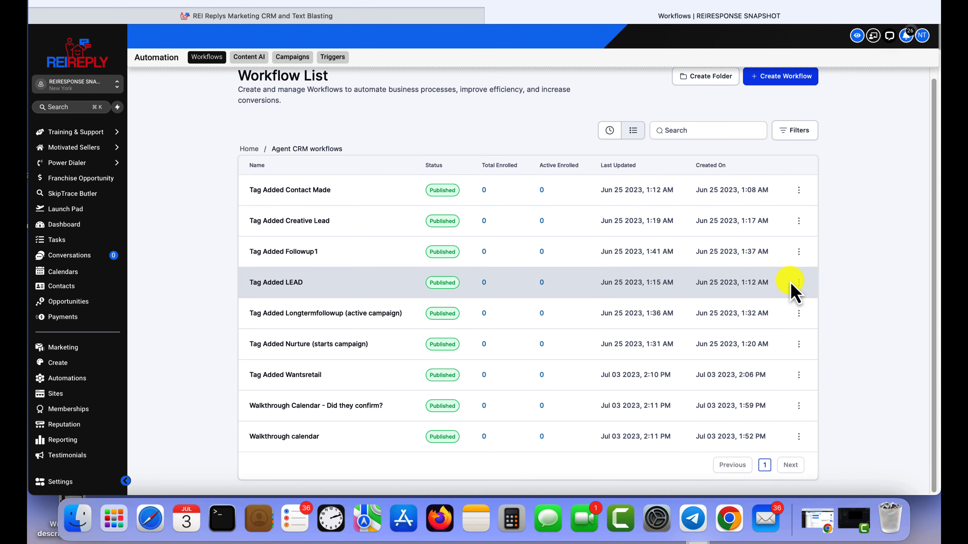
click(787, 78)
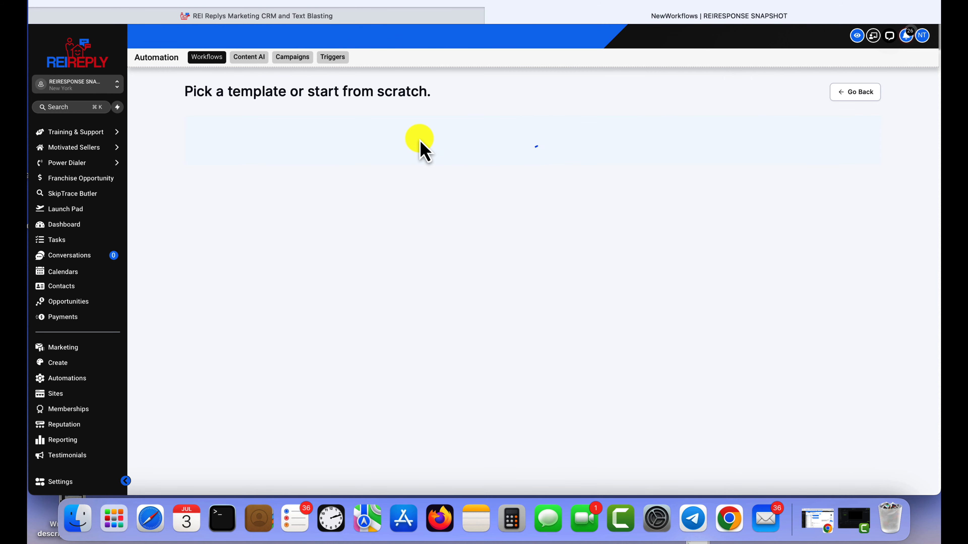
click(378, 219)
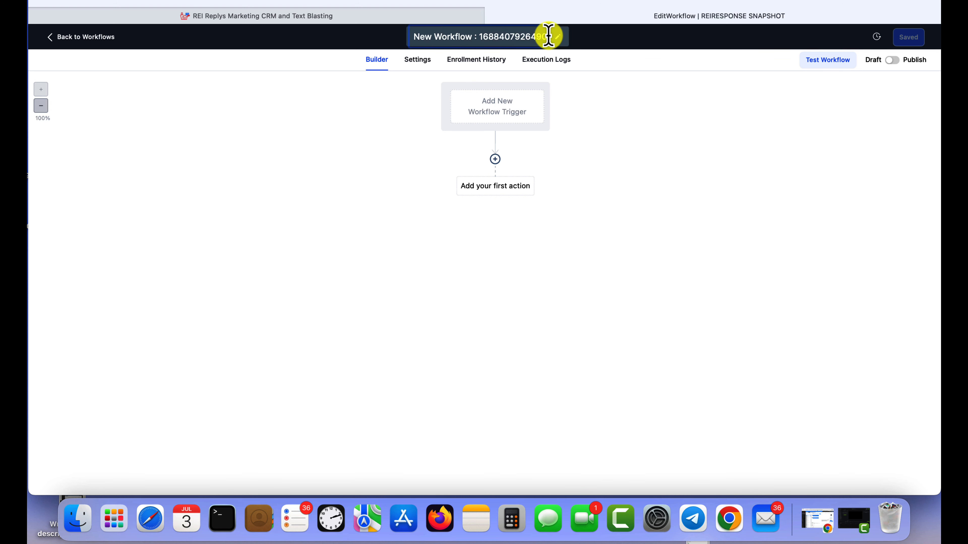
- Rename the new workflow as "Follow up call reminder"
drag(543, 36, 378, 36)
key(BackSpace)
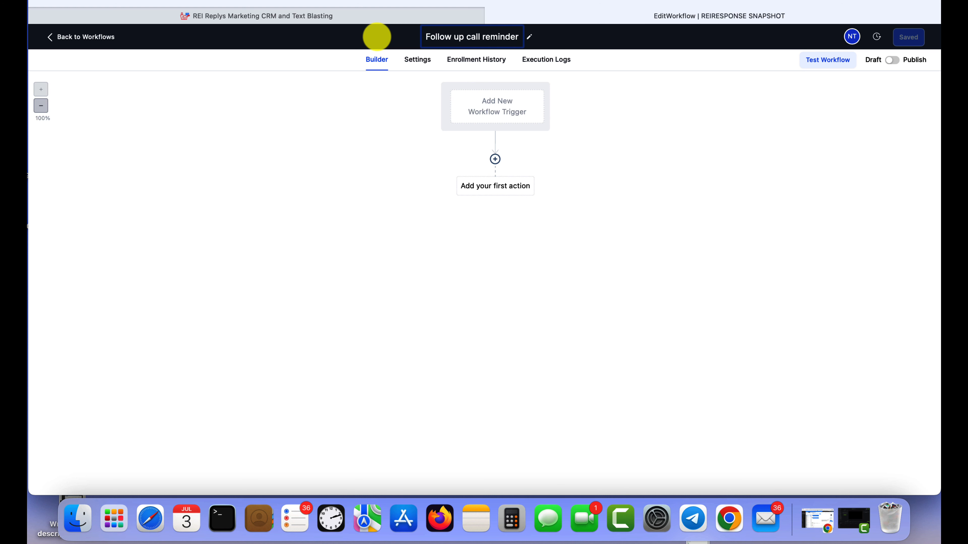
click(649, 141)
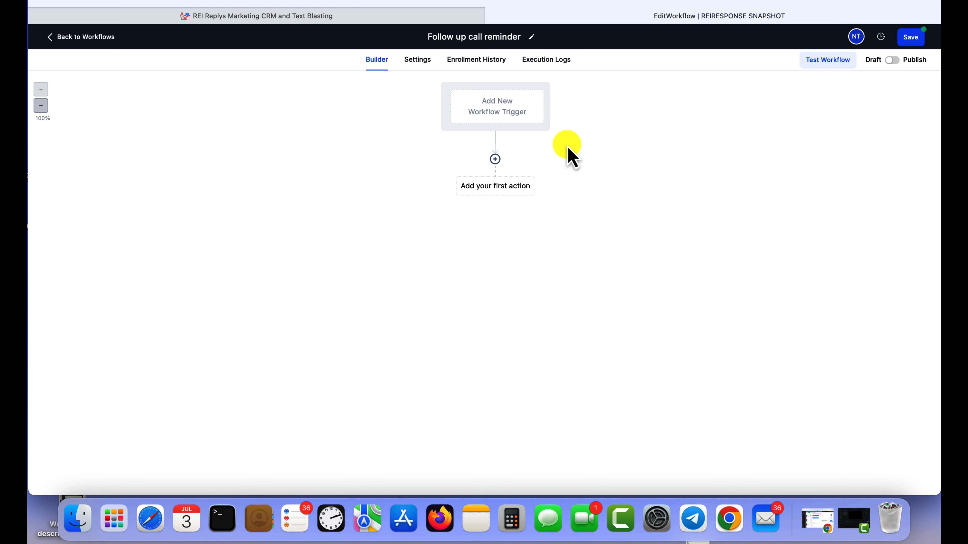
- Add an Appointment Status trigger and filter it to the Follow up call reminder calendar
click(507, 109)
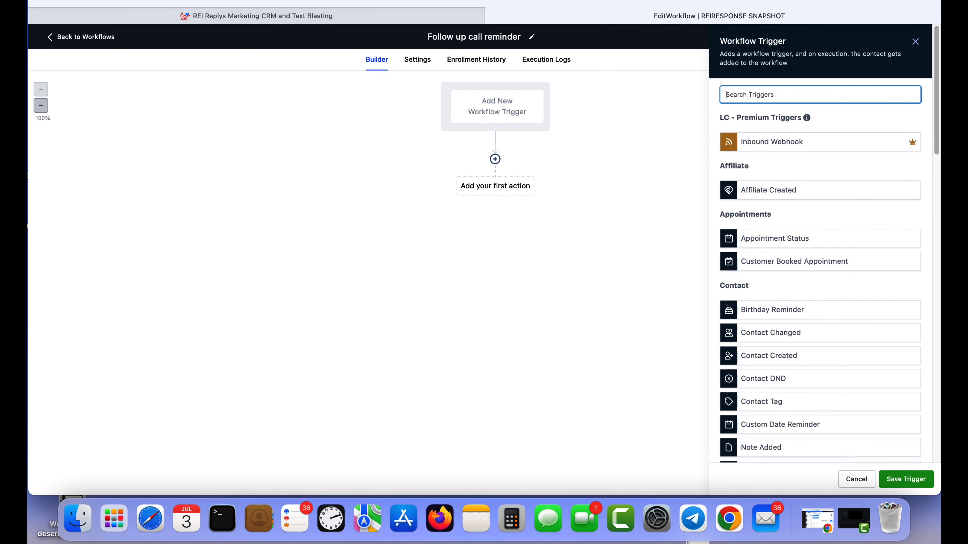
text(app)
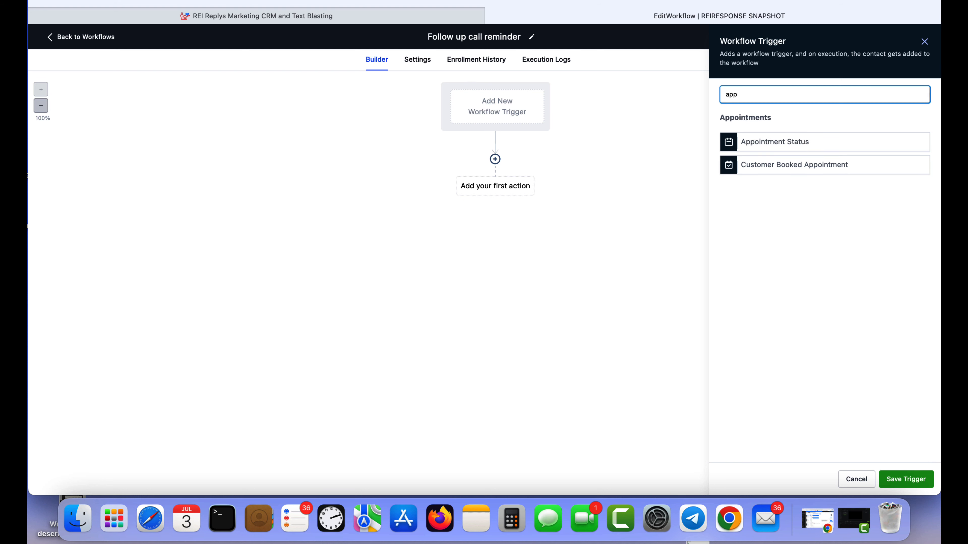
click(759, 141)
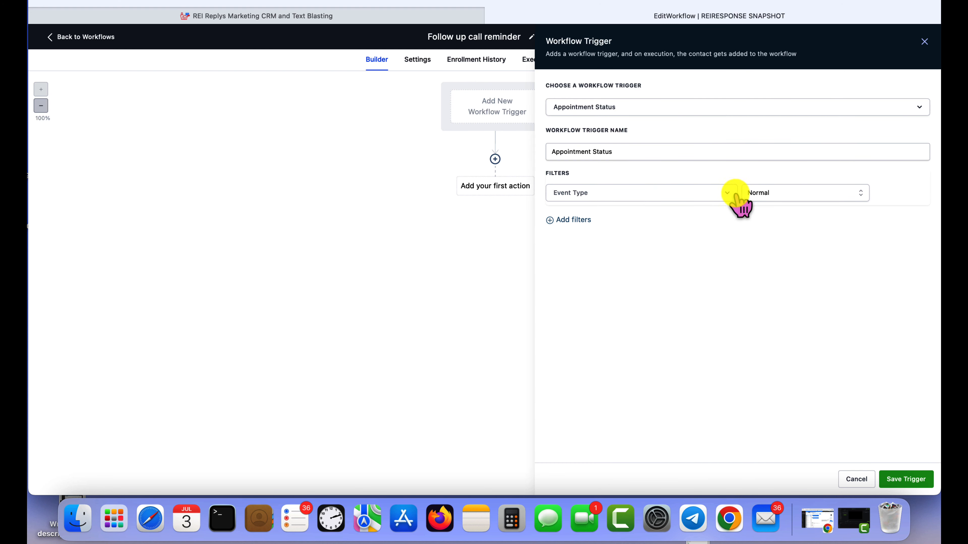
click(574, 220)
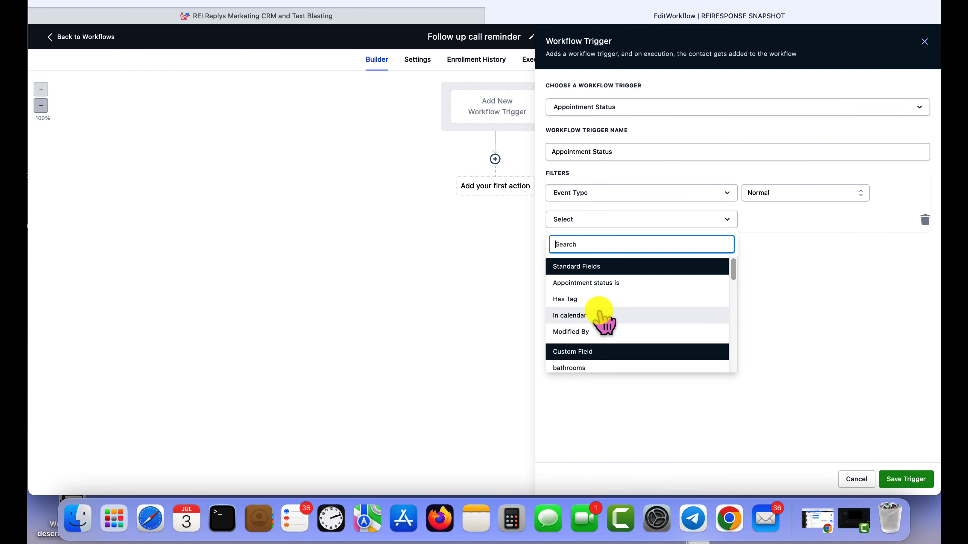
click(599, 315)
click(760, 220)
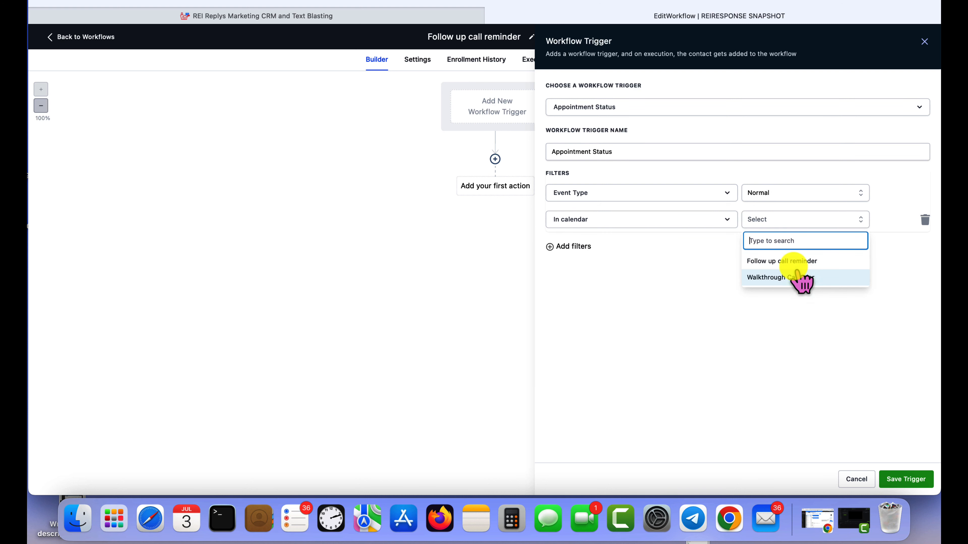
click(794, 264)
- Add a filter requiring the appointment status to be new, and save the trigger
click(570, 247)
click(572, 247)
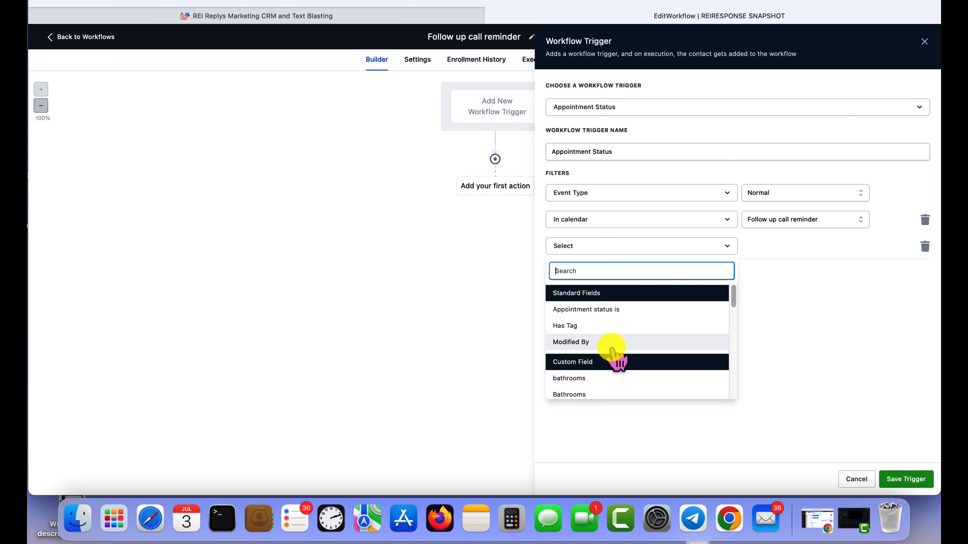
click(610, 310)
click(797, 248)
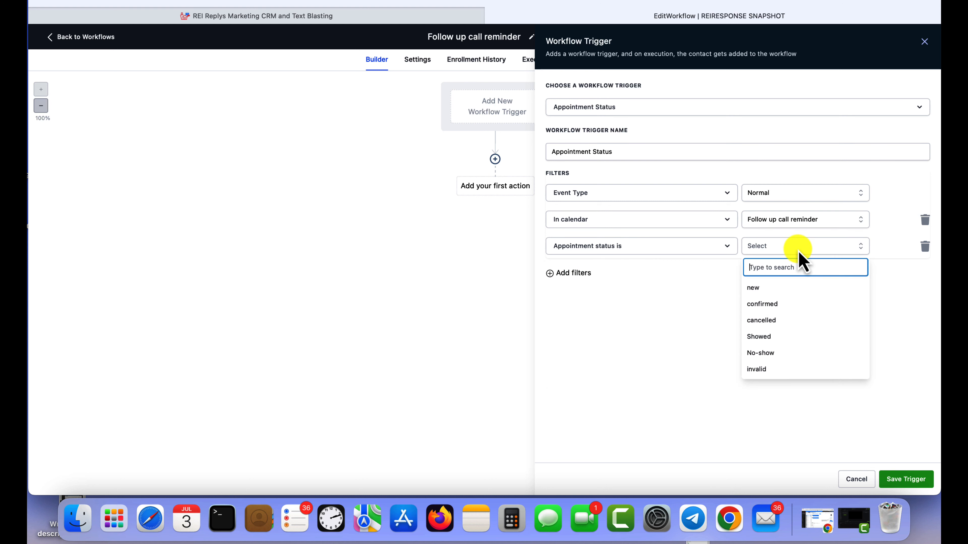
click(779, 289)
click(905, 479)
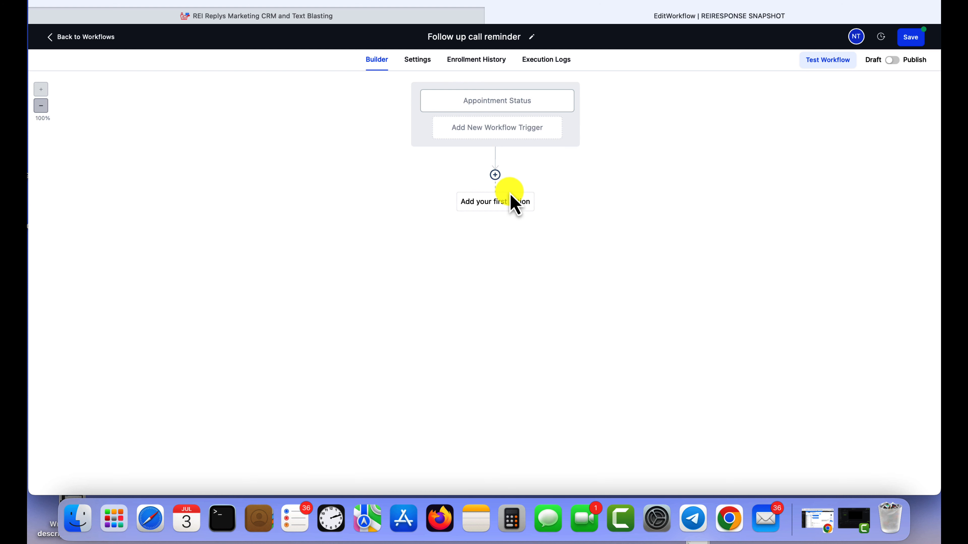
click(495, 175)
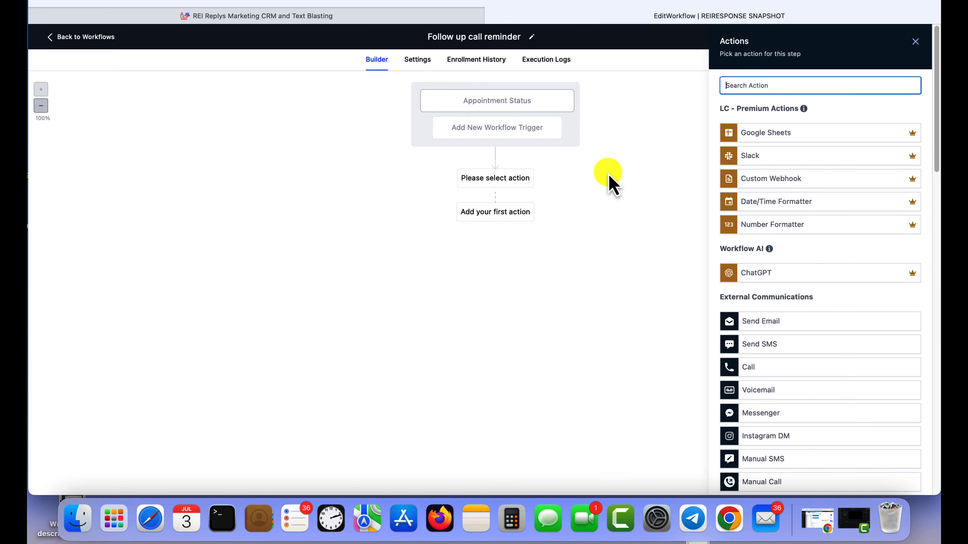
text(wait)
click(766, 127)
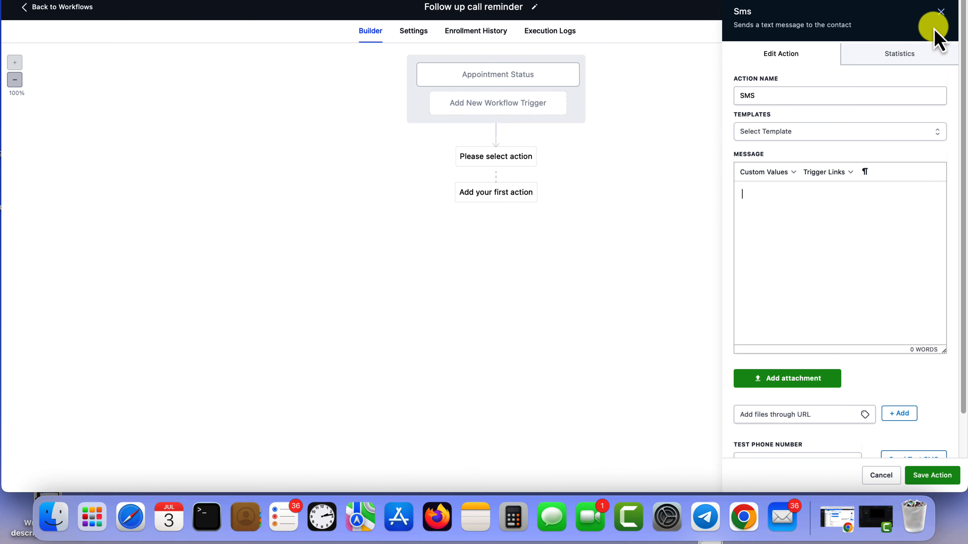
click(939, 14)
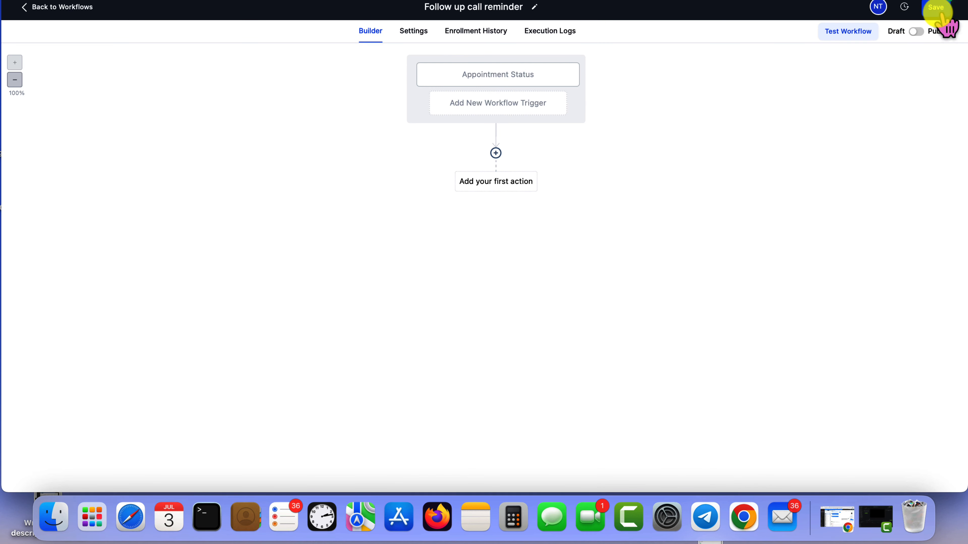
- Add a Wait action that holds the contact until 4 hours before the event/appointment time, and save it
click(495, 153)
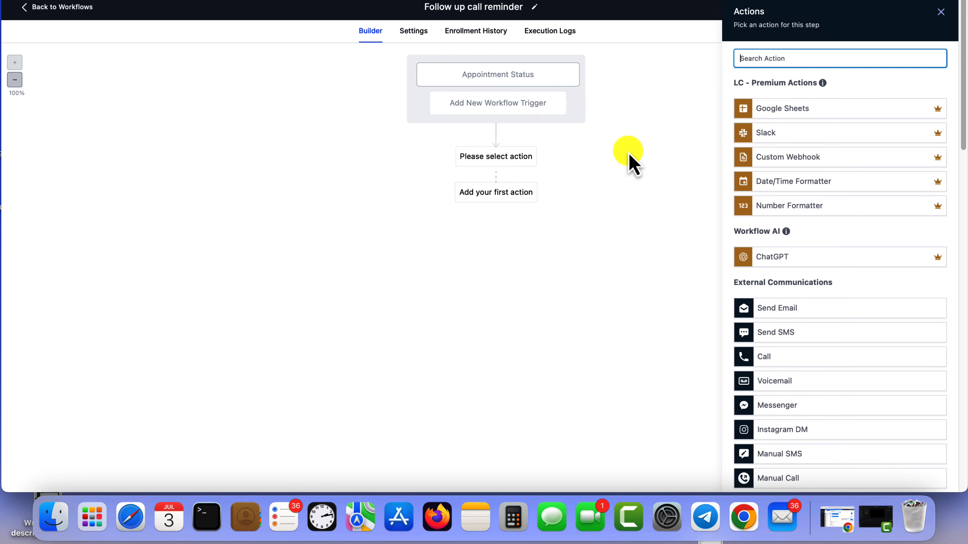
text(wal)
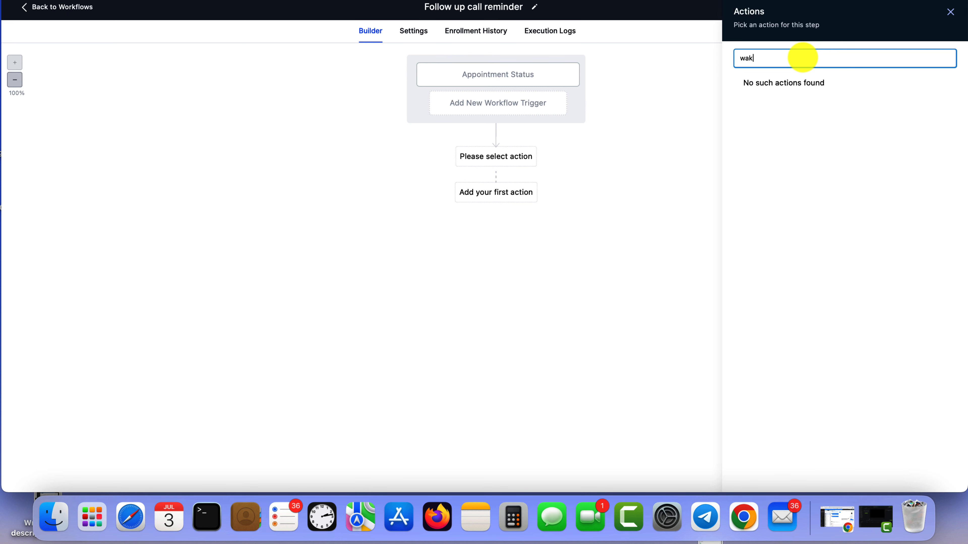
key(BackSpace)
click(825, 100)
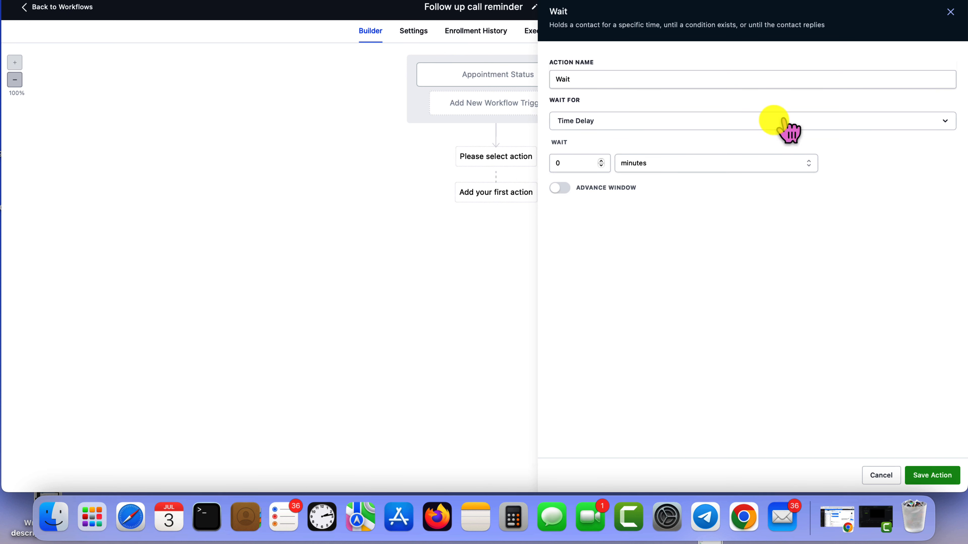
click(591, 127)
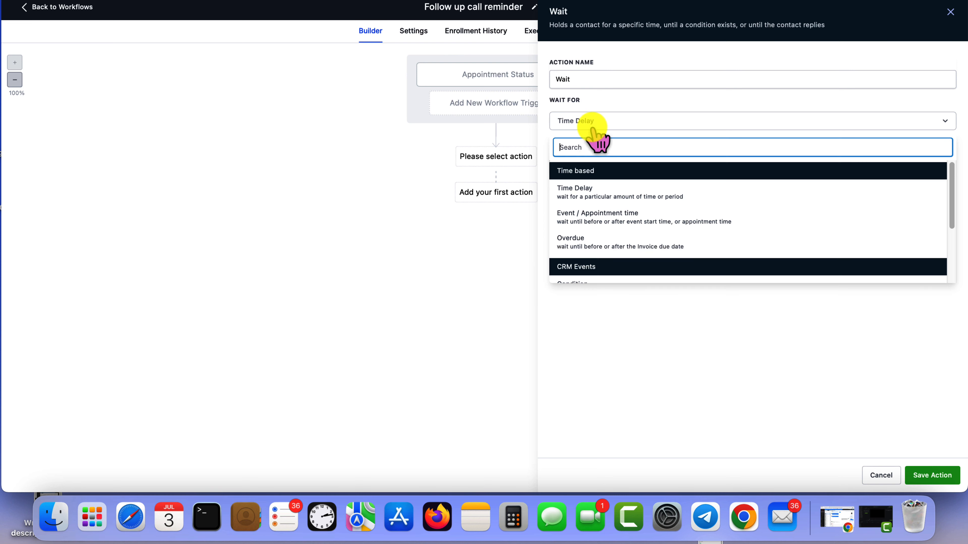
click(597, 216)
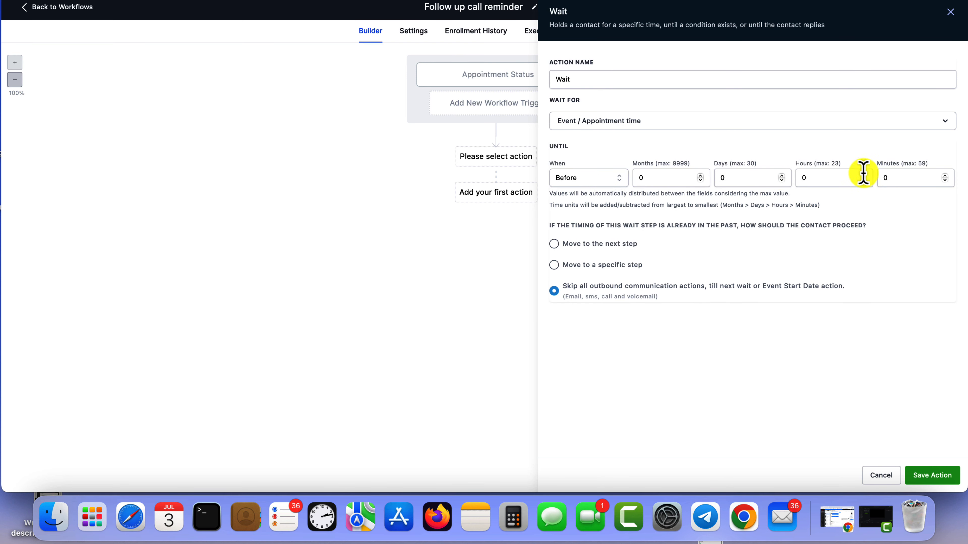
click(828, 181)
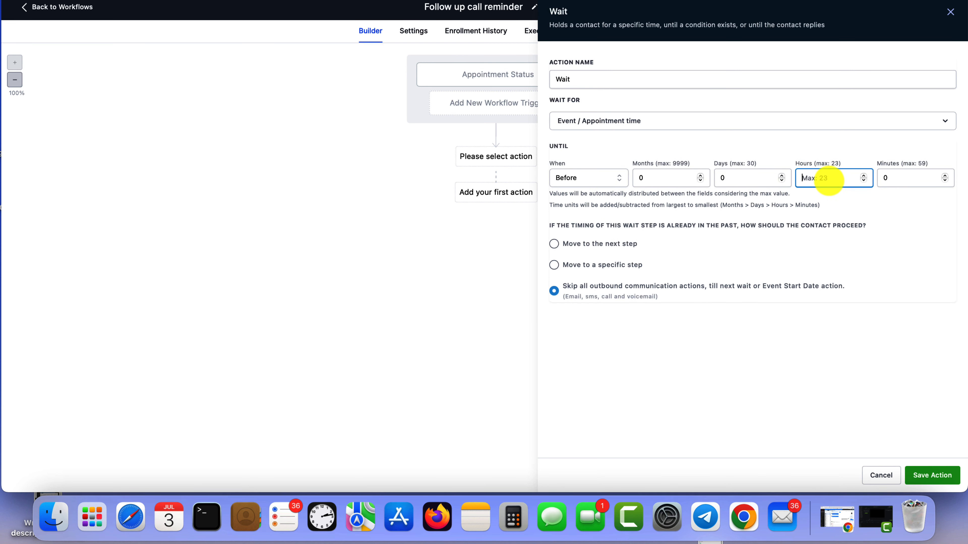
text(4)
click(941, 475)
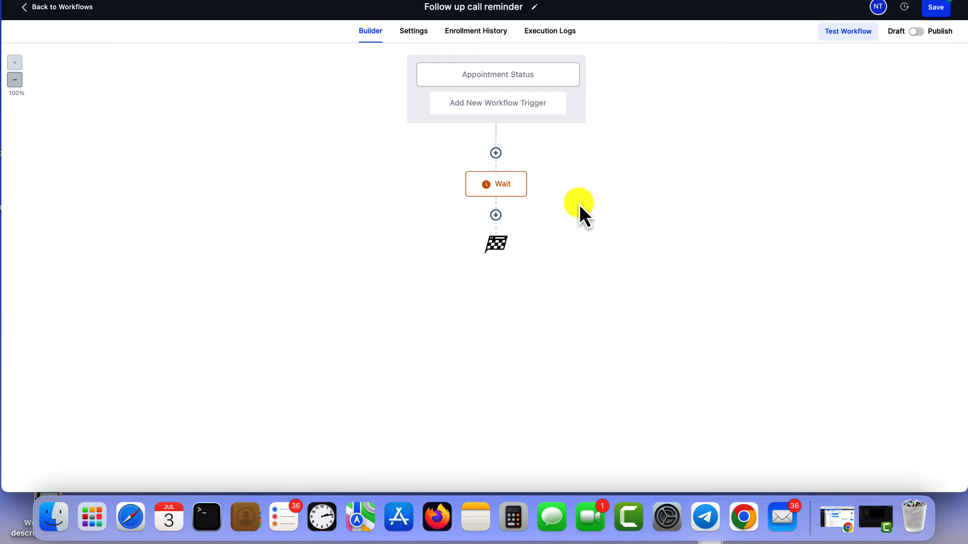
- Add a Send Internal Notification action below the Wait, set to SMS and addressed to a custom phone number
click(495, 215)
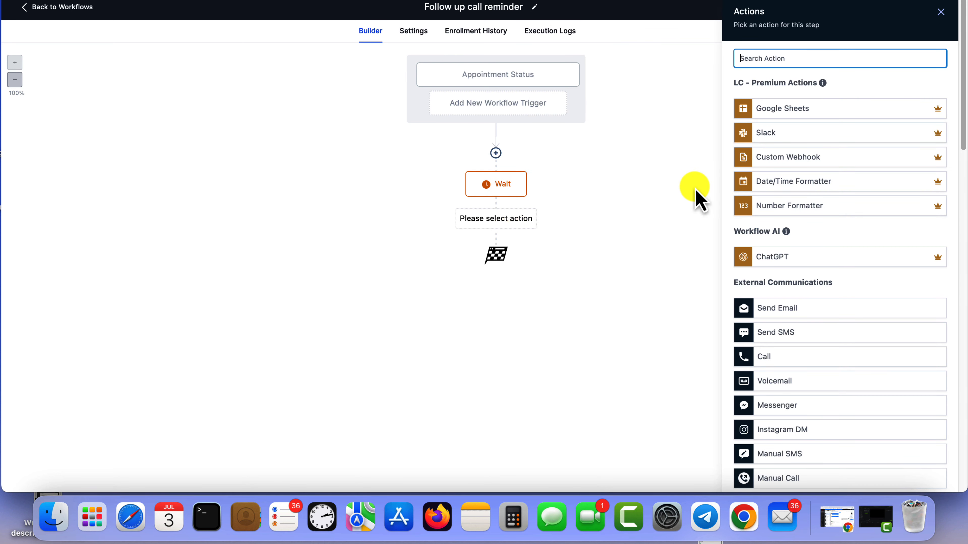
text(int)
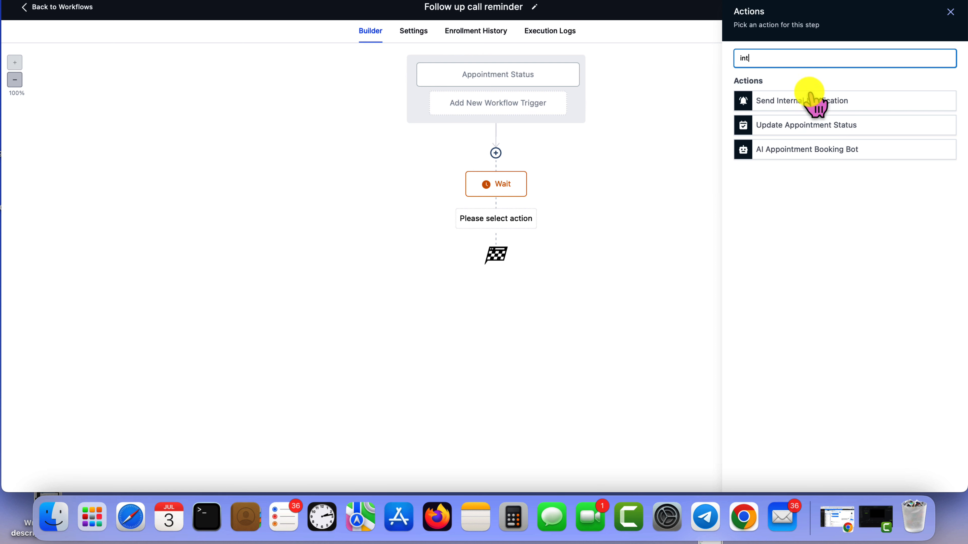
click(811, 100)
click(781, 120)
click(767, 177)
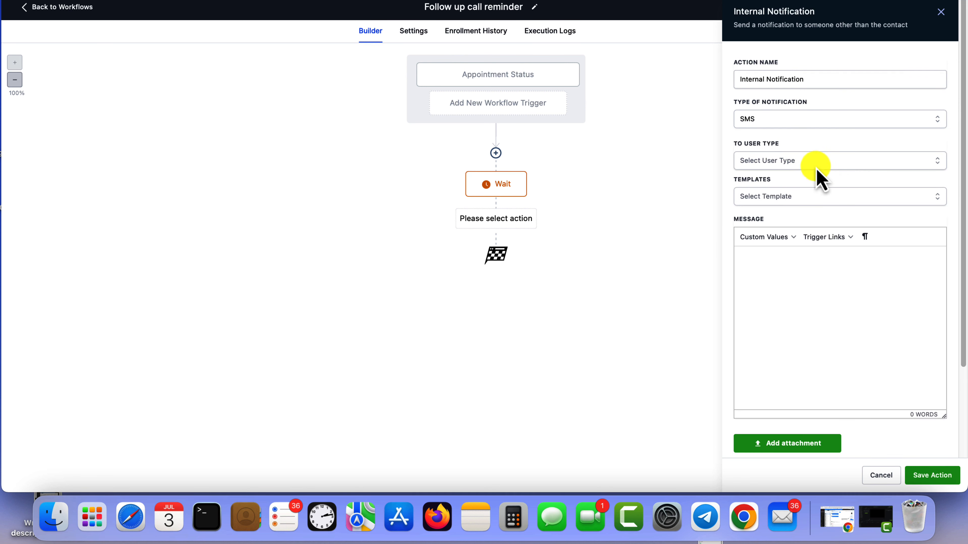
click(777, 164)
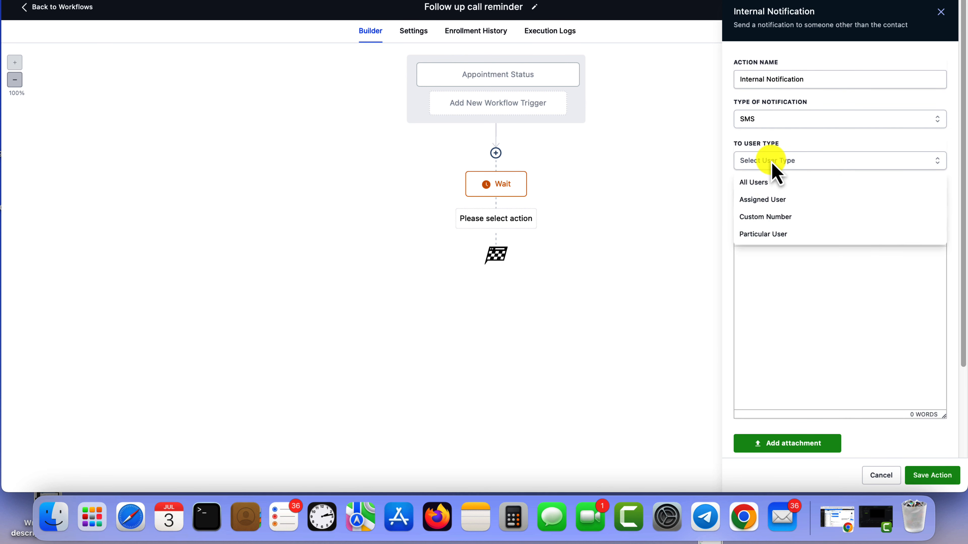
click(772, 216)
click(767, 199)
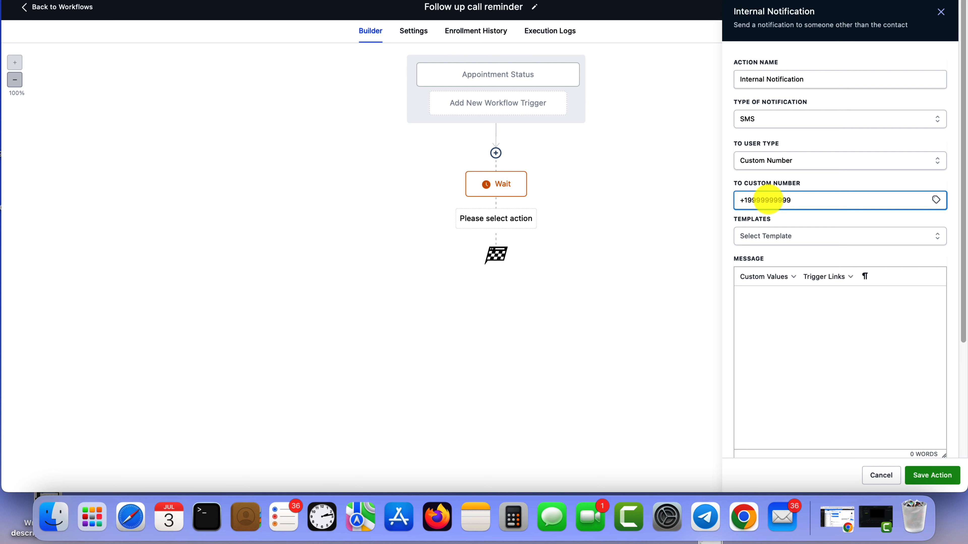
- Write the "Follow up call in 1 hour" notification with contact name, appointment date and time, and phone placeholders, removing the address placeholder
click(807, 317)
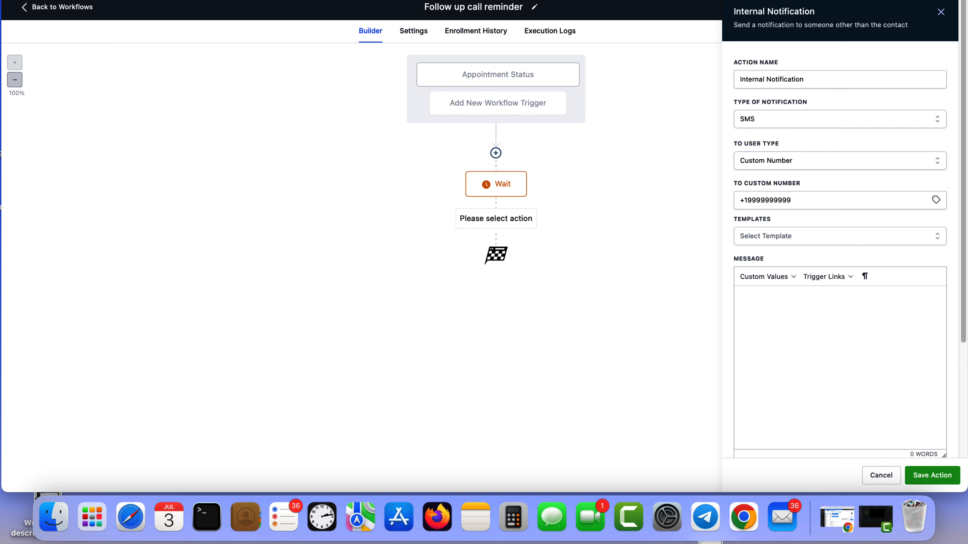
click(774, 300)
text(Follow up call in 1 hour: {{contact.name}} {{contact.address}}  APPT Time: {{appointment.only_start_date}} at {{appointment.only_start_time}}  Number: {{contact.phone}})
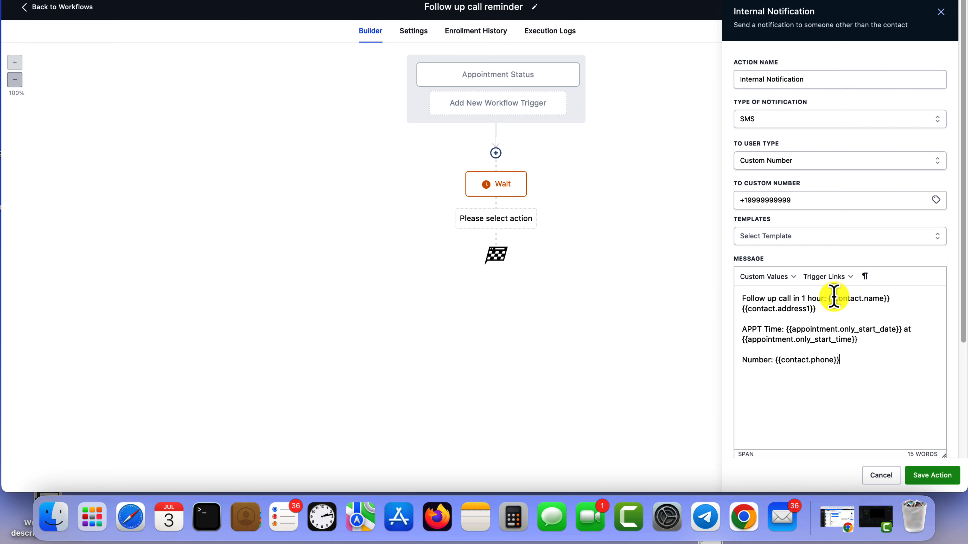
drag(830, 298, 749, 310)
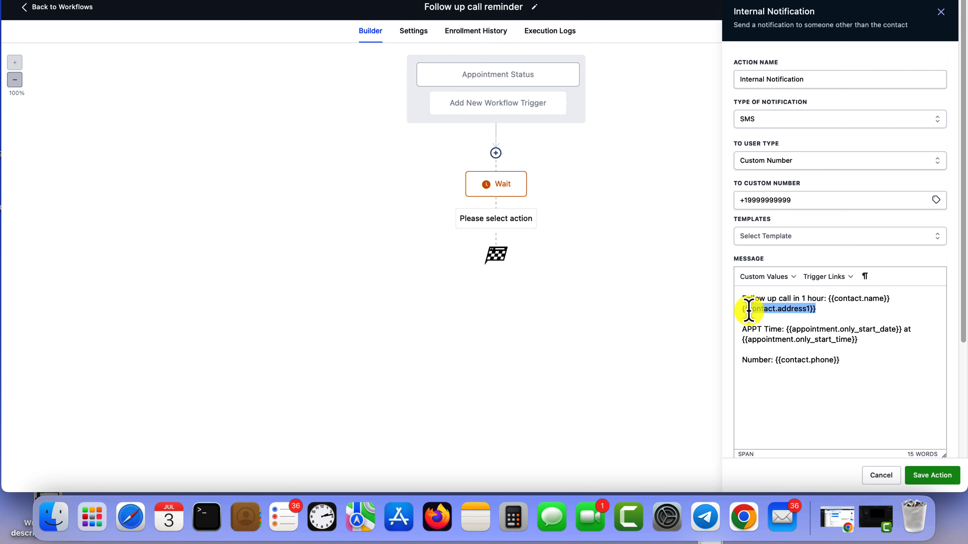
key(BackSpace)
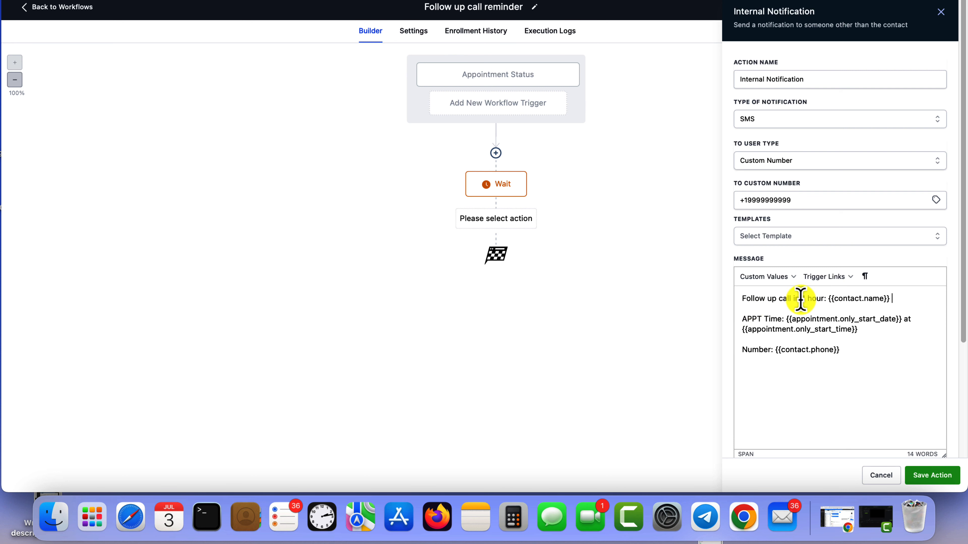
- Check the appointment time line in the message, then save the internal notification and the workflow
double_click(744, 320)
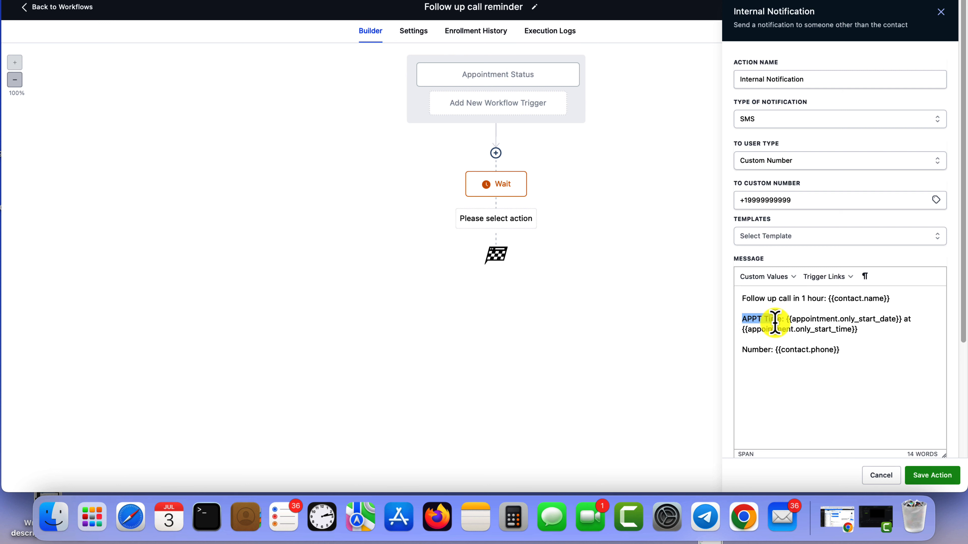
drag(776, 322, 867, 330)
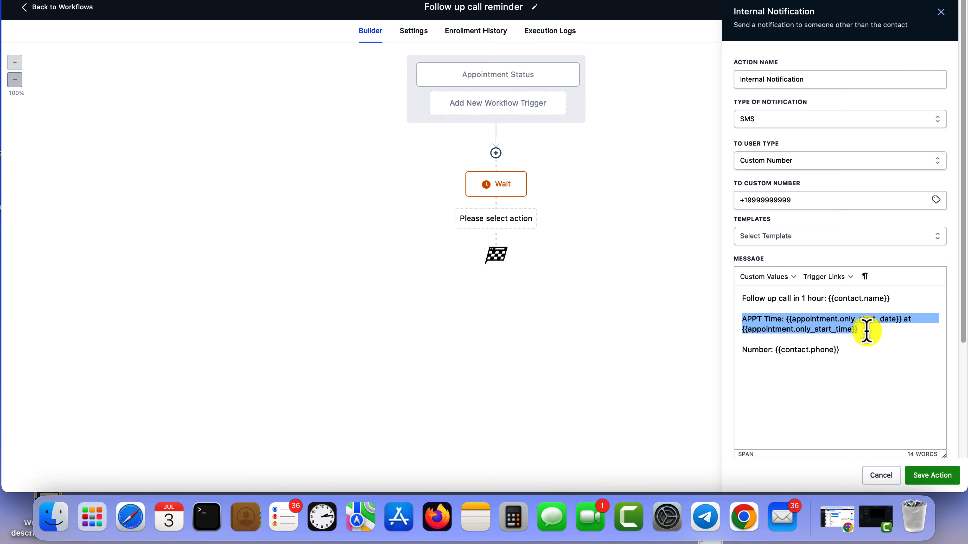
click(931, 476)
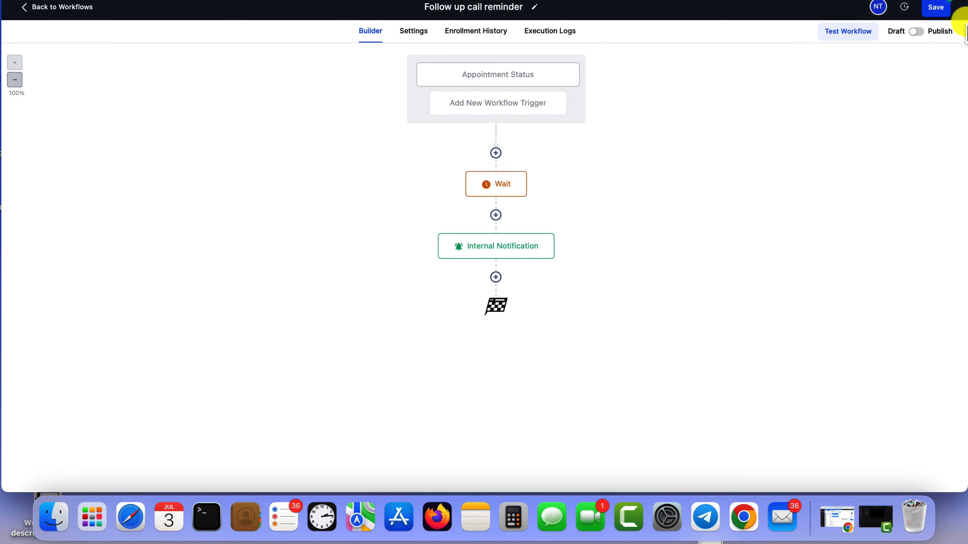
click(933, 12)
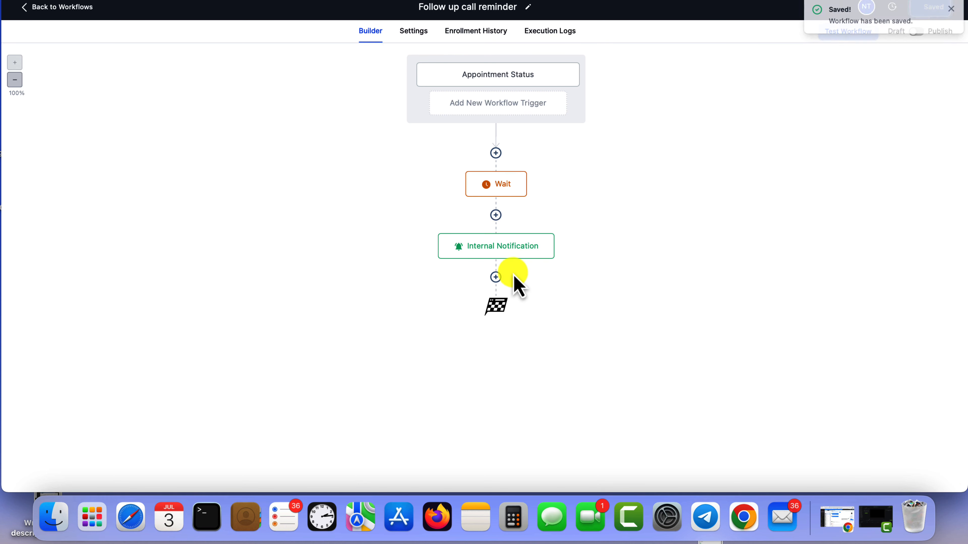
- Add an SMS action below the notification reading "Hey {{contact.first_name}}! I wanted to catch up with you. Can I call you in 1 hour?" and save it
click(495, 274)
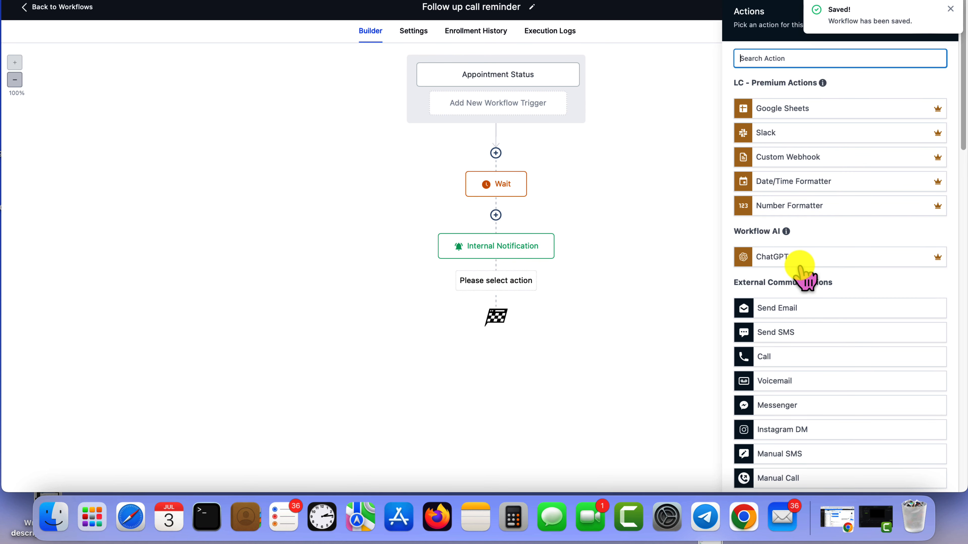
text(sms)
click(779, 100)
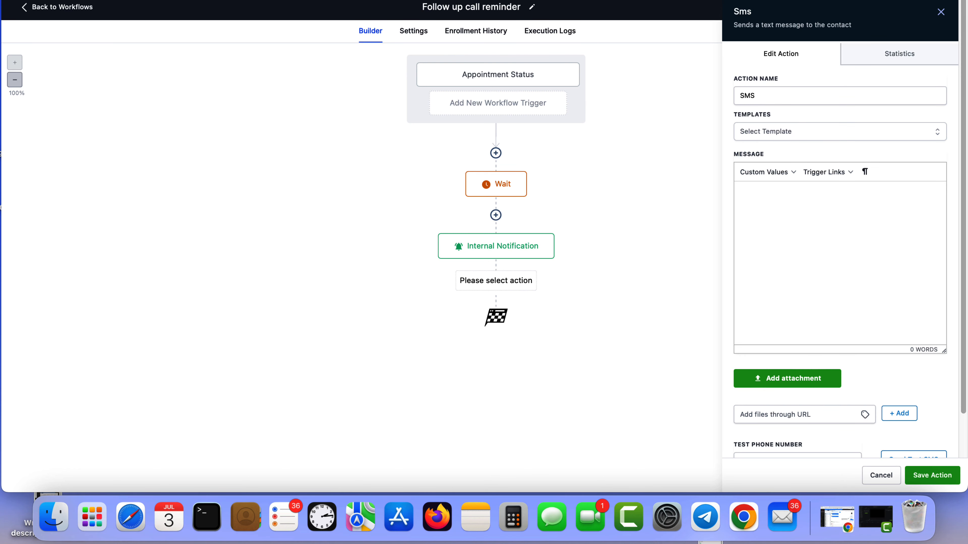
click(764, 213)
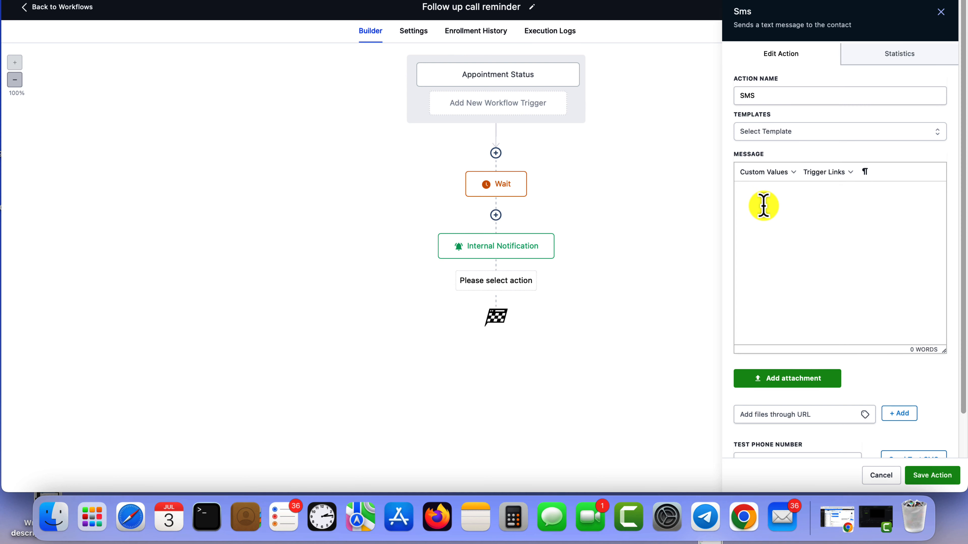
text(Hey {{contact.first_name}}! I wanted to catch up with you. Can I call you in 1 hour?)
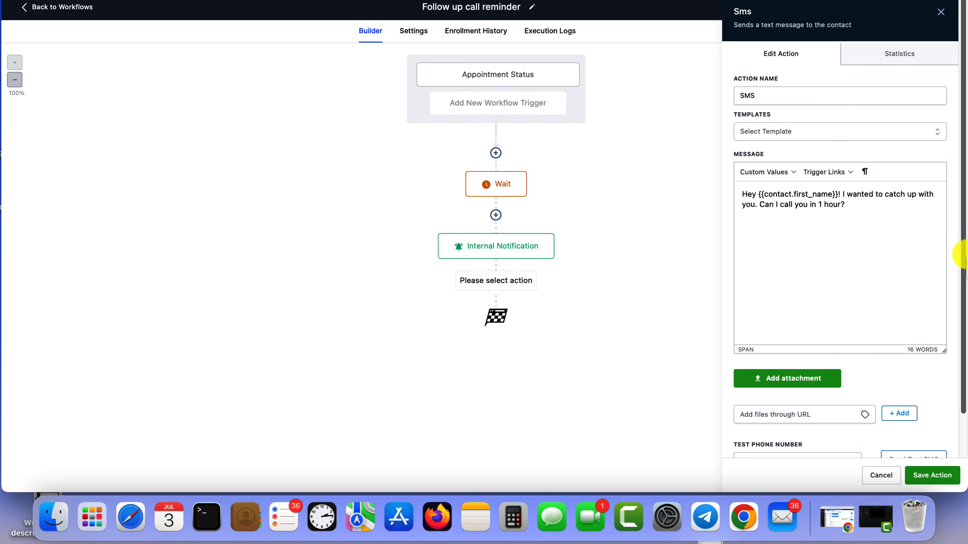
click(930, 475)
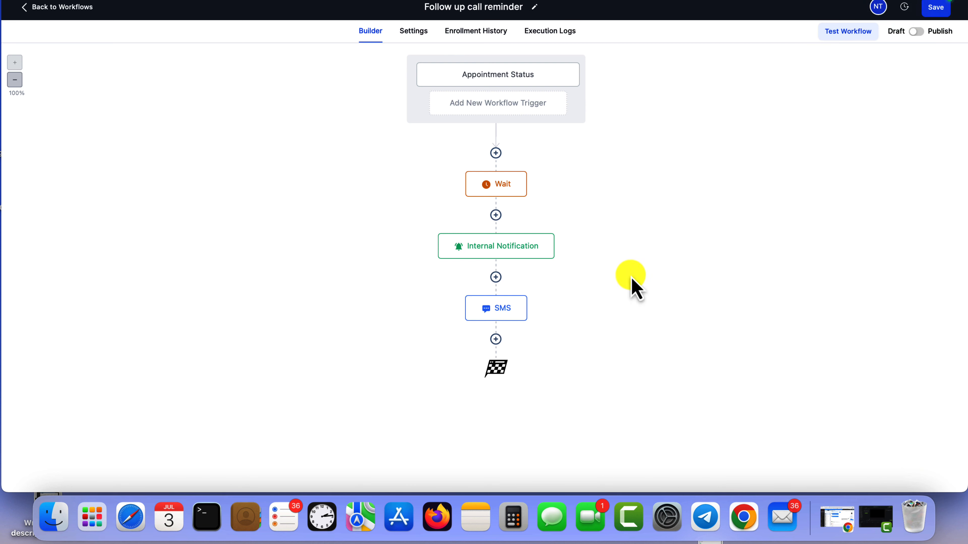
- Add a Wait action below the SMS that holds the contact until 15 minutes before the event/appointment time, and save it
click(504, 185)
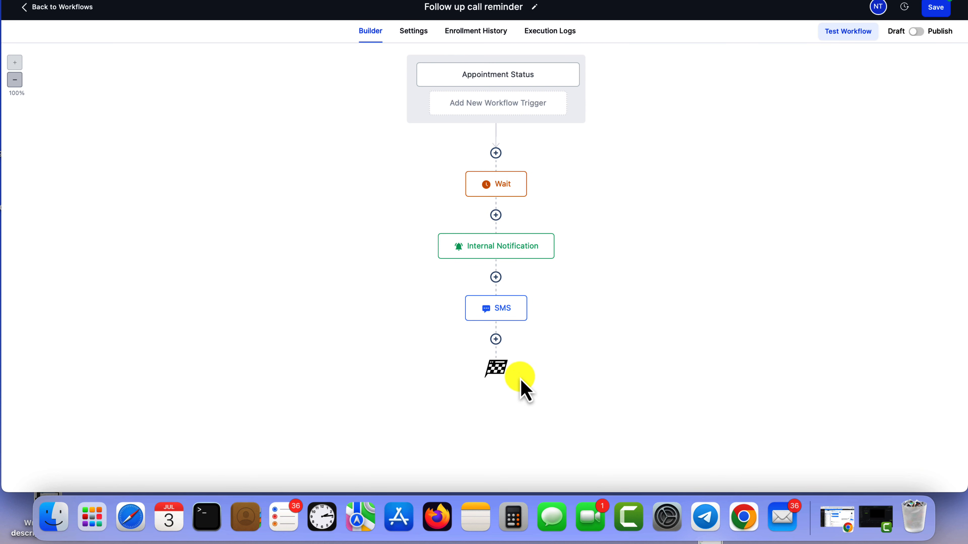
click(496, 339)
text(wa)
click(838, 102)
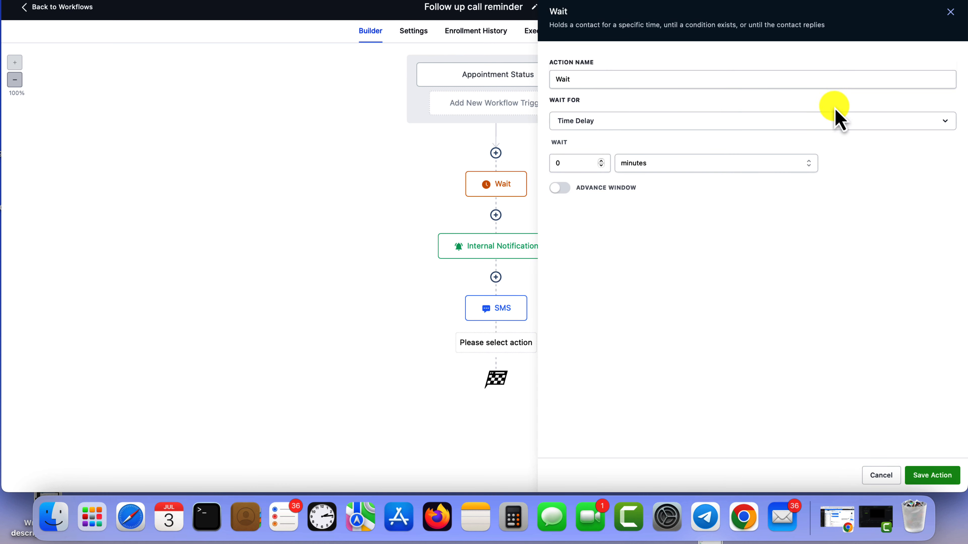
click(583, 121)
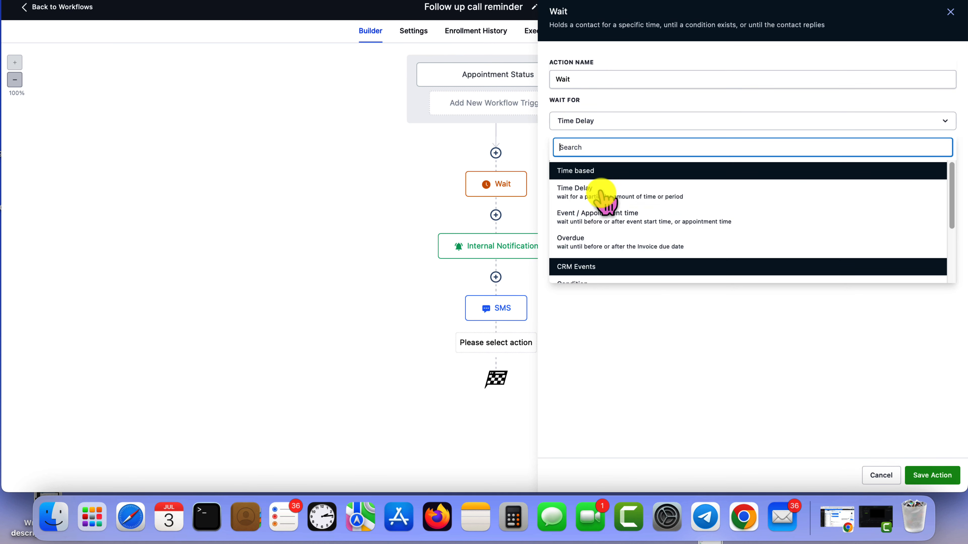
click(591, 217)
click(824, 178)
click(911, 177)
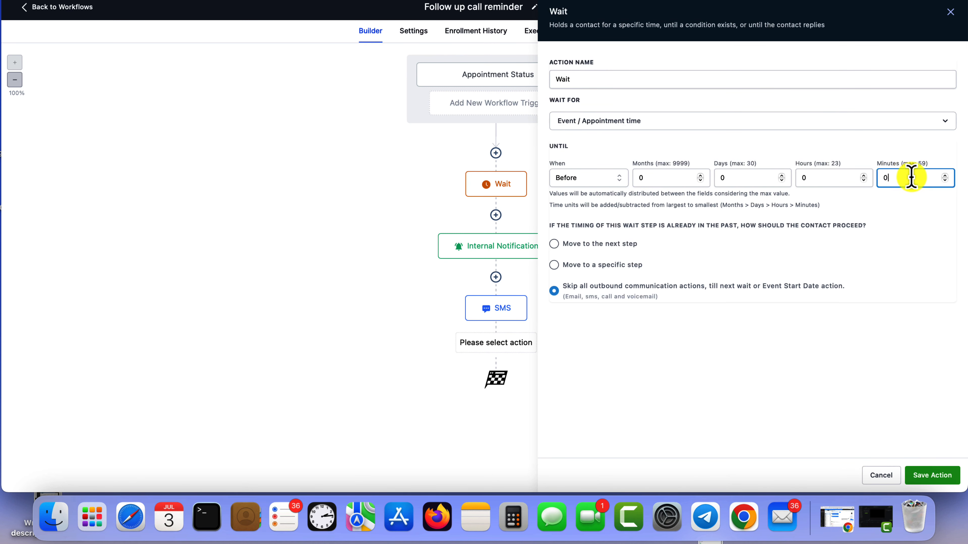
text(15)
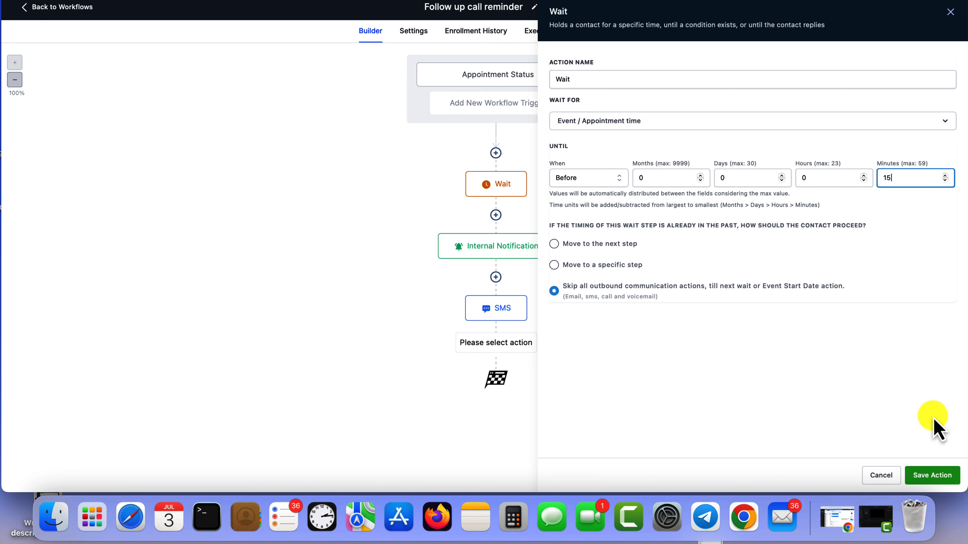
click(922, 474)
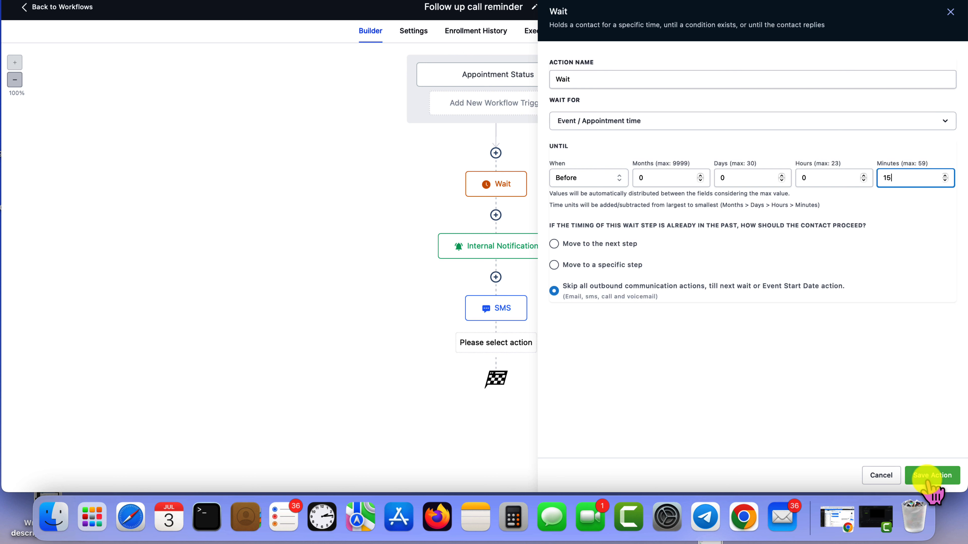
- Review the settings of the second Wait, the Appointment Status trigger, the first Wait and the internal notification
click(500, 372)
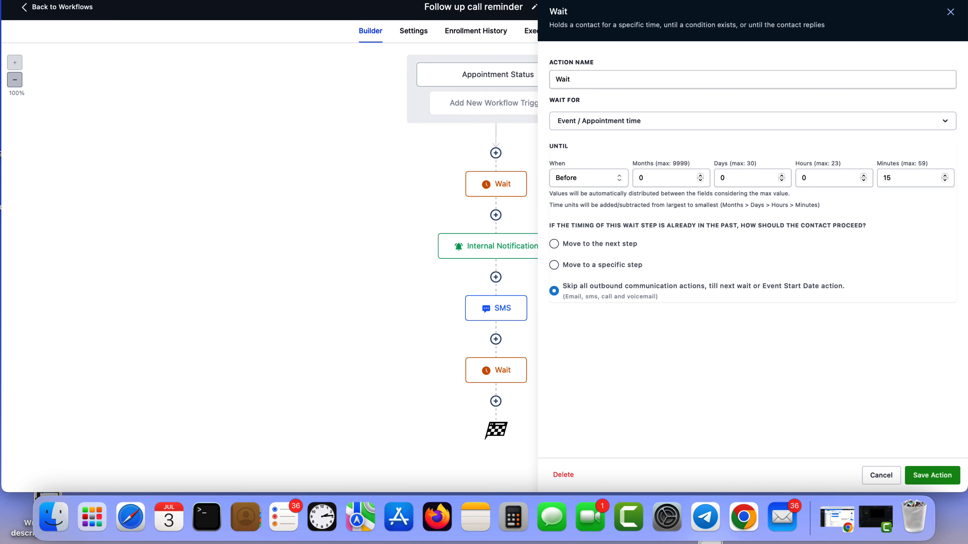
click(951, 12)
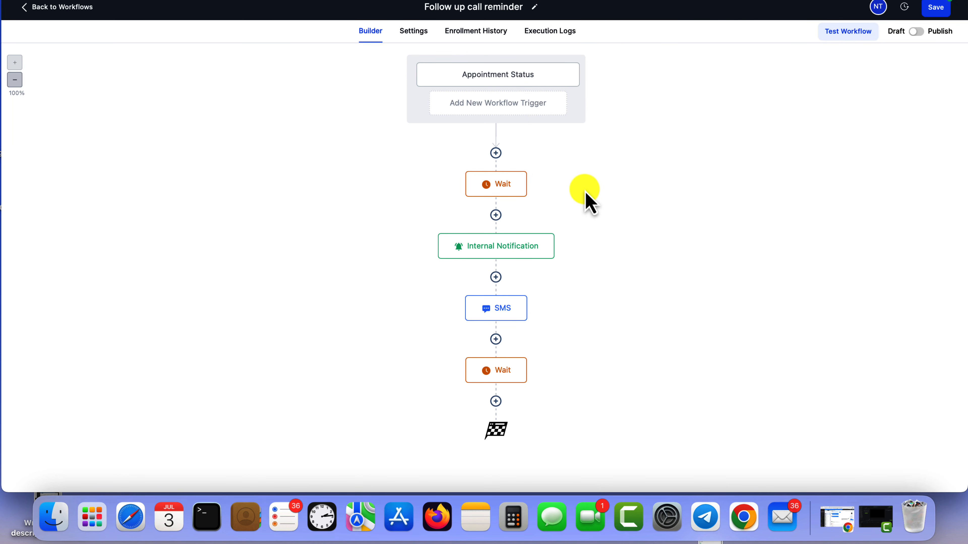
click(556, 81)
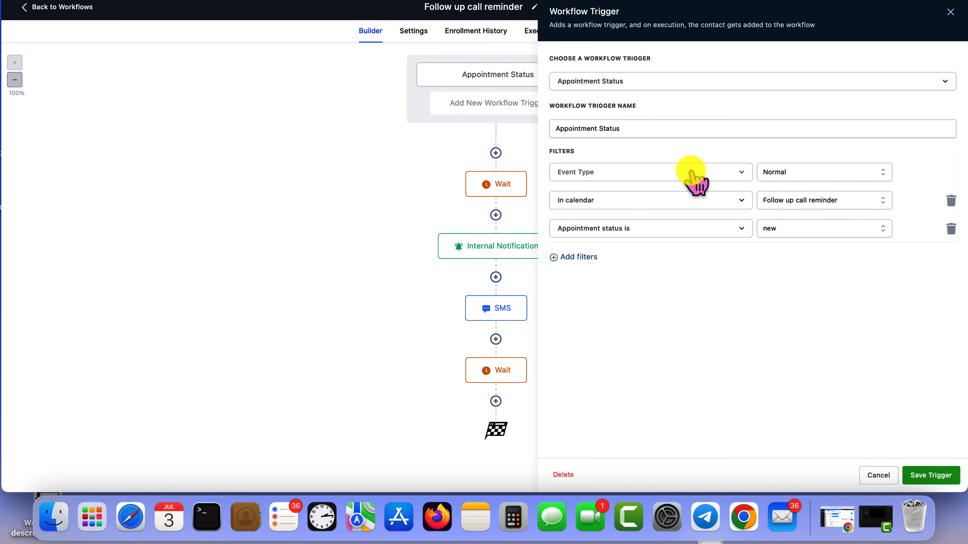
click(947, 14)
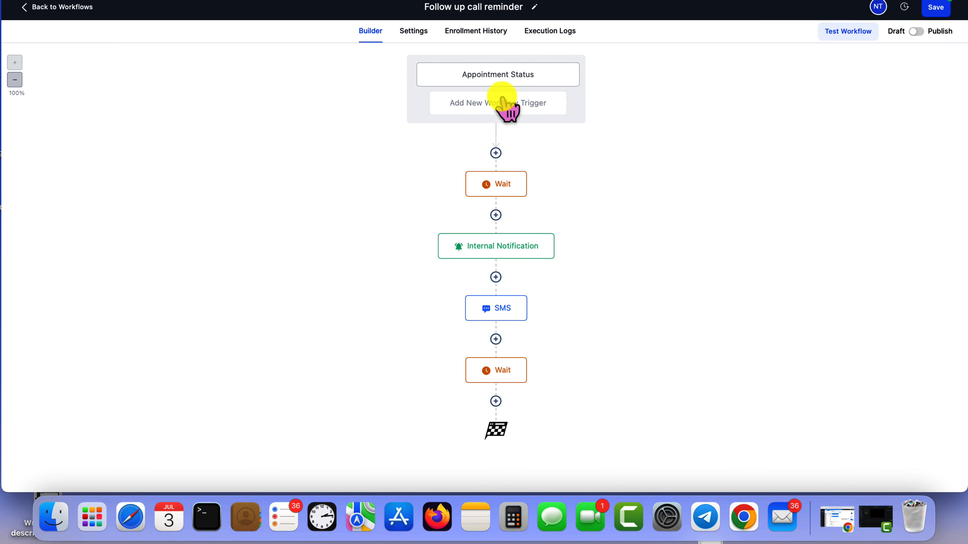
click(504, 184)
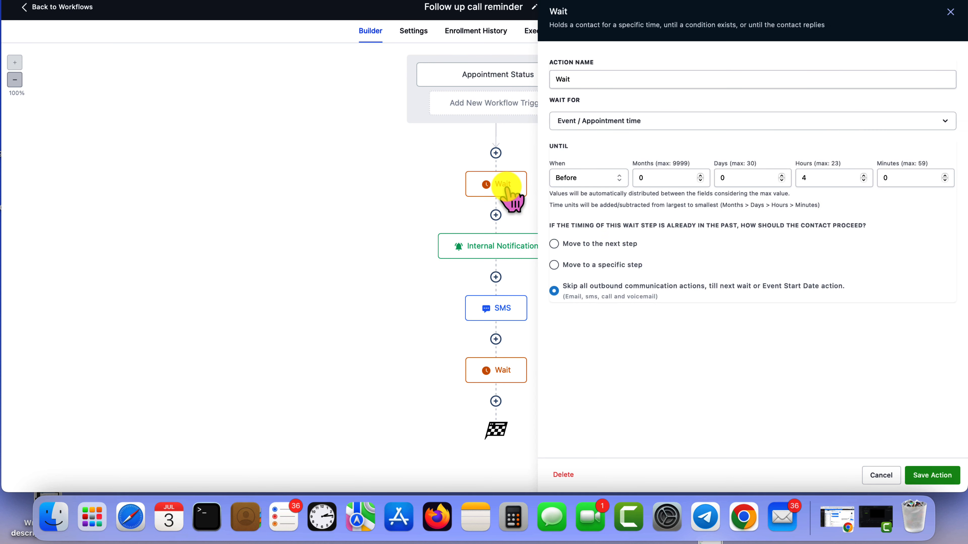
click(950, 12)
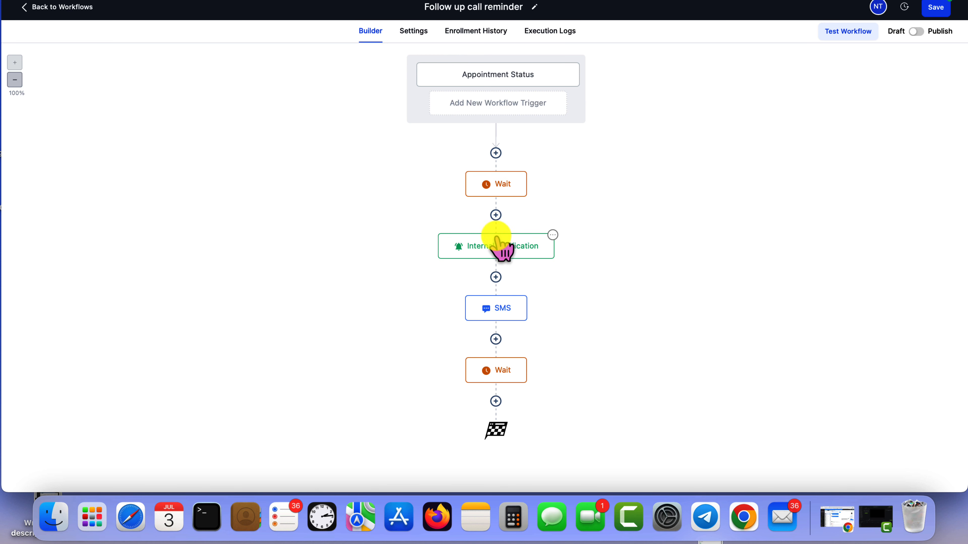
click(499, 252)
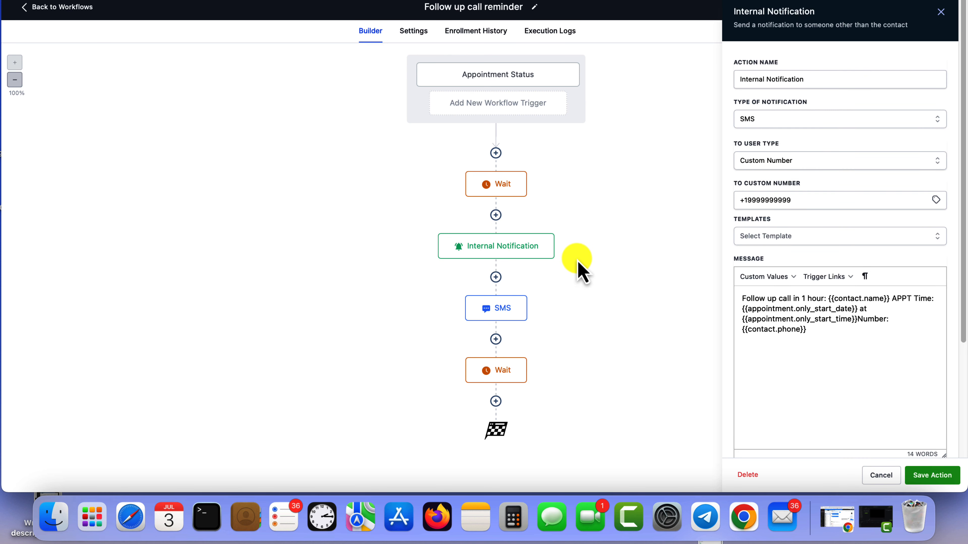
- Reword the SMS question to "Can I call you at {{appointment.only_start_time}} today?" using the appointment start time custom value, and save it
click(511, 308)
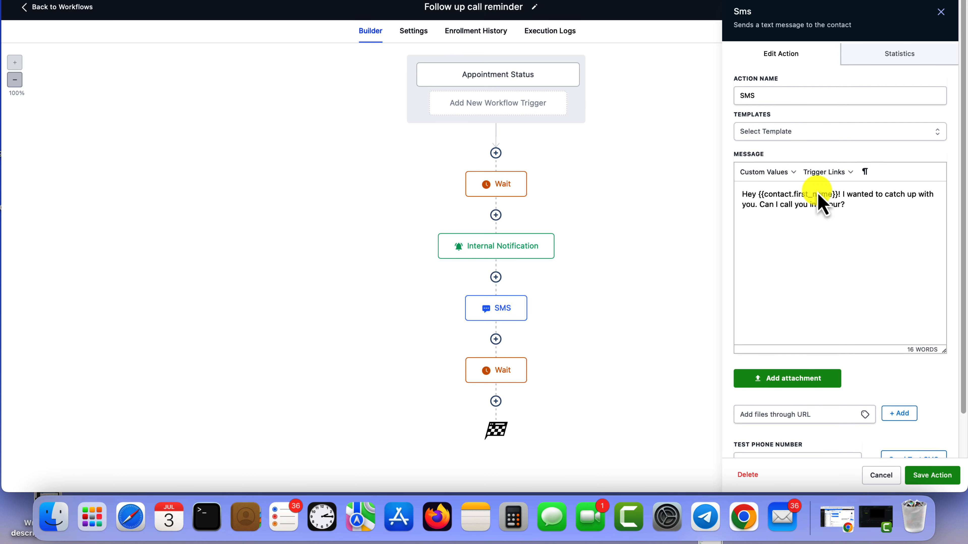
click(824, 204)
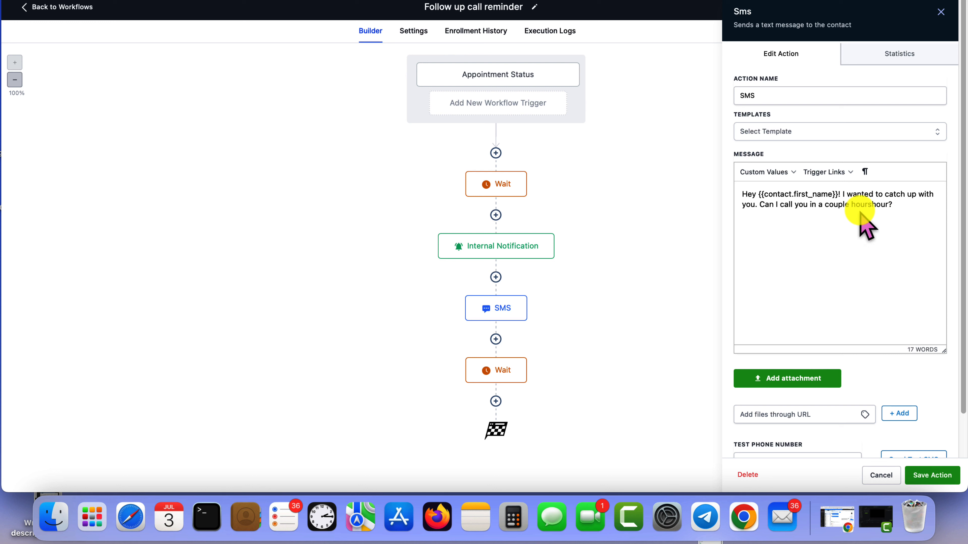
drag(889, 204, 816, 206)
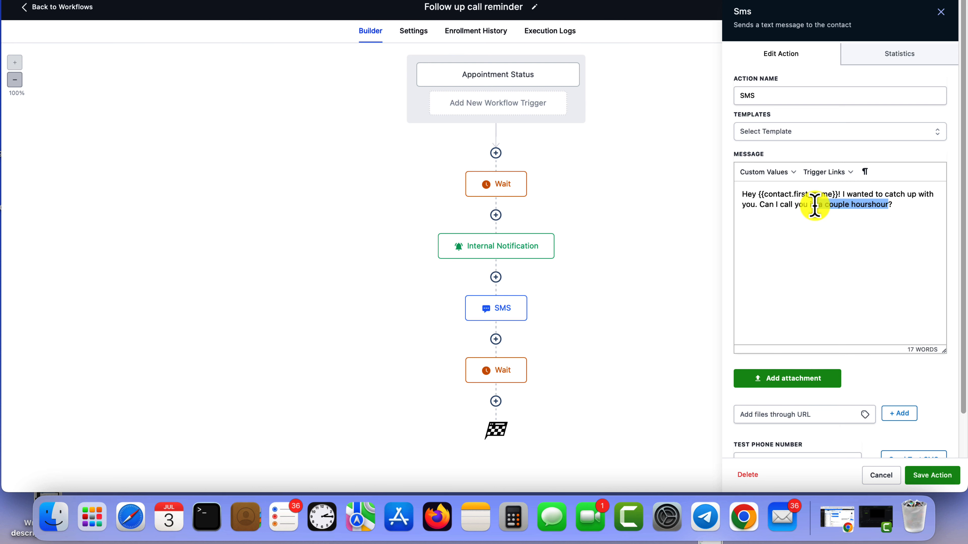
key(BackSpace)
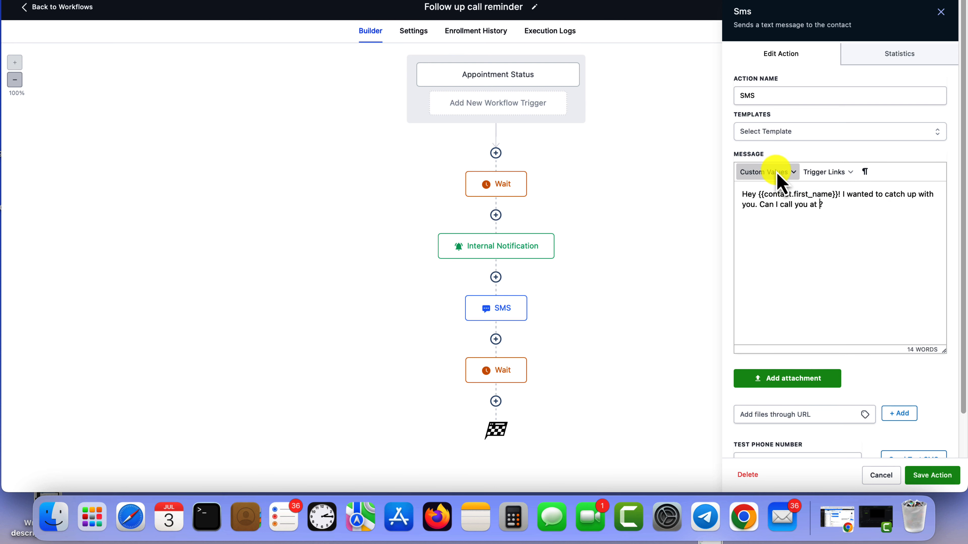
click(764, 172)
mouse_move(766, 221)
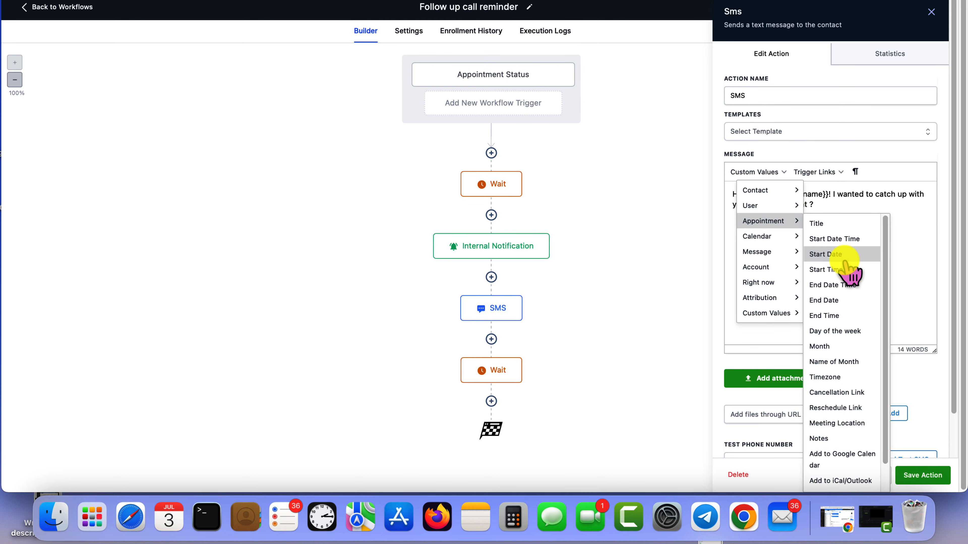
click(845, 272)
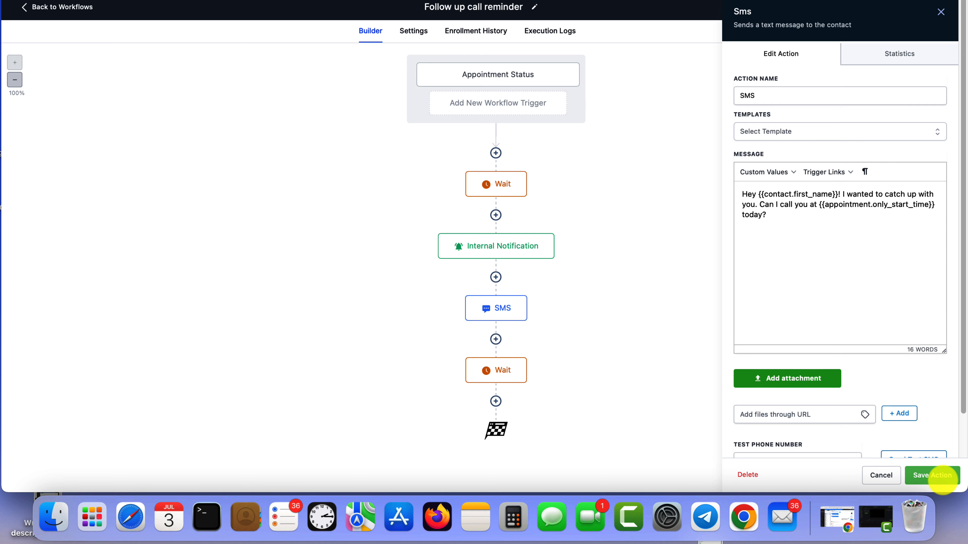
click(932, 475)
- Check the SMS message and the second Wait's timing, then close the Wait by saving it
click(507, 309)
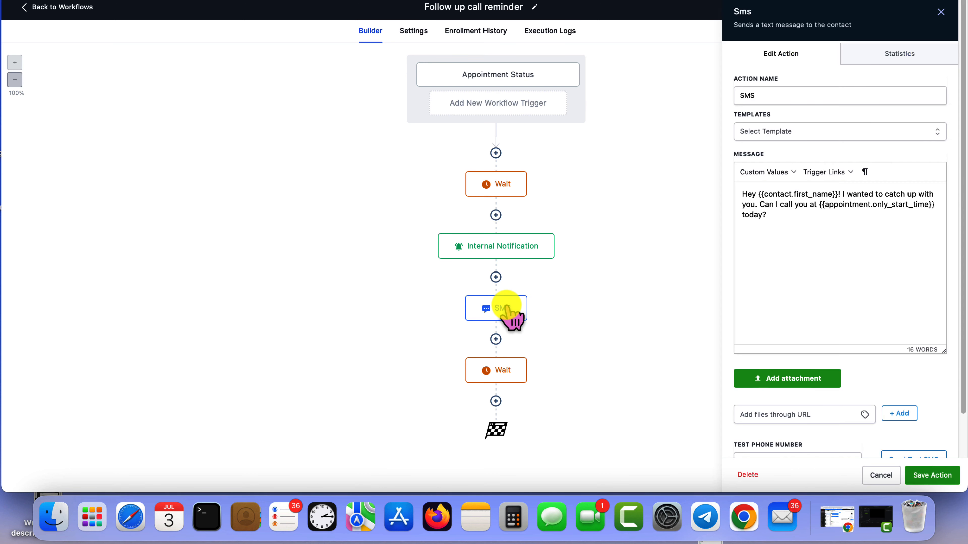
click(503, 372)
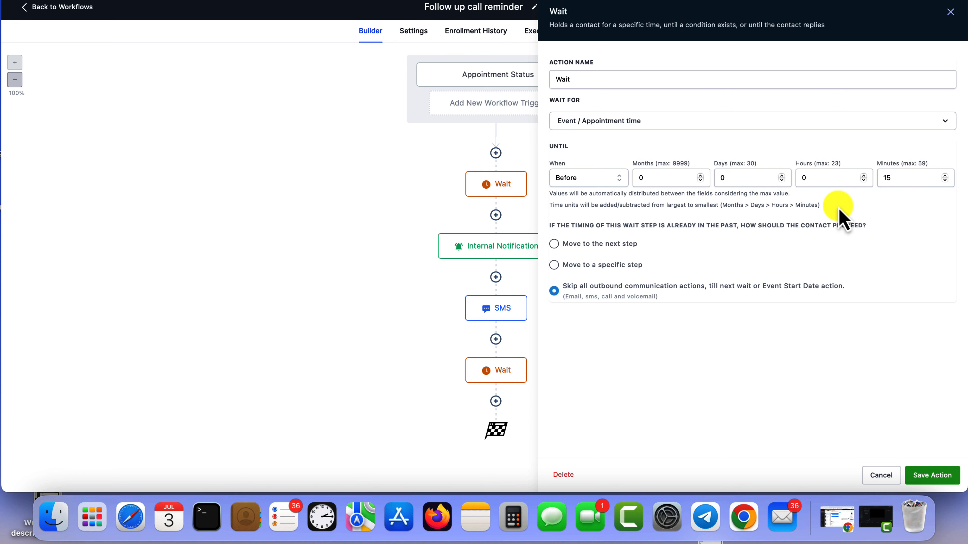
click(932, 479)
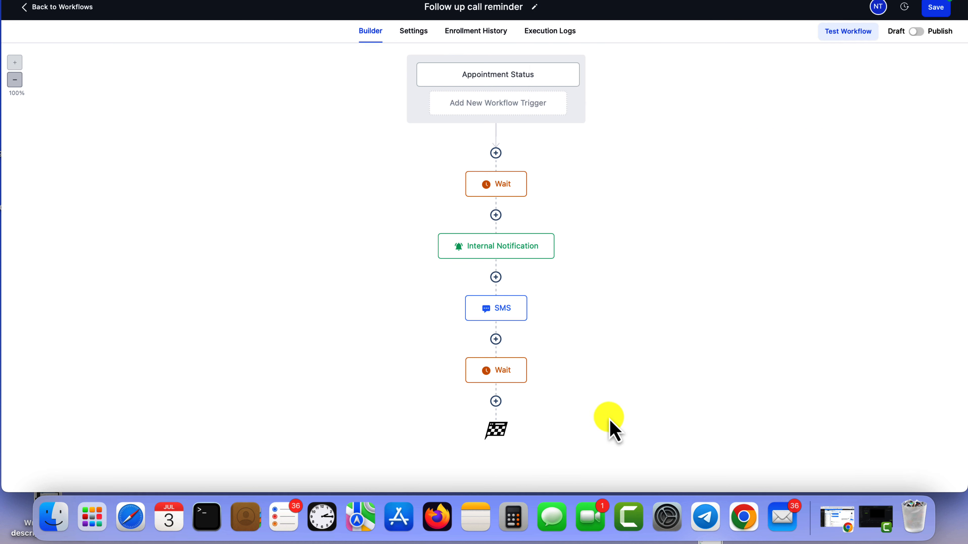
- Copy the Internal Notification action to the end of the workflow, below the second Wait, and open the copy's message
click(552, 236)
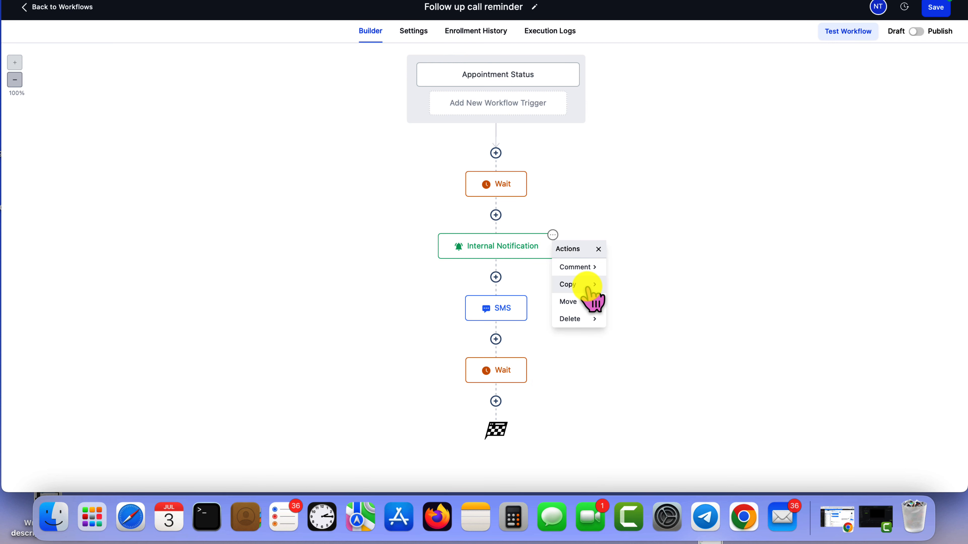
mouse_move(595, 282)
click(648, 267)
scroll(549, 267, down, 1)
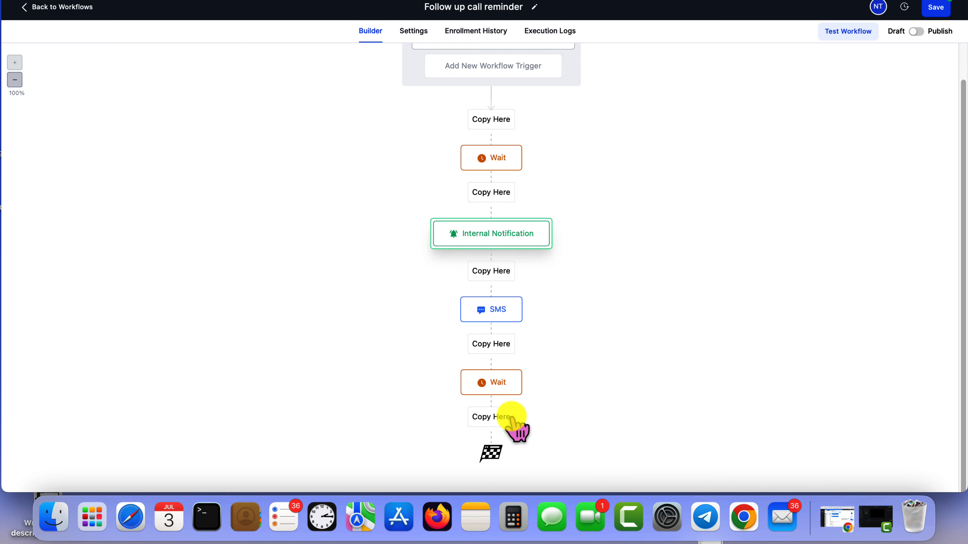
click(513, 420)
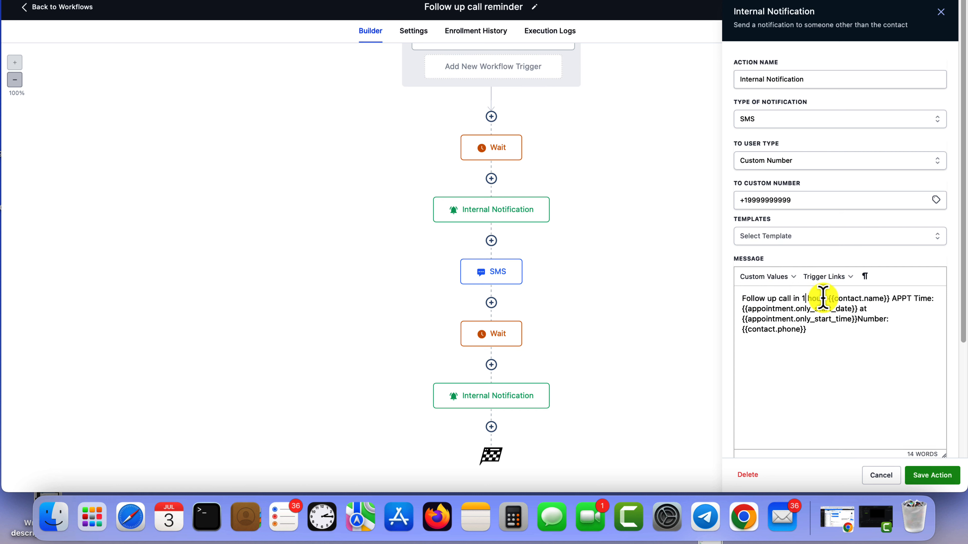
- Change the copied notification's text to "Follow up call in 15 mins", then save the action and the workflow
text(15)
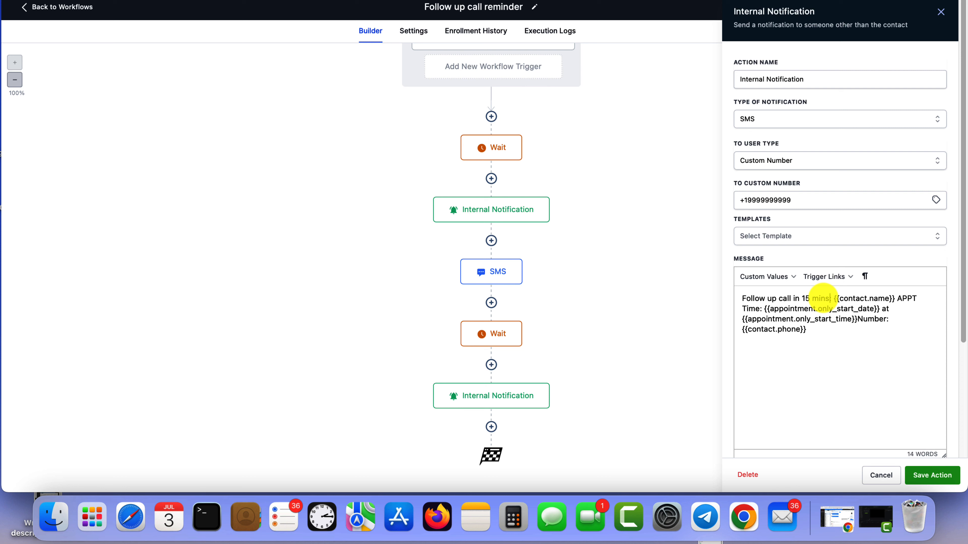
click(949, 473)
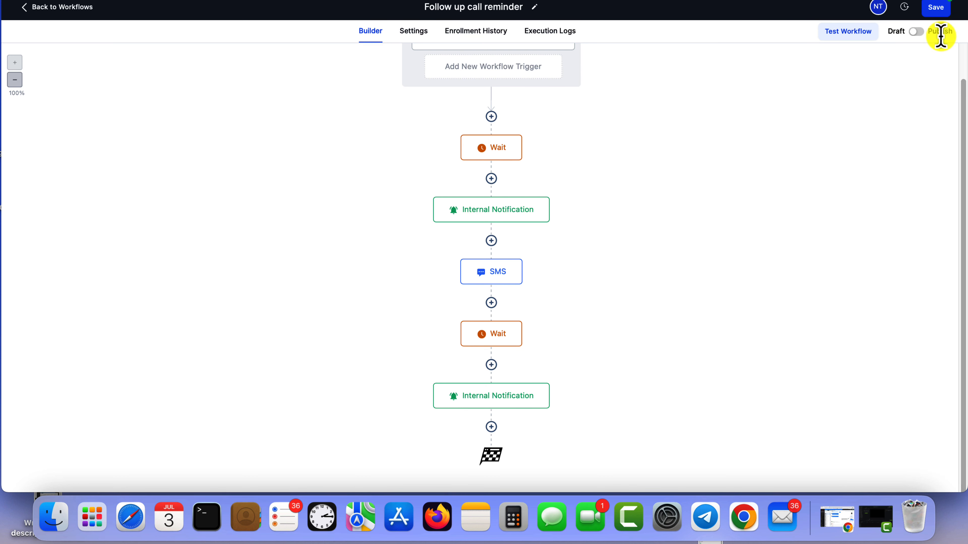
click(936, 7)
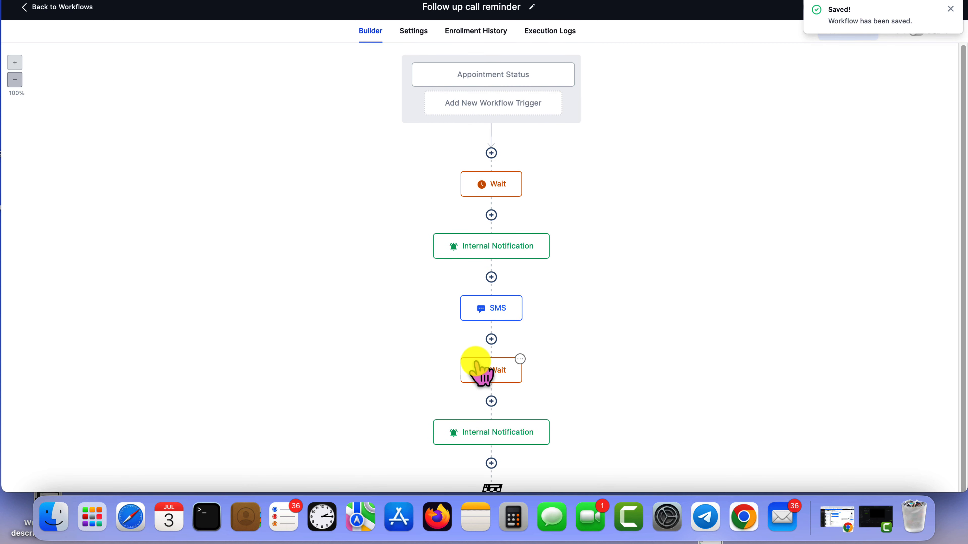
- Check the second Wait, then append a saved Wait action that holds until 1 minute before the event/appointment time
click(480, 372)
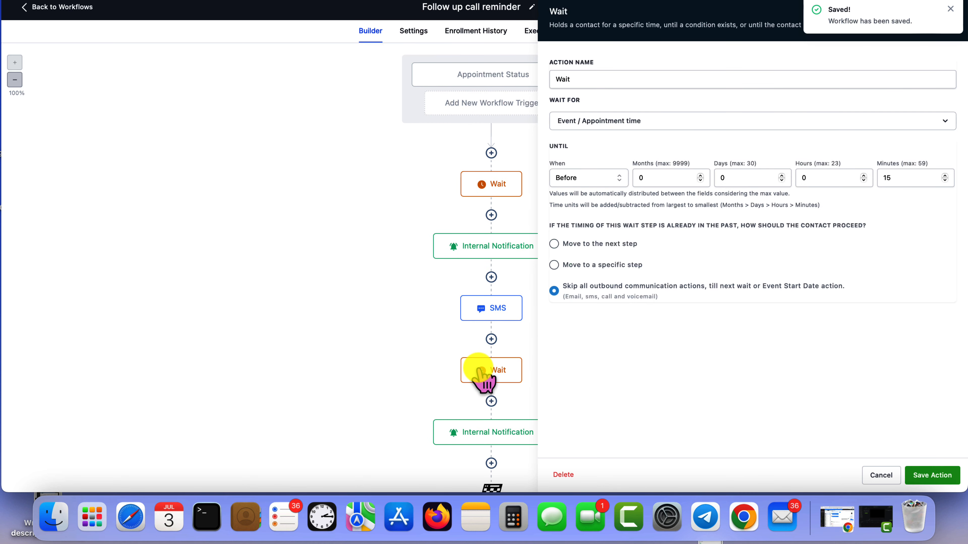
click(951, 8)
click(492, 465)
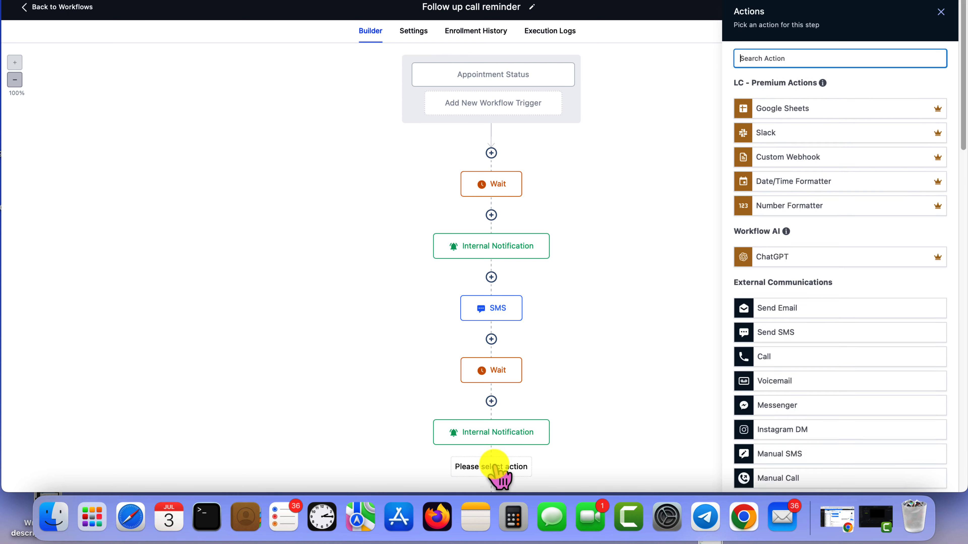
text(wait)
click(777, 100)
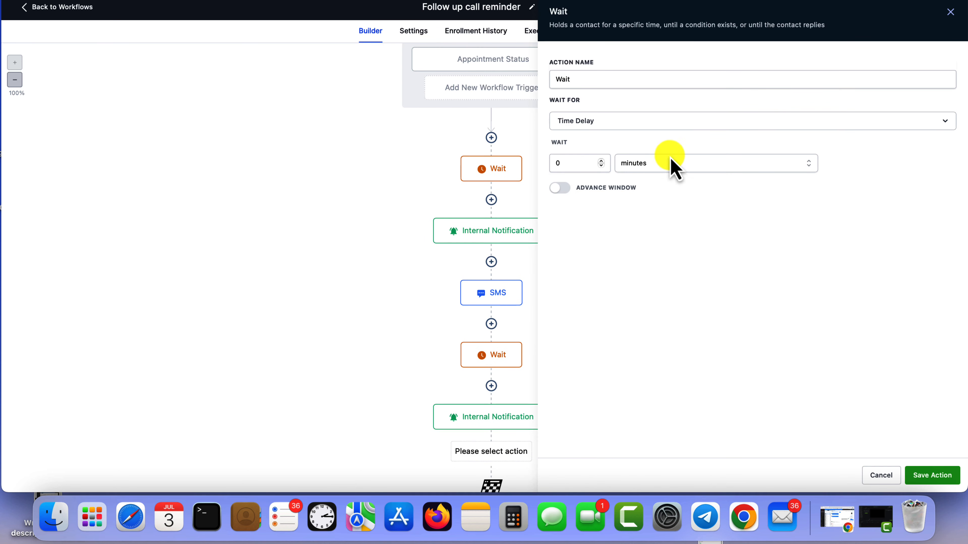
click(648, 121)
click(588, 217)
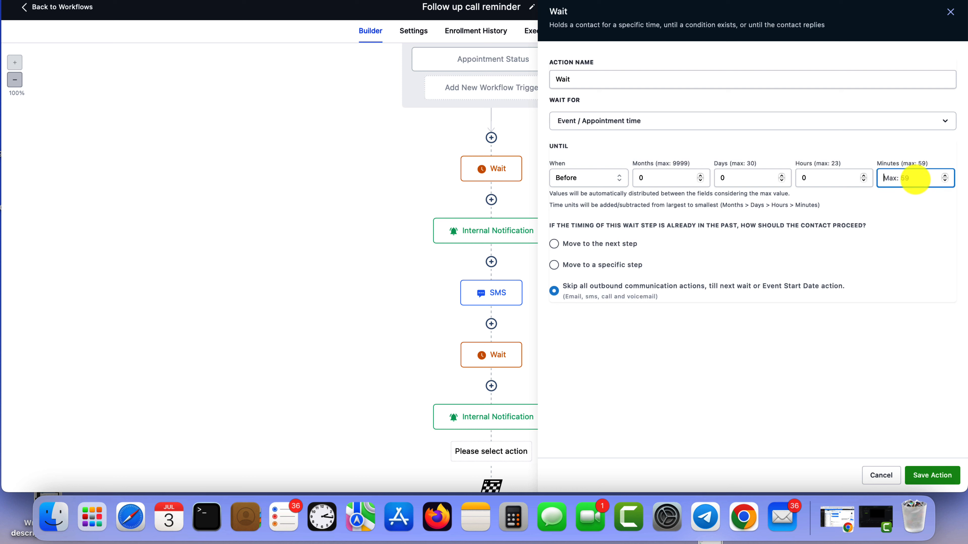
click(914, 179)
text(1)
click(937, 475)
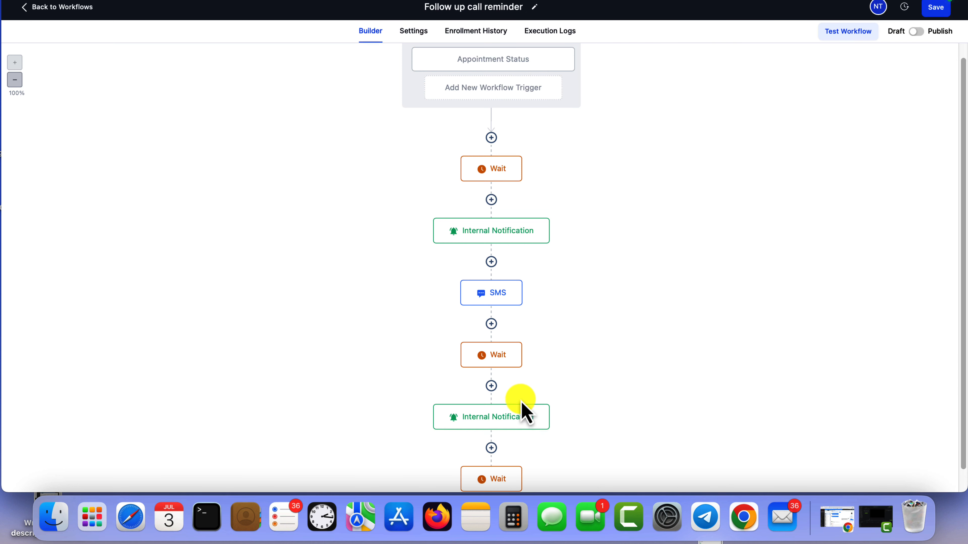
- Copy the last Internal Notification action to the end of the workflow, below the third Wait
scroll(522, 420, down, 3)
mouse_move(493, 335)
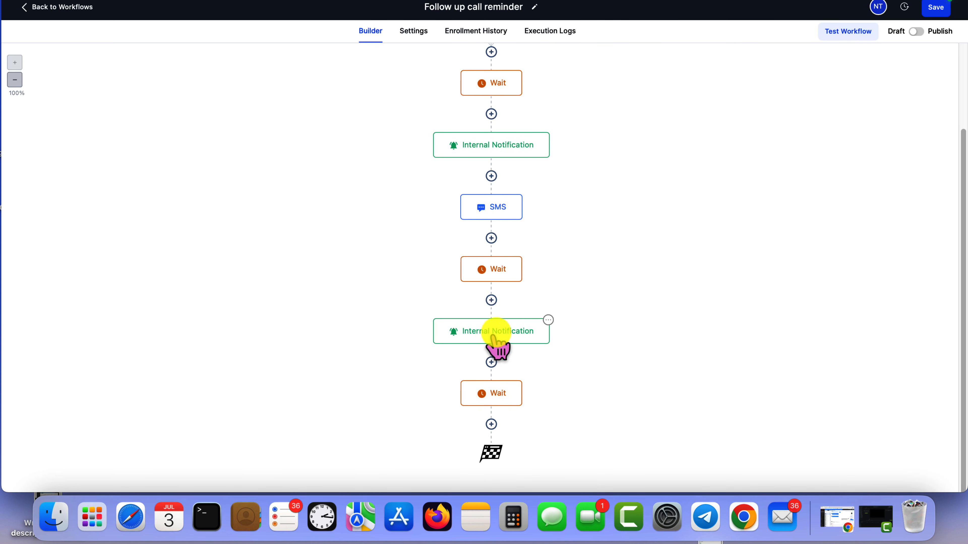
click(548, 320)
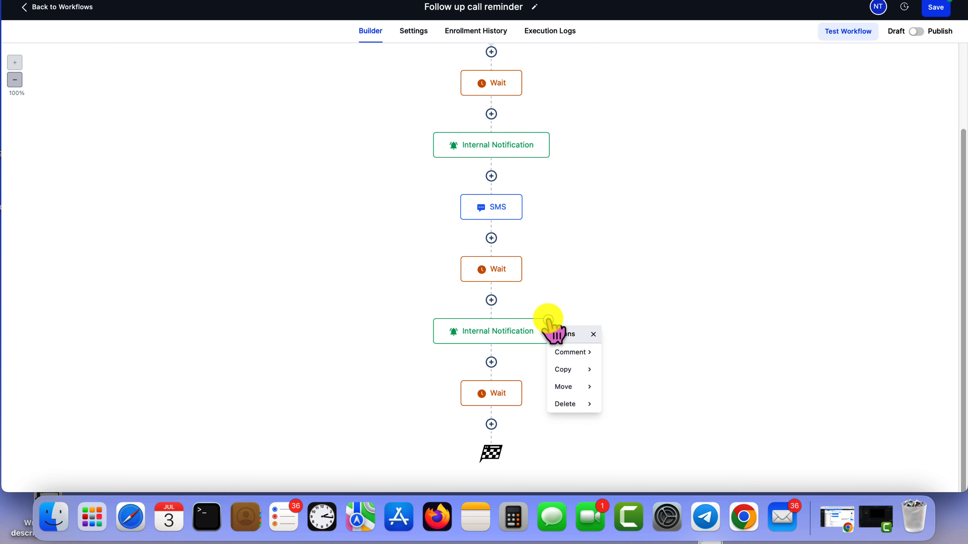
click(572, 369)
click(636, 353)
scroll(511, 448, down, 3)
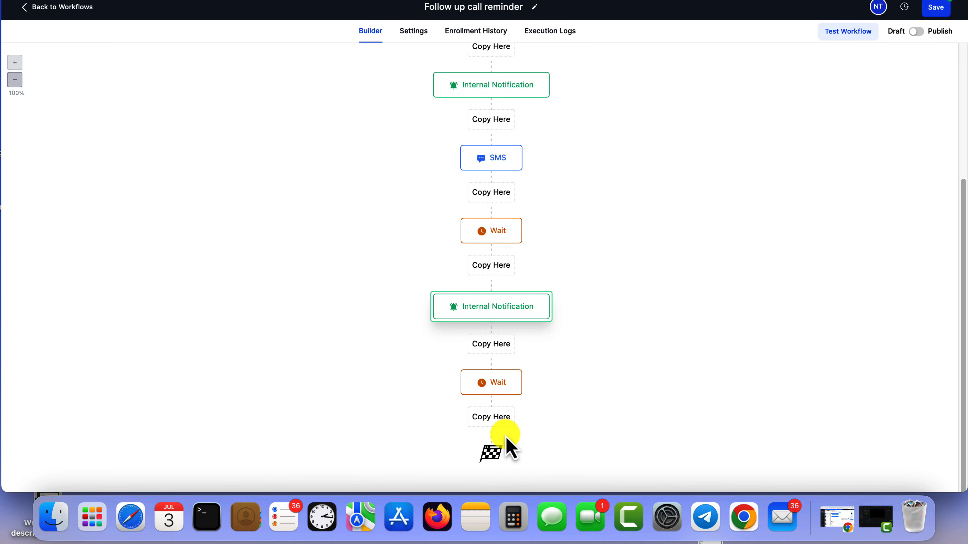
click(504, 416)
- Change the opening of the newest notification's message to "Follow up call NOW!!! :" and save the action
click(520, 394)
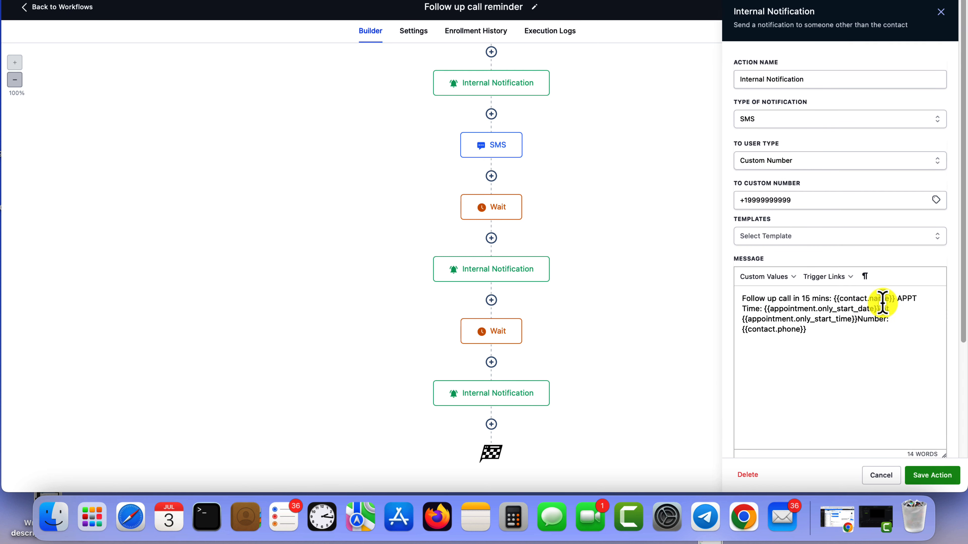
key(BackSpace)
key(BackSpace)
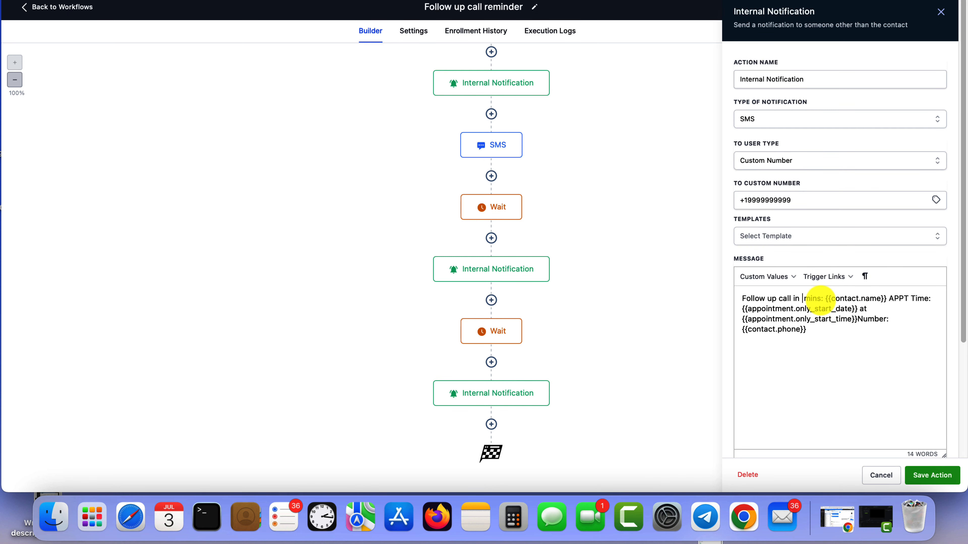
text(N)
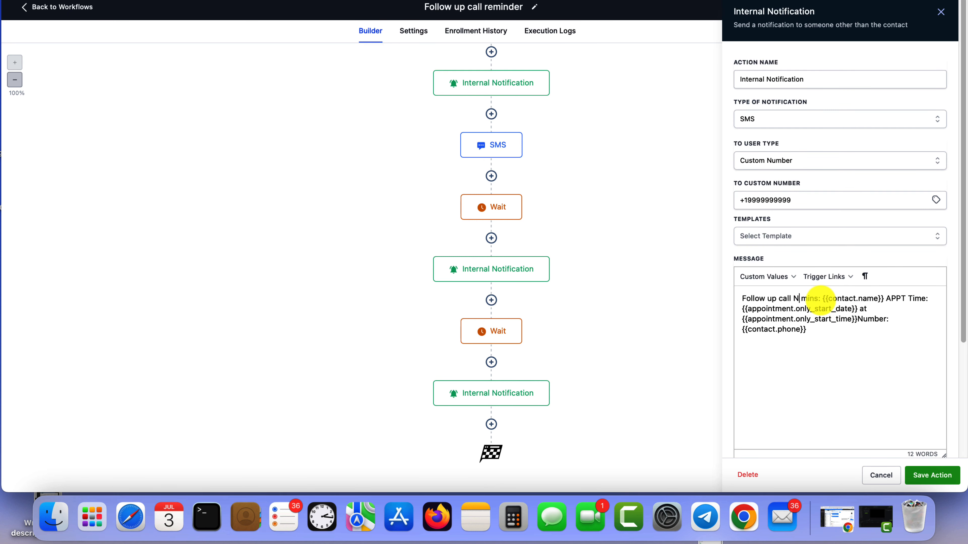
text(OW!!!)
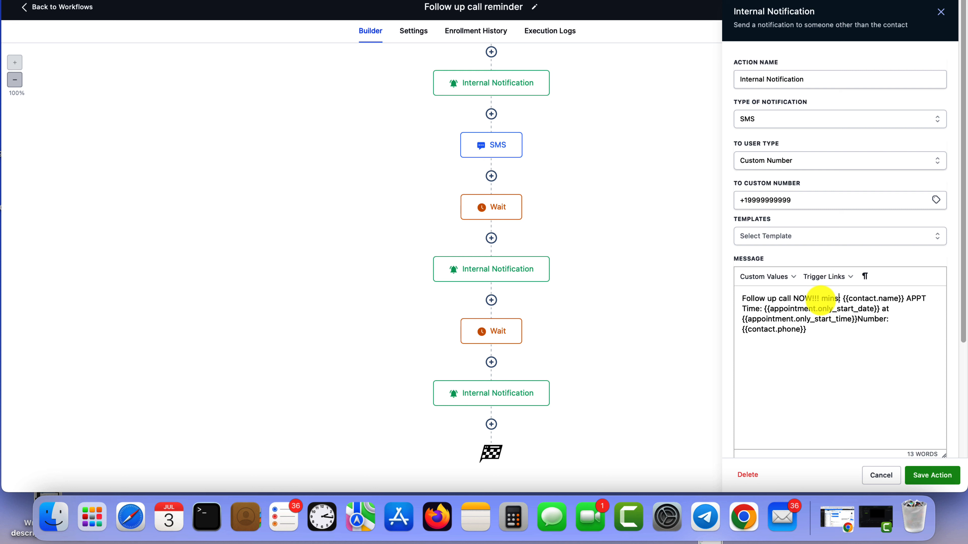
key(BackSpace)
key(BackSpace)
key(BackSpace)
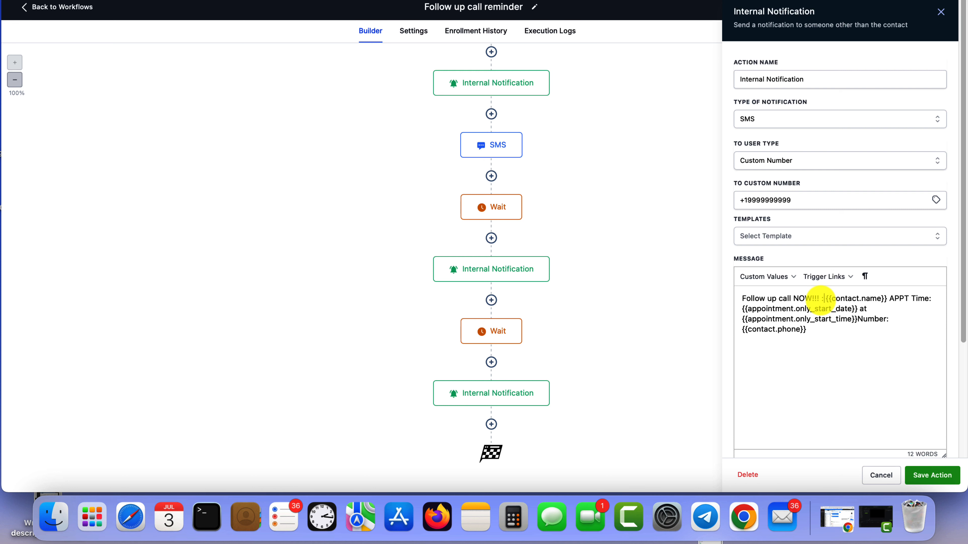
click(933, 475)
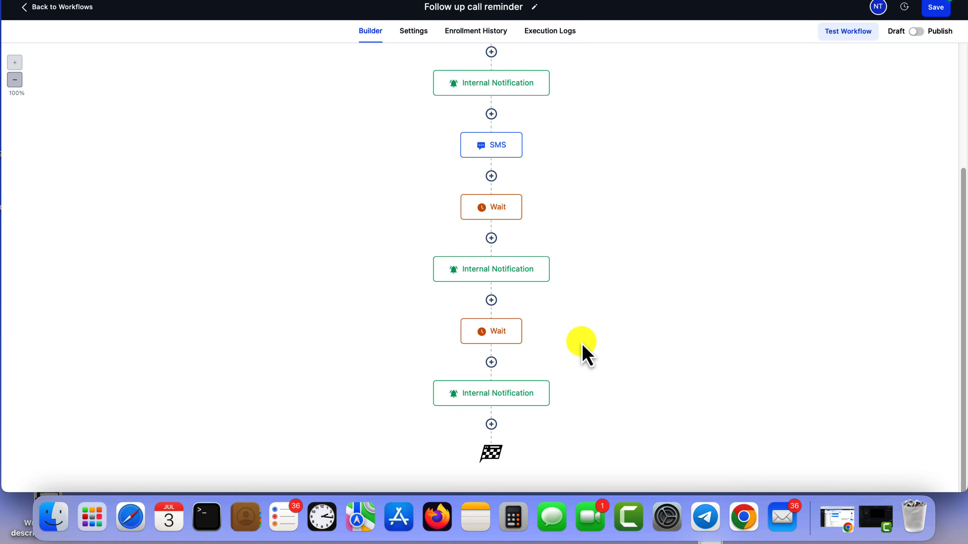
- Add a Call action at the end of the workflow, below the last Internal Notification
click(492, 423)
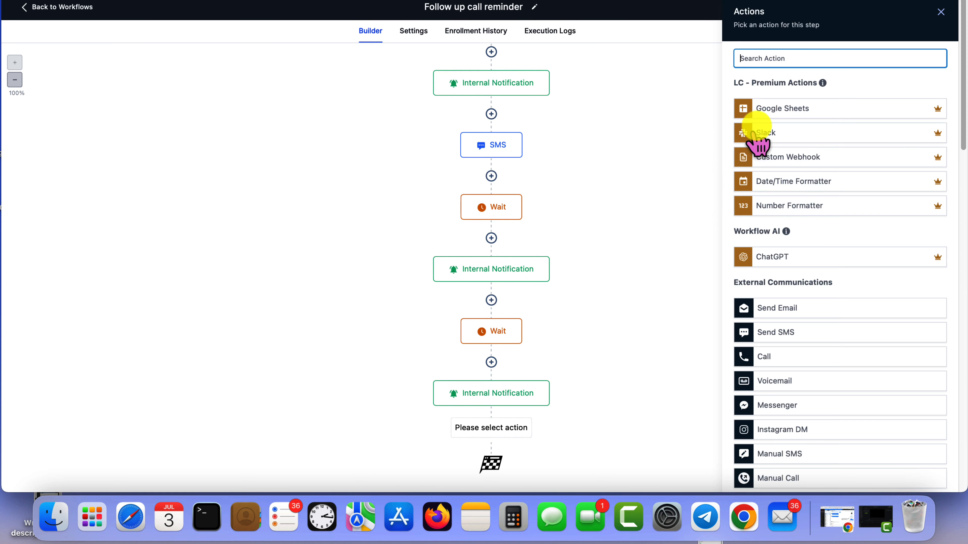
text(CA)
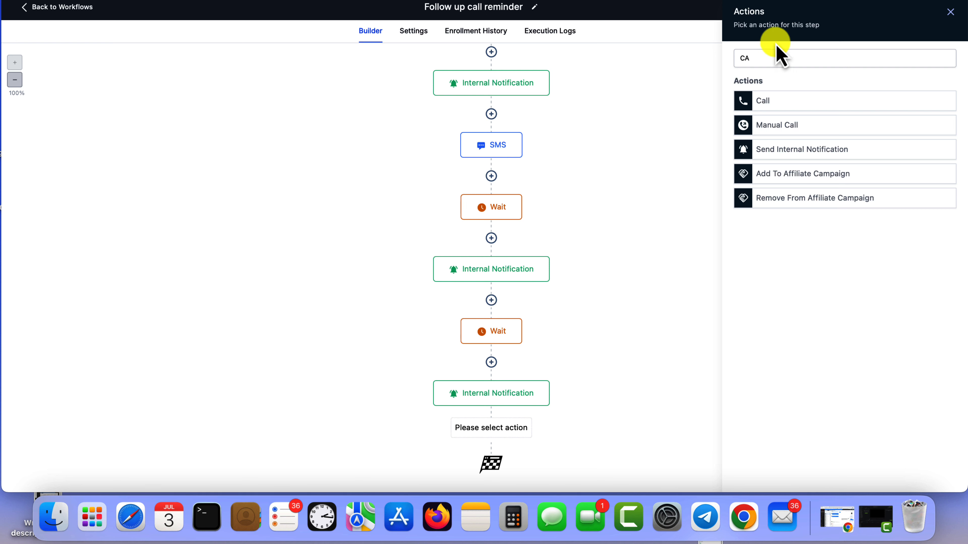
click(768, 100)
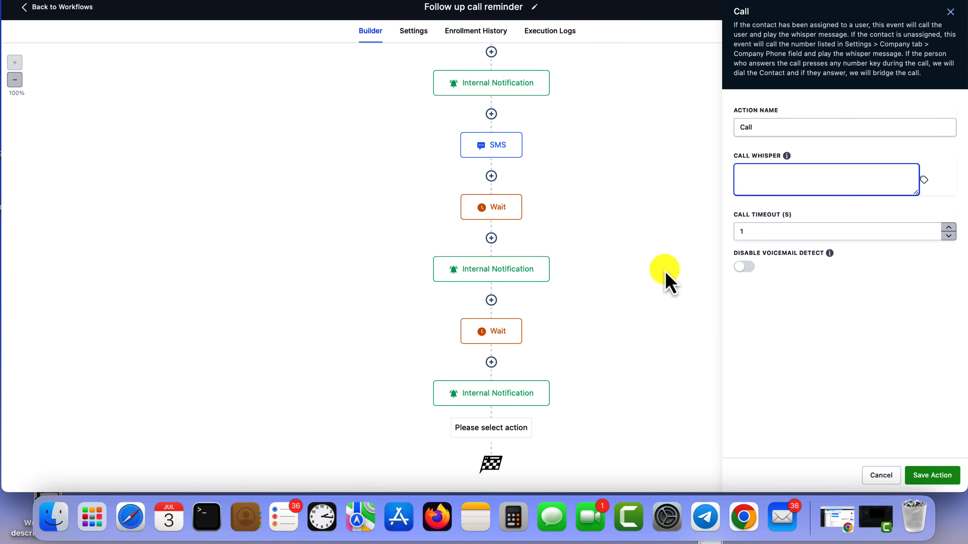
scroll(531, 322, up, 1)
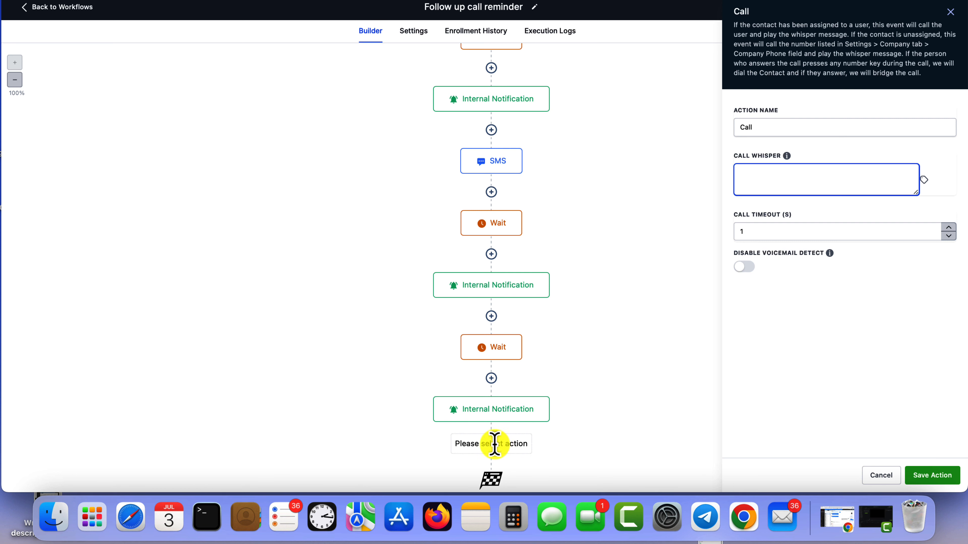
scroll(494, 444, up, 2)
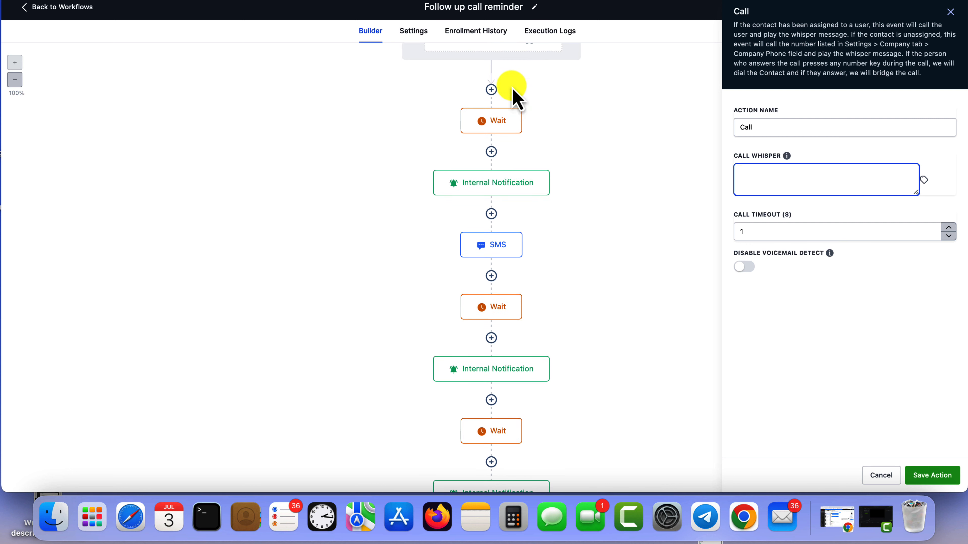
scroll(616, 310, down, 3)
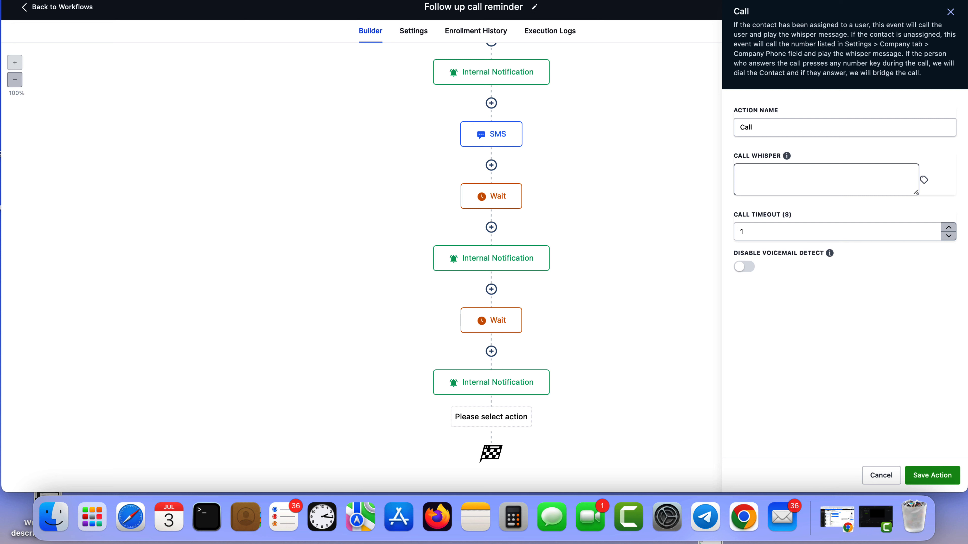
- Set the call whisper to "This is Reireply. Press any key to call {{contact.first_name}} {{contact.last_name}}" and the timeout to 60 seconds, then save the action and workflow
click(777, 167)
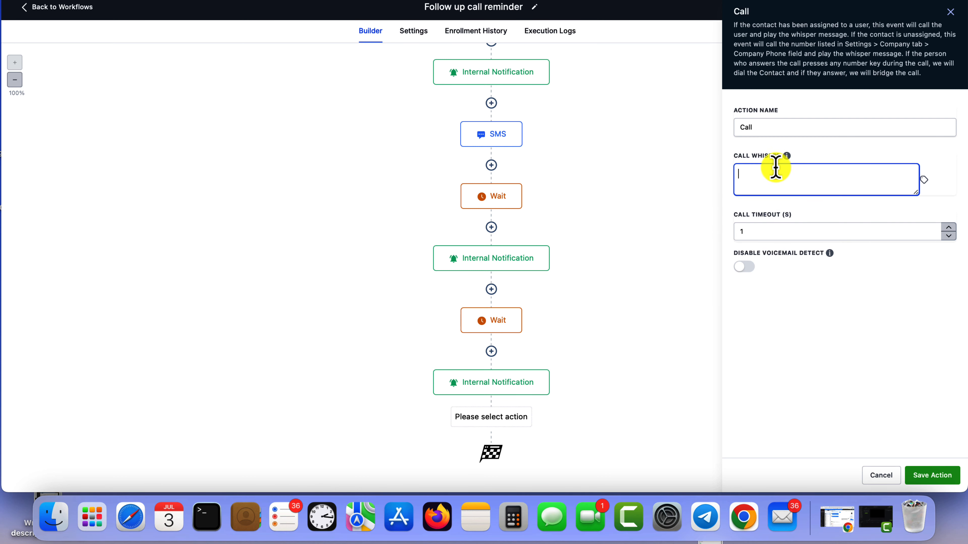
key(cmd+v)
drag(808, 173, 781, 174)
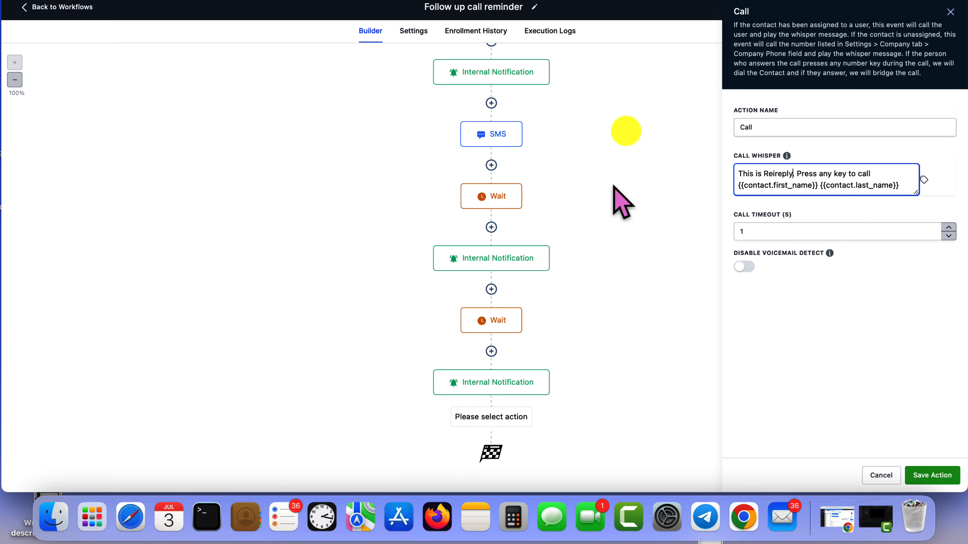
click(770, 229)
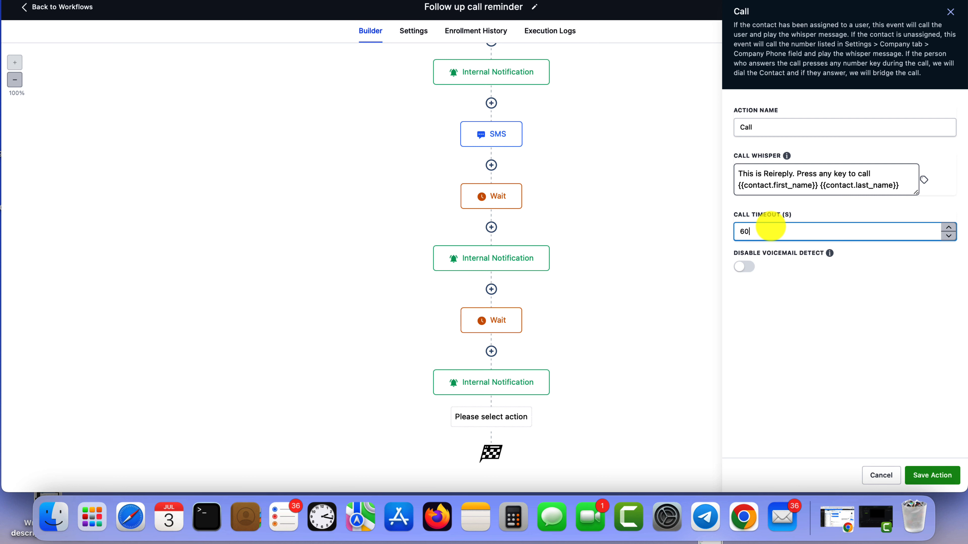
click(926, 473)
scroll(545, 279, up, 5)
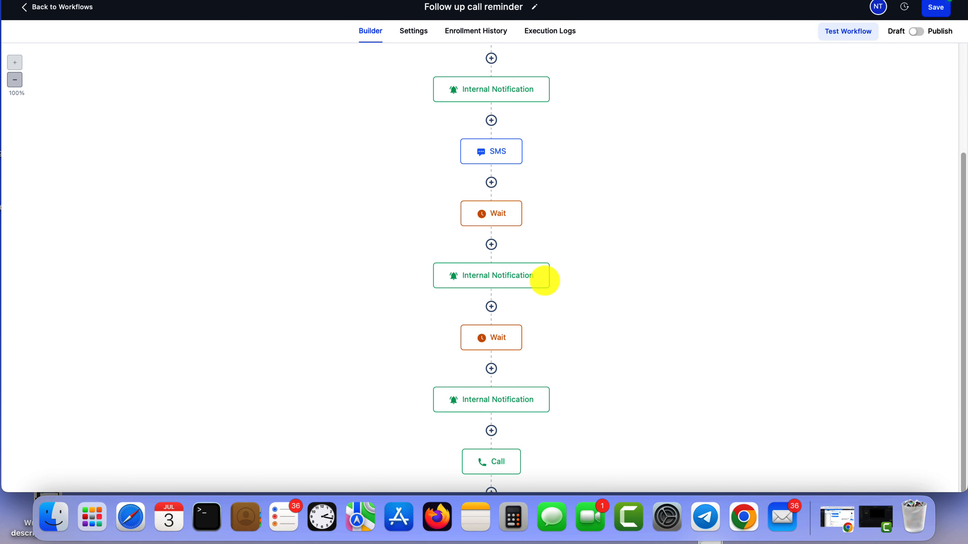
click(935, 8)
- Recheck the Call action's whisper and timeout, then save the action and the workflow again
scroll(499, 142, down, 5)
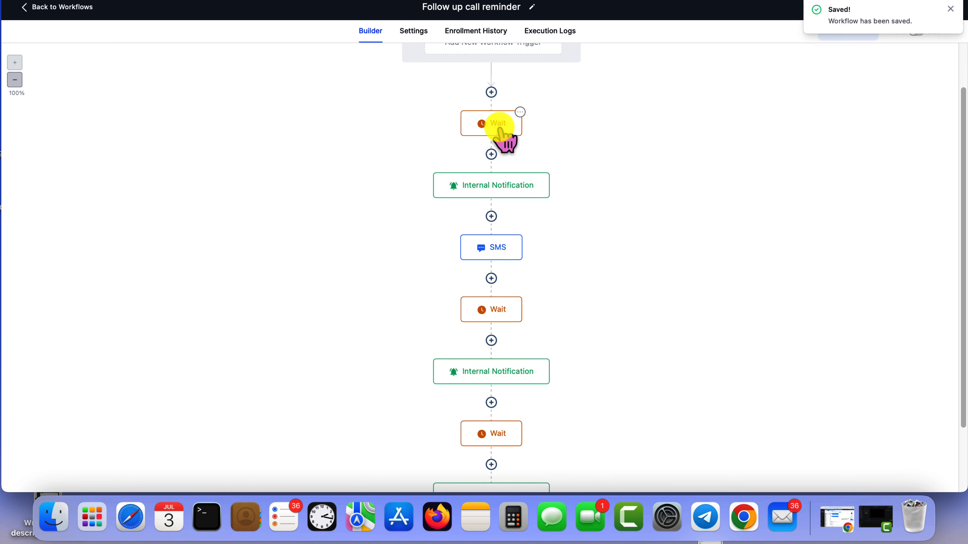
click(500, 393)
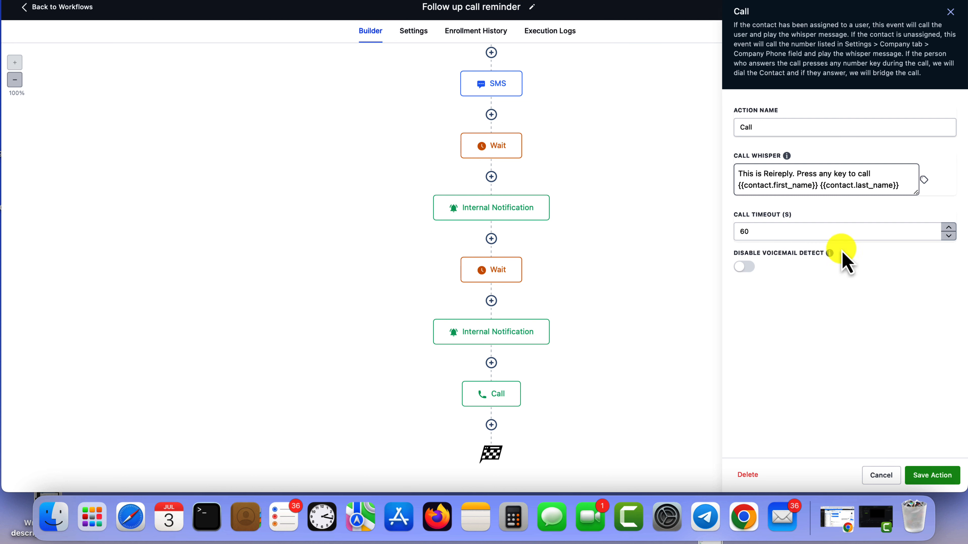
click(943, 474)
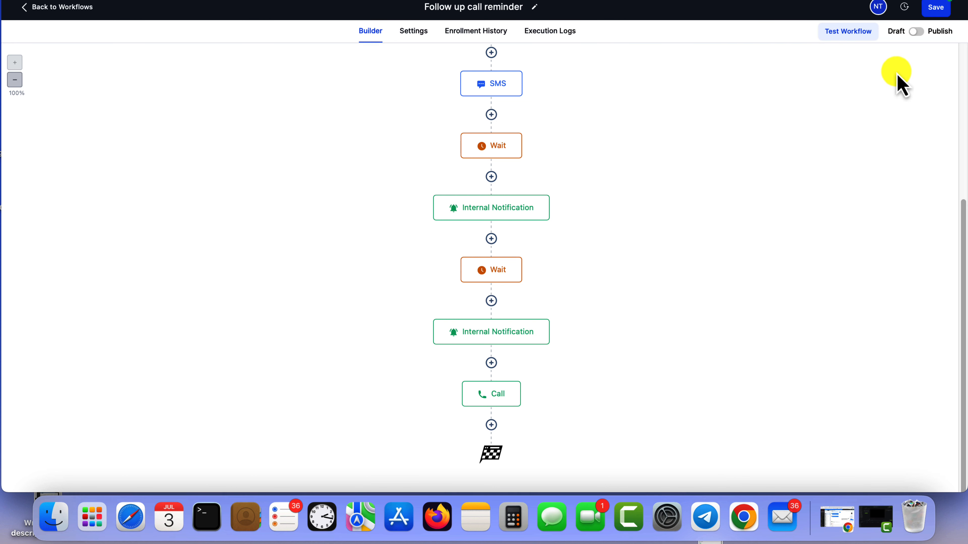
click(935, 7)
scroll(551, 274, down, 1)
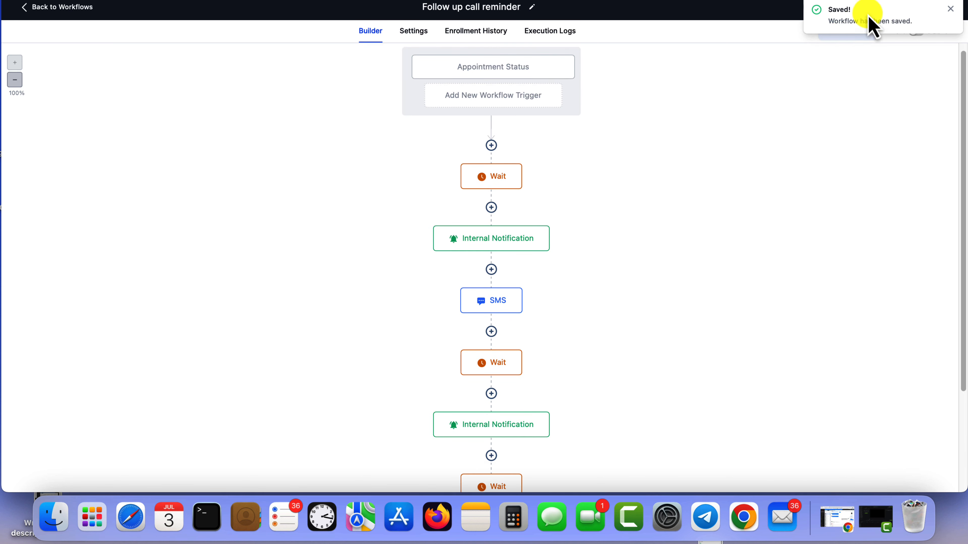
click(951, 9)
- Check the first Wait's timing relative to the appointment and close it without changes
scroll(560, 111, down, 1)
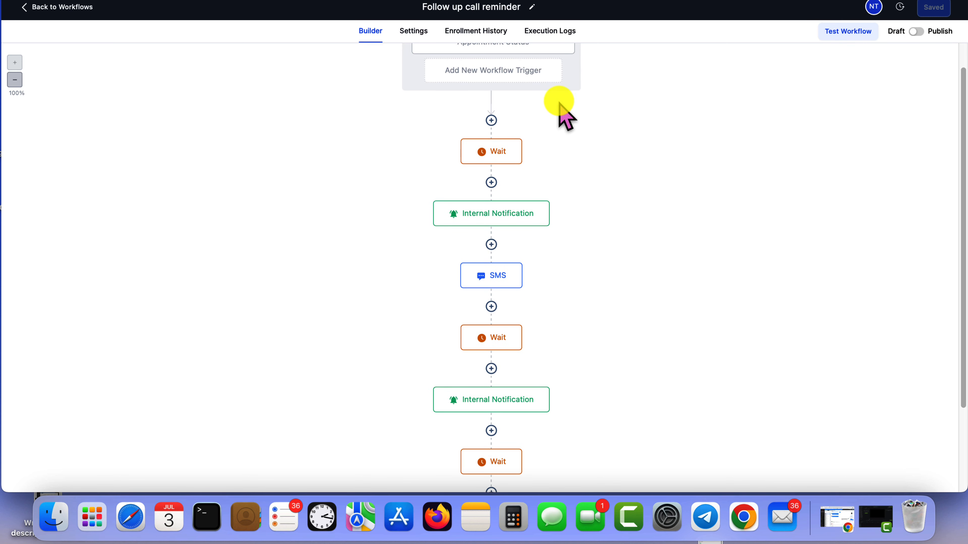
click(491, 152)
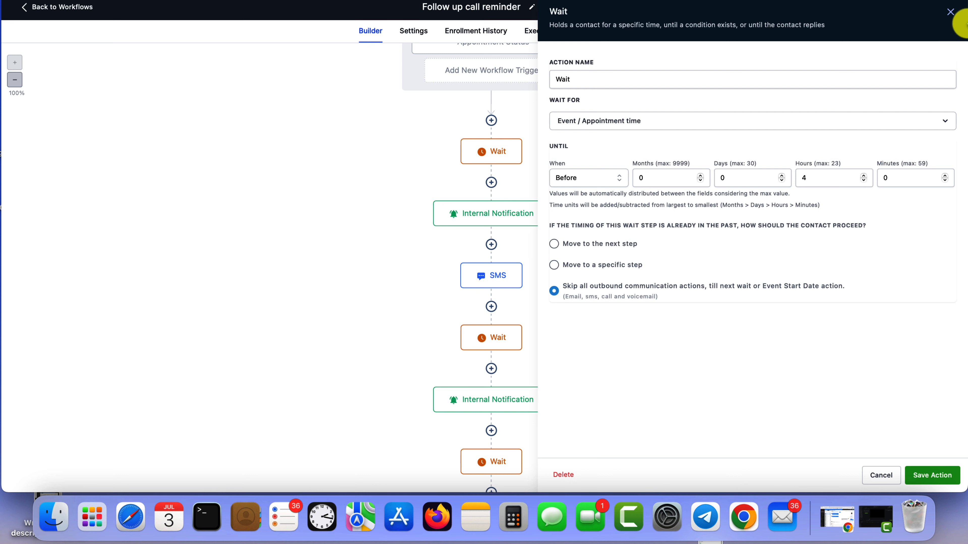
click(951, 12)
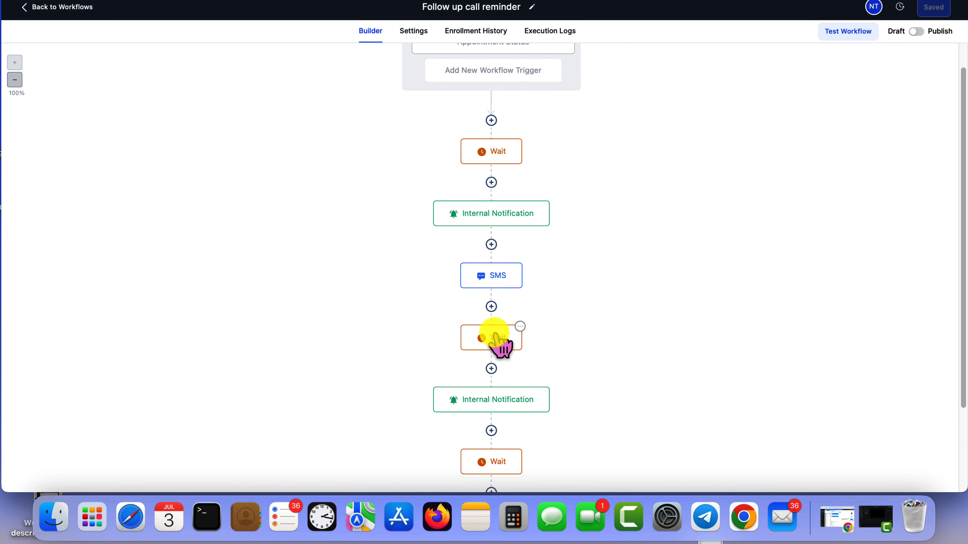
- Review the remaining actions, then switch the Follow up call reminder workflow from Draft to Publish and save it
scroll(514, 383, down, 2)
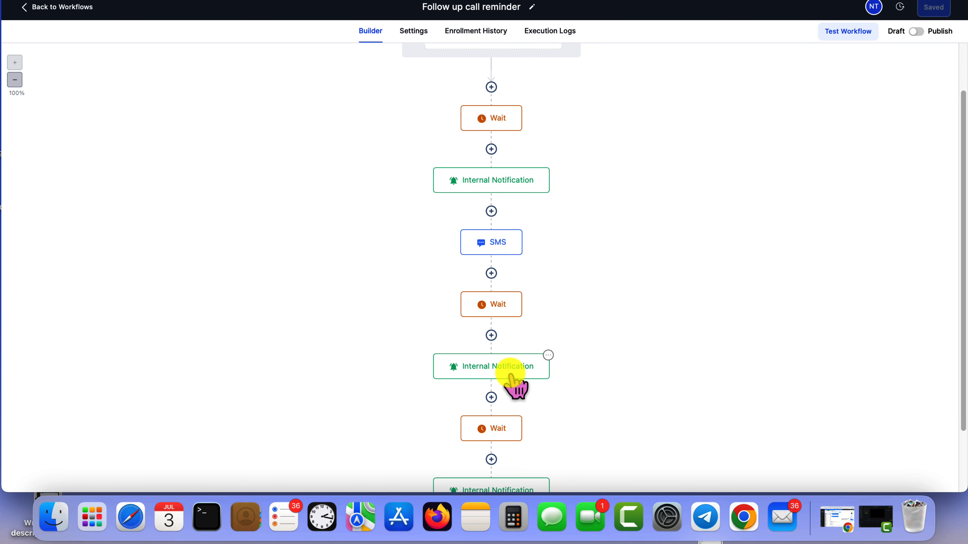
scroll(497, 406, down, 3)
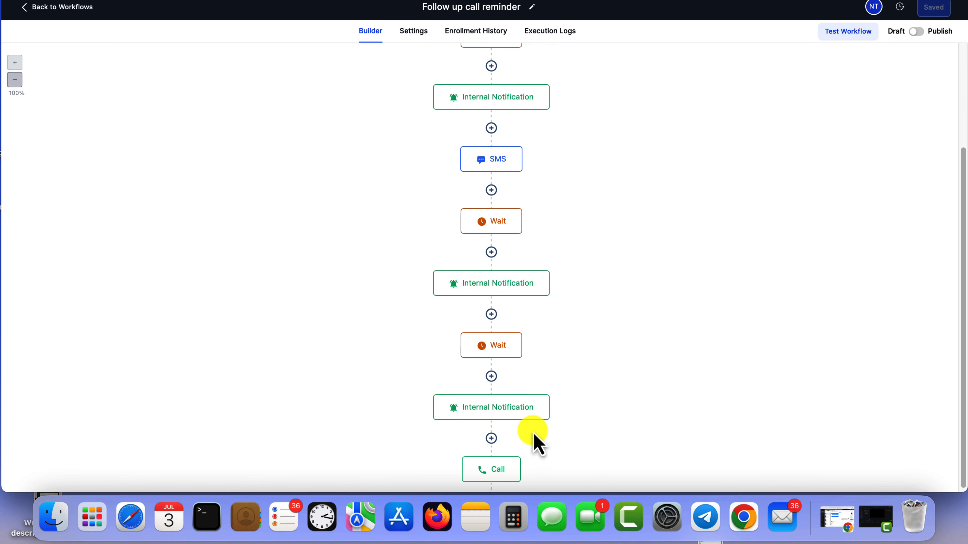
scroll(527, 399, down, 3)
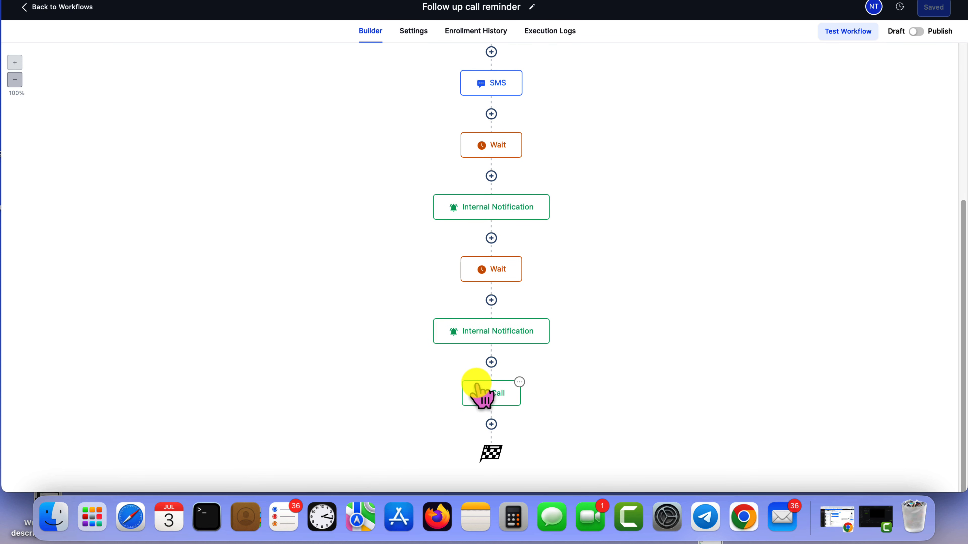
click(916, 32)
click(941, 7)
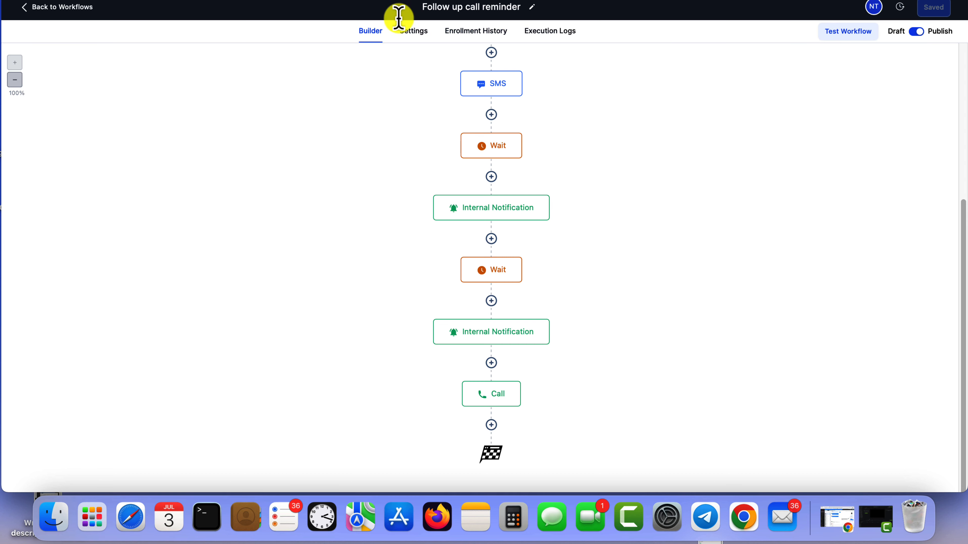
- Allow contacts to re-enter the Follow up call reminder workflow, save the setting, and return to its builder view
click(405, 31)
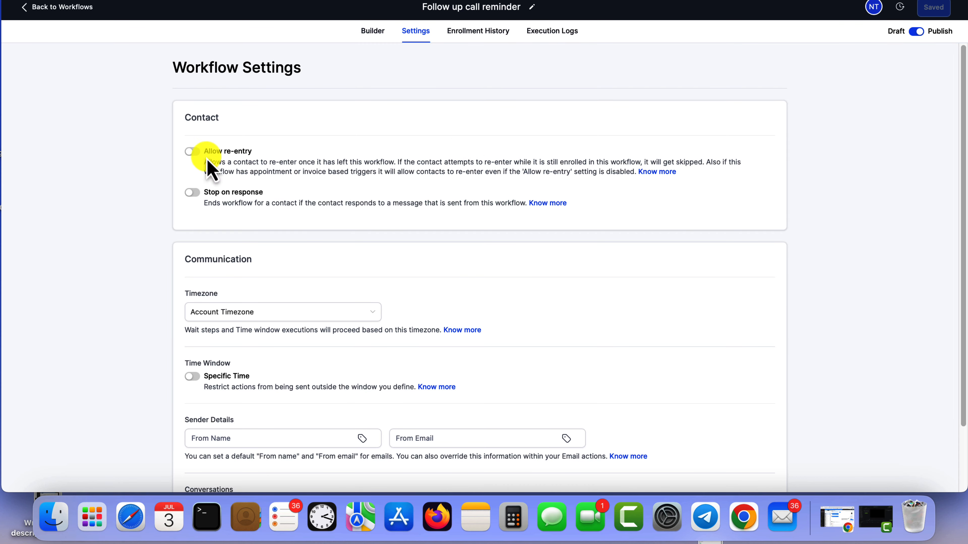
click(192, 151)
click(936, 7)
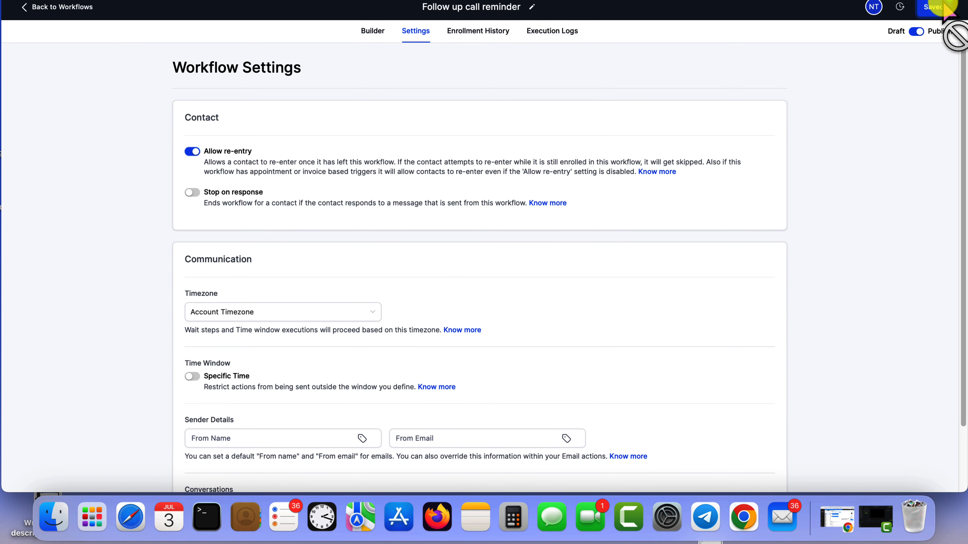
click(366, 34)
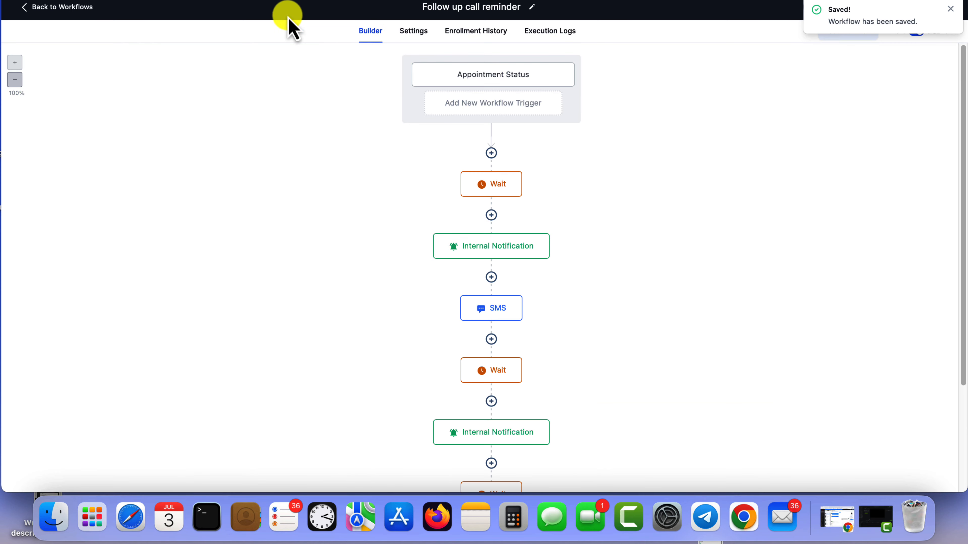
- Return to the Agent CRM workflows list and dismiss the card information notice
click(87, 7)
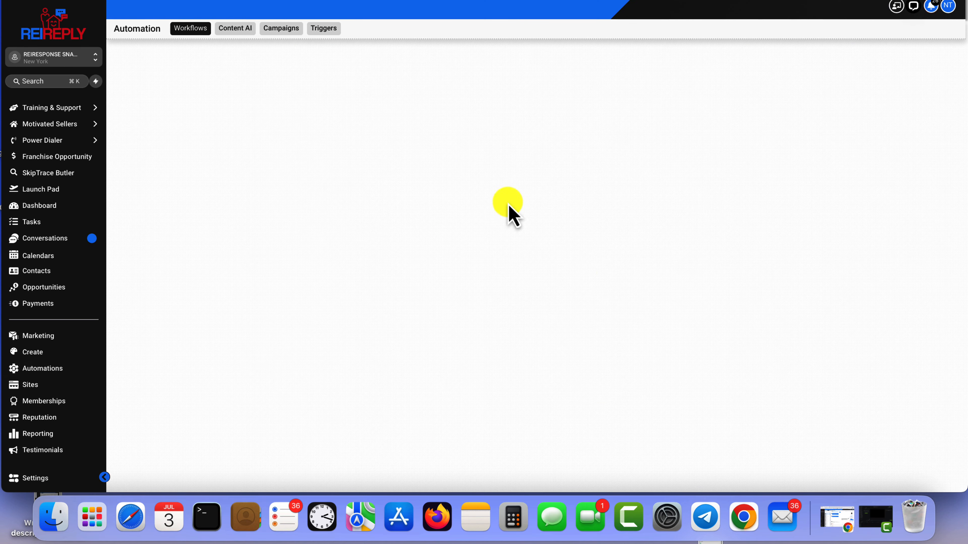
scroll(553, 320, down, 2)
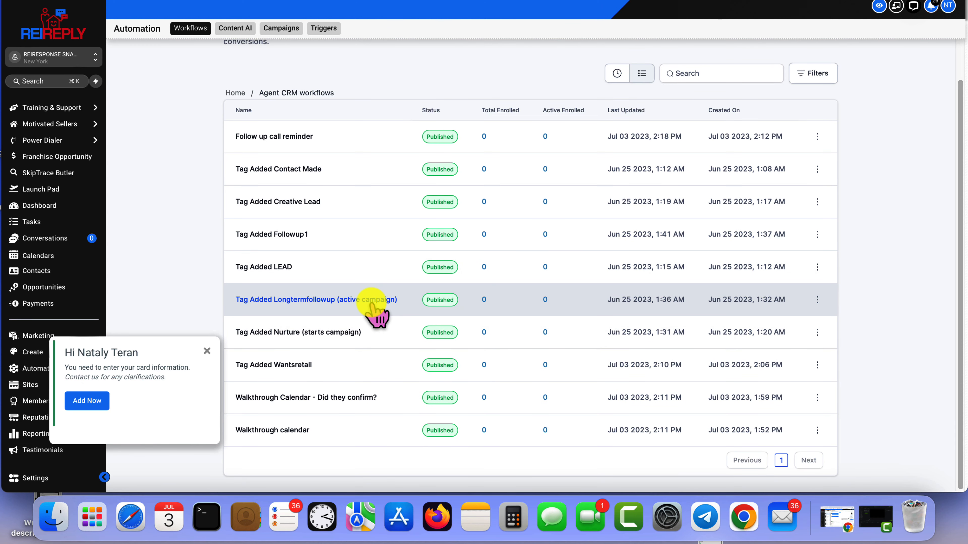
click(208, 352)
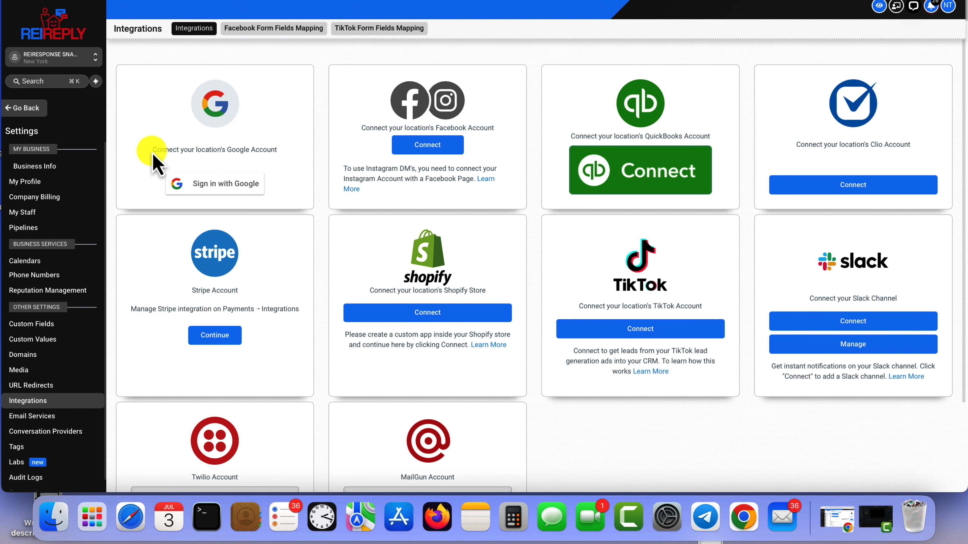
- Connect the location's Google account under Integrations, close the business-linking page, and leave the analytics and MCC account selections empty
drag(153, 150, 277, 160)
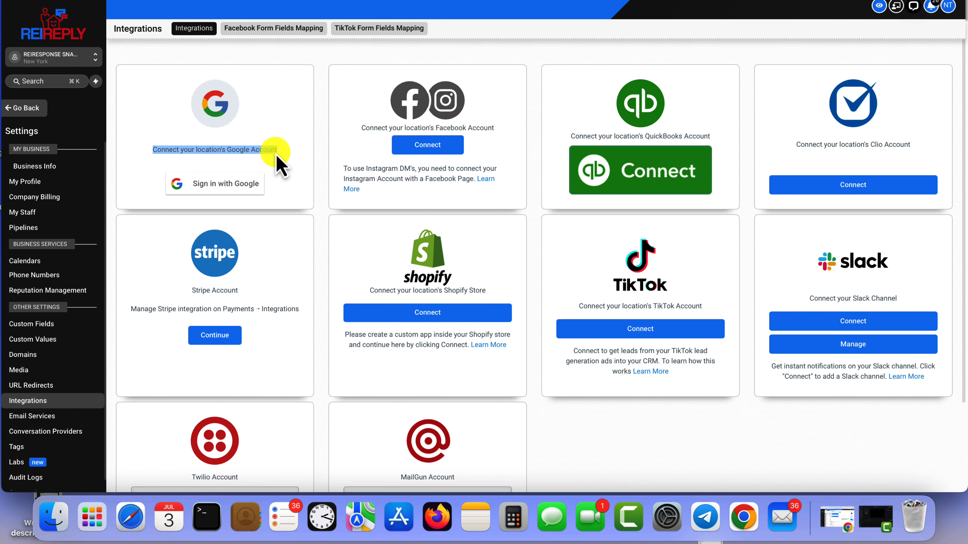
click(199, 180)
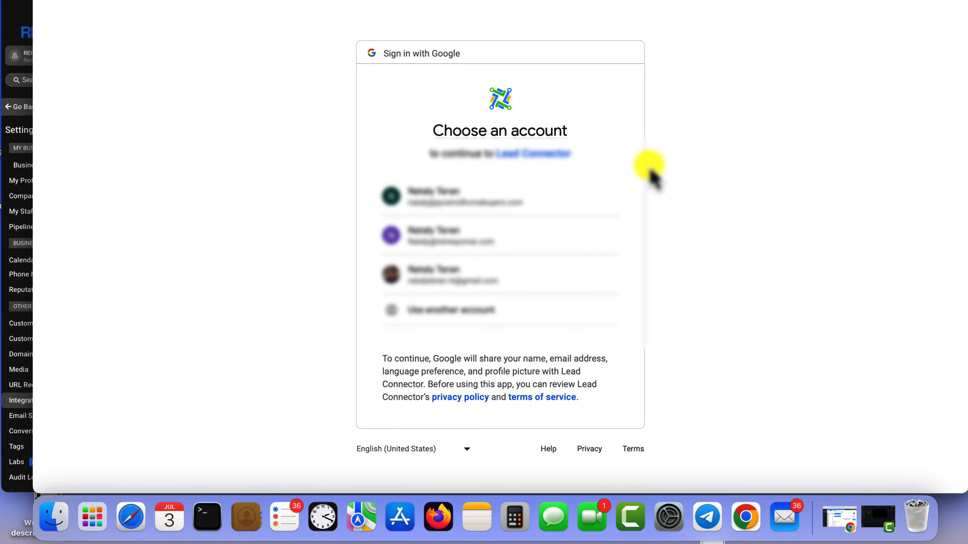
click(536, 206)
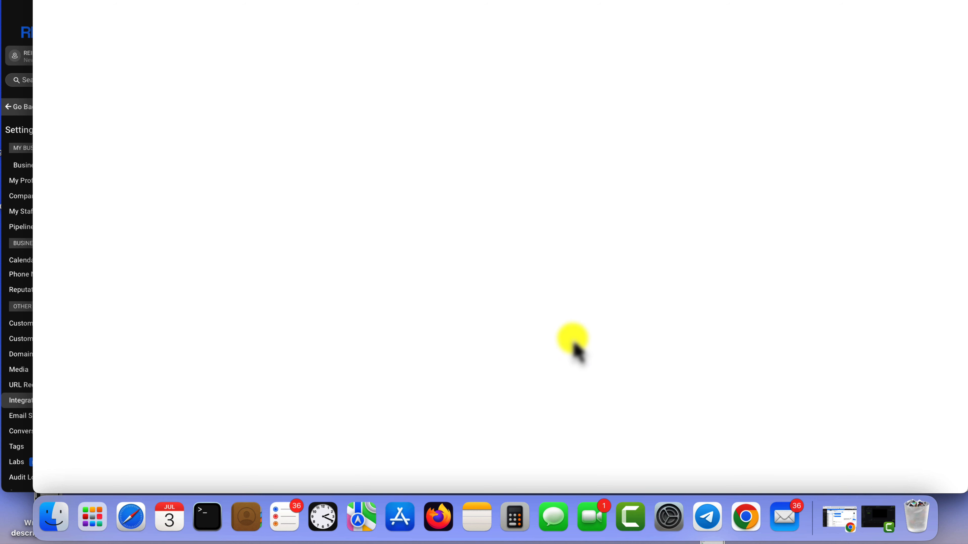
scroll(564, 316, down, 10)
scroll(581, 395, up, 10)
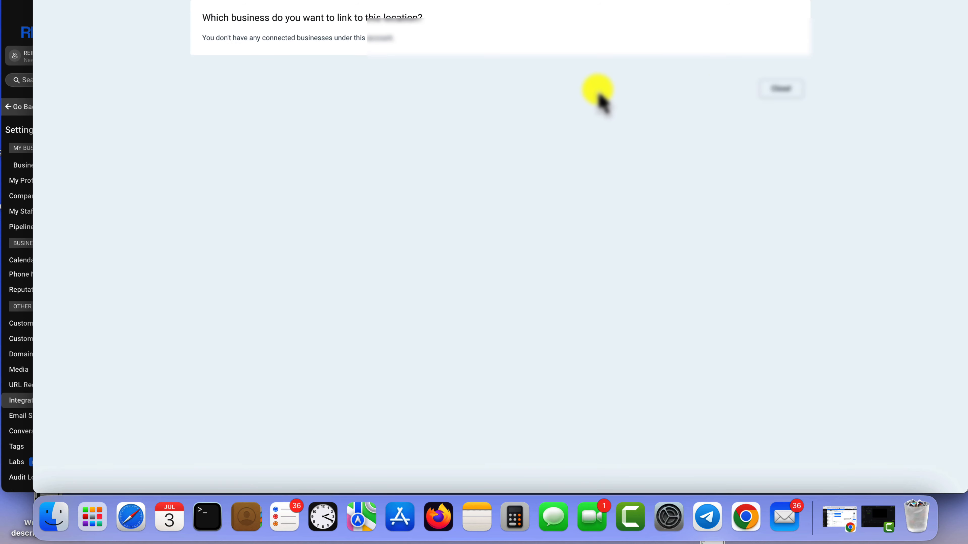
click(779, 89)
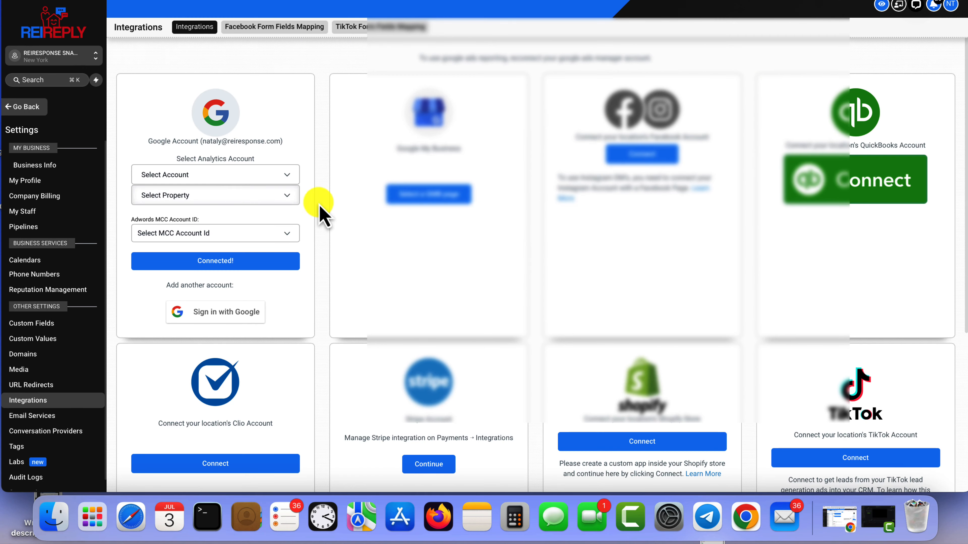
click(268, 194)
click(292, 236)
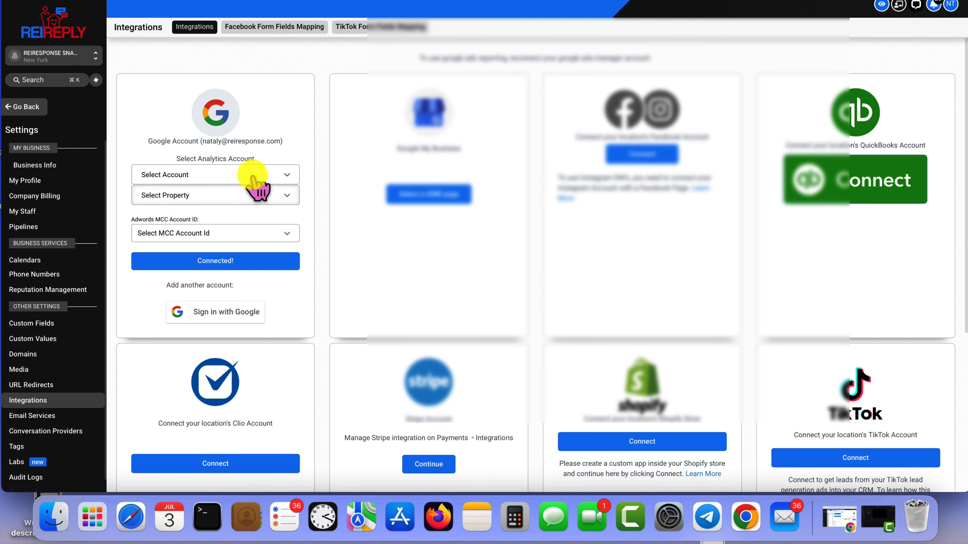
scroll(69, 194, down, 1)
- Edit the staff member's record in My Staff and expand the User Calendar Configuration section
click(58, 203)
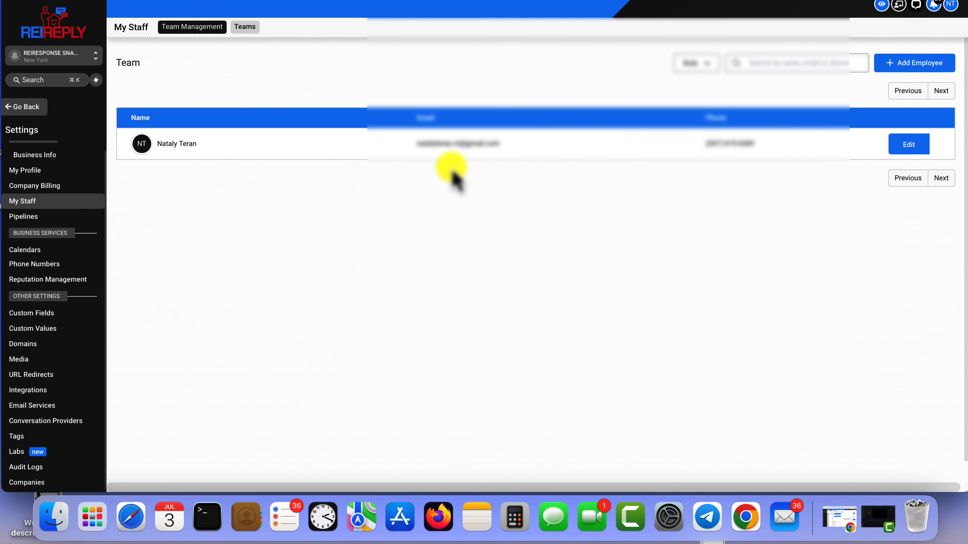
click(893, 144)
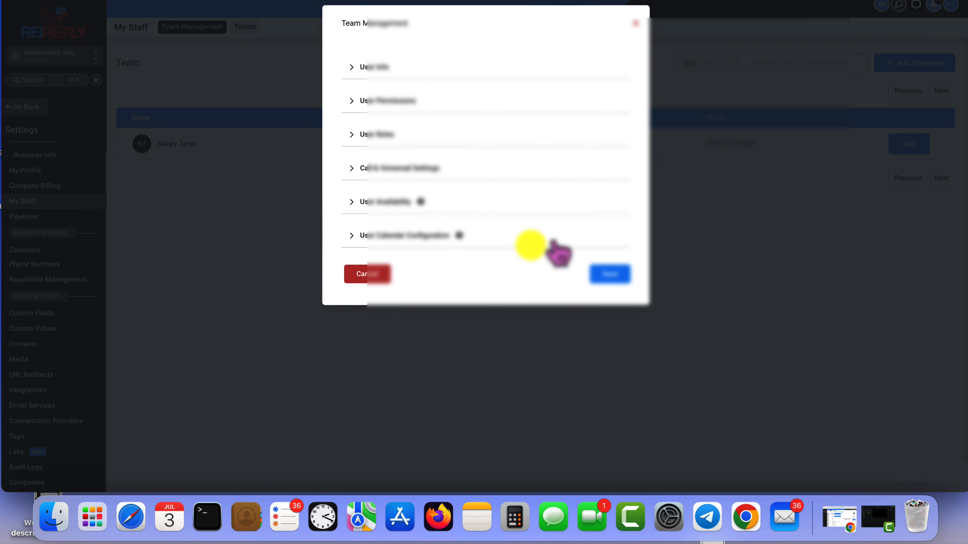
click(398, 237)
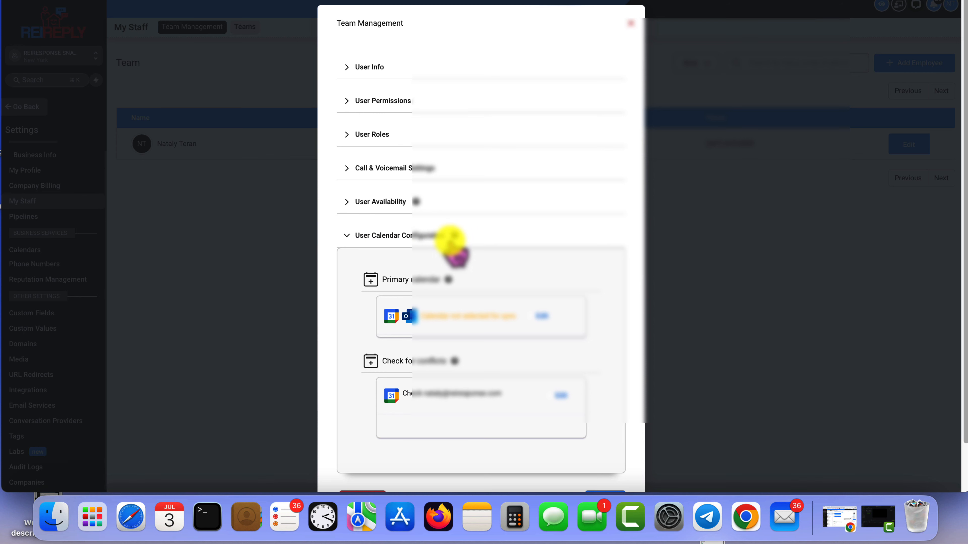
scroll(476, 290, down, 1)
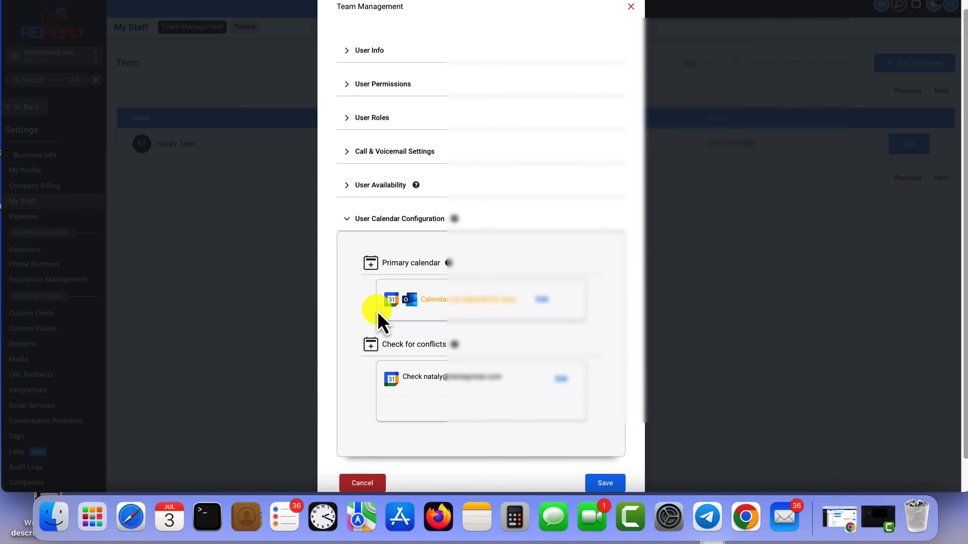
- Sync the staff member's primary calendar with the connected Google account's own calendar and choose a default calendar for contact creation
click(543, 301)
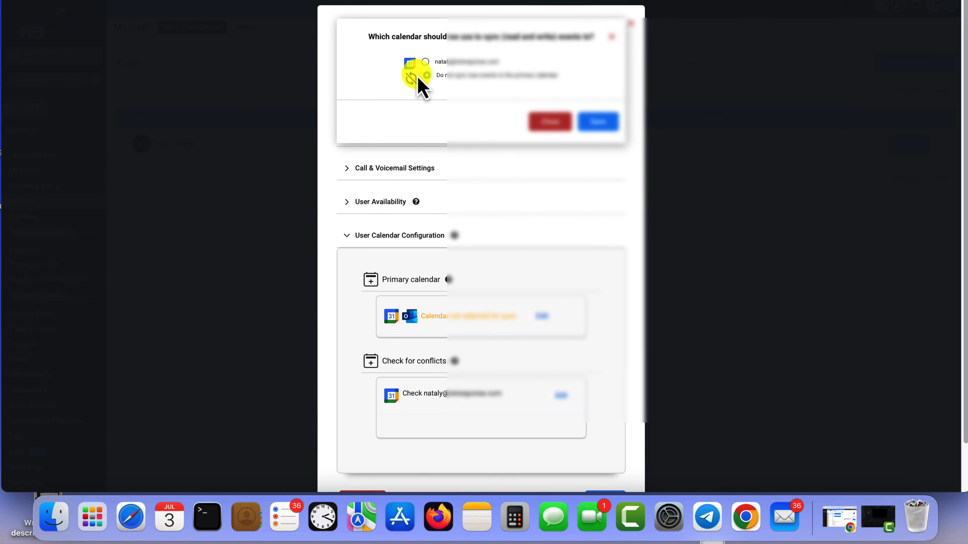
click(426, 62)
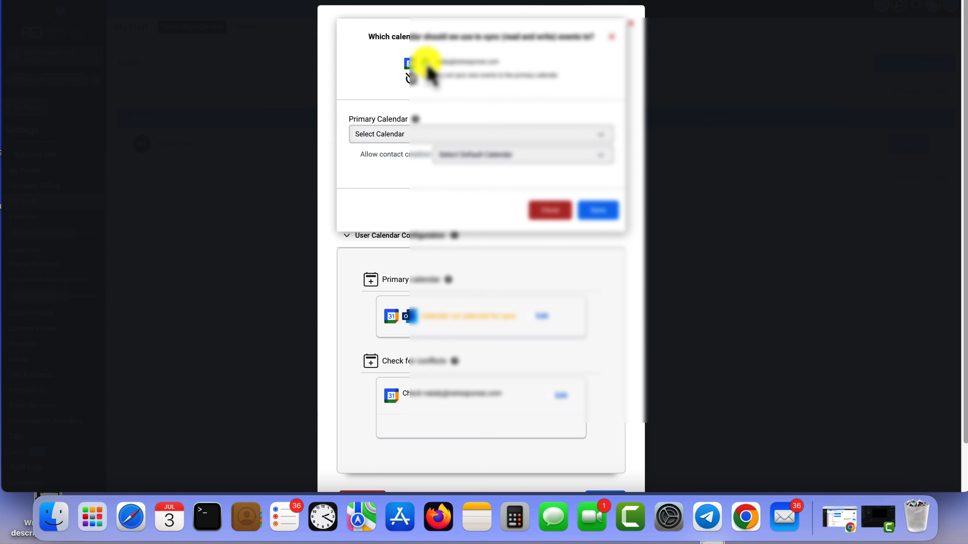
click(434, 135)
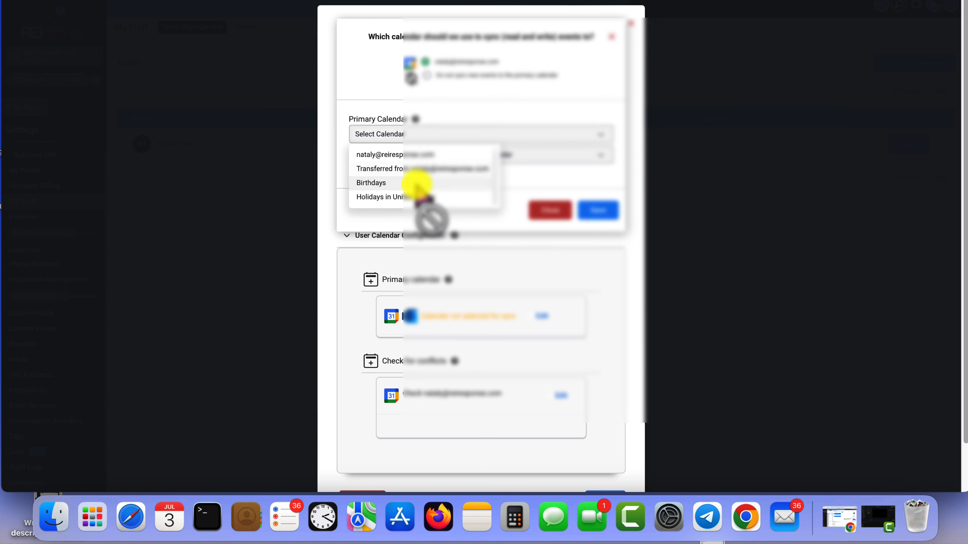
click(425, 155)
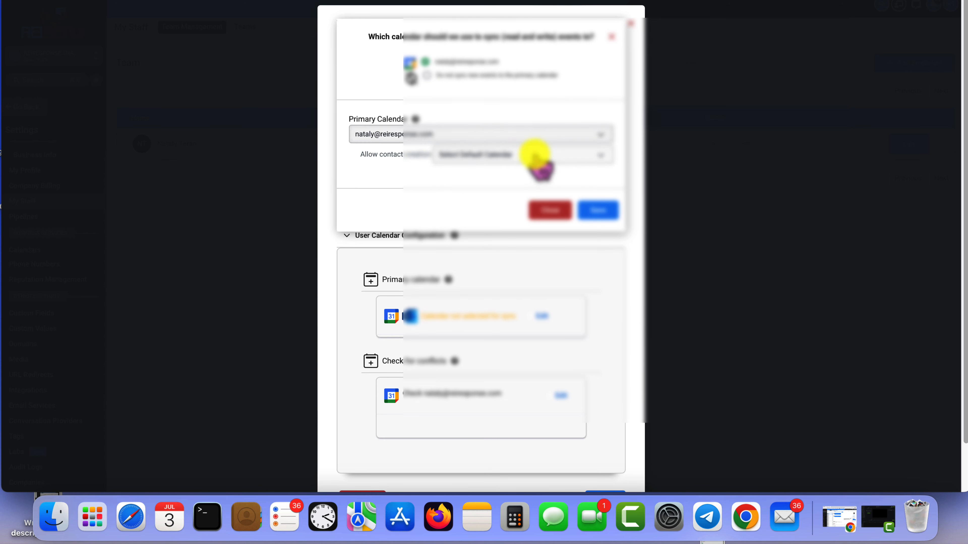
click(536, 157)
click(450, 196)
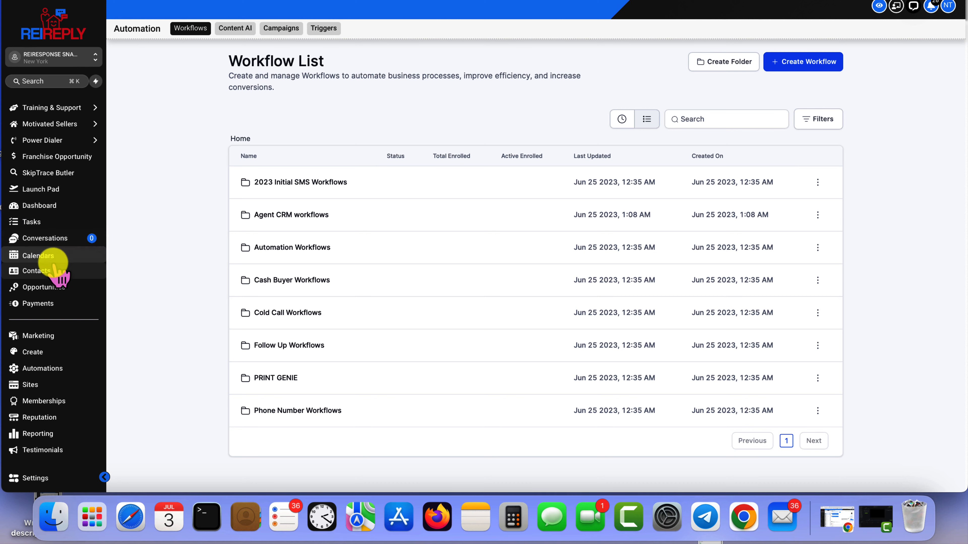
- Open the Walkthrough Calendar for editing from Calendar Settings
click(55, 262)
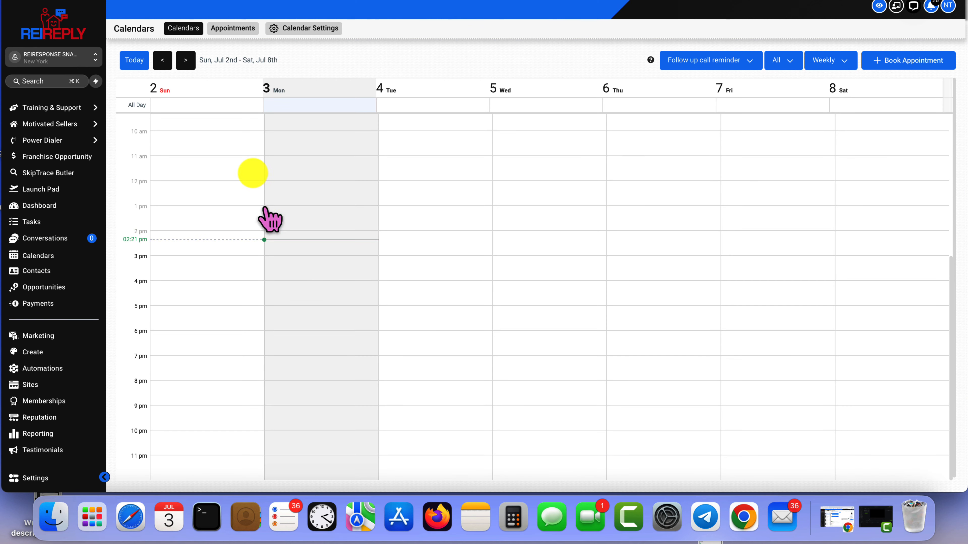
click(302, 29)
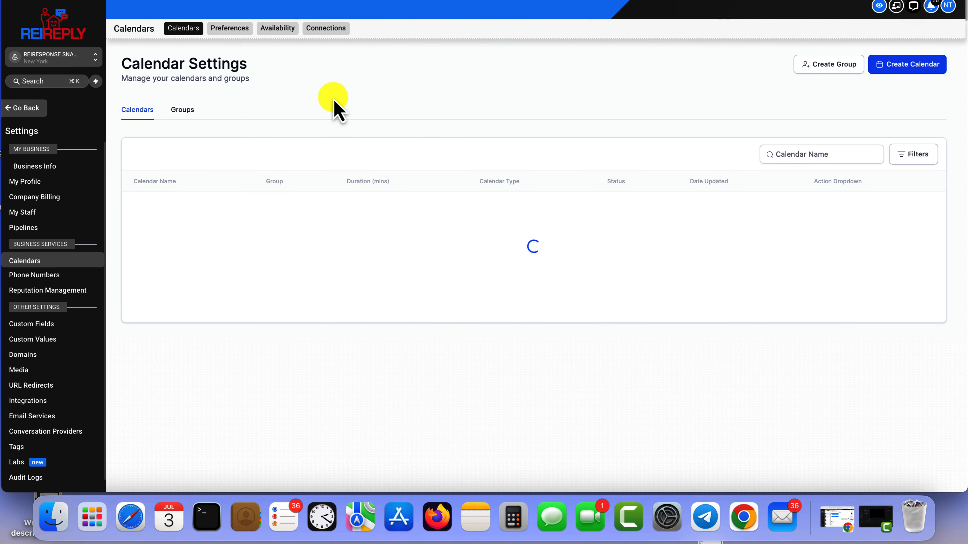
click(835, 208)
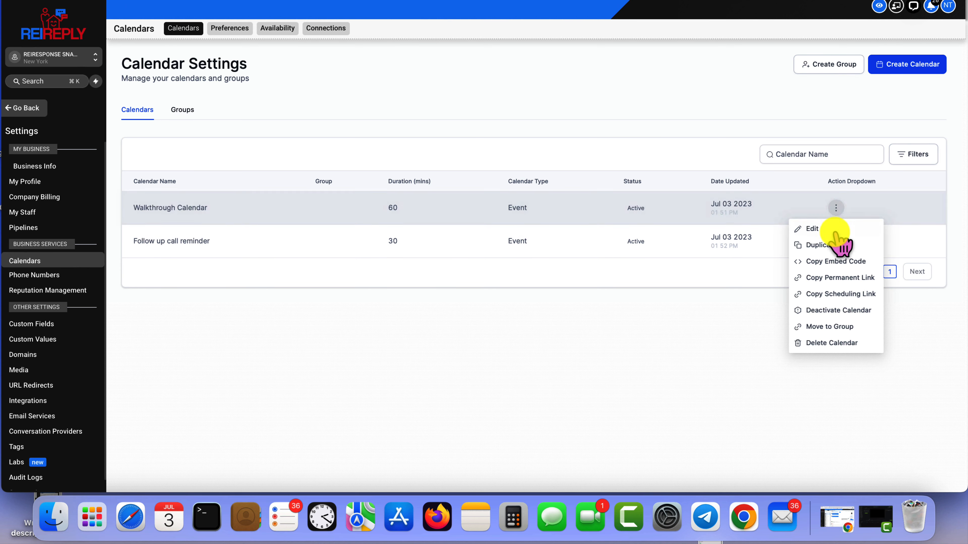
click(815, 229)
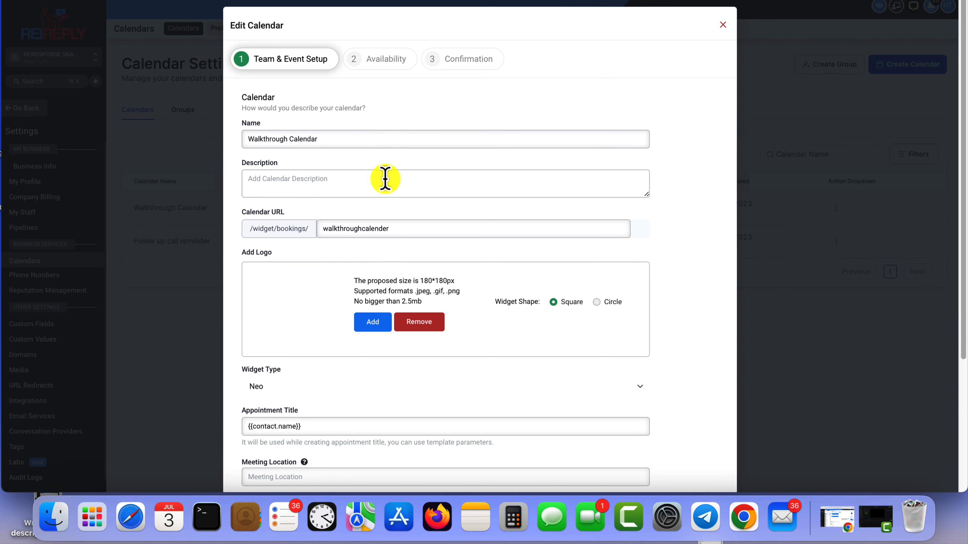
- Link the Walkthrough Calendar to Google, select the connected account's calendar, and keep the sync option at One way
scroll(385, 180, down, 5)
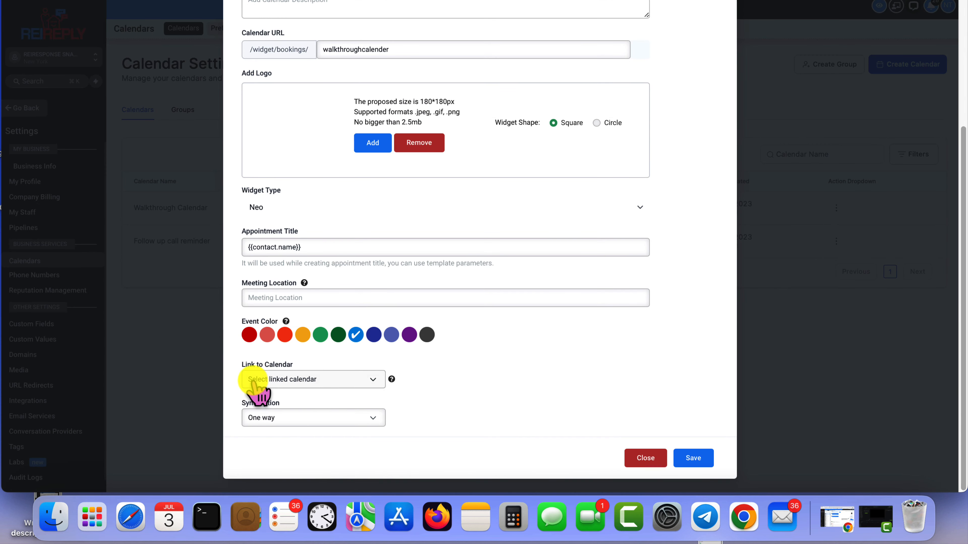
click(281, 381)
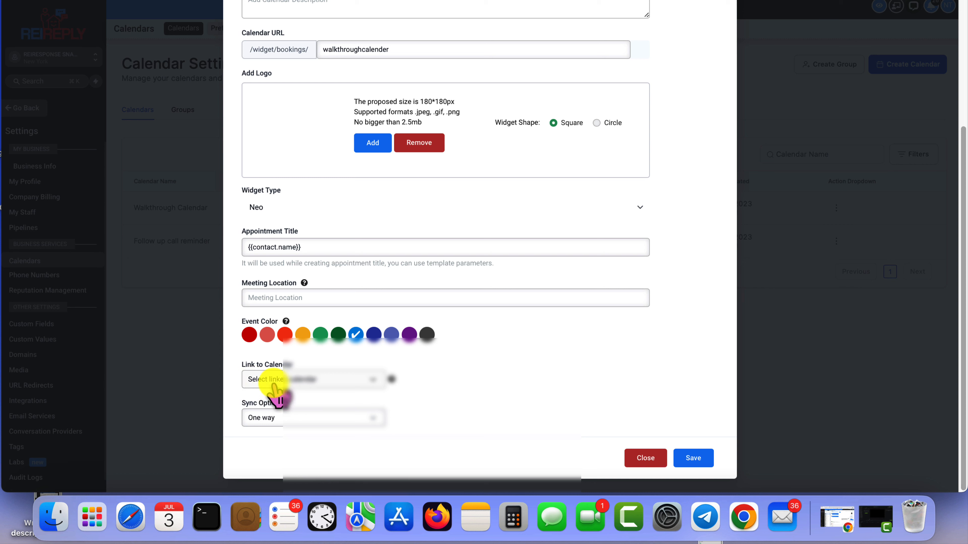
click(307, 414)
click(307, 415)
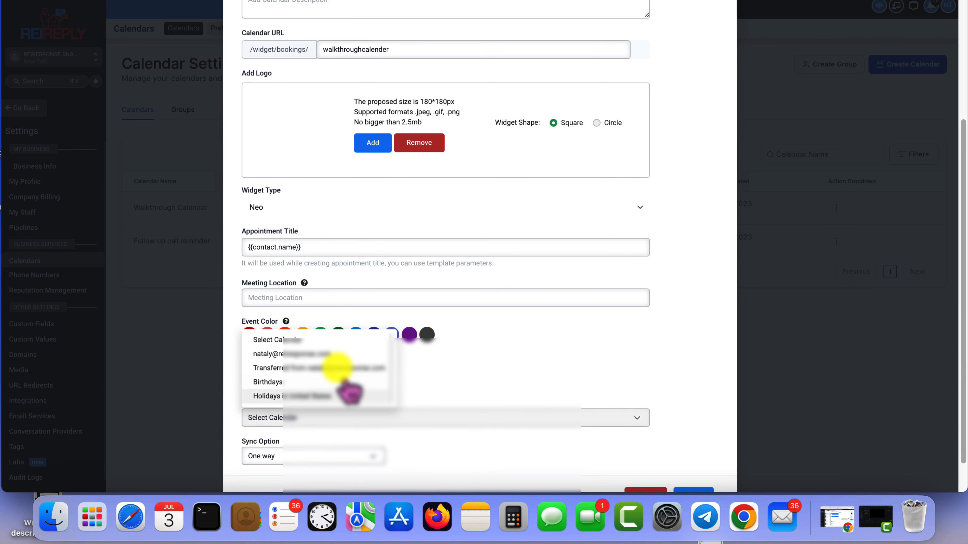
click(309, 351)
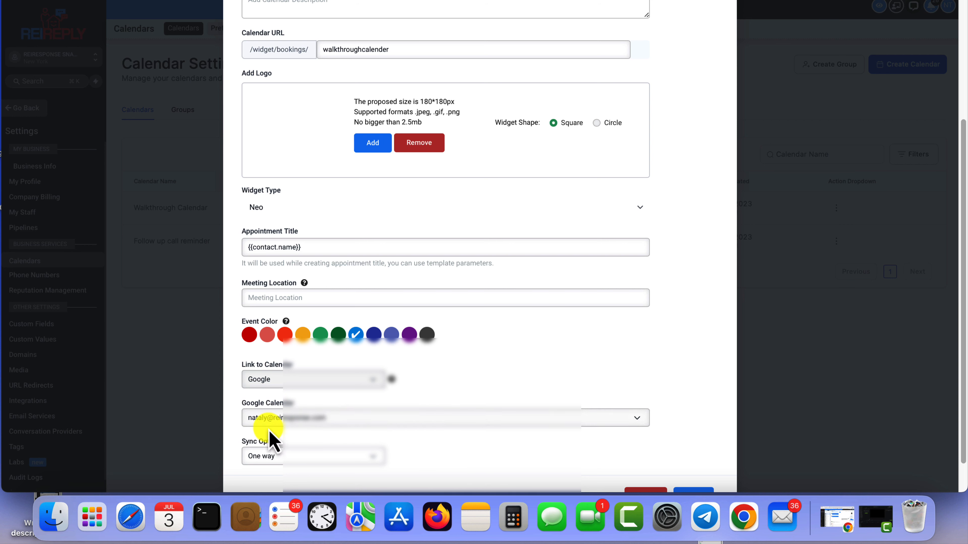
drag(242, 443, 292, 441)
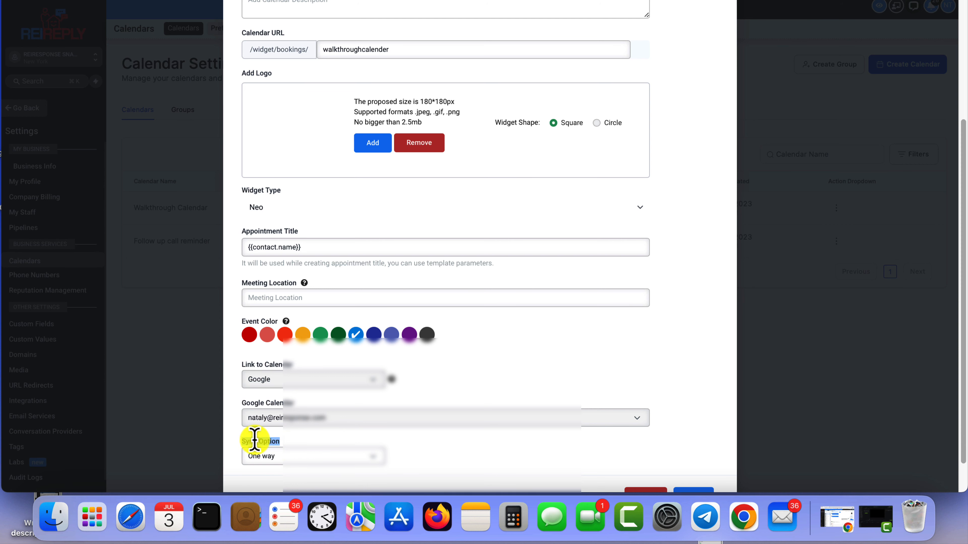
scroll(377, 441, down, 2)
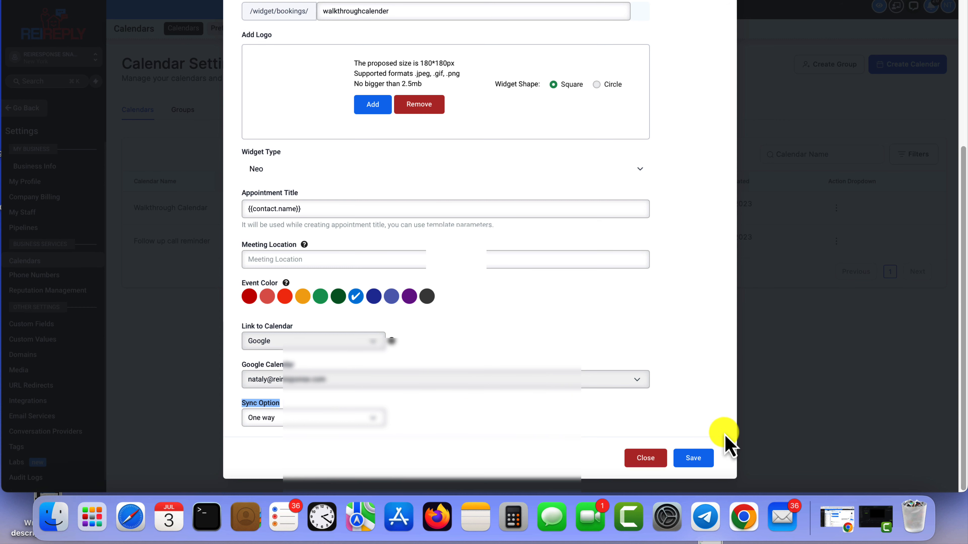
- Save the Walkthrough Calendar's Team & Event Setup, Availability and Confirmation stages, keeping their existing settings
click(705, 459)
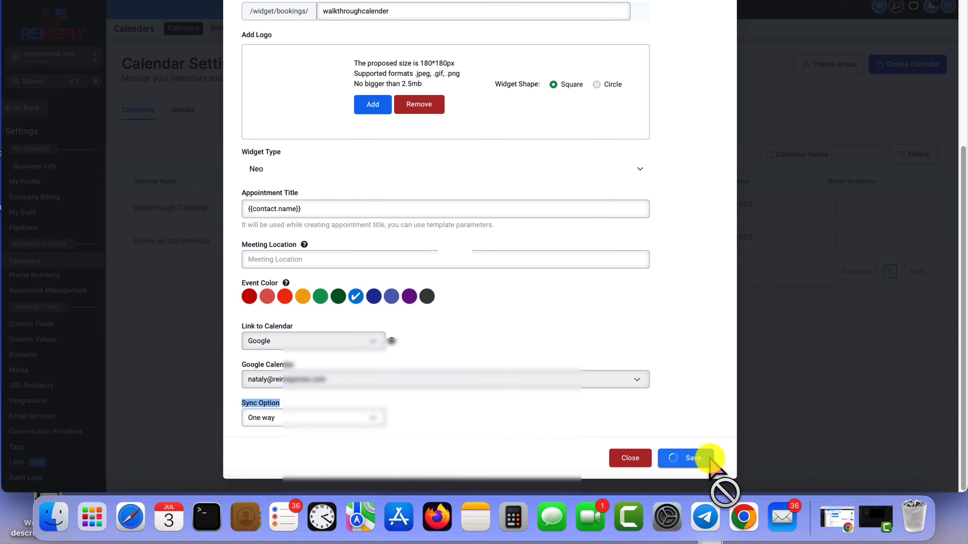
click(703, 459)
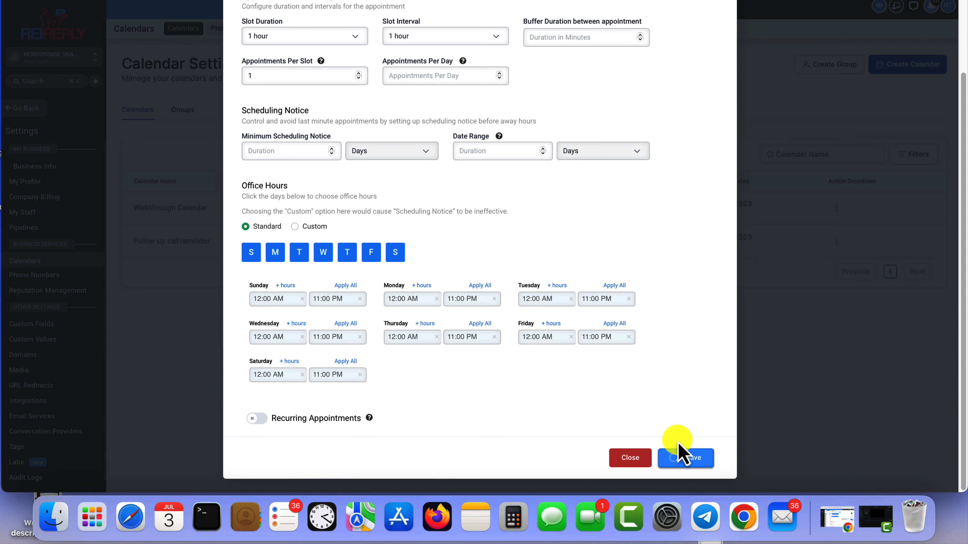
scroll(362, 254, down, 3)
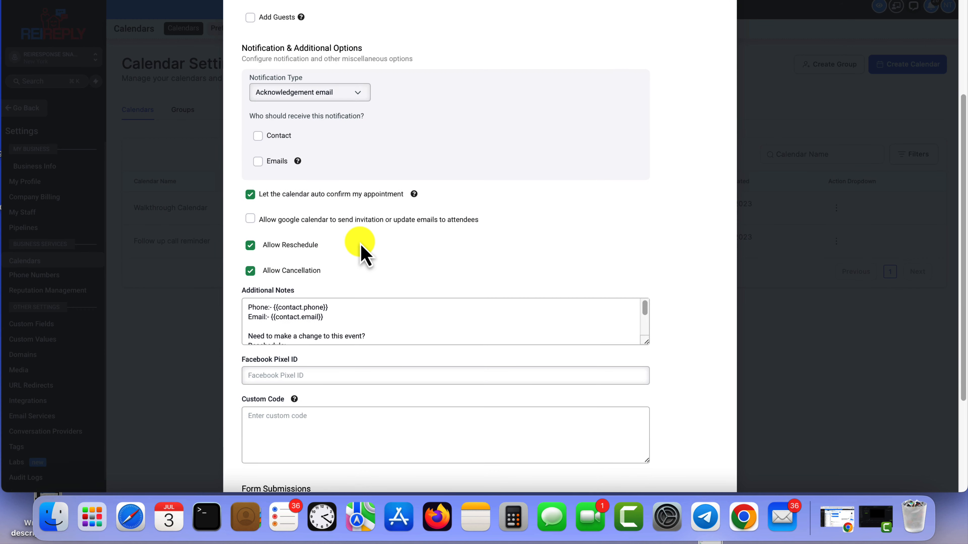
scroll(363, 254, up, 4)
scroll(664, 353, down, 8)
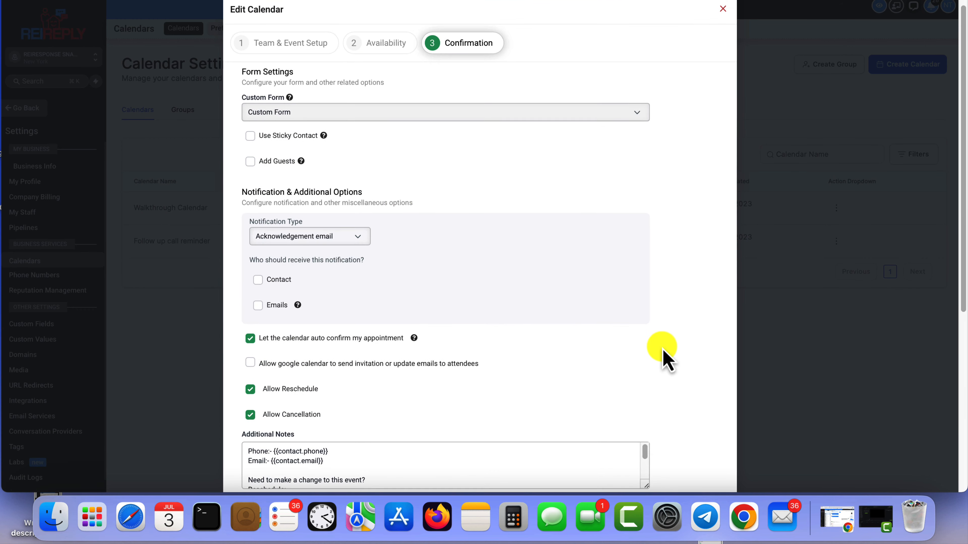
click(696, 458)
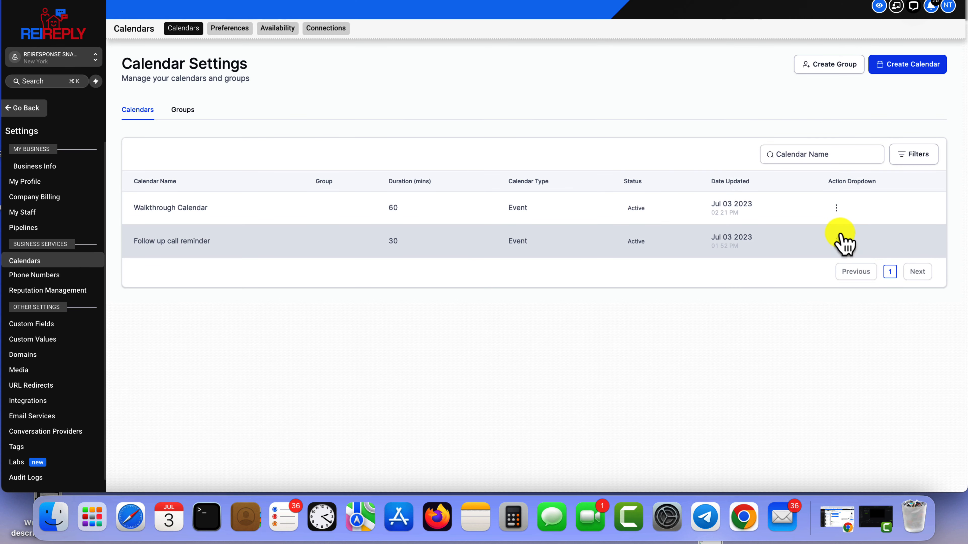
- Edit the Follow up call reminder calendar, link it to Google, and select the connected account's own calendar
click(836, 241)
click(826, 262)
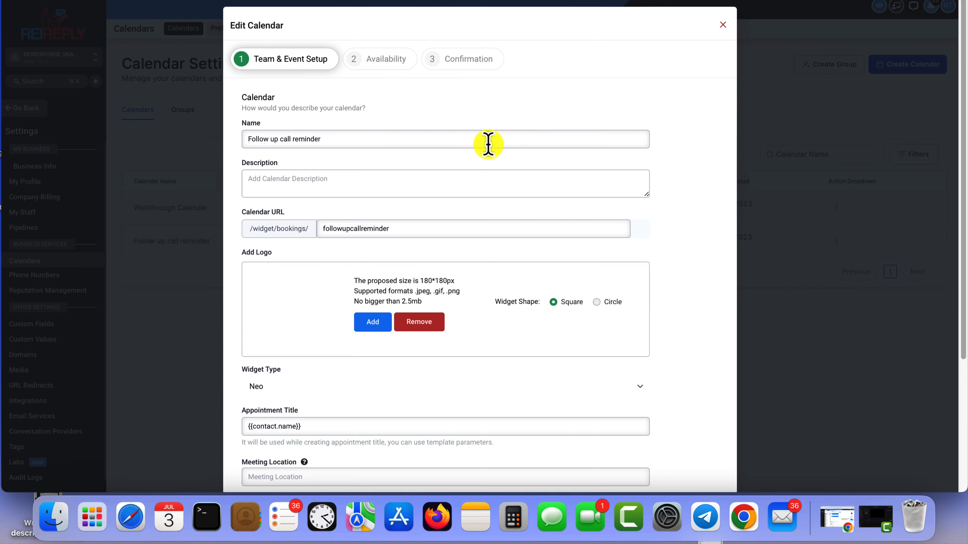
scroll(381, 264, down, 3)
scroll(399, 264, down, 1)
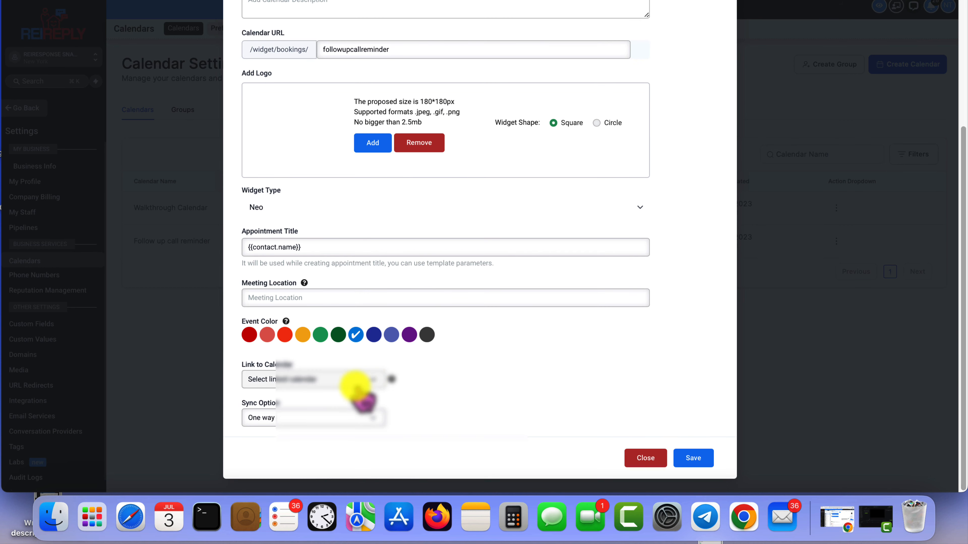
click(350, 379)
click(282, 414)
click(292, 418)
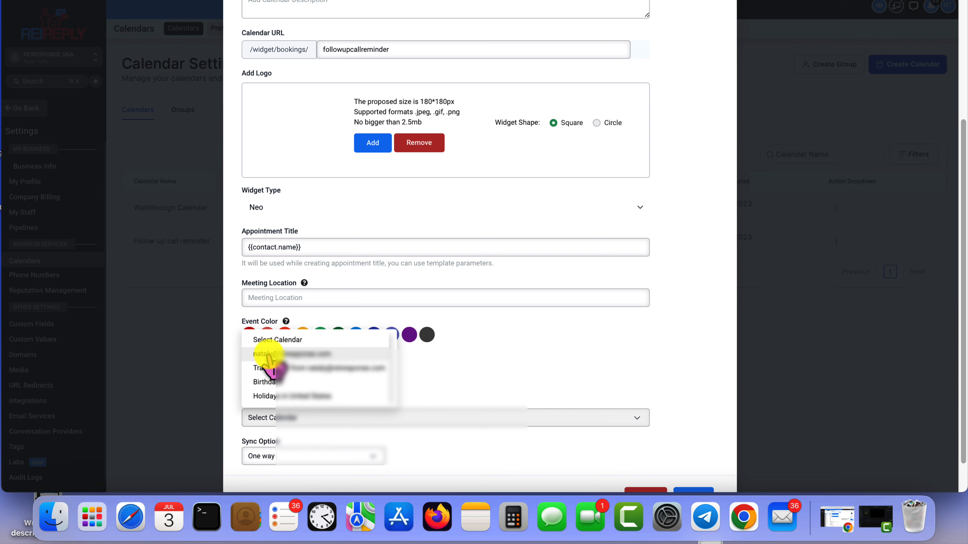
click(284, 354)
scroll(316, 381, down, 2)
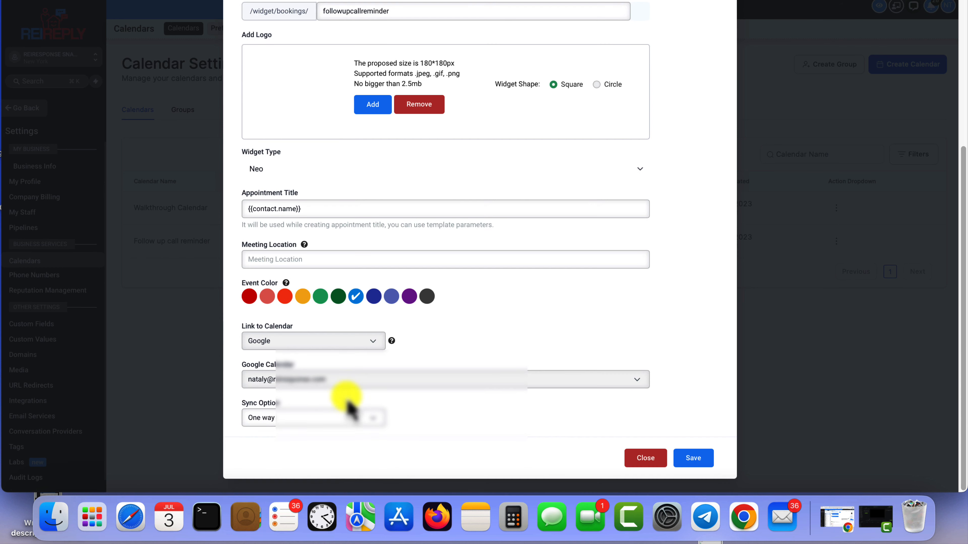
- Save all three setup stages of the Follow up call reminder calendar, keeping its availability and confirmation settings
click(701, 458)
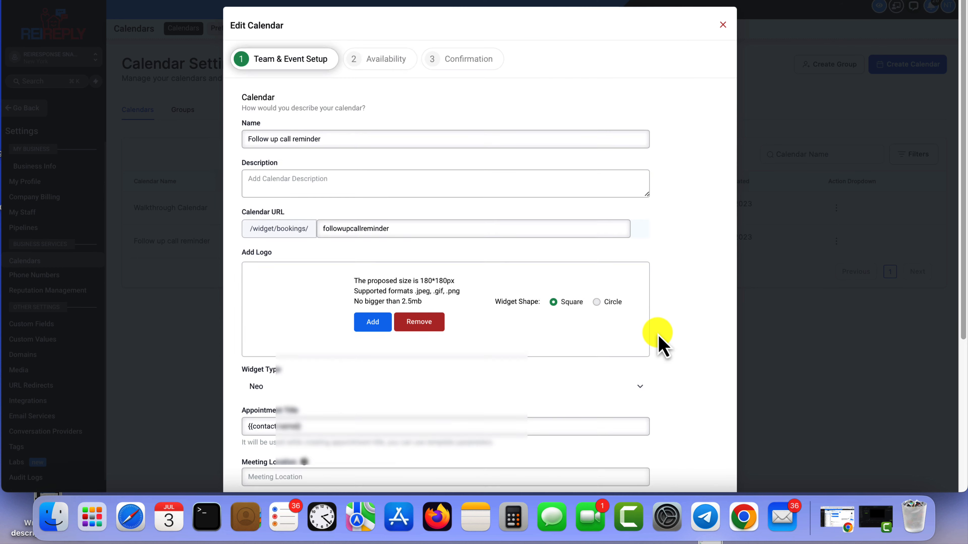
scroll(671, 366, down, 3)
click(698, 456)
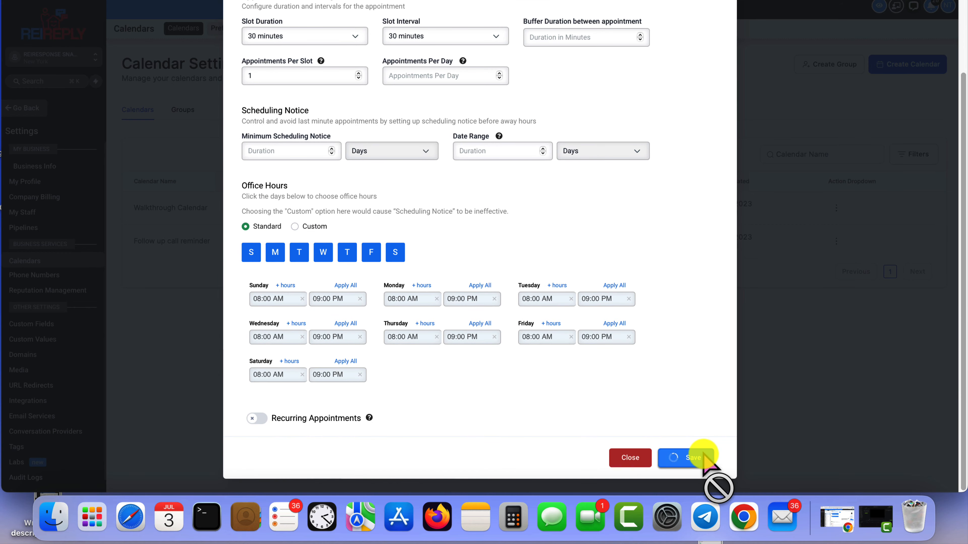
scroll(699, 454, down, 2)
click(694, 456)
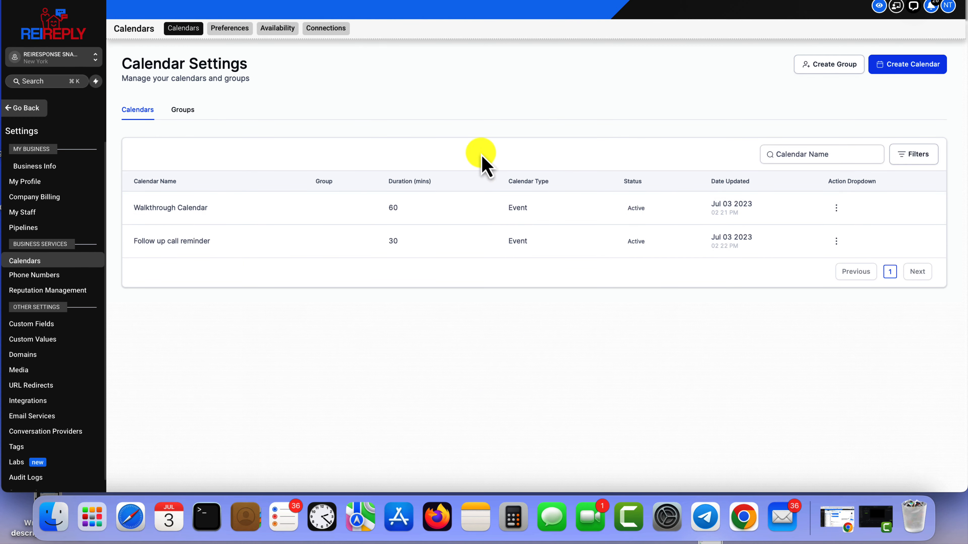
- Leave the settings, show the Walkthrough Calendar in the weekly view, and check which calendars can be selected
click(38, 108)
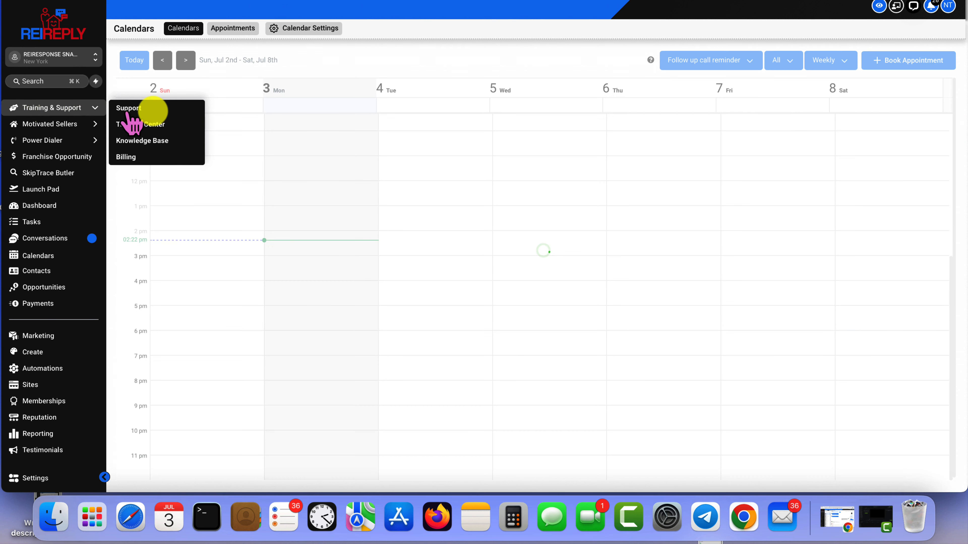
click(724, 61)
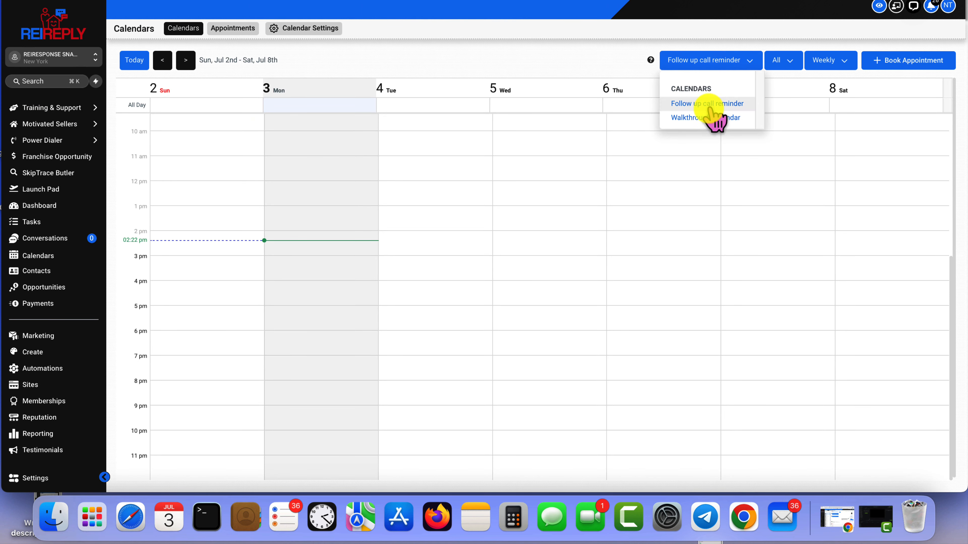
click(704, 117)
click(707, 62)
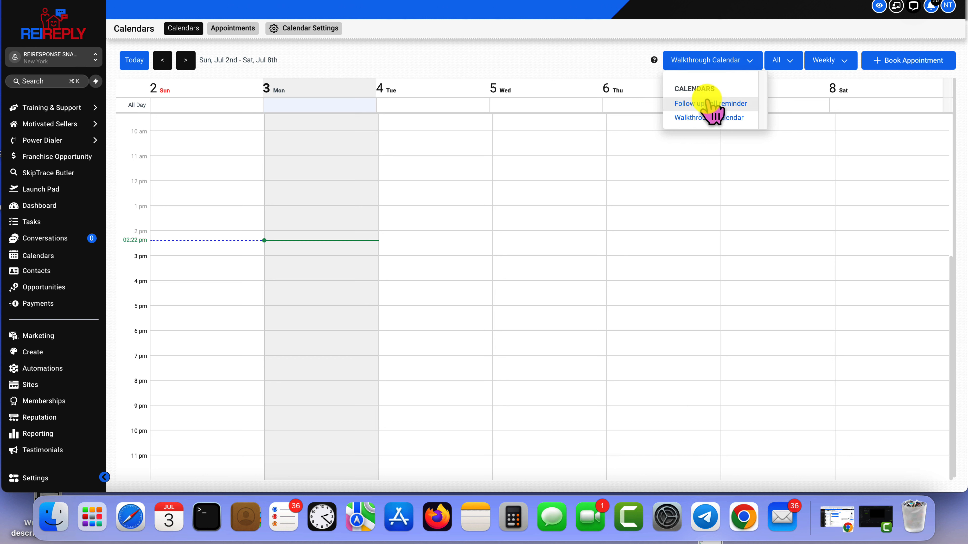
scroll(281, 293, up, 1)
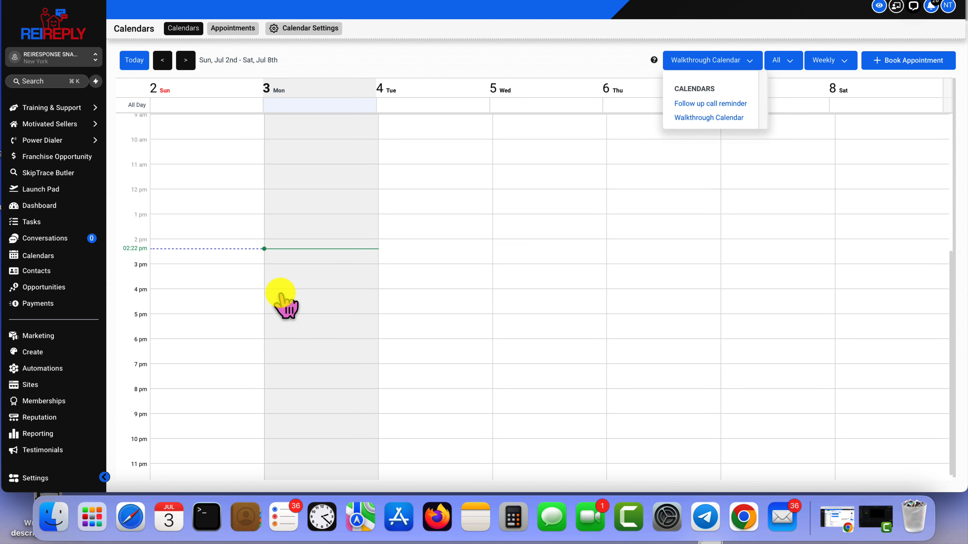
- Review the Agent CRM pipeline's stages through Dead in Opportunities and switch to the Data pipeline
click(53, 298)
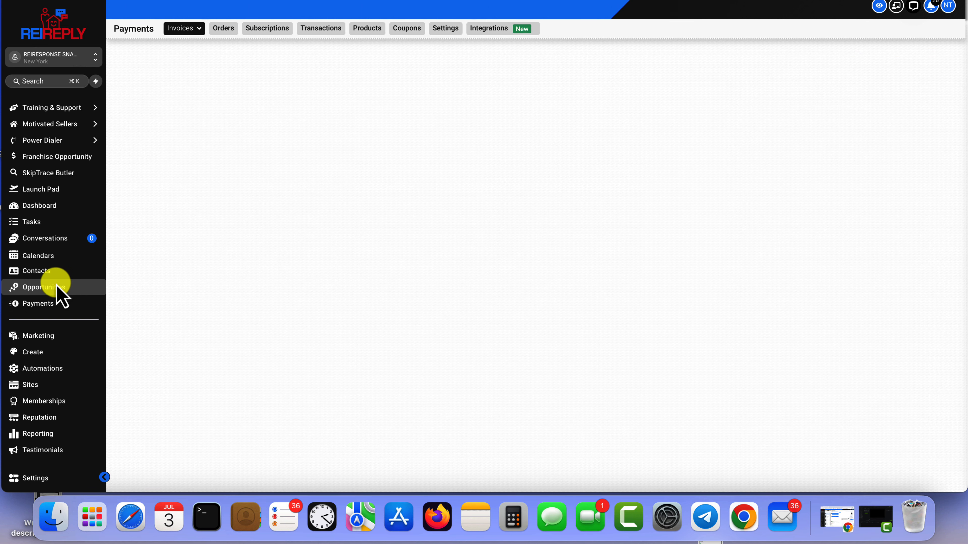
click(55, 288)
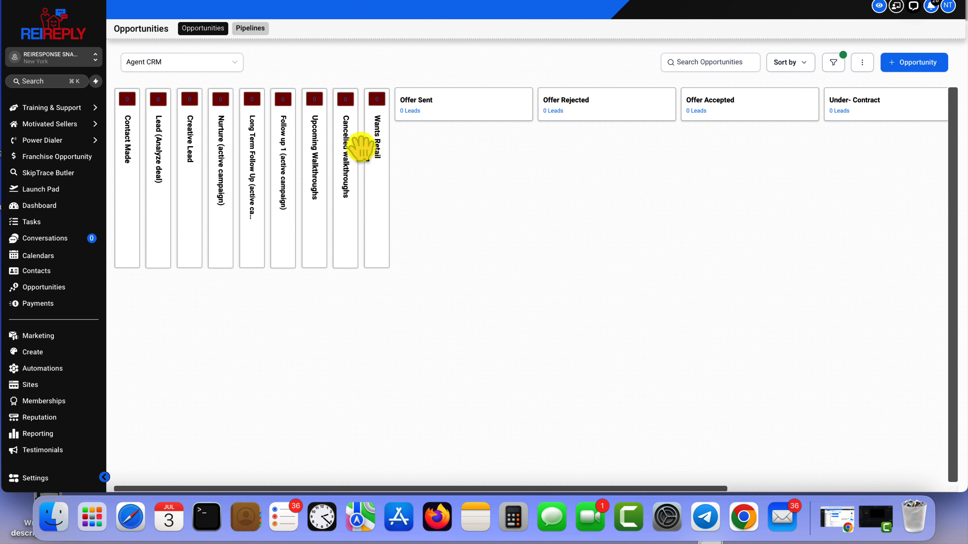
scroll(561, 141, right, 6)
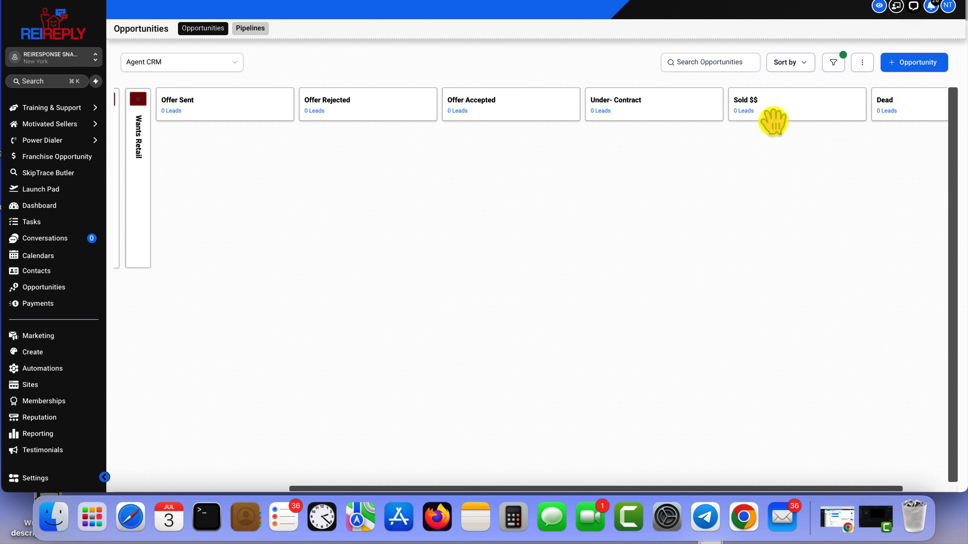
scroll(772, 121, right, 2)
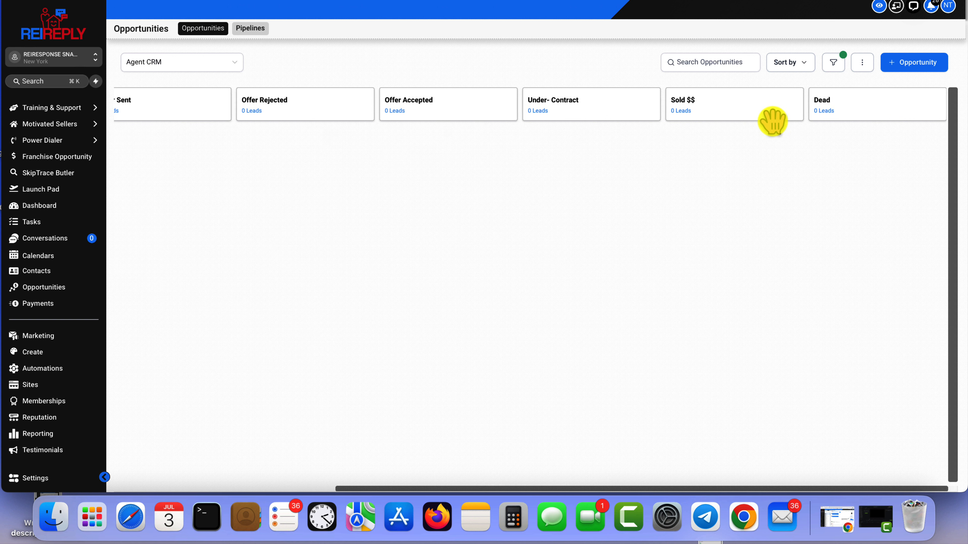
click(190, 62)
click(183, 99)
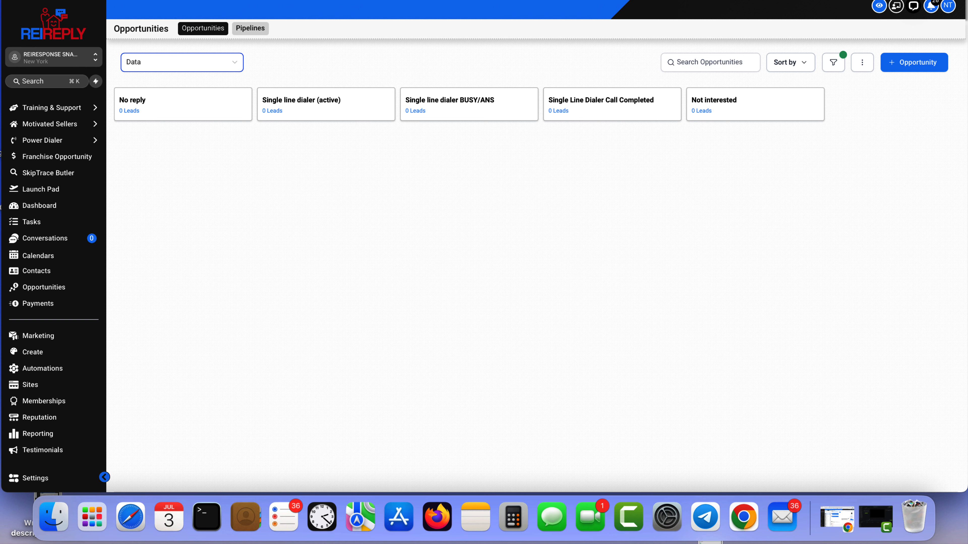
click(663, 0)
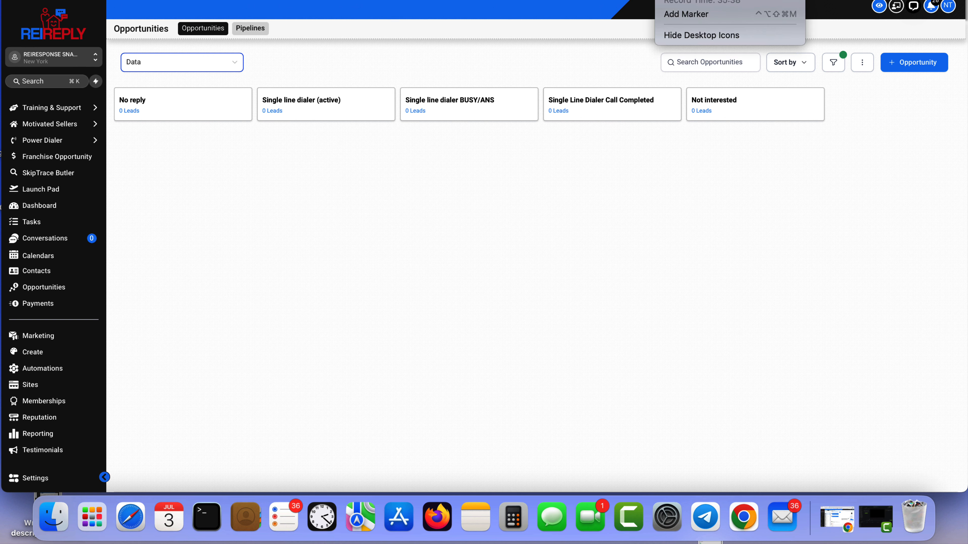